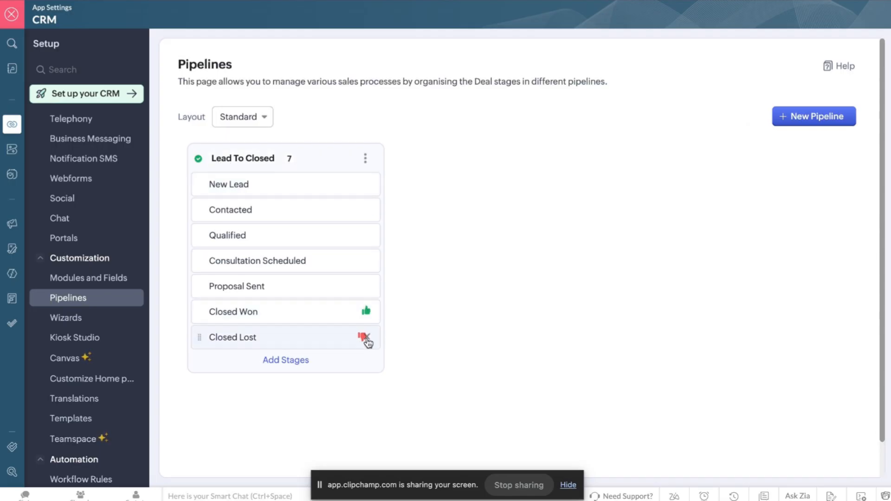
Open and dismiss the Lead To Closed pipeline's options menu twice without choosing anything.
click(368, 158)
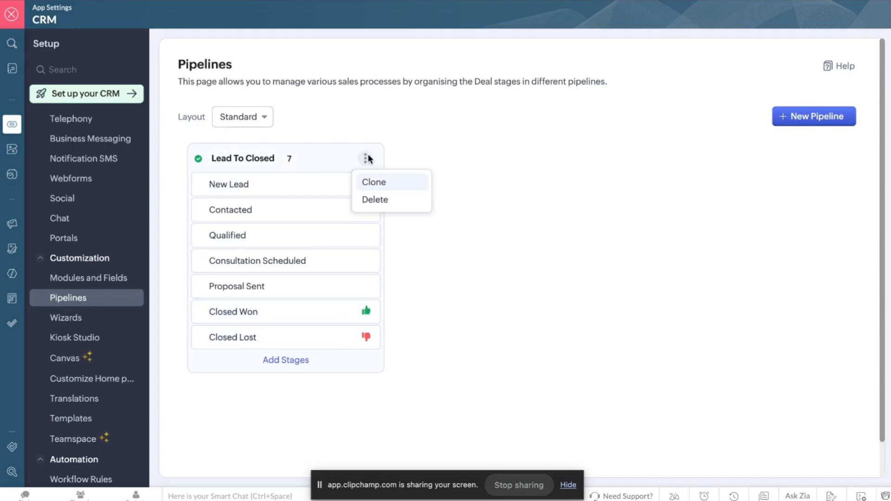
click(574, 194)
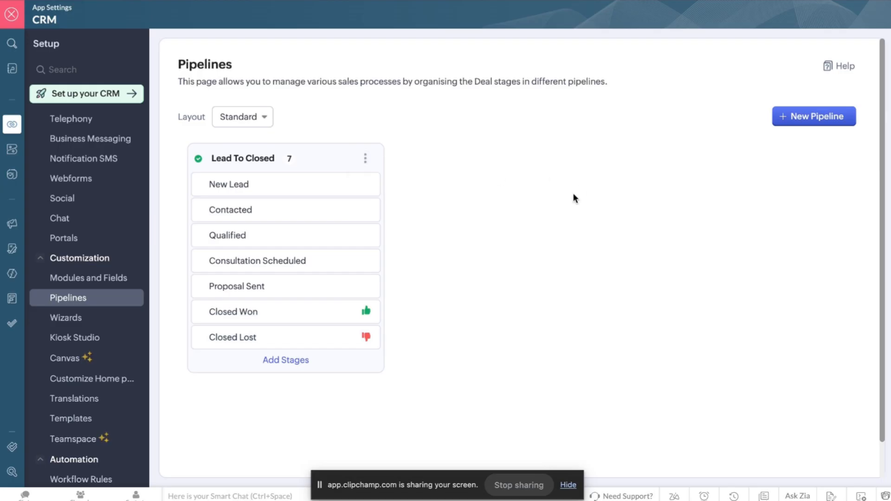
click(368, 159)
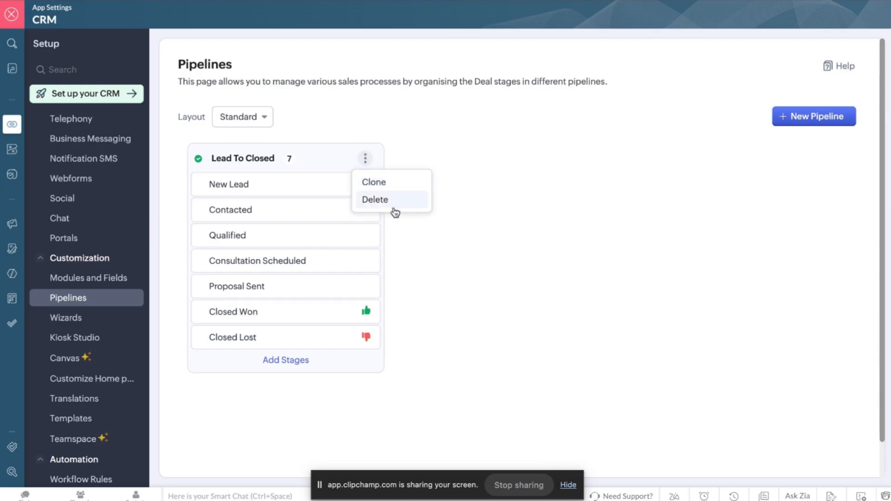
click(556, 219)
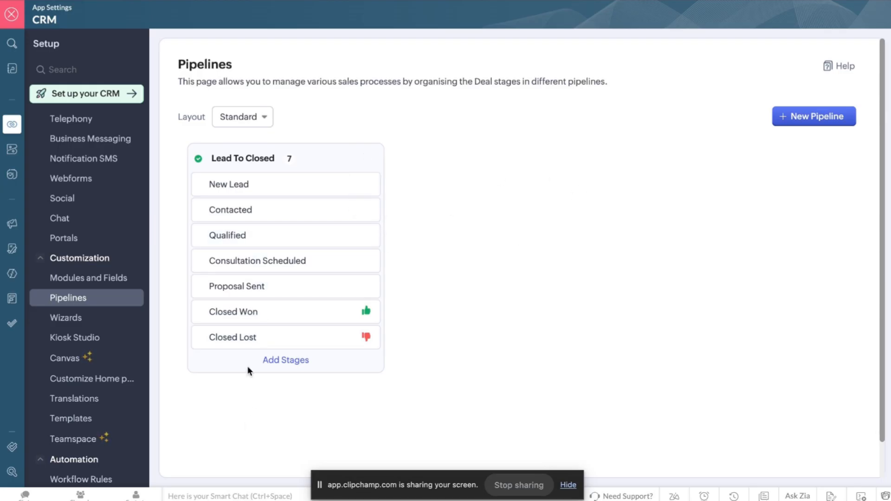
scroll(251, 274, down, 1)
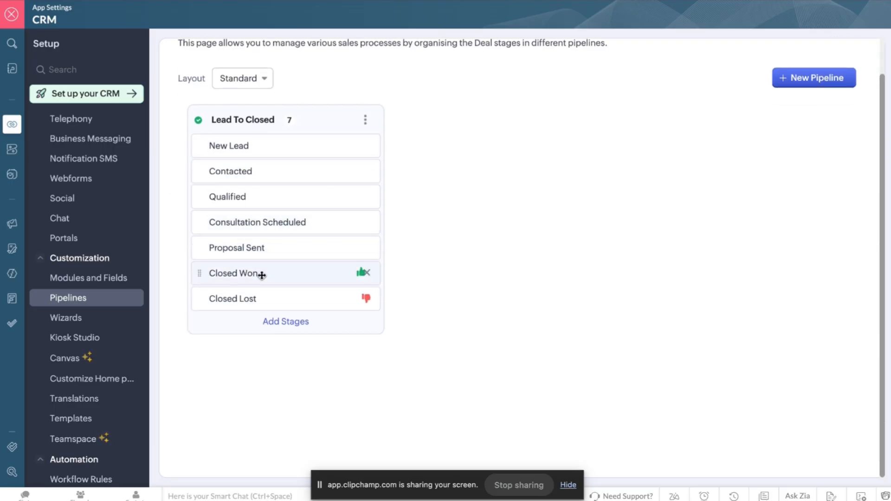
scroll(261, 299, up, 1)
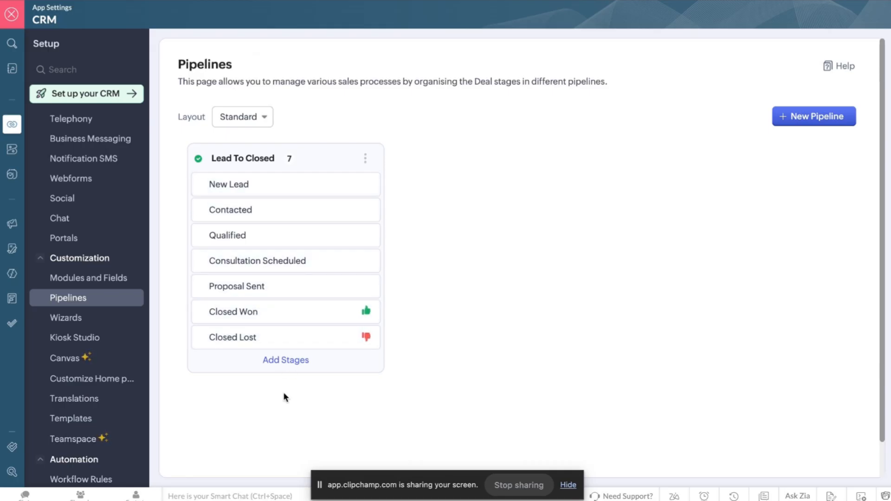
Show the stages available to add to Lead To Closed, then close that list.
click(284, 363)
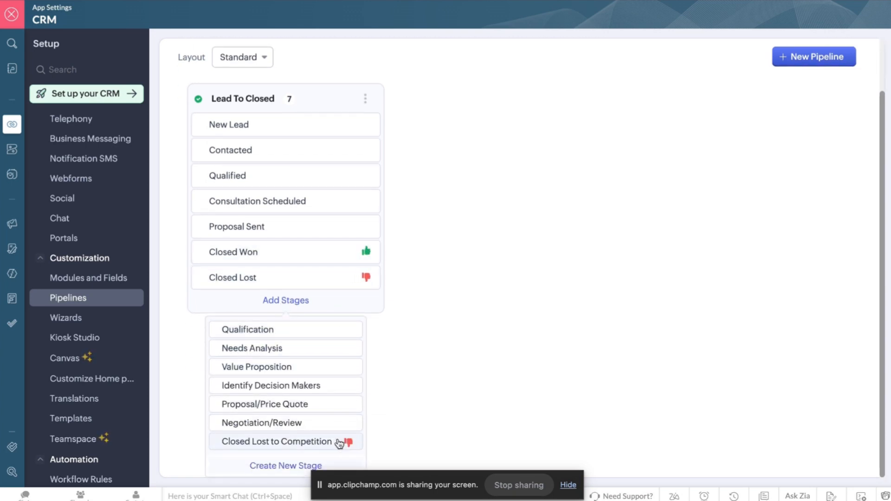
scroll(285, 377, up, 1)
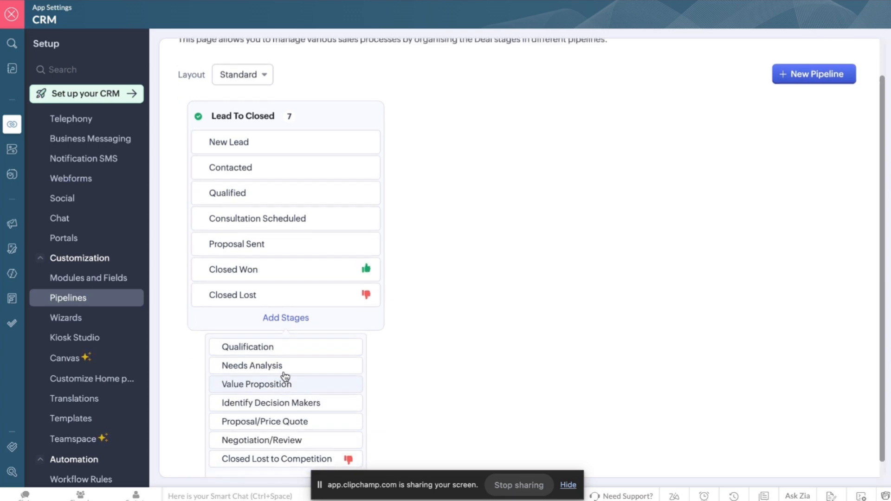
scroll(285, 376, down, 1)
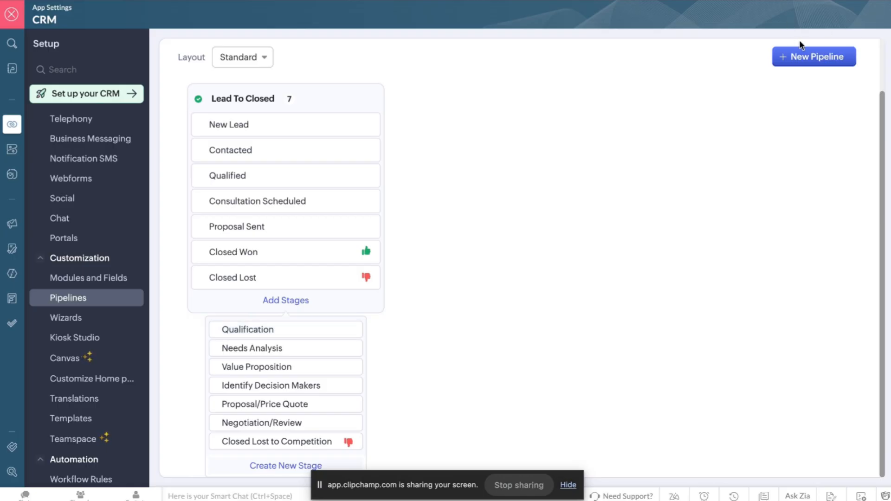
click(801, 52)
Review stage probabilities via New Pipeline's Create New Stage, then edit a lead's LinkedIn Profile.
click(801, 86)
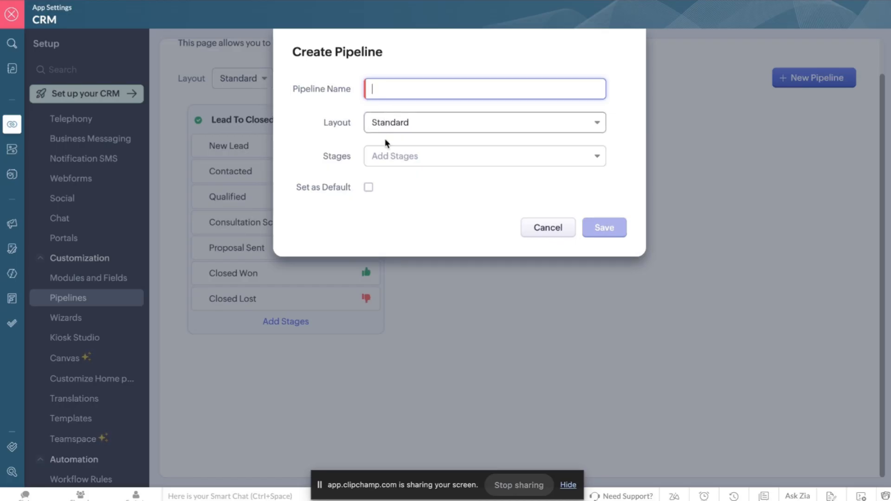
click(408, 156)
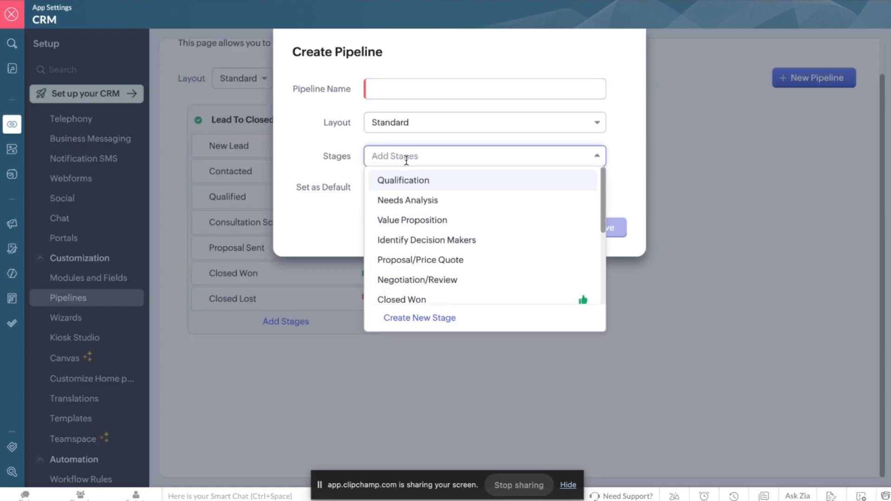
click(414, 315)
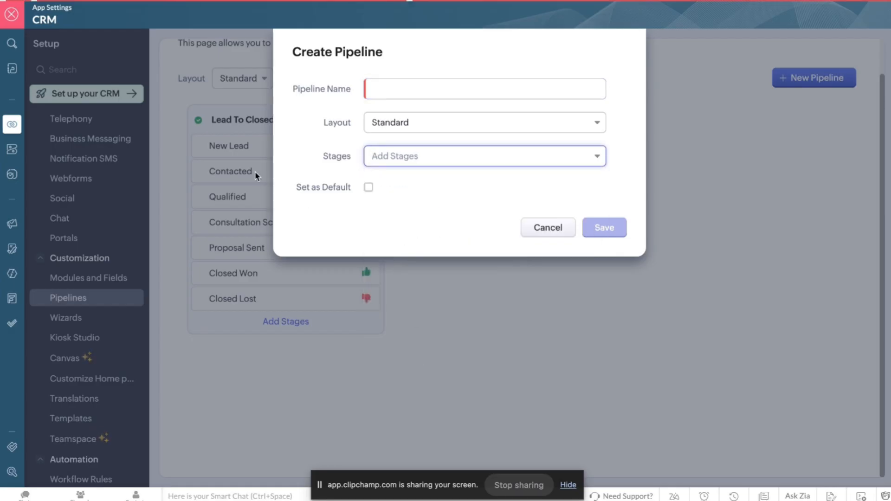
scroll(387, 215, down, 2)
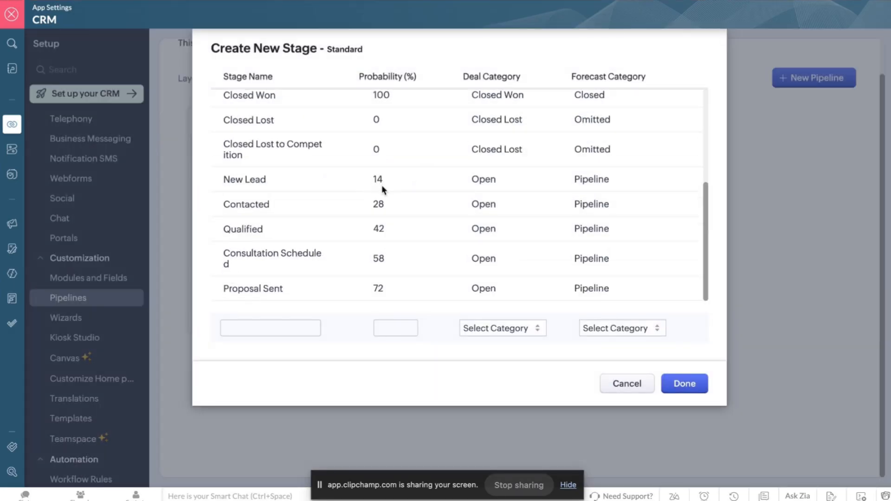
scroll(383, 190, up, 4)
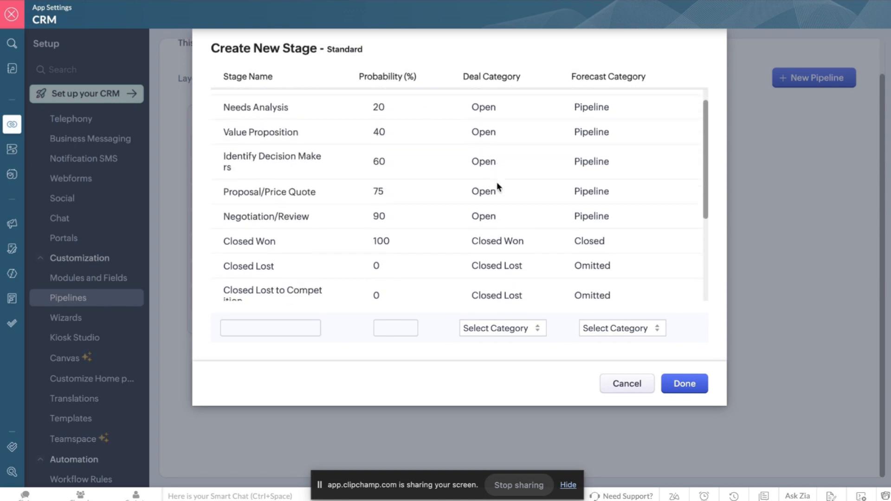
scroll(496, 174, down, 3)
scroll(478, 149, down, 1)
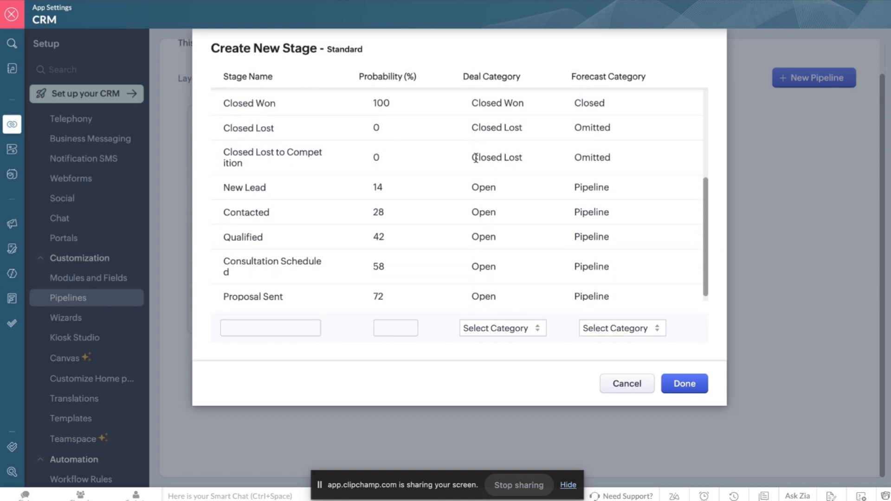
scroll(481, 269, up, 4)
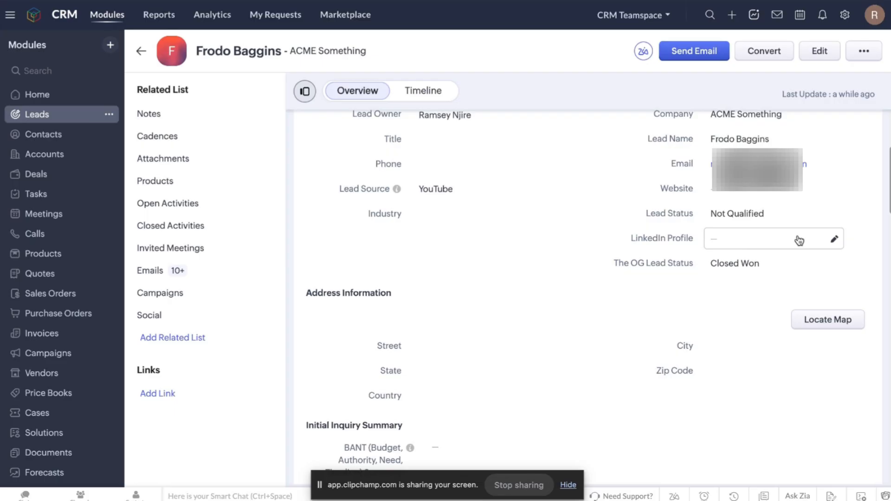
click(797, 237)
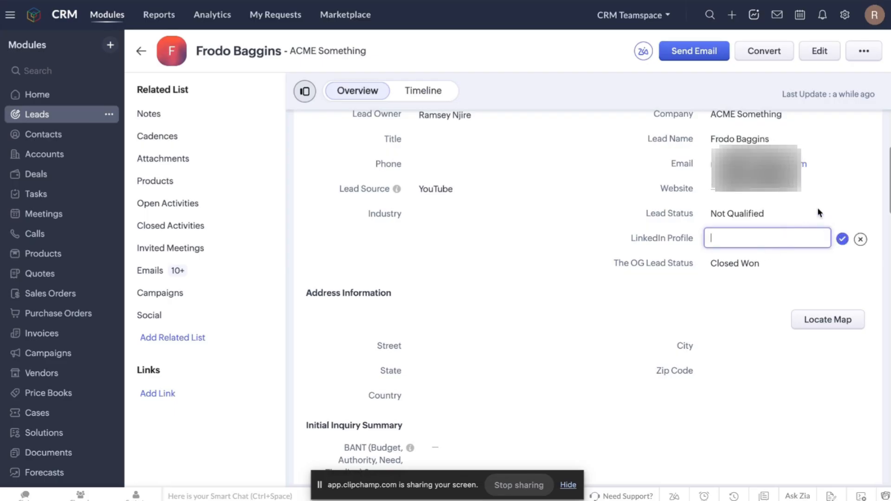
Leave the lead's LinkedIn Profile empty and close the Lead Status choices unchanged.
click(843, 239)
click(770, 217)
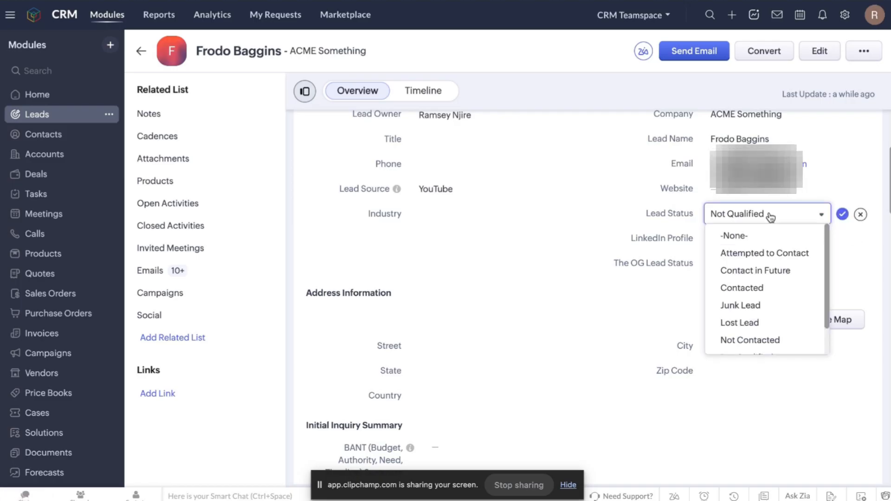
scroll(770, 270, down, 2)
scroll(778, 270, up, 2)
scroll(777, 272, down, 2)
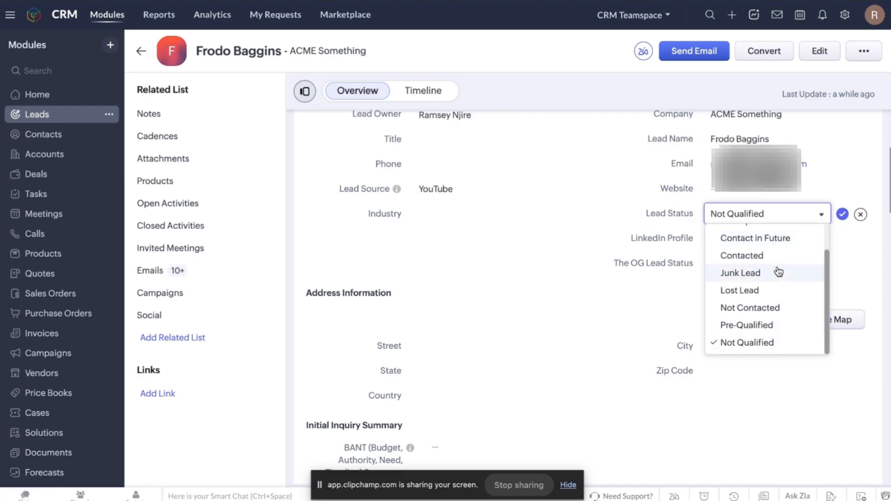
click(500, 35)
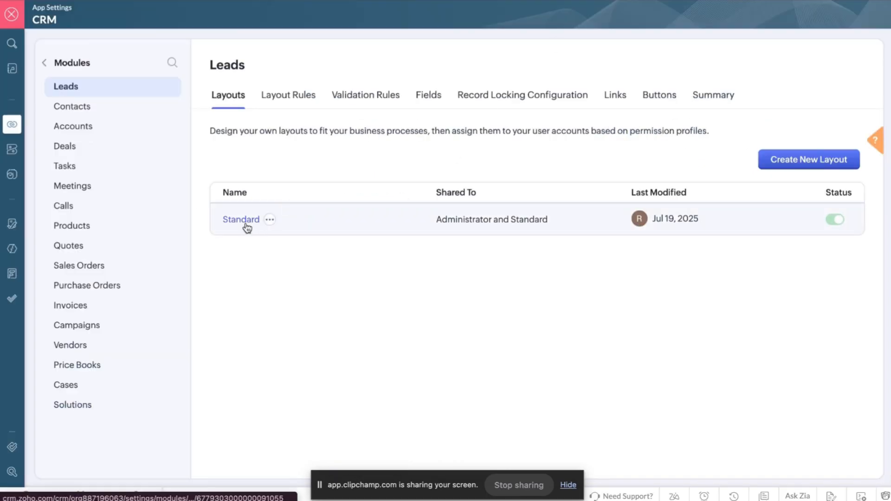
Exit settings, then reopen Setup > Modules and Fields > Leads and its Standard layout.
click(43, 63)
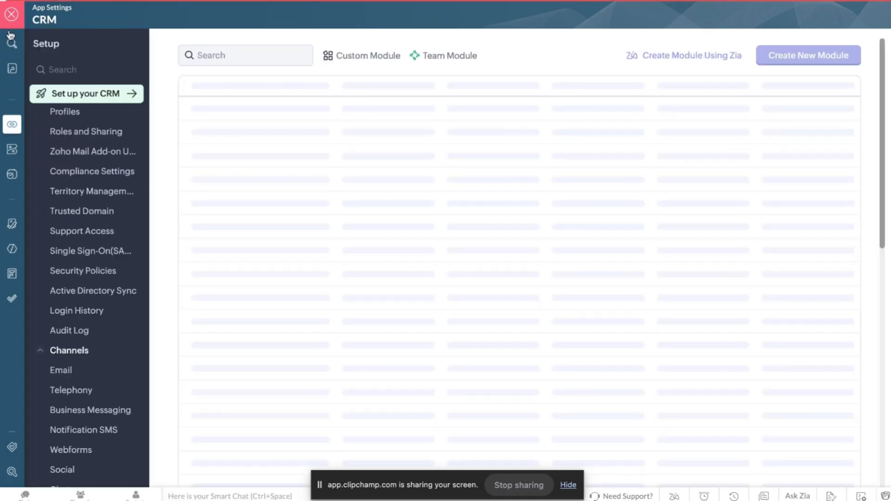
click(11, 14)
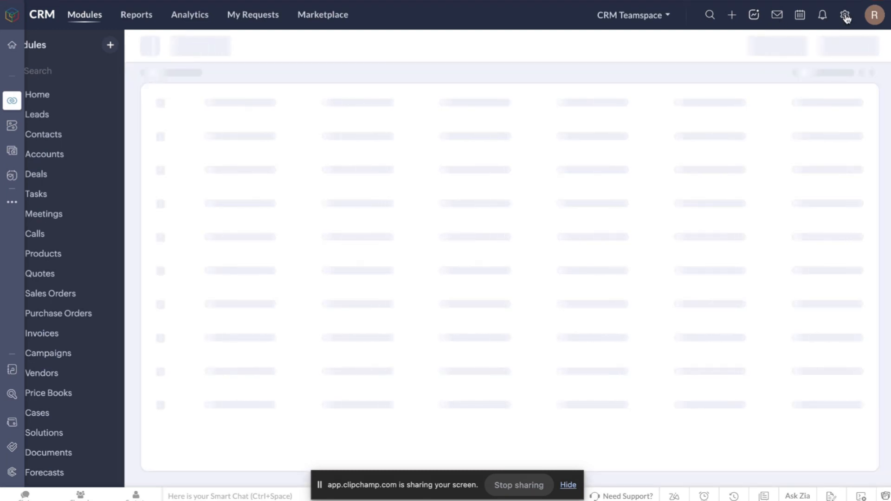
click(846, 15)
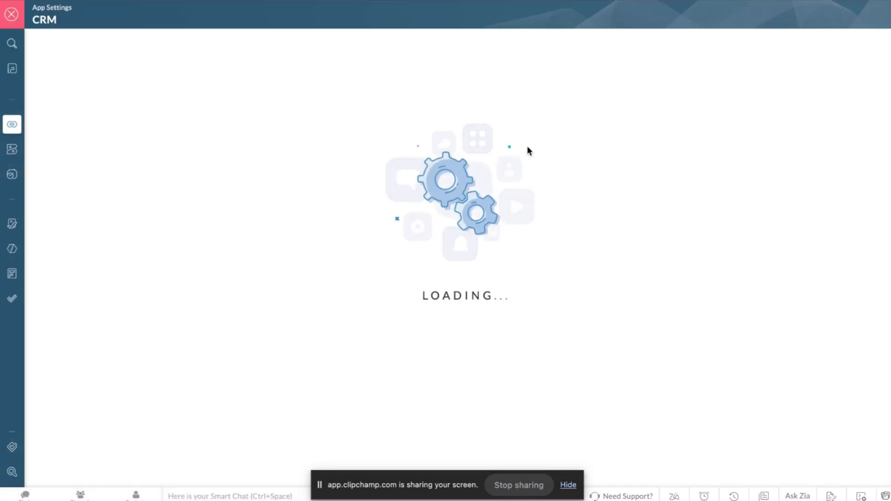
mouse_move(52, 294)
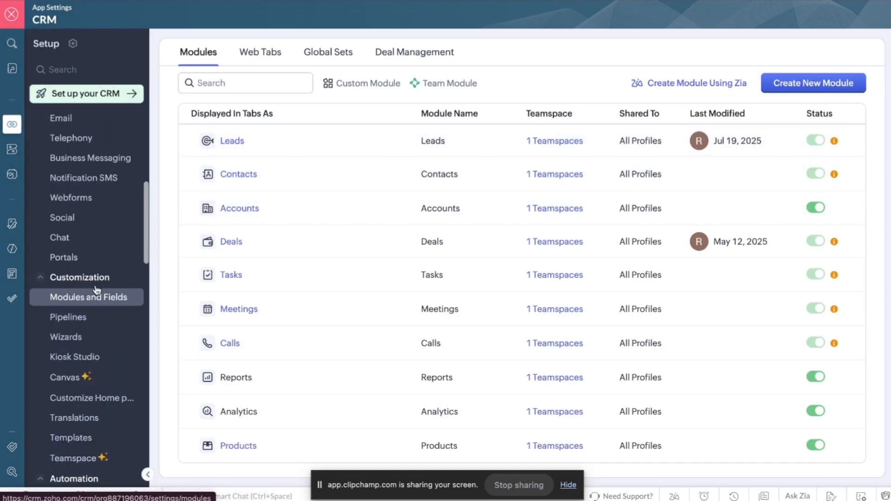
click(229, 148)
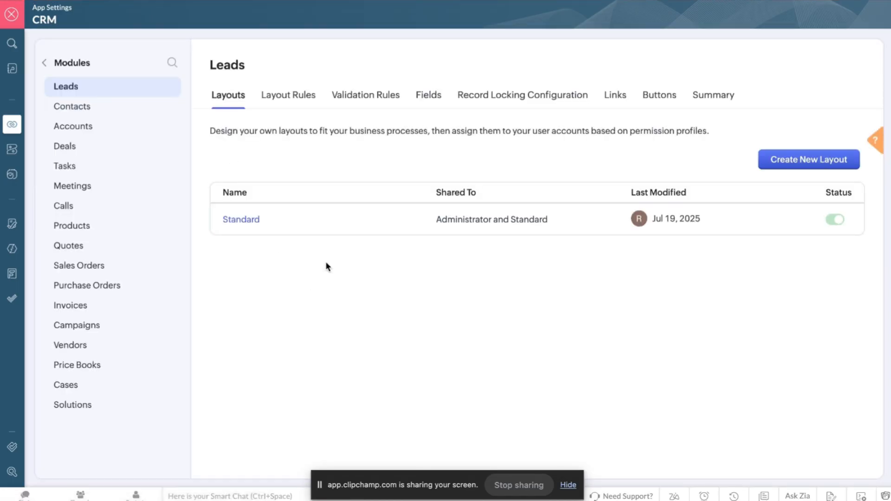
click(228, 224)
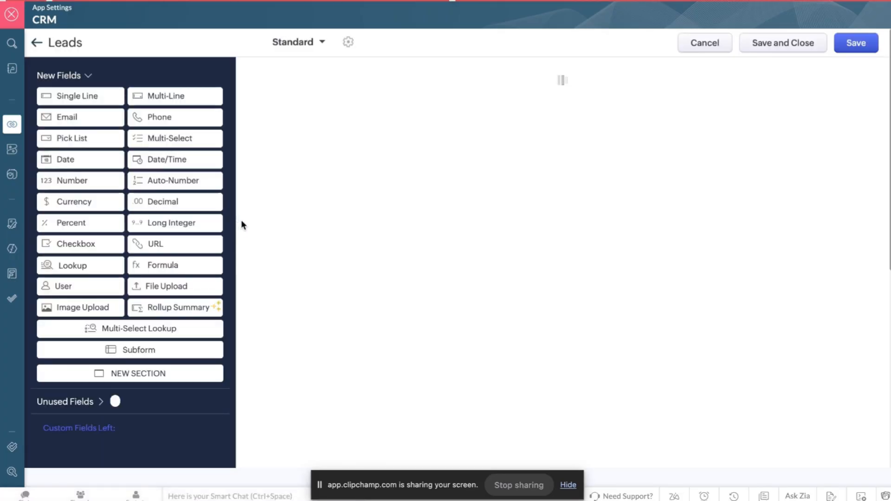
Open the Lead Status field's Pick List Properties from its field options.
scroll(336, 195, down, 5)
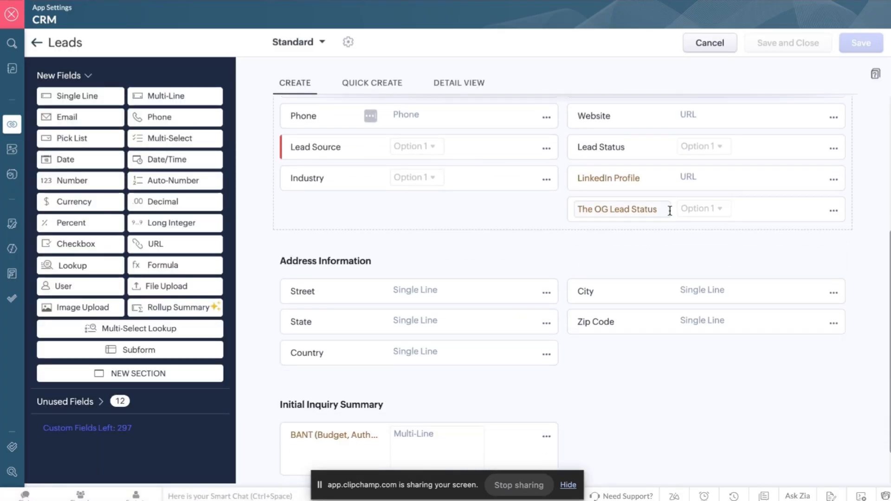
click(833, 149)
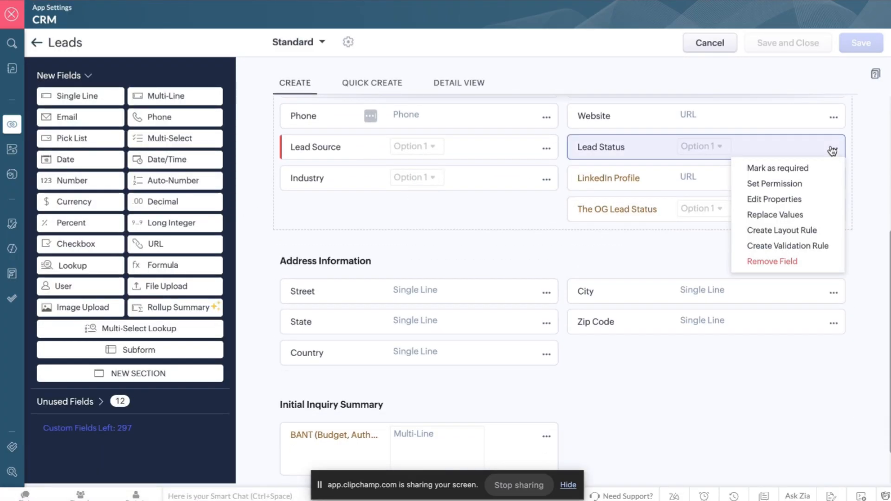
click(790, 203)
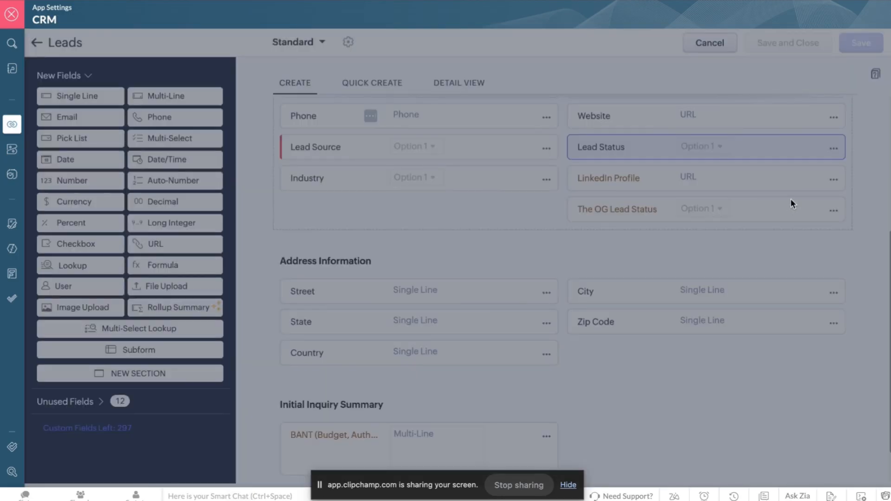
scroll(570, 212, down, 3)
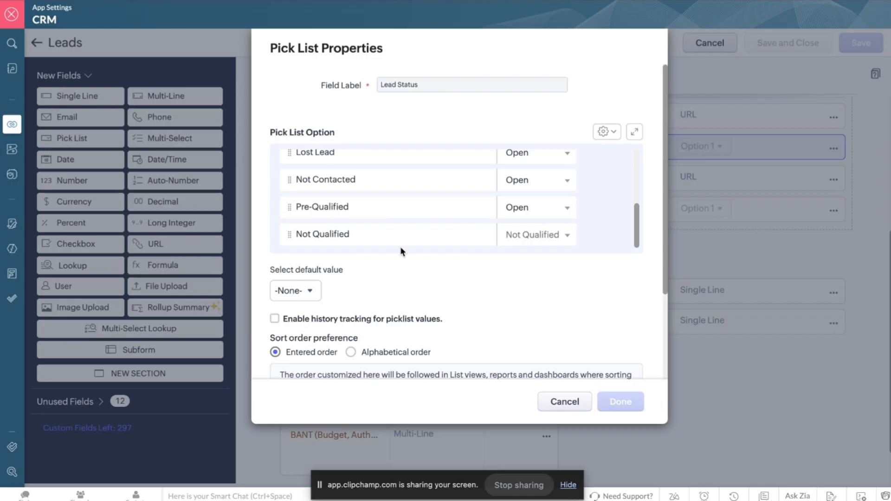
scroll(428, 199, up, 4)
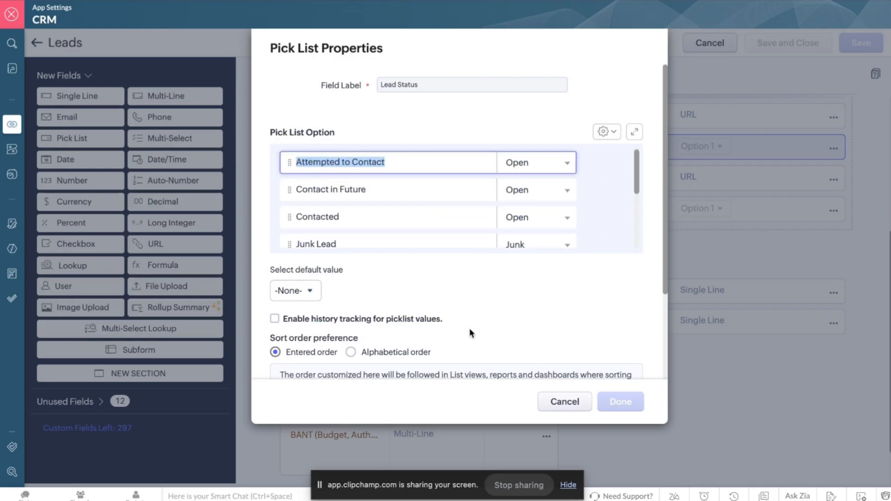
Inspect the first option's status choices and the unused pick list values.
click(613, 134)
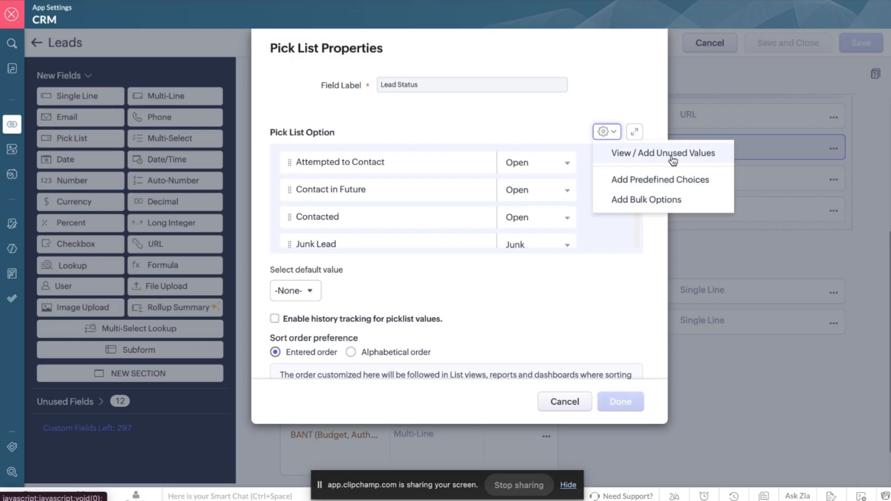
click(564, 163)
click(562, 161)
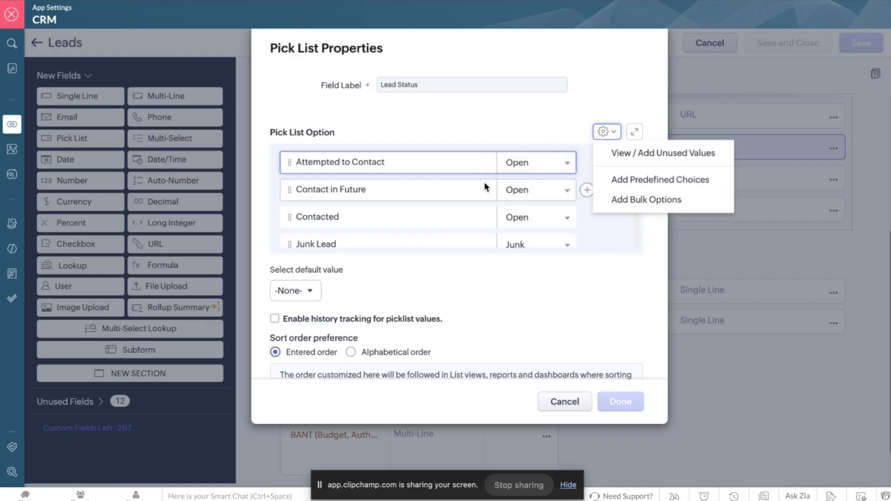
scroll(380, 195, down, 5)
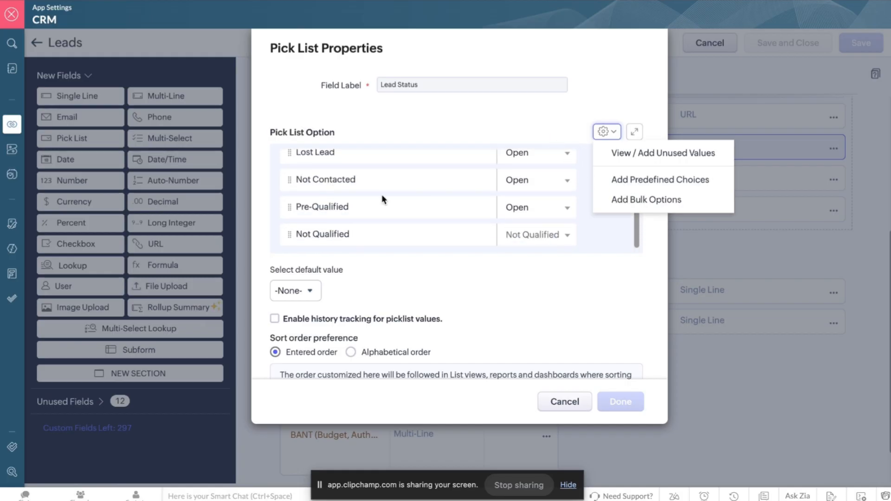
scroll(382, 200, up, 5)
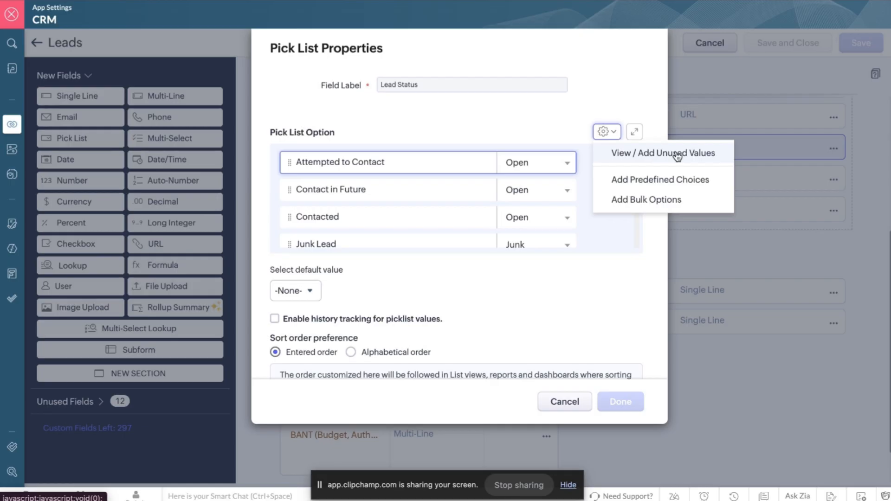
scroll(515, 213, down, 4)
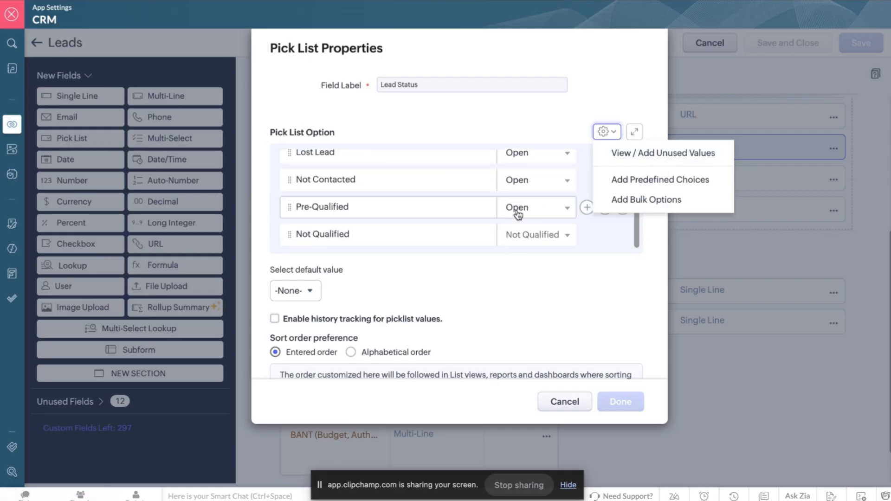
click(684, 156)
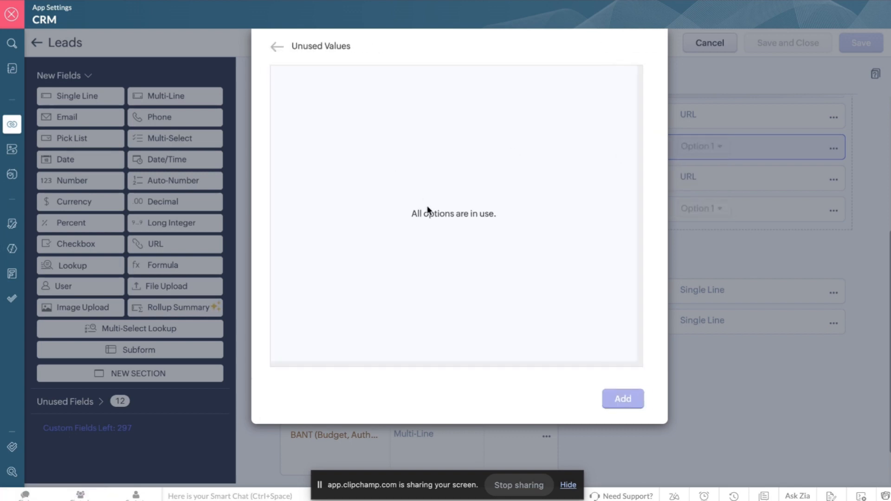
click(277, 47)
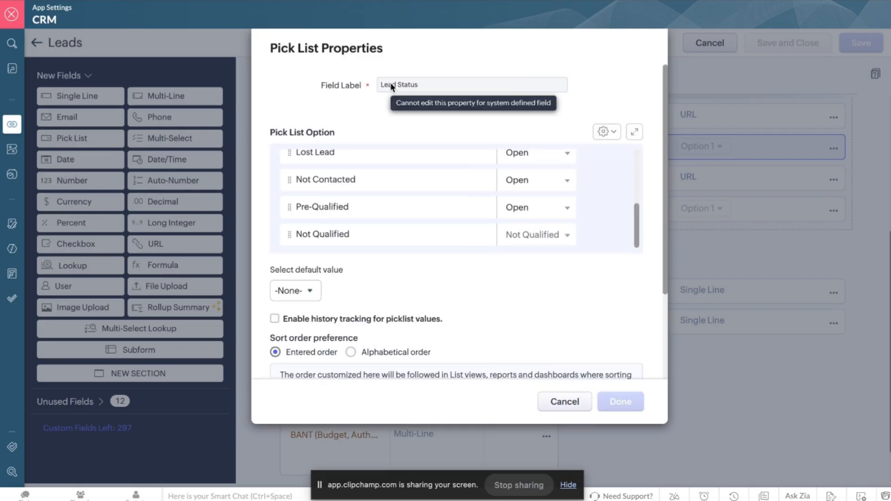
Preview predefined choice sets, cancel the import, and choose Add Bulk Options instead.
click(603, 132)
click(661, 181)
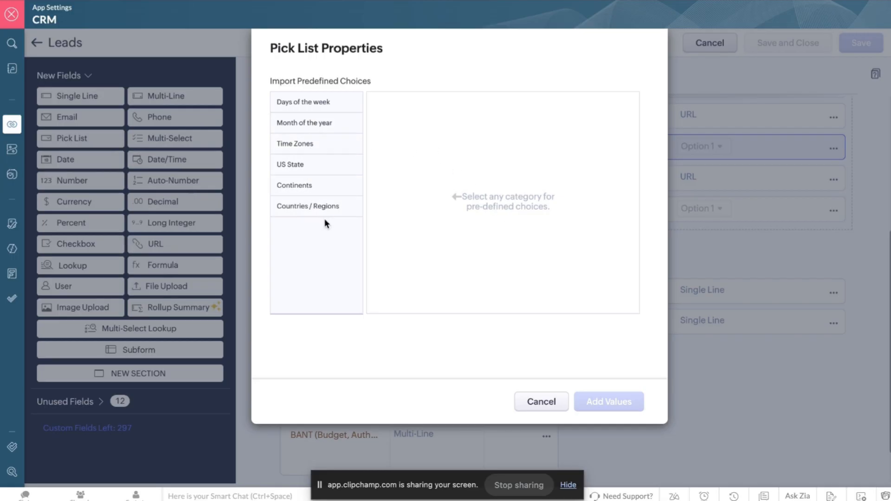
click(541, 402)
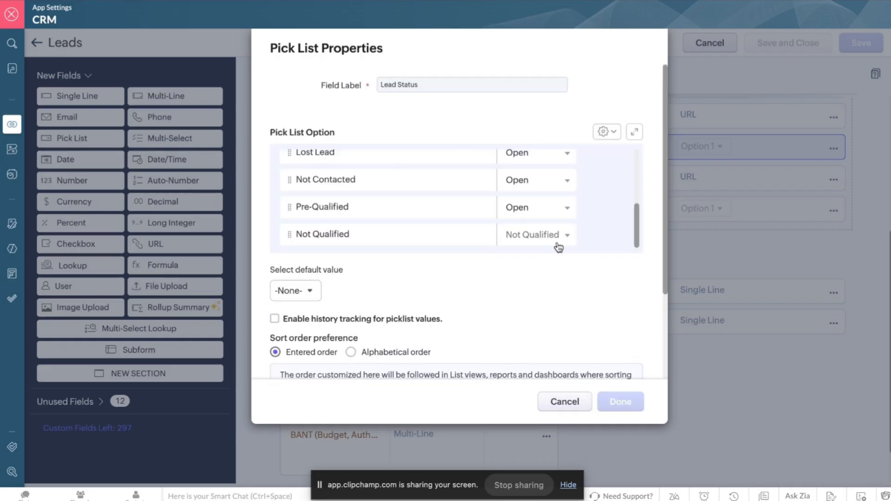
click(612, 133)
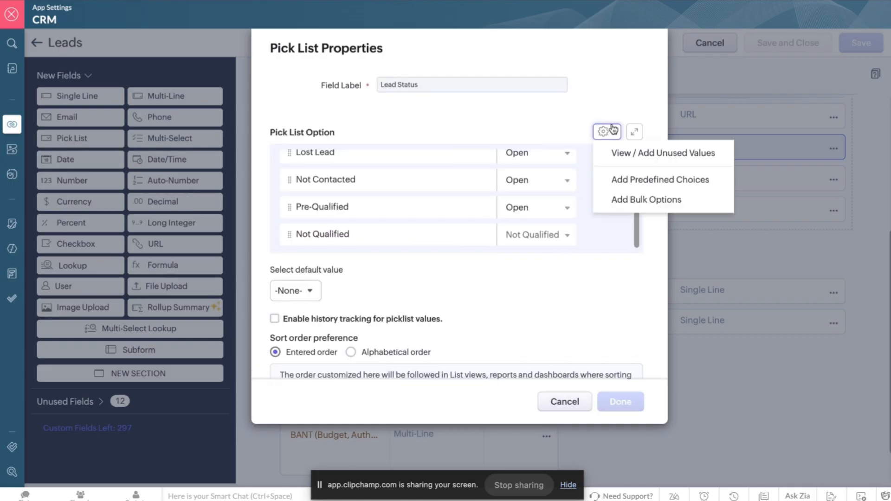
click(625, 200)
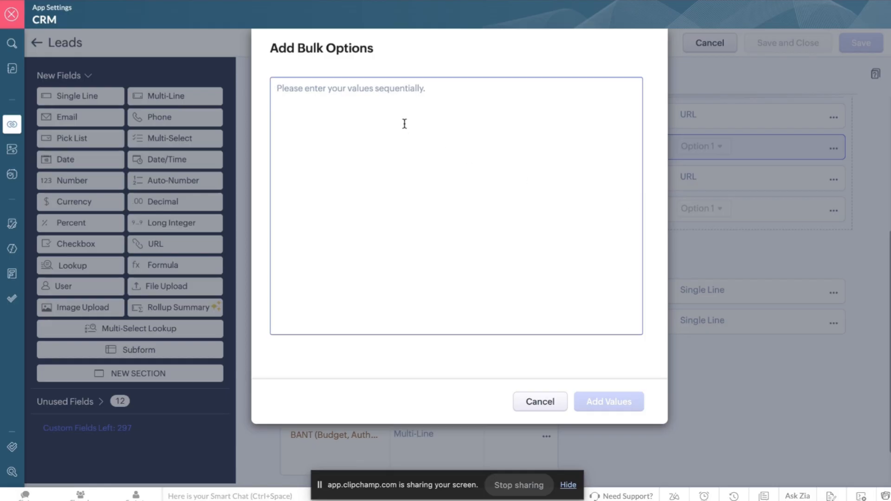
Enter Invoice Sent in the bulk options box and add it to Lead Status.
key(alt+Tab)
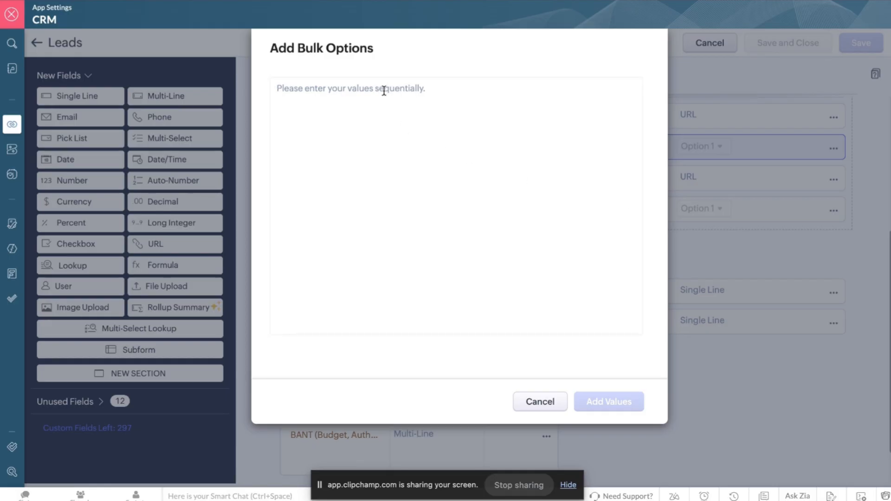
click(376, 141)
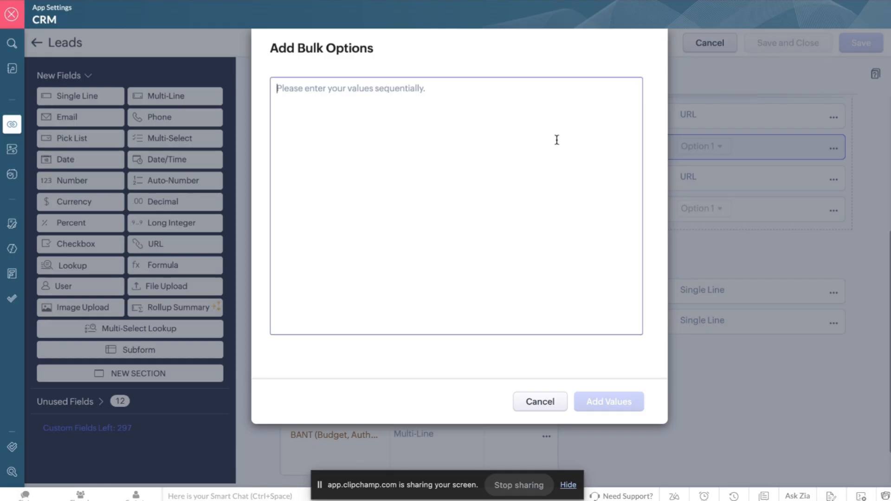
text(Invoice Sent)
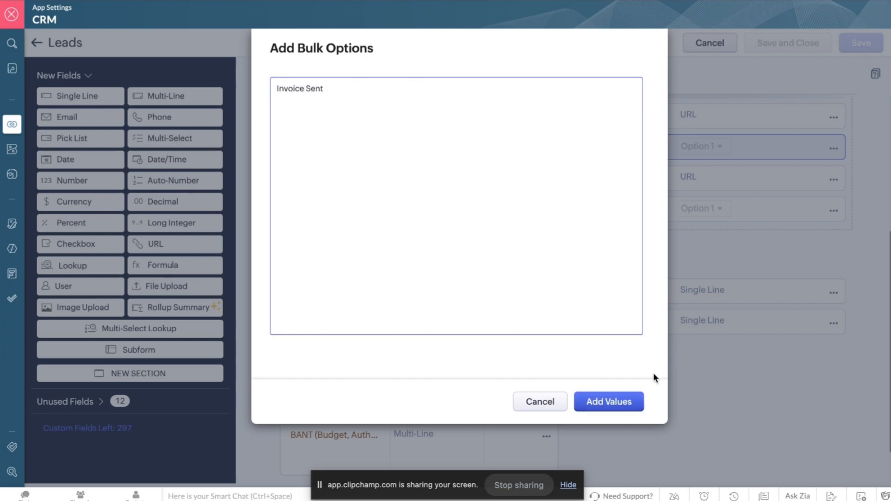
click(618, 403)
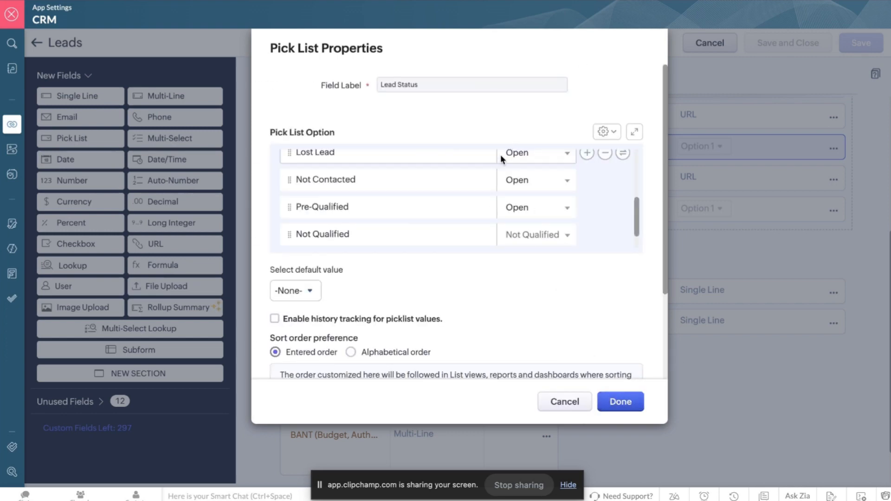
Delete Invoice Sent and the extra empty row, then add a blank row after Not Qualified.
scroll(489, 165, down, 1)
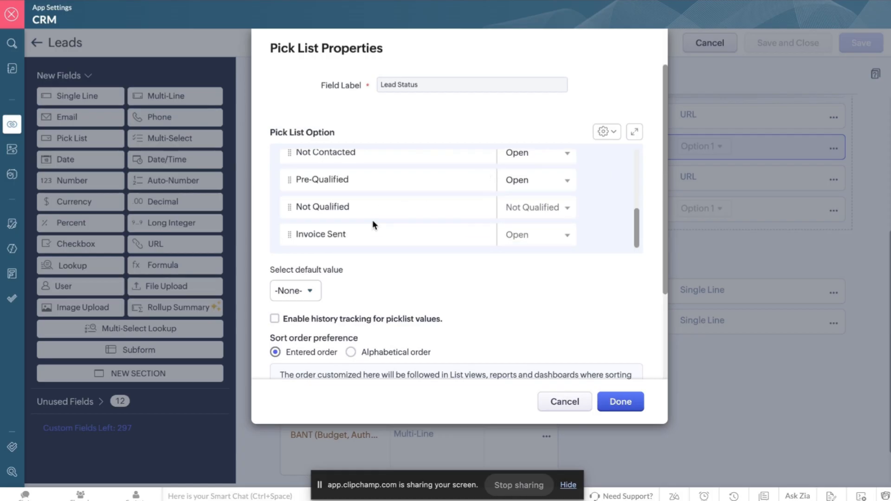
mouse_move(368, 237)
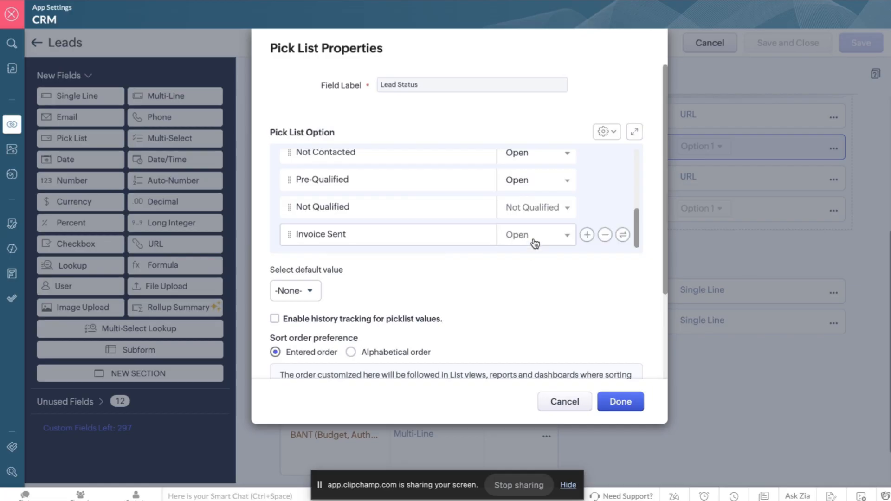
click(587, 235)
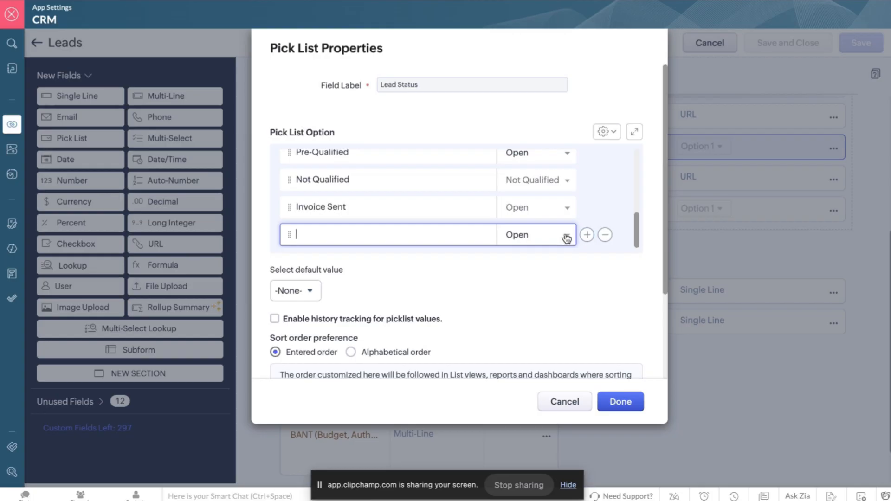
click(565, 235)
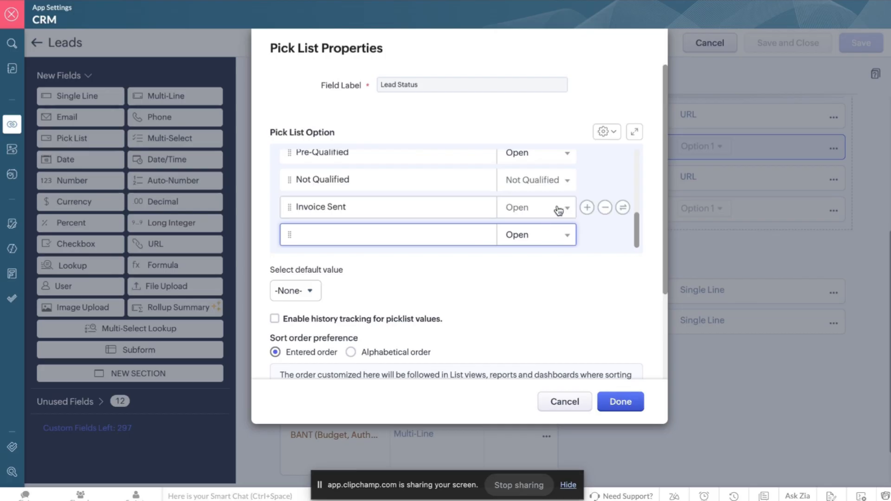
click(604, 208)
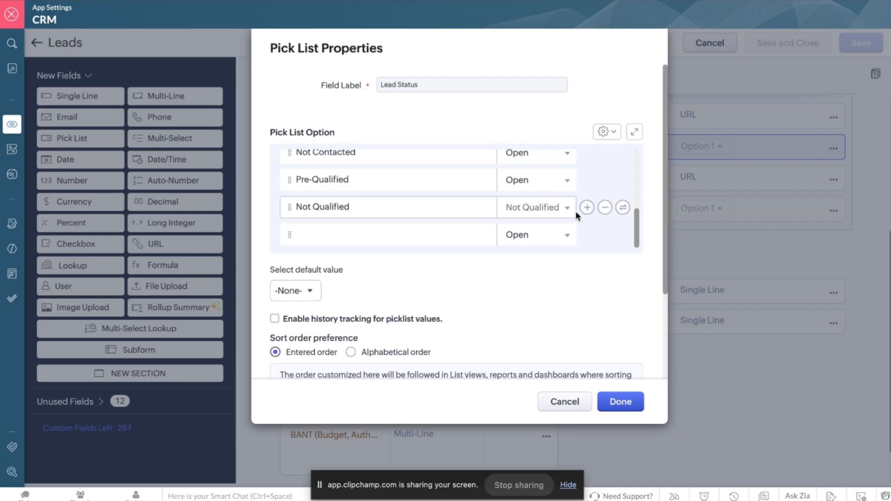
click(604, 235)
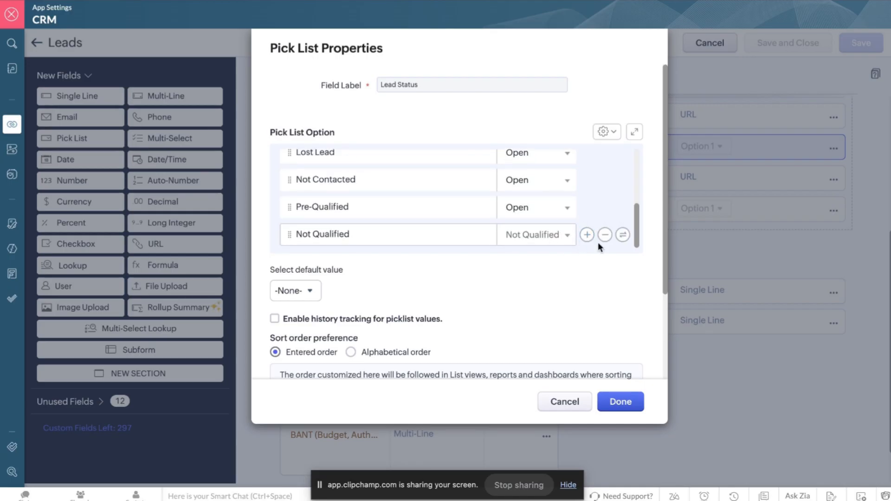
click(586, 234)
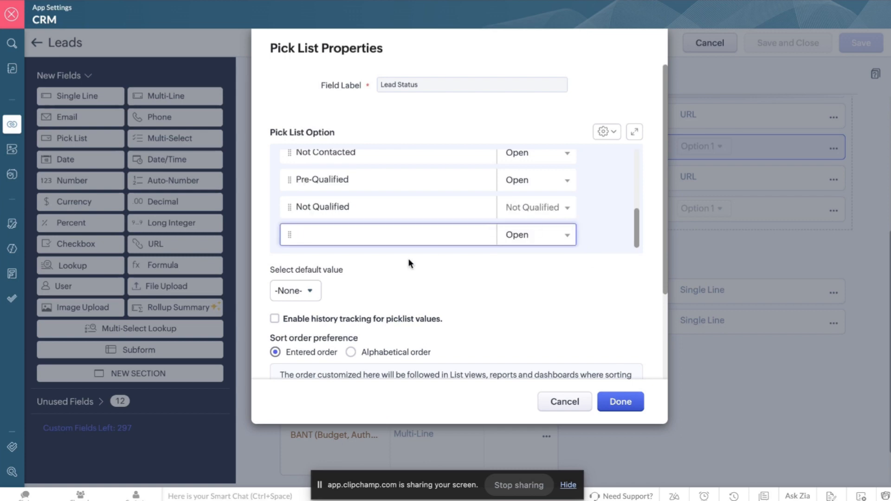
Name the new option Contract Signed and keep its status as Open.
click(386, 230)
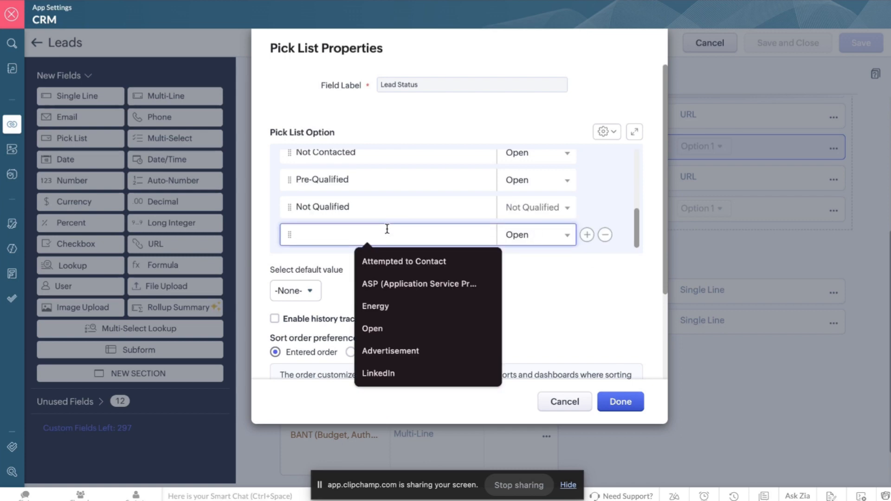
text(Contracrt)
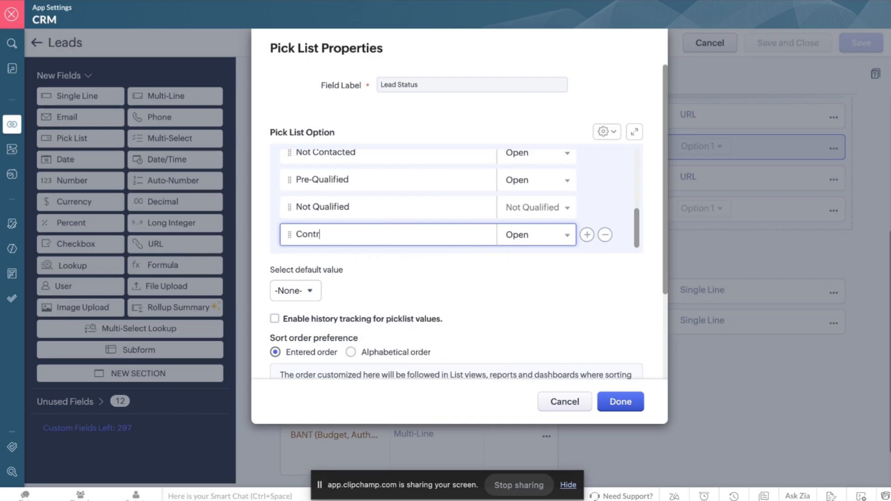
key(BackSpace)
key(BackSpace)
text(t Signed)
click(560, 235)
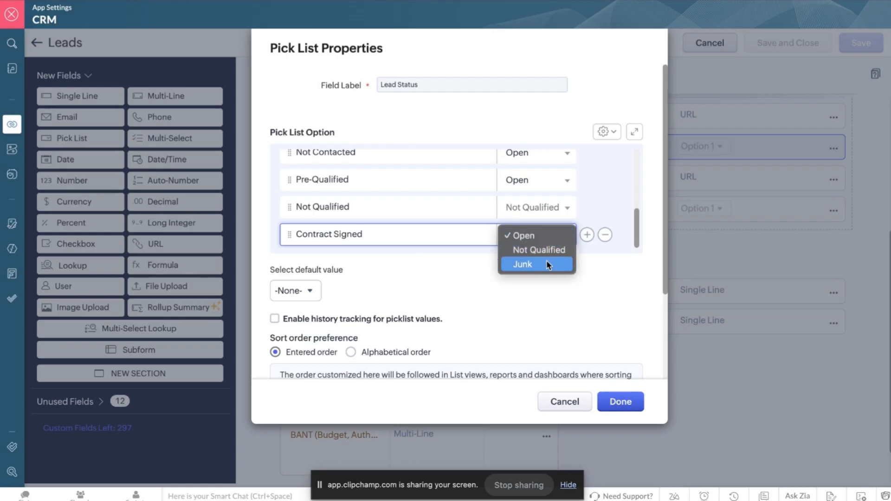
click(539, 236)
click(538, 236)
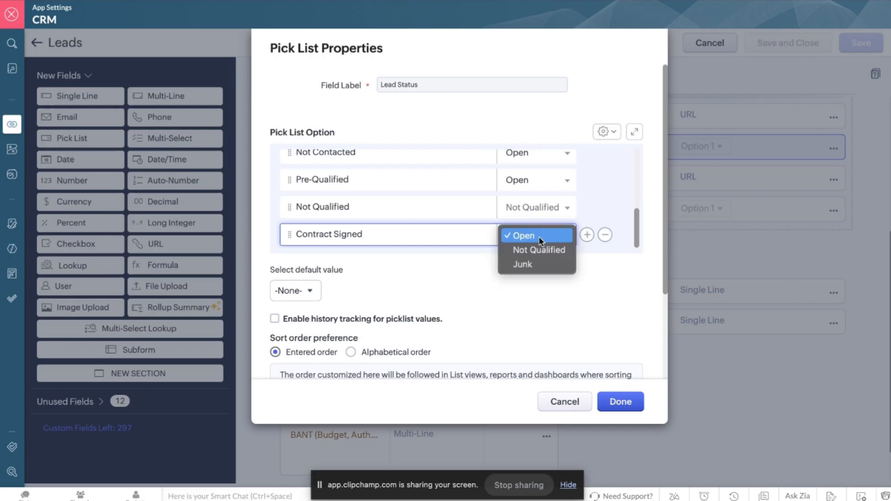
click(539, 236)
Tick Mark as Public for the Lead Status field.
scroll(444, 185, up, 2)
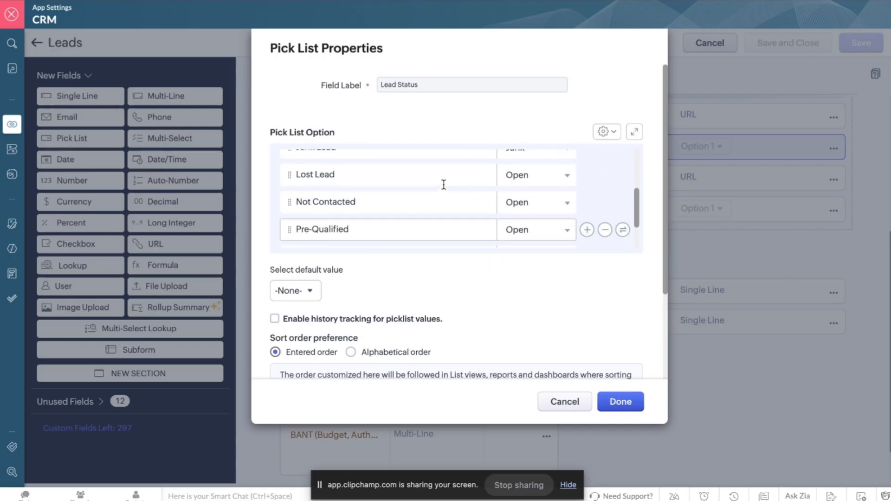
scroll(444, 185, up, 2)
scroll(443, 185, down, 3)
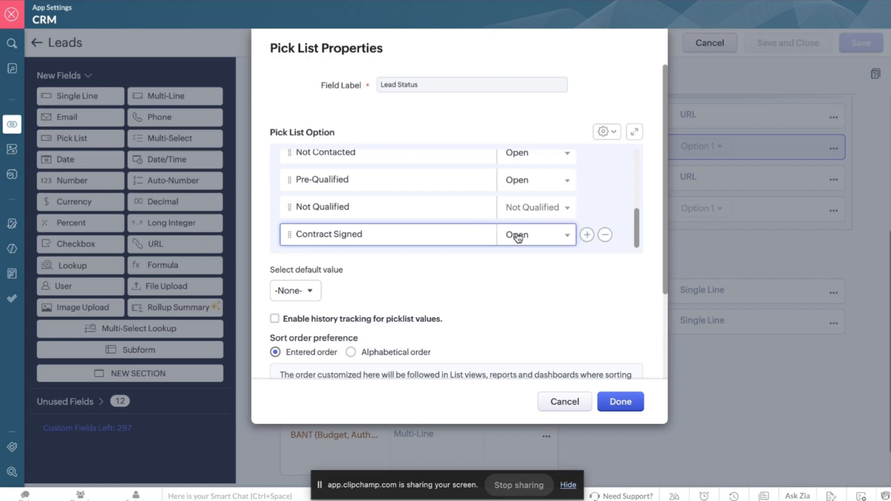
scroll(518, 237, down, 3)
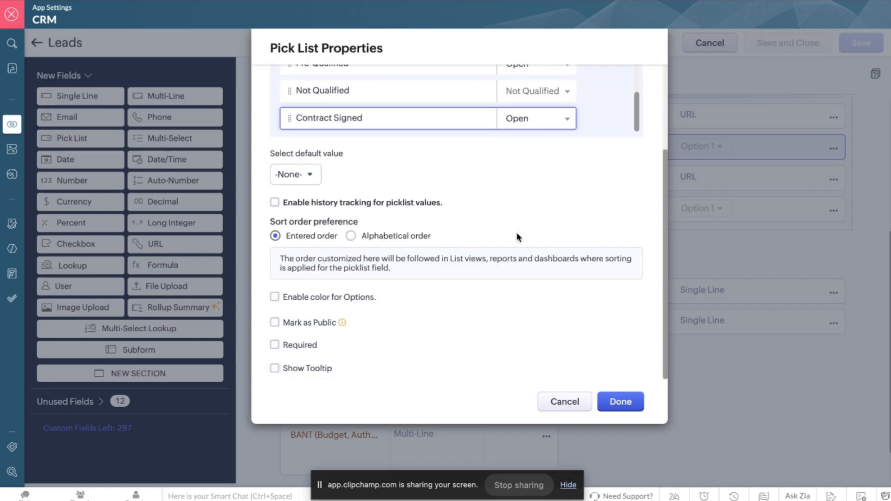
click(281, 322)
scroll(420, 265, up, 3)
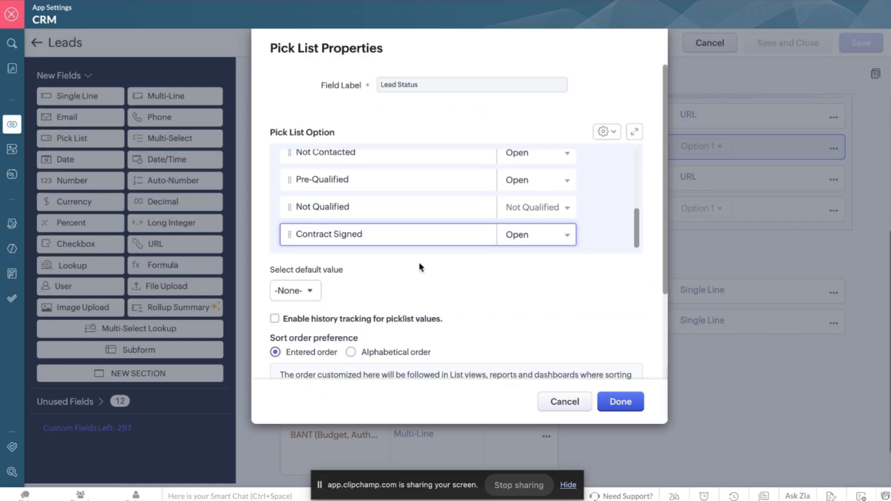
scroll(419, 266, down, 3)
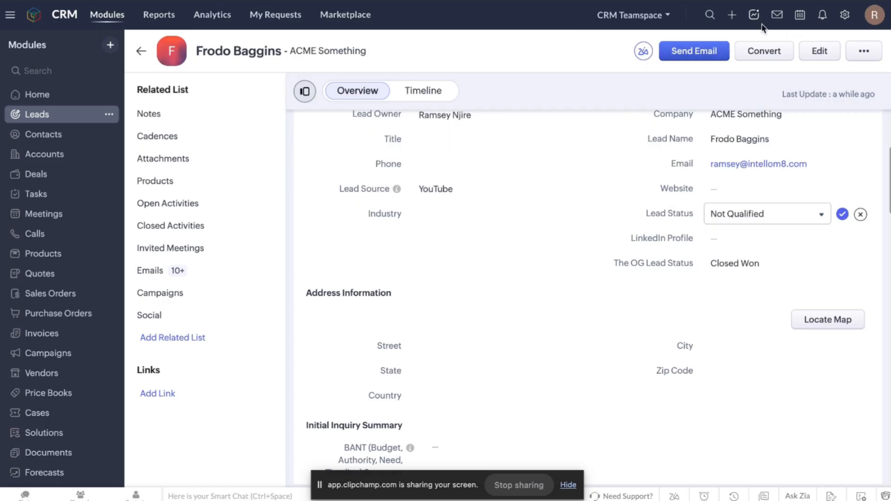
click(710, 15)
text(Ac)
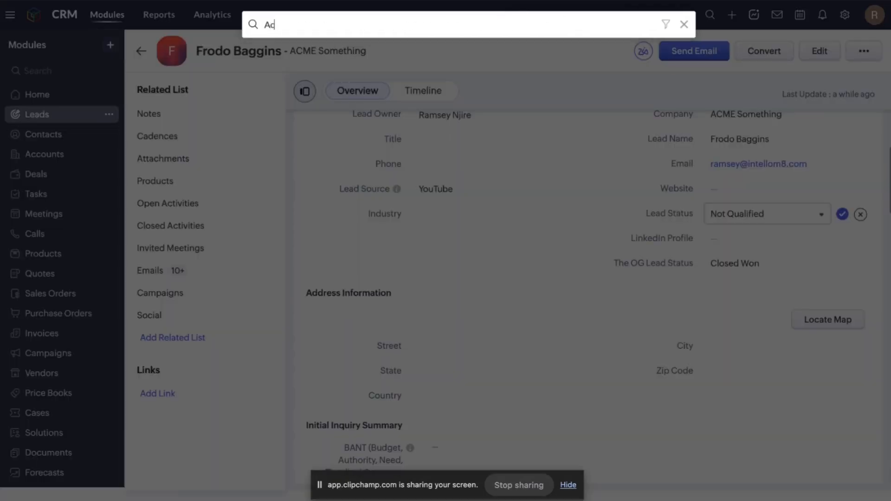
text(counts)
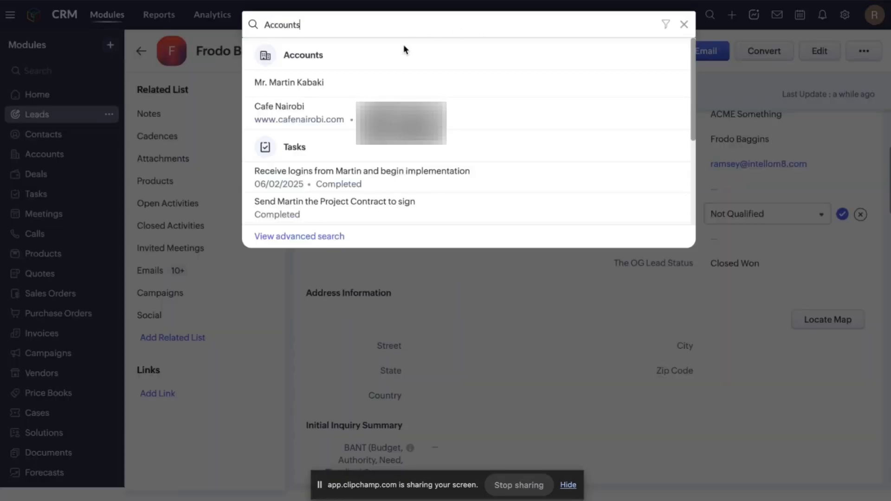
key(Return)
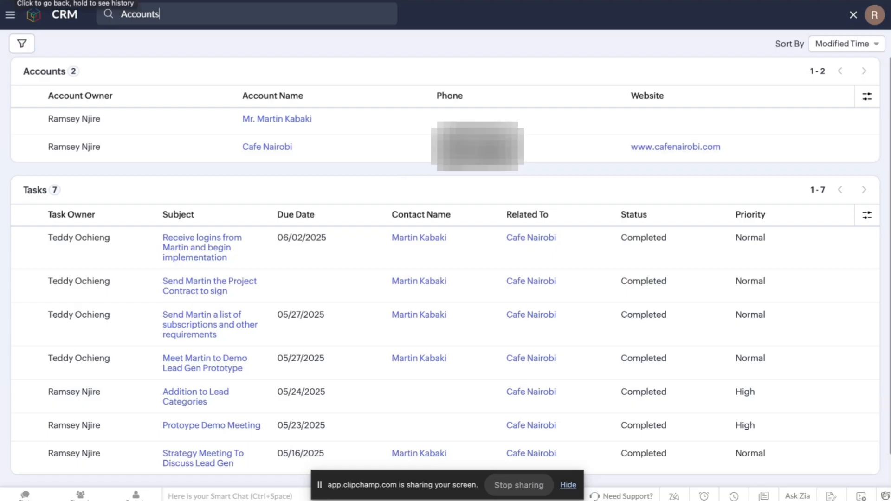
click(13, 1)
click(174, 24)
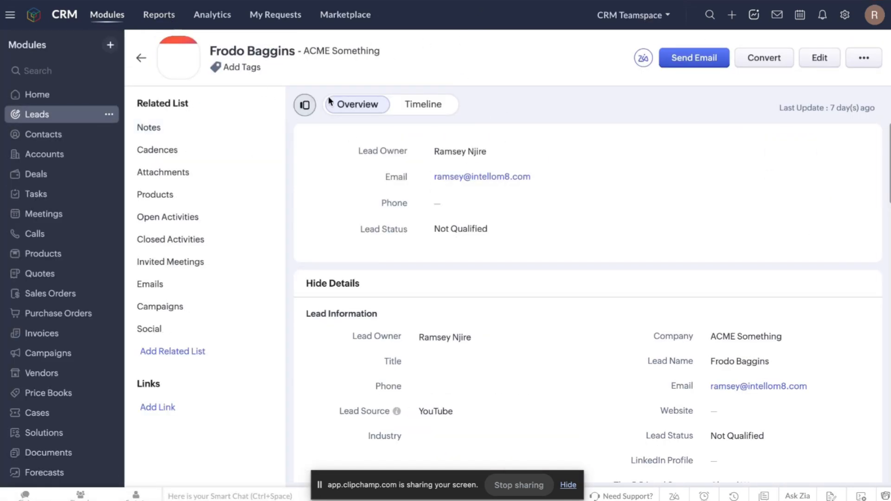
scroll(431, 207, down, 20)
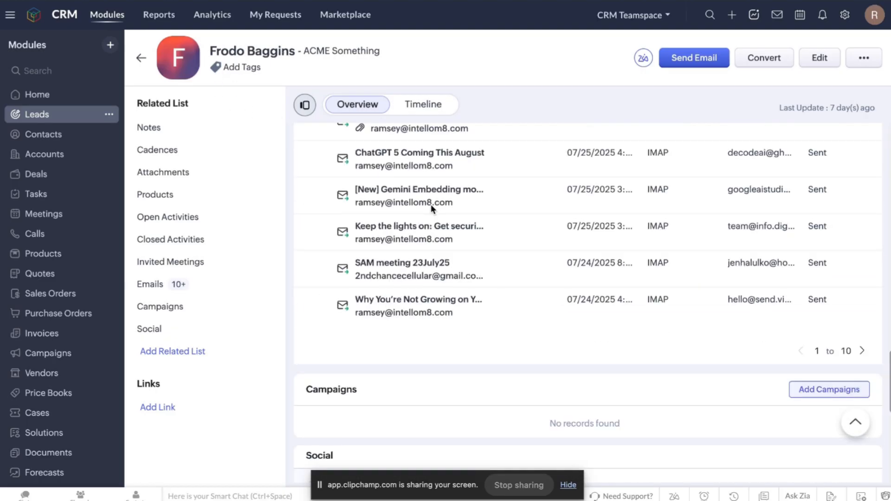
scroll(430, 208, up, 20)
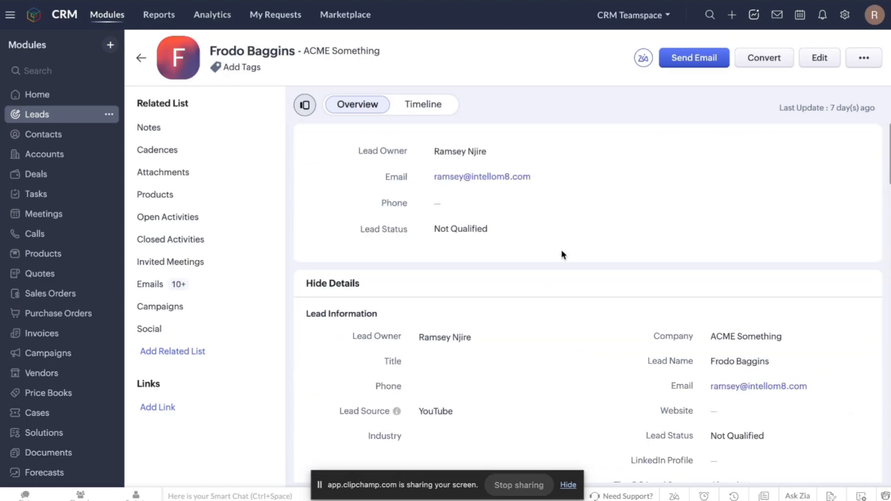
scroll(561, 254, down, 8)
scroll(640, 222, up, 8)
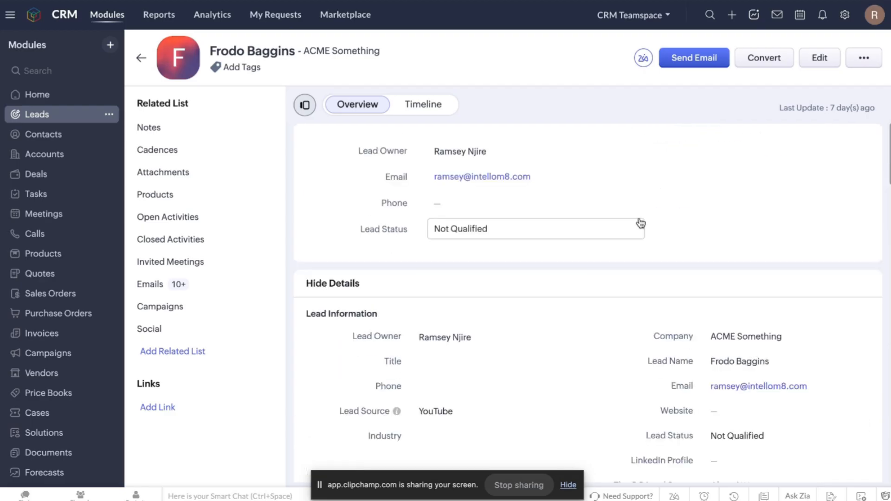
Start Convert, choose Add to existing Contact, and pick the single matching contact record.
click(771, 64)
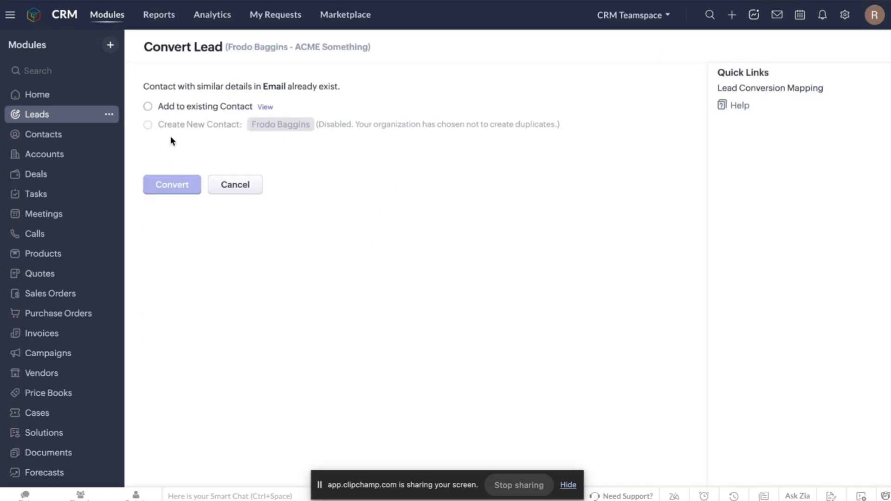
click(148, 107)
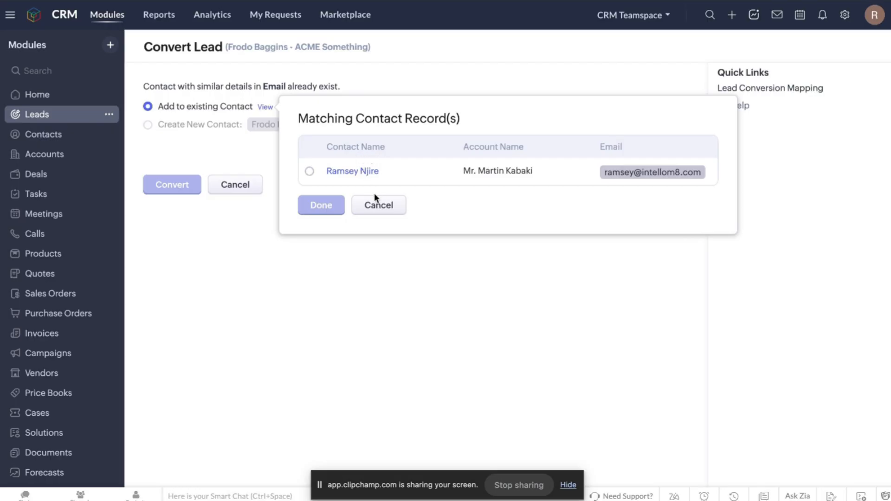
click(393, 207)
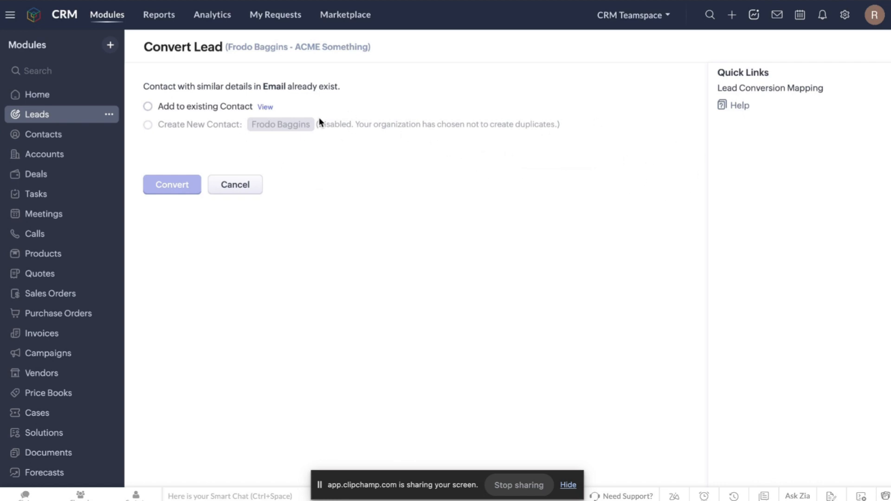
click(148, 107)
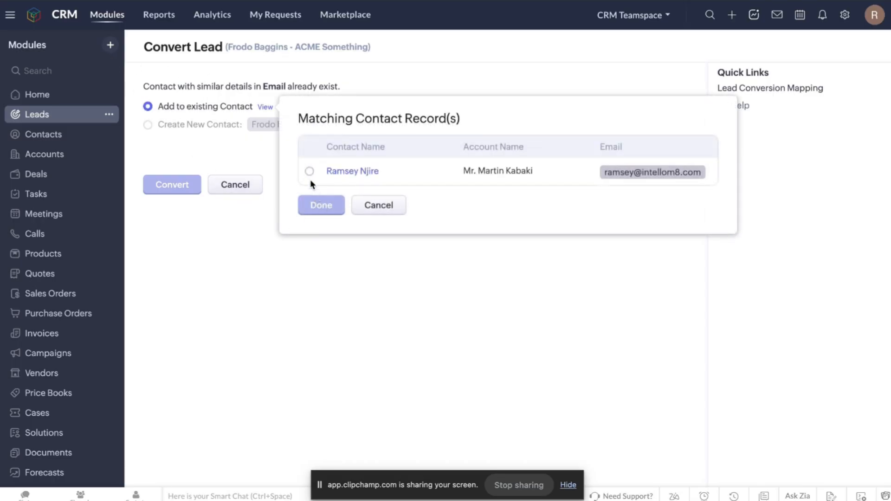
click(309, 174)
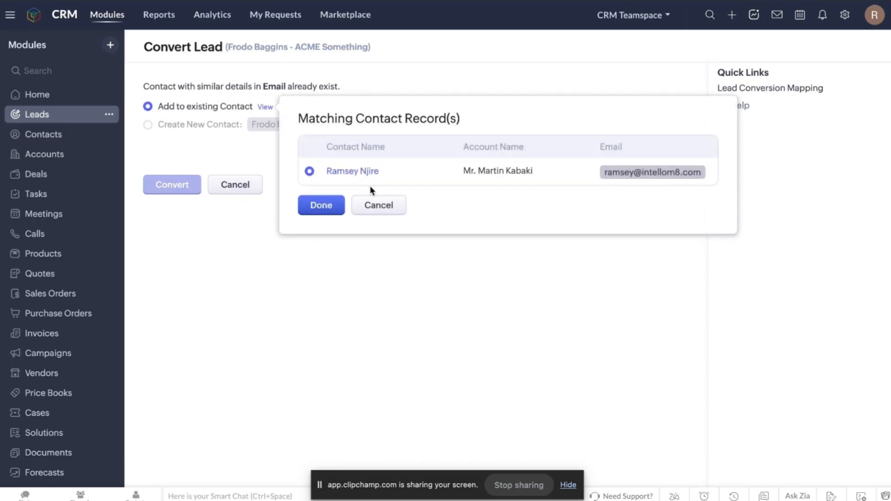
click(334, 207)
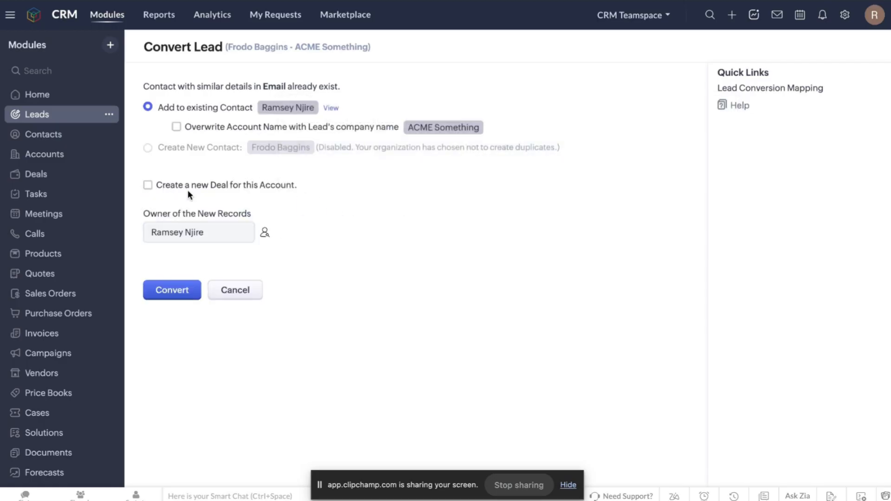
Tick Create a new Deal and Overwrite Account Name in the conversion form.
click(148, 186)
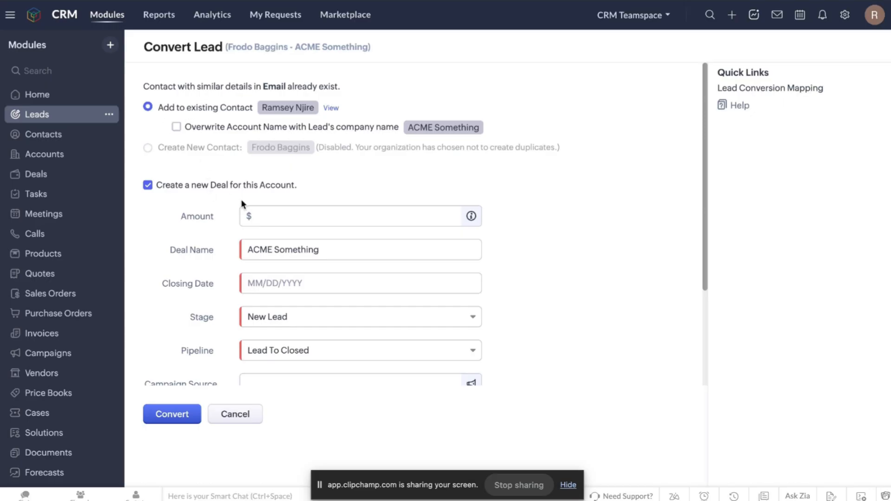
scroll(242, 203, down, 1)
scroll(241, 203, down, 1)
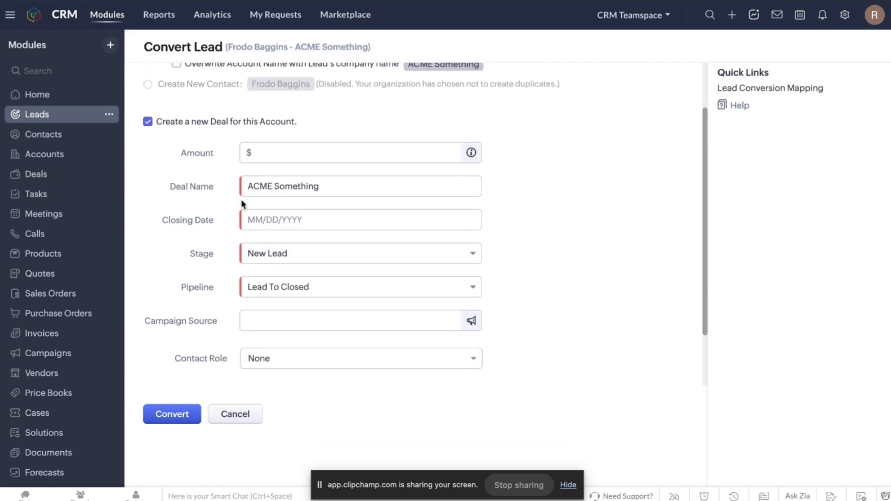
scroll(241, 200, up, 2)
click(173, 126)
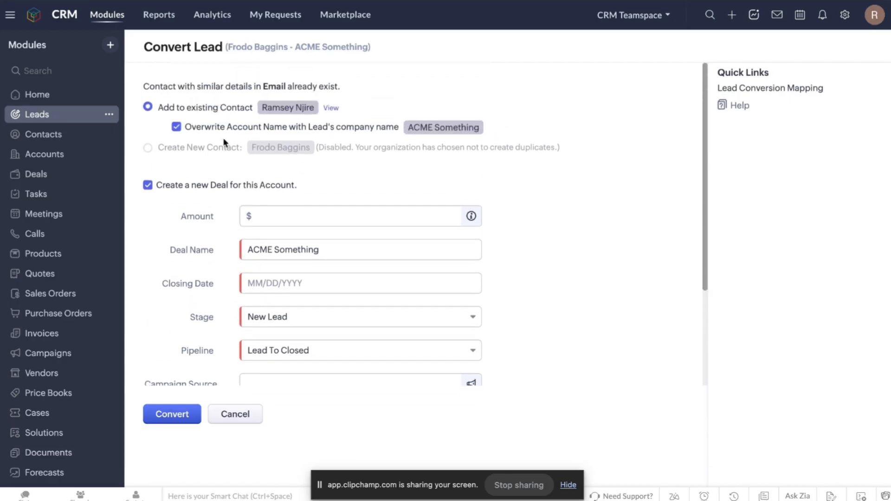
scroll(258, 171, down, 2)
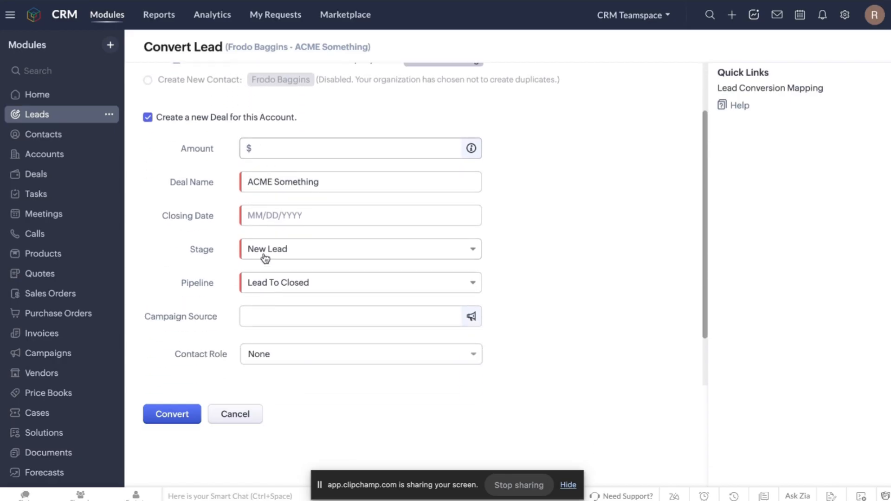
scroll(265, 259, down, 2)
Set the deal Stage to Closed Won, keep Contact Role None, and select Deal Name.
click(285, 241)
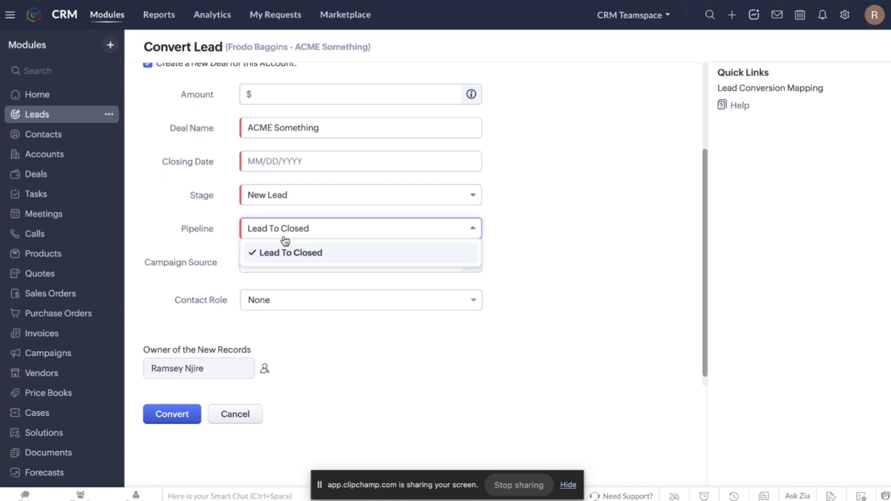
click(287, 234)
click(285, 194)
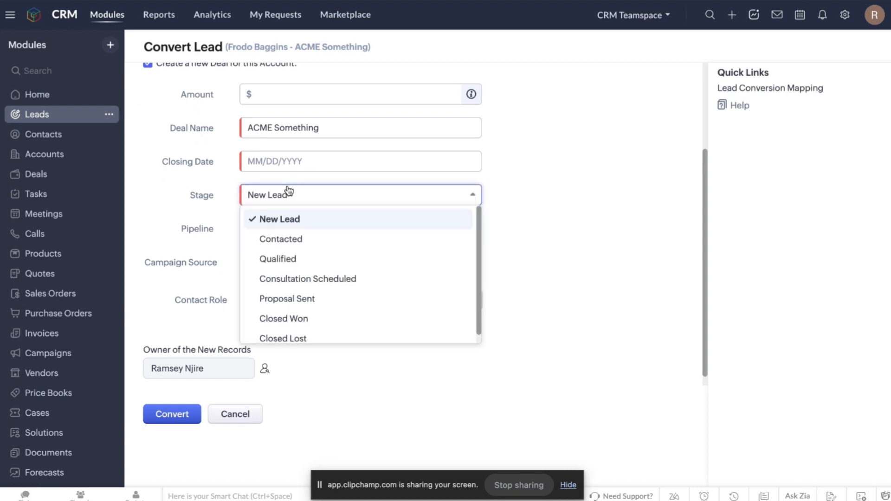
scroll(293, 270, down, 1)
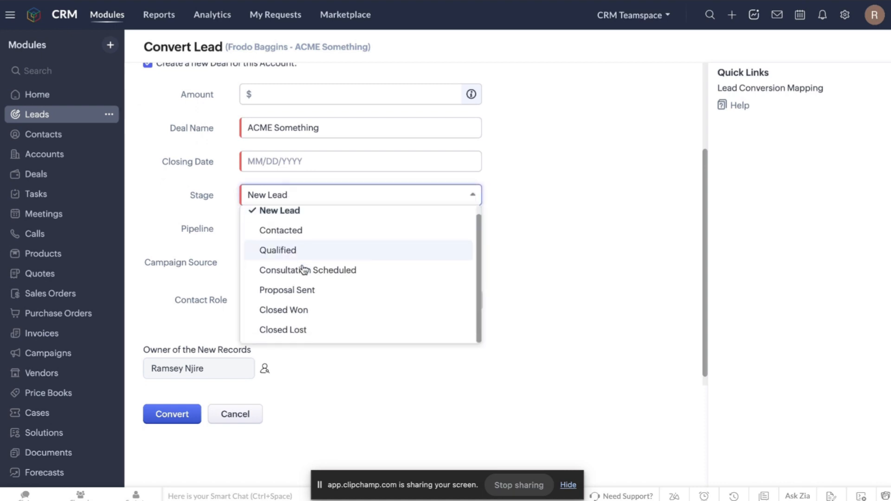
click(284, 310)
scroll(313, 208, down, 1)
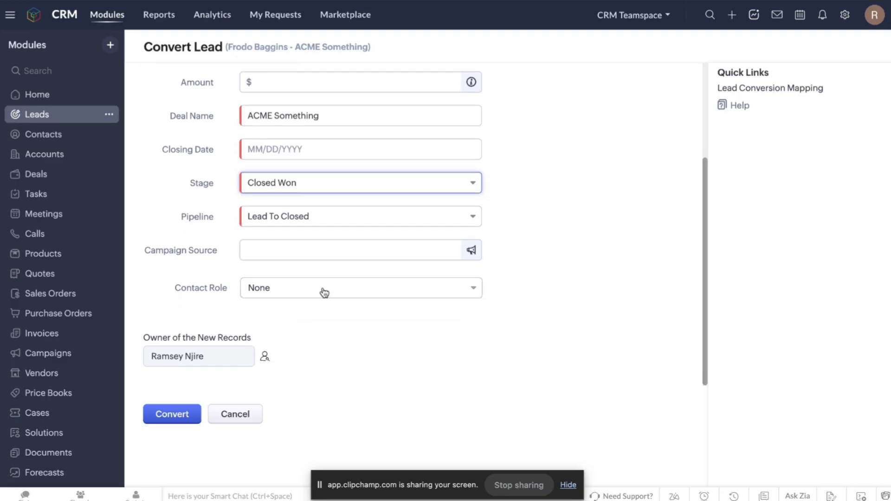
click(295, 293)
click(296, 292)
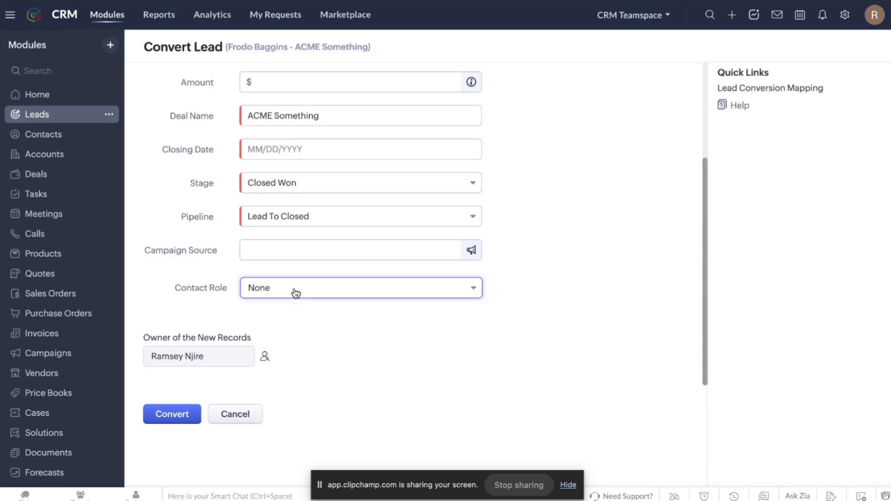
scroll(268, 245, up, 3)
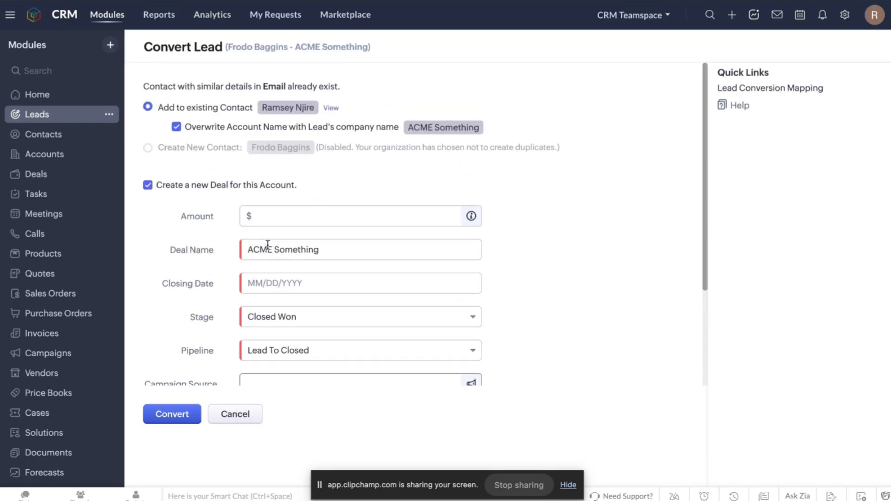
click(269, 247)
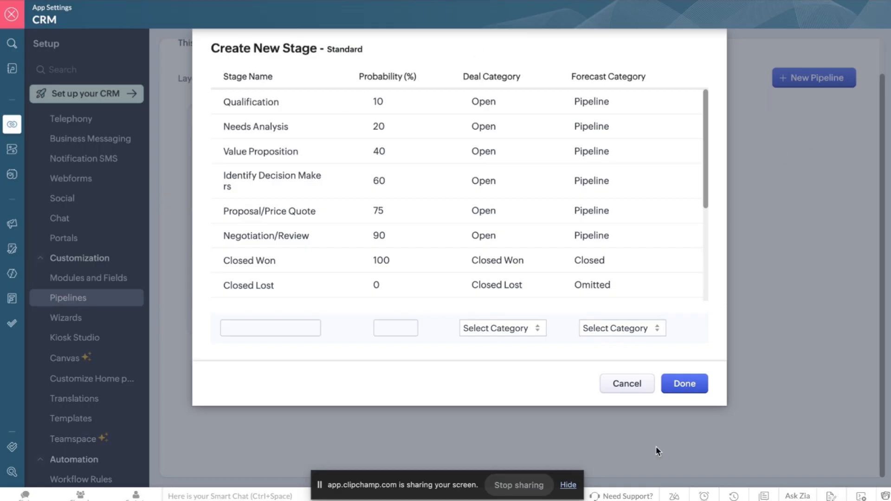
Cancel the Create New Stage and Create Pipeline dialogs in Setup > Pipelines.
click(630, 387)
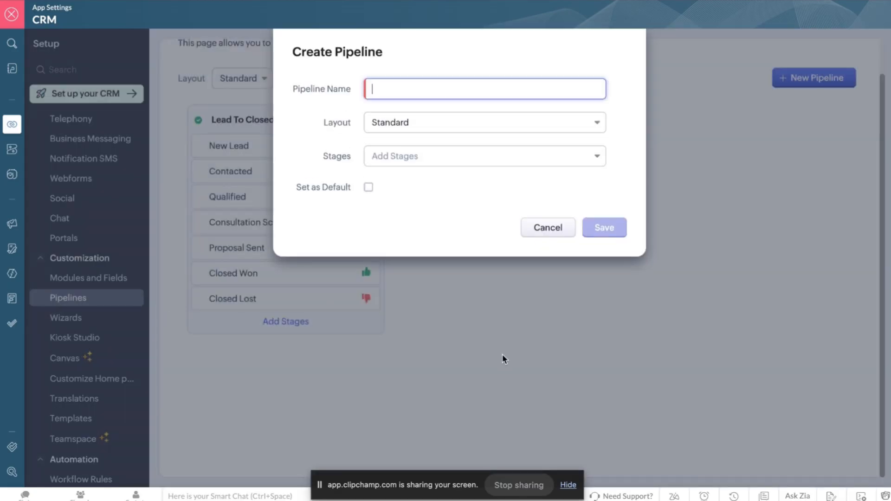
click(547, 227)
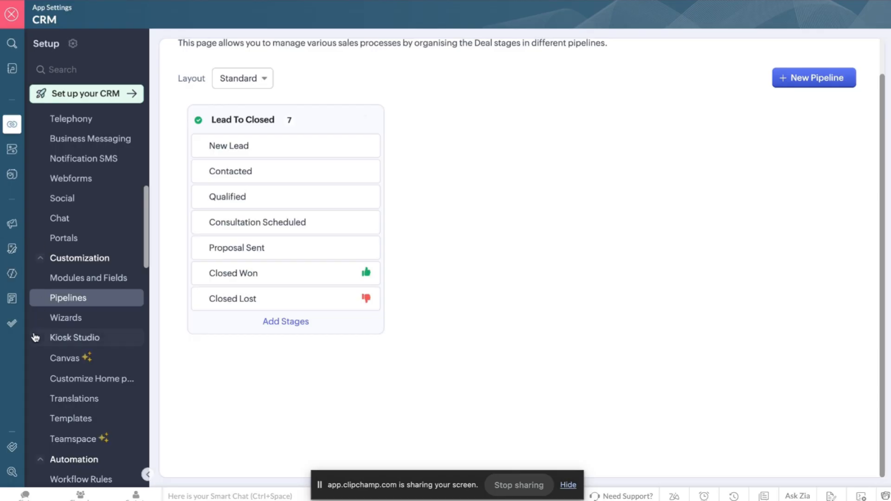
scroll(56, 302, down, 3)
scroll(56, 303, down, 4)
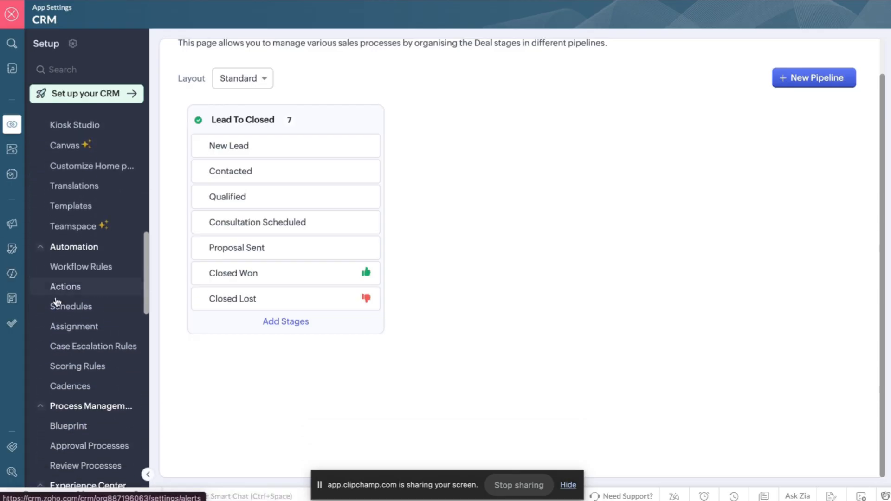
Open the Client Onboarding Trigger rule from the workflow rules list and deactivate it.
click(73, 267)
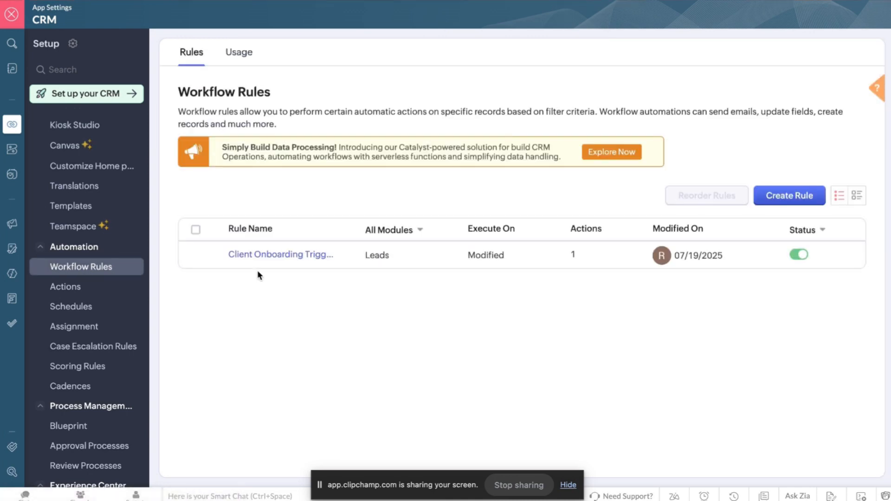
click(272, 253)
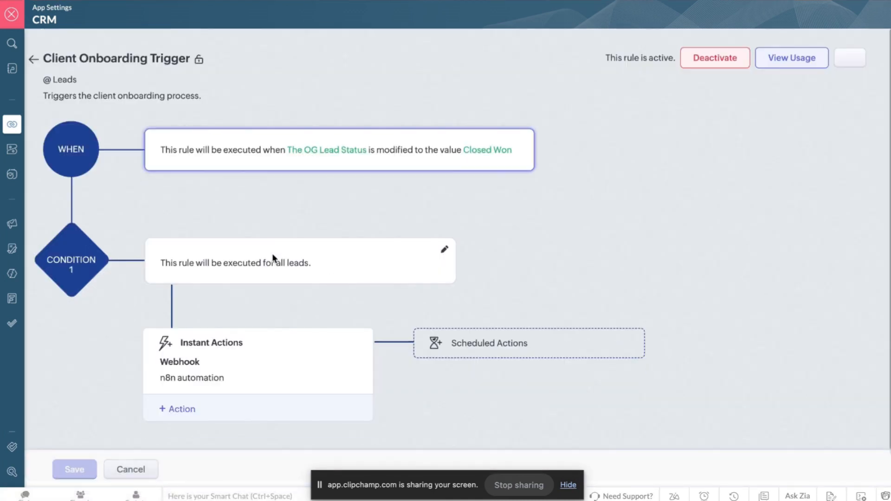
click(522, 142)
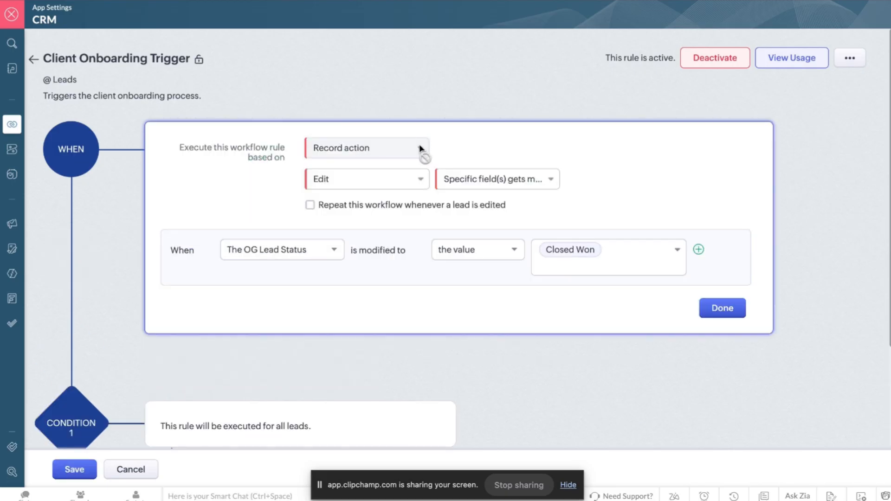
click(718, 59)
click(536, 111)
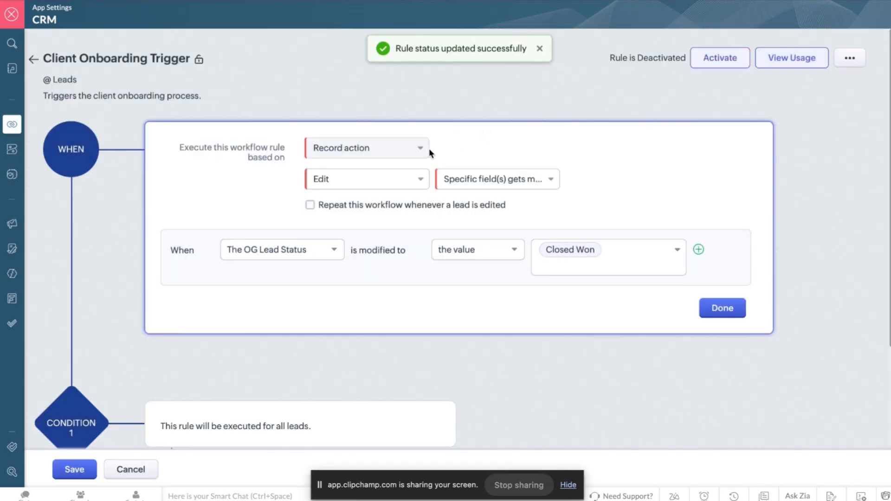
Inspect the rule's extra options menu and the list of triggering record actions.
click(854, 59)
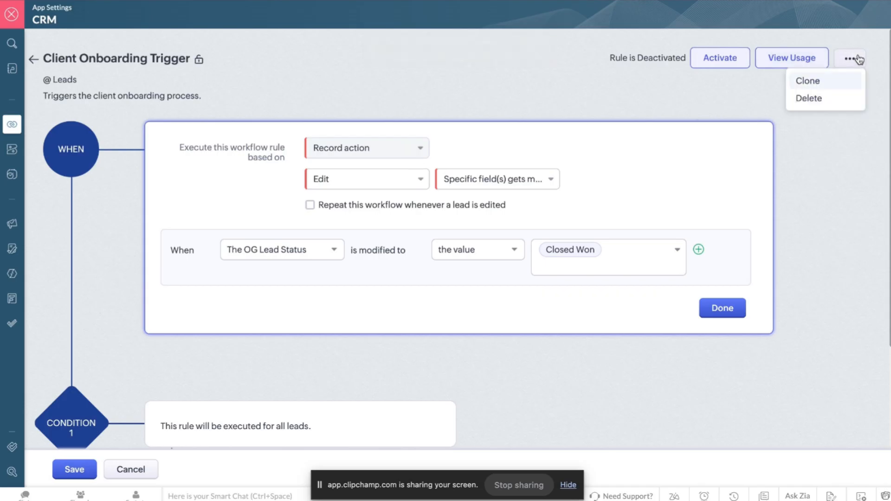
click(856, 59)
scroll(376, 116, down, 4)
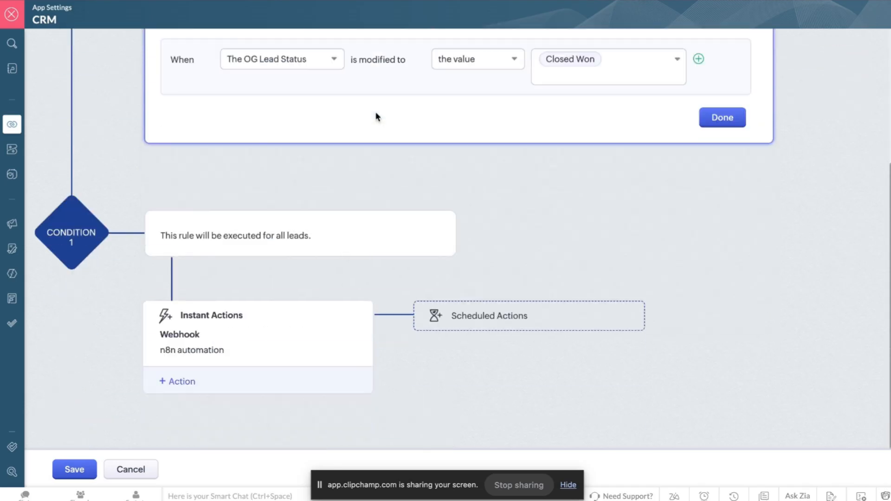
scroll(377, 124, up, 4)
click(376, 180)
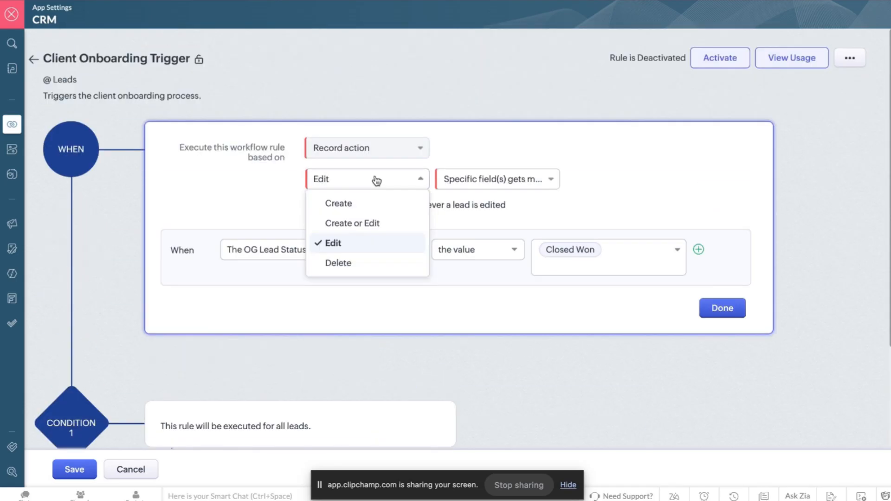
click(385, 153)
double_click(384, 154)
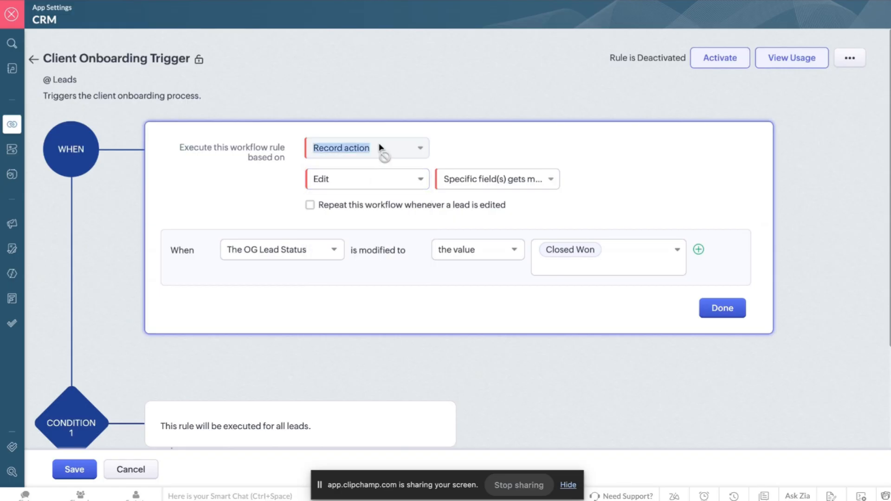
click(418, 149)
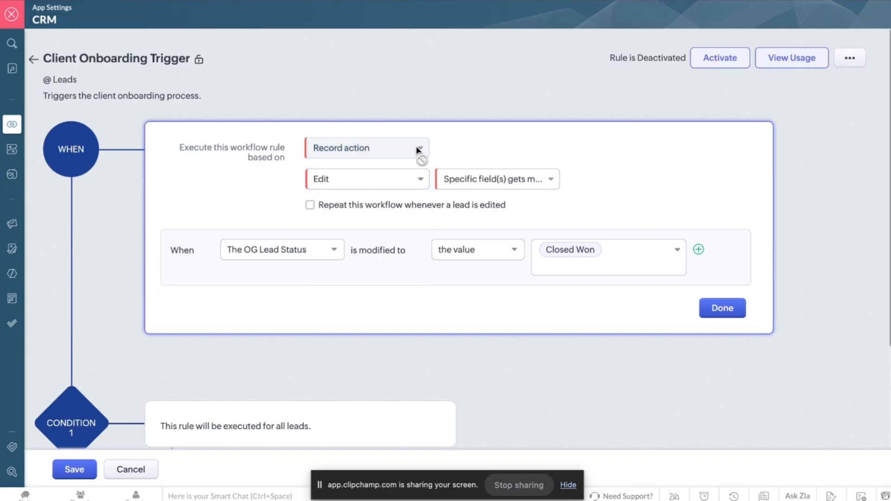
double_click(417, 149)
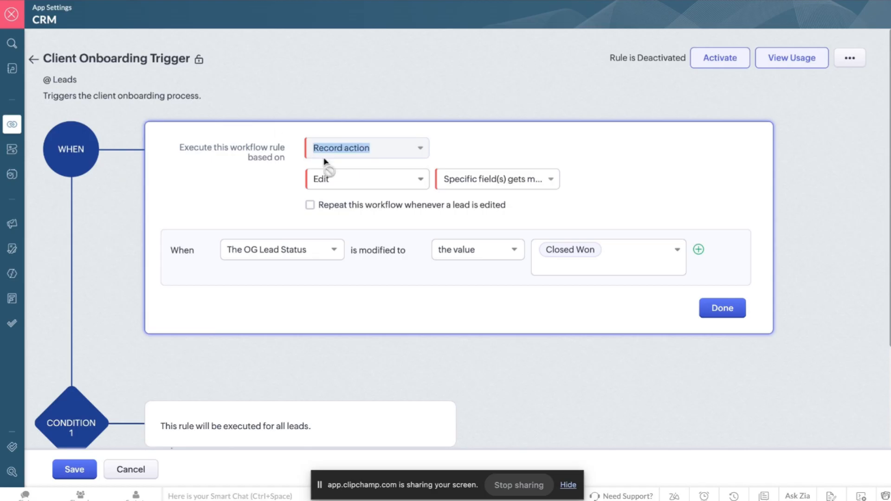
Recheck the record-action and field-modification trigger options without changing them.
click(395, 180)
click(397, 179)
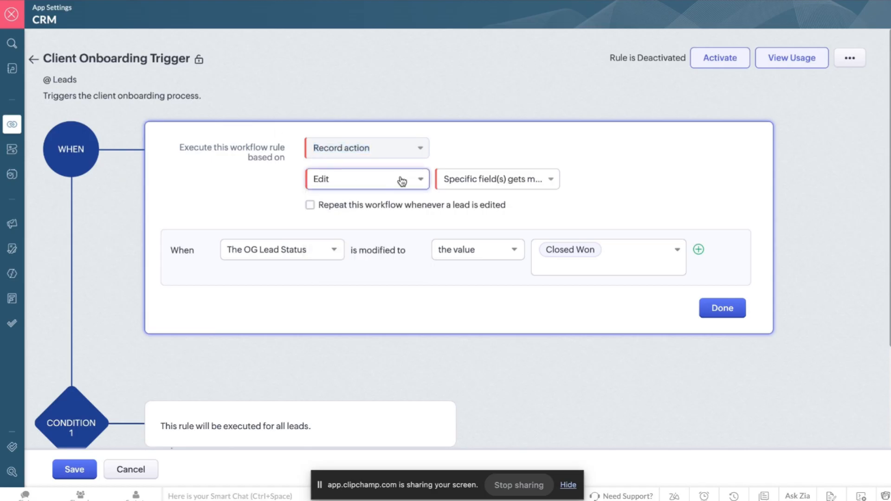
click(469, 182)
click(470, 184)
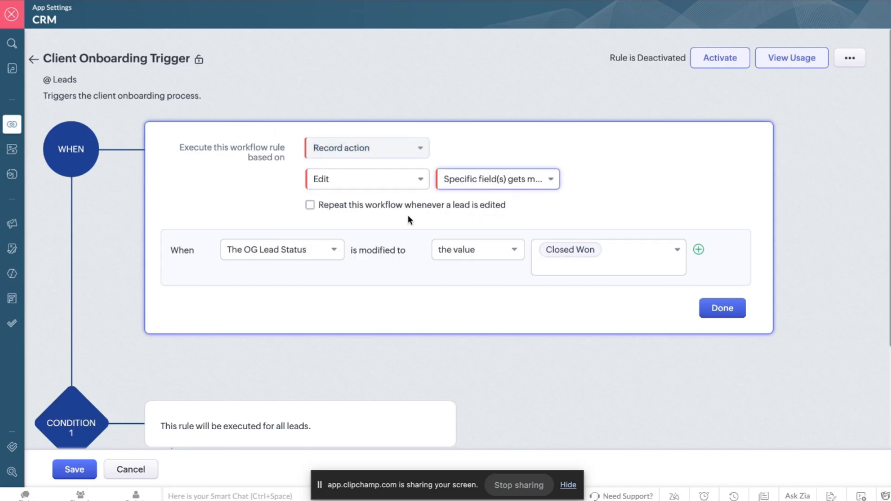
Review the watched lead field and comparison operator dropdowns, then leave the rule editor.
click(332, 252)
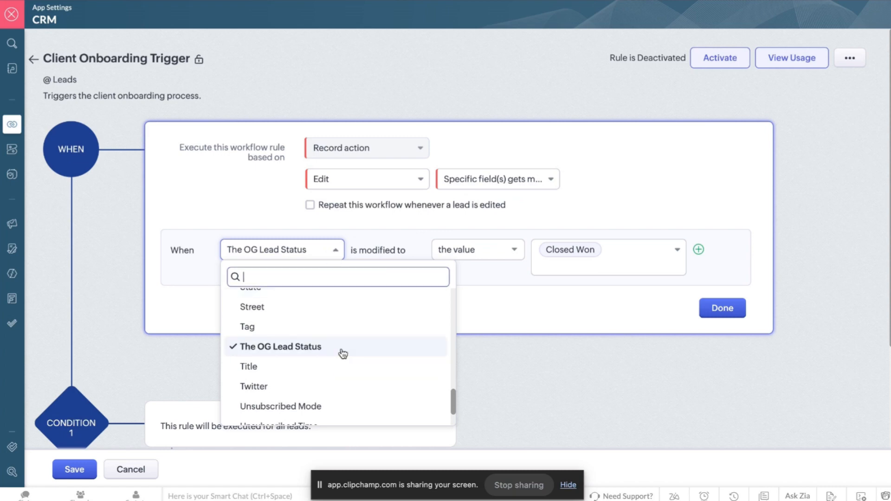
scroll(342, 354, down, 2)
scroll(342, 354, up, 10)
scroll(343, 354, down, 6)
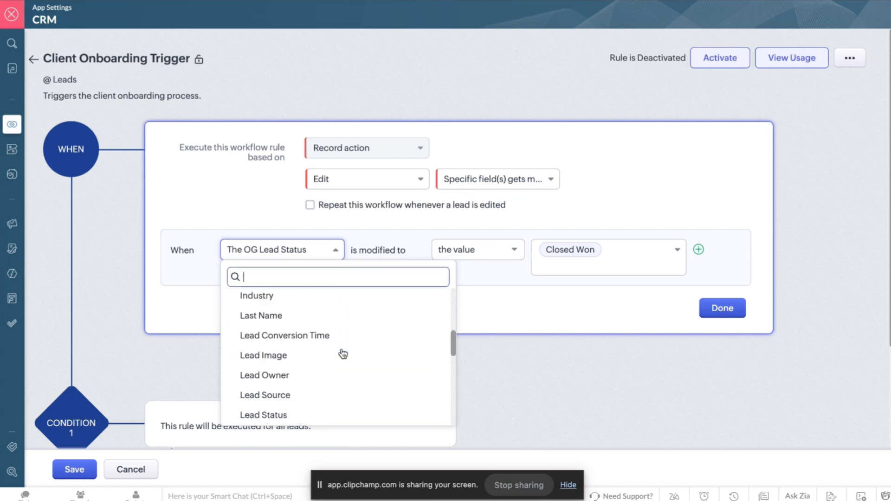
click(509, 256)
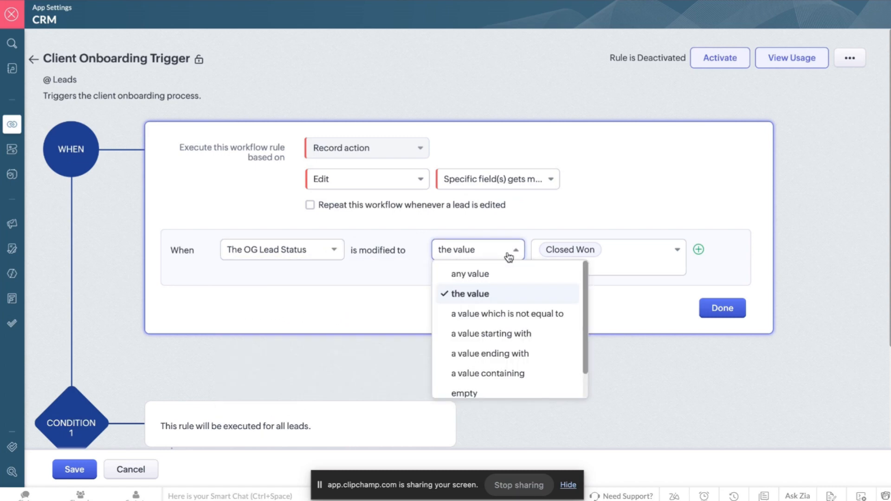
click(556, 227)
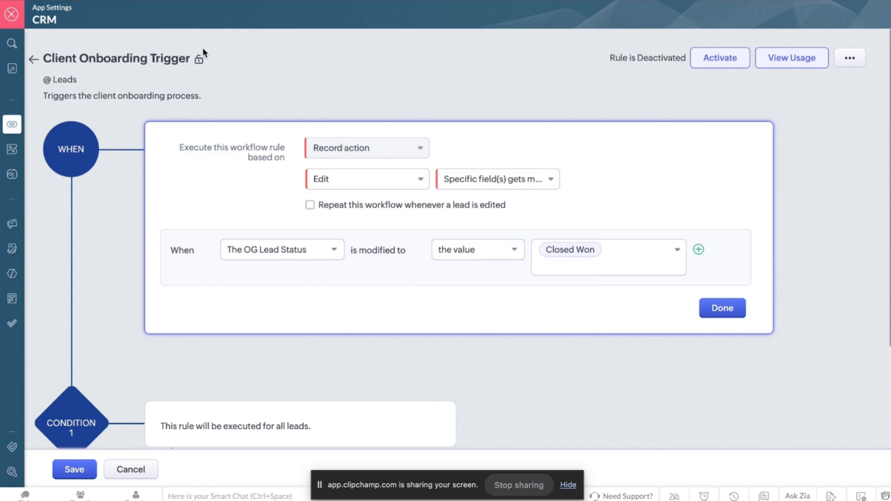
click(34, 60)
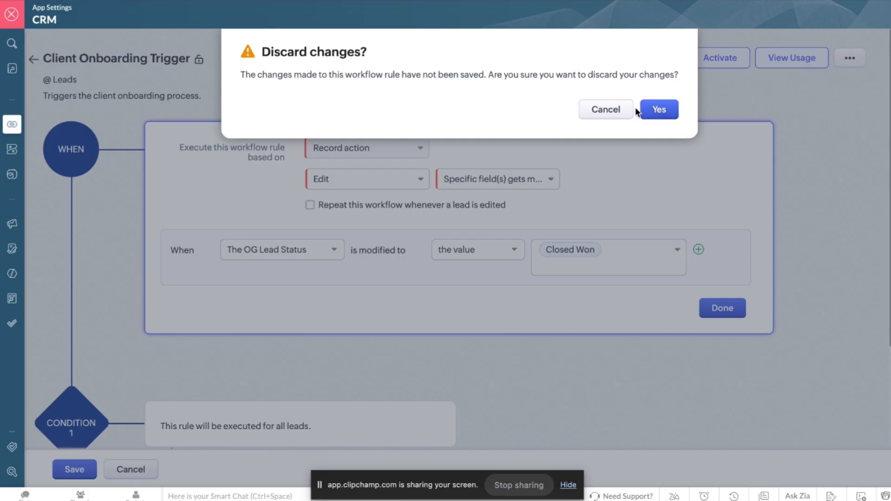
Discard the old rule's unsaved changes and start a new workflow rule for the Leads module.
click(657, 110)
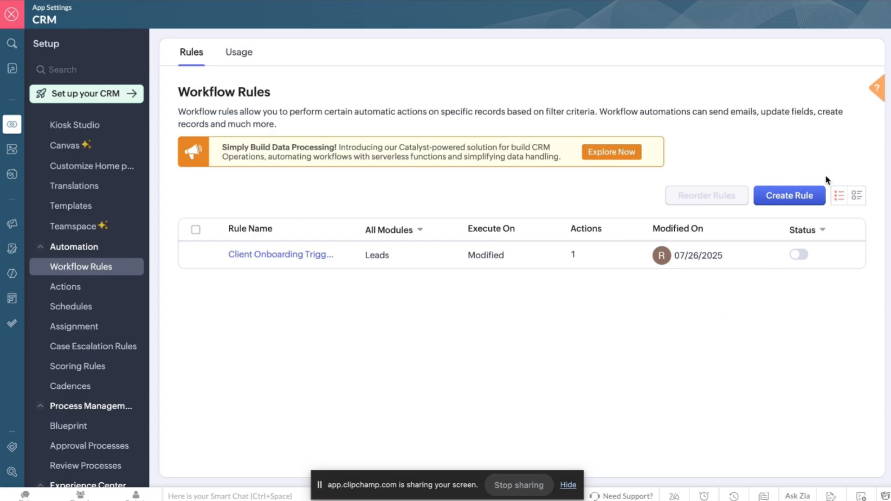
click(795, 199)
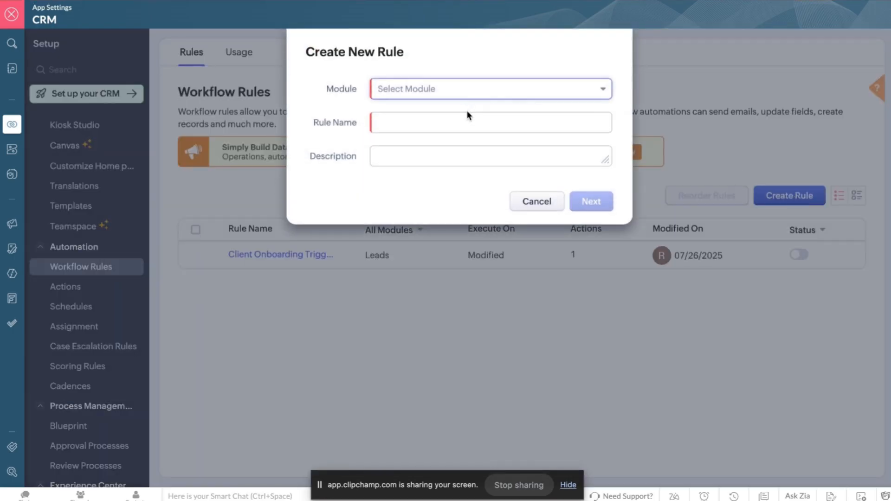
click(475, 90)
click(434, 147)
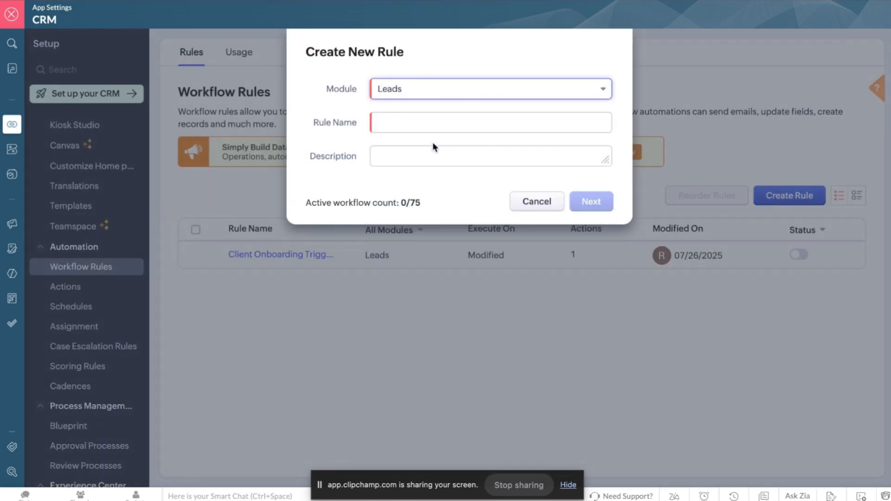
Name it 'Client Onboarding Trigger Second Try', describe it as 'this is the second try of the client onboarding trigger.', and continue.
click(417, 124)
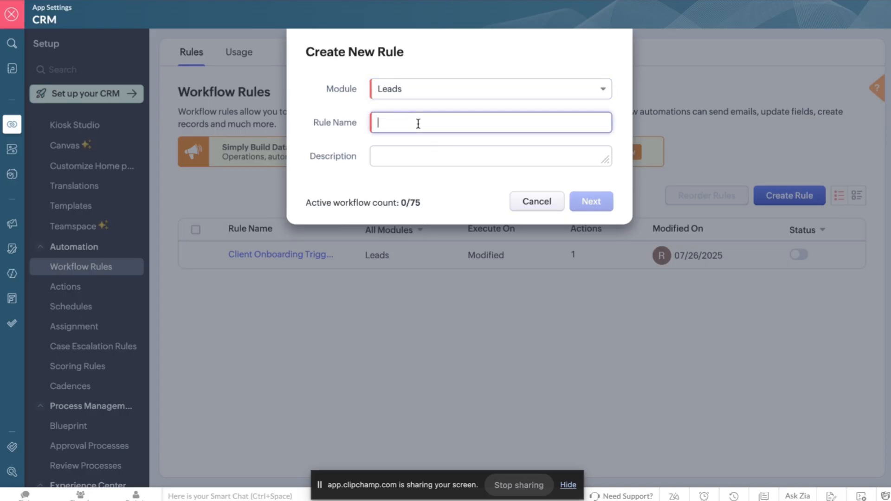
text(C)
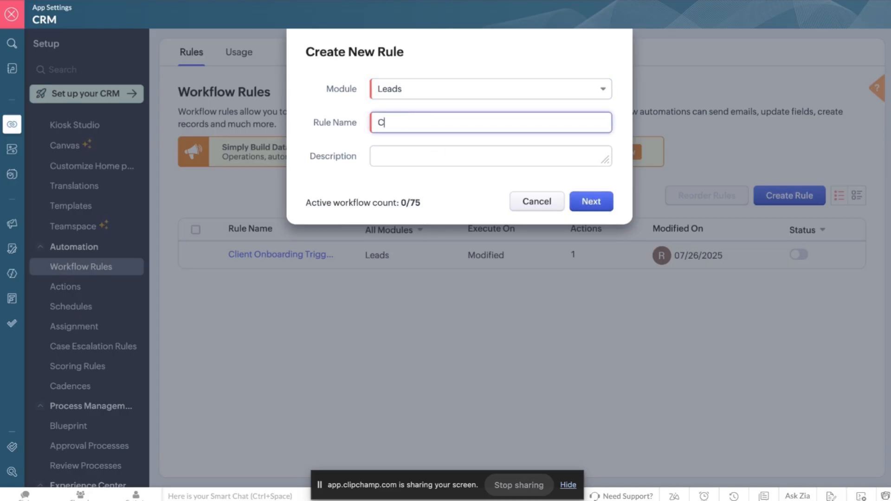
text(lient On)
key(BackSpace)
key(BackSpace)
key(BackSpace)
text(Onboarding )
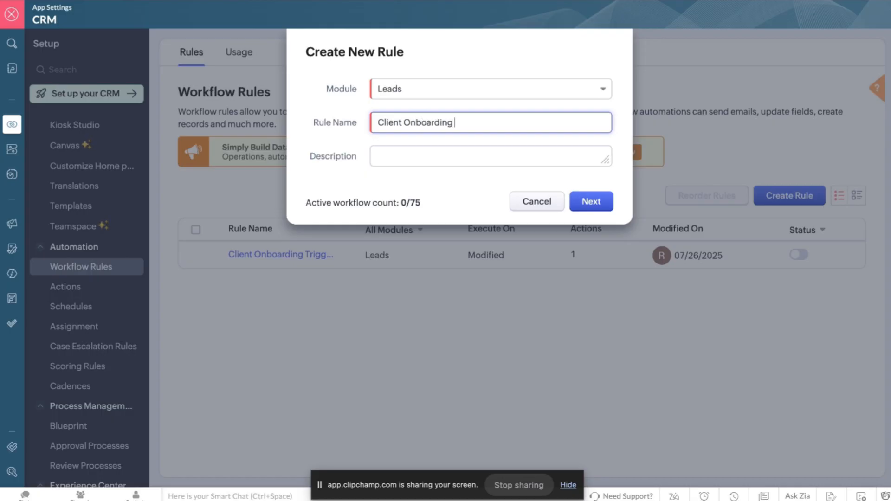
text(Trigger Second)
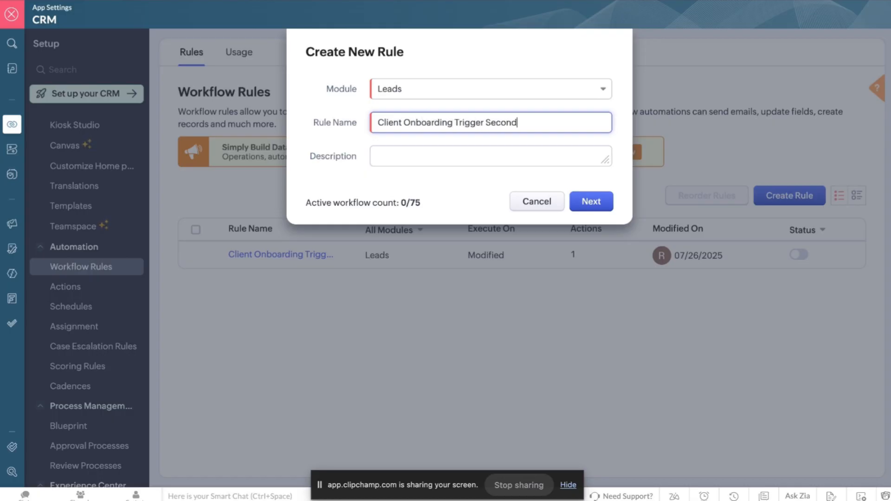
text( Try)
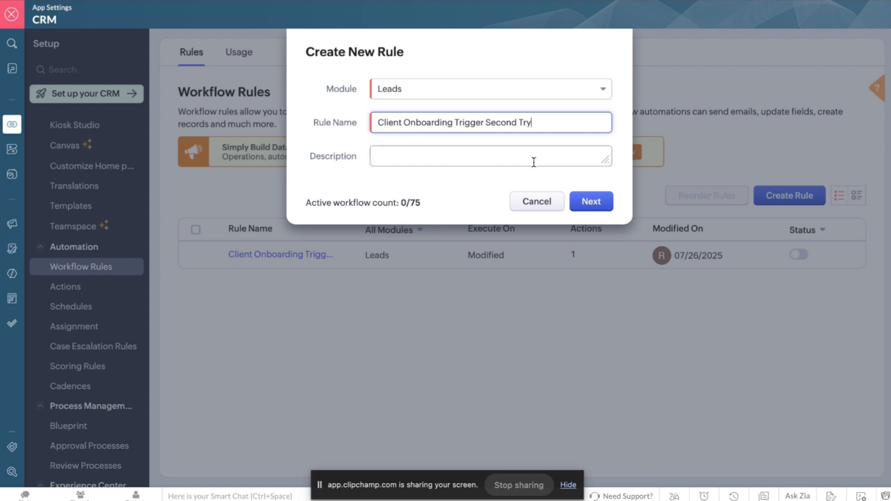
click(533, 161)
text(th)
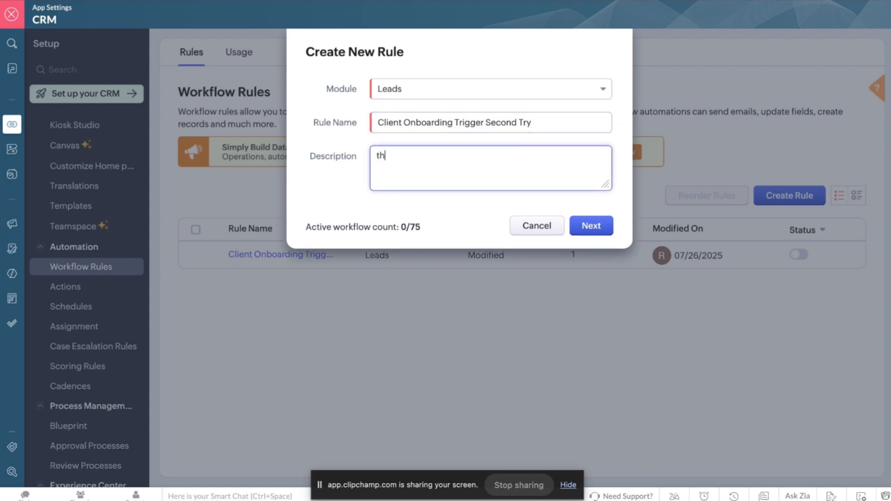
text(is is the second try of )
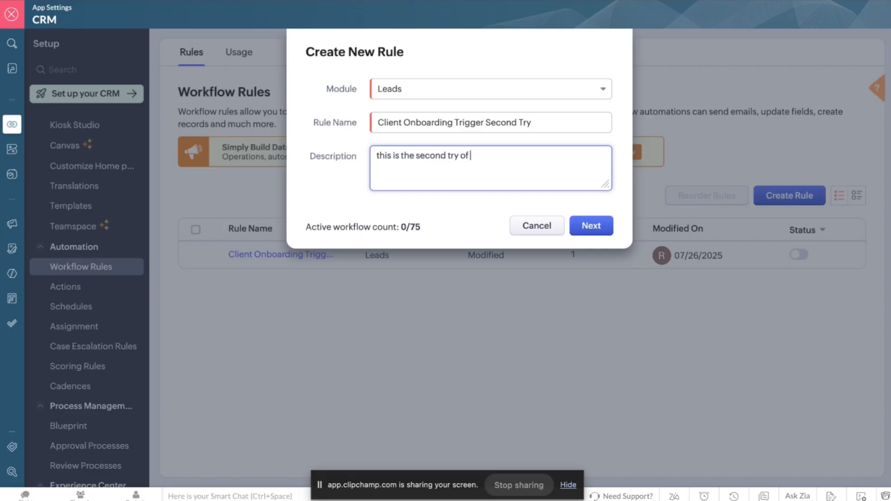
text(the client onboarding trigger)
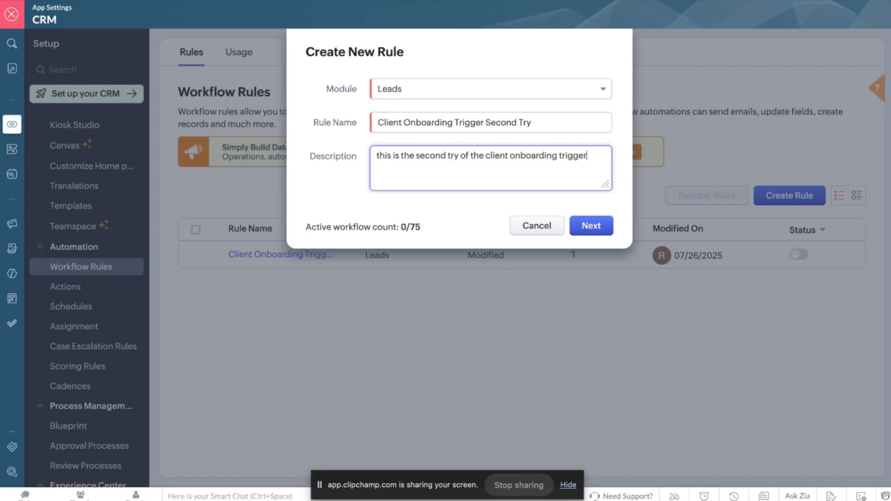
text(.)
click(597, 228)
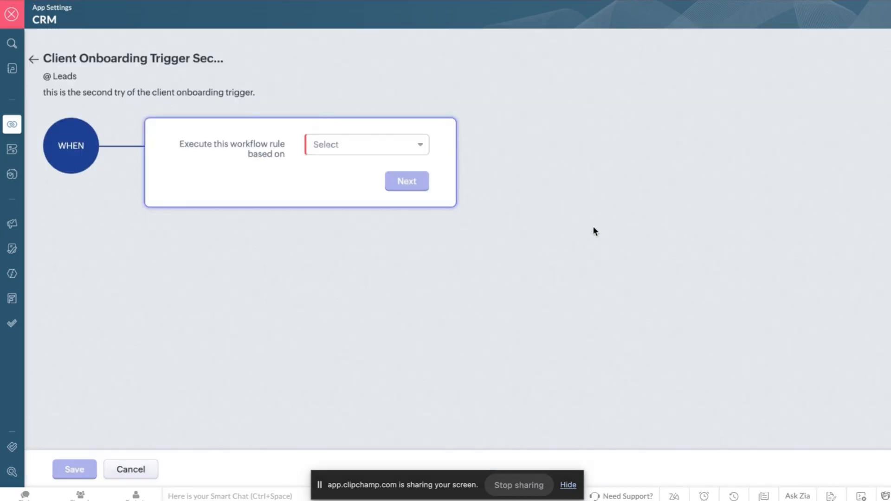
Trigger the new Leads rule on the Create record action, then back out unsaved to Workflow Rules.
click(334, 150)
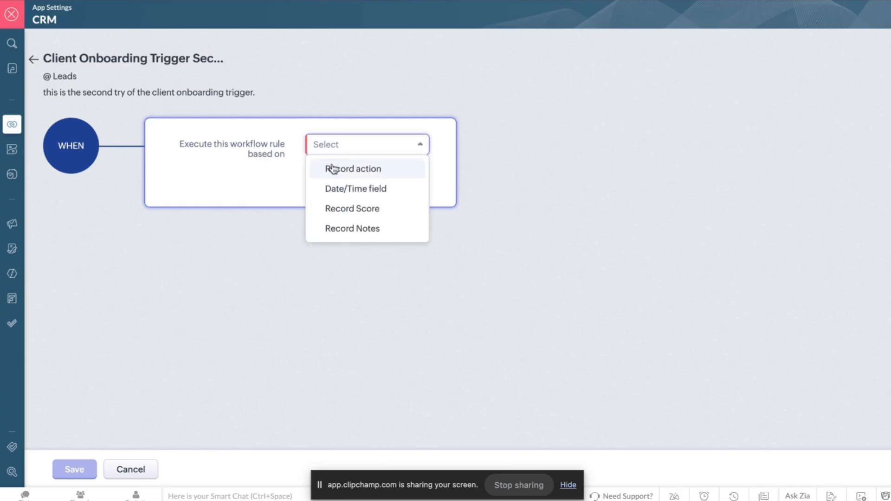
click(338, 171)
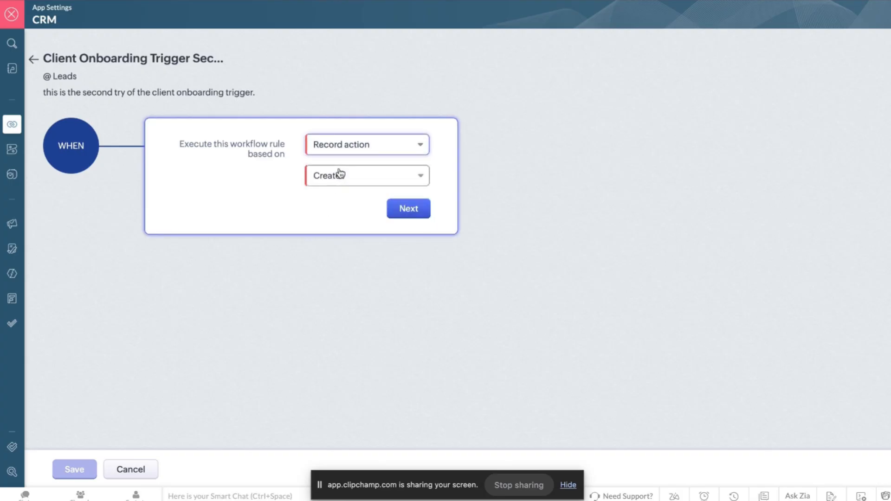
click(362, 180)
click(362, 180)
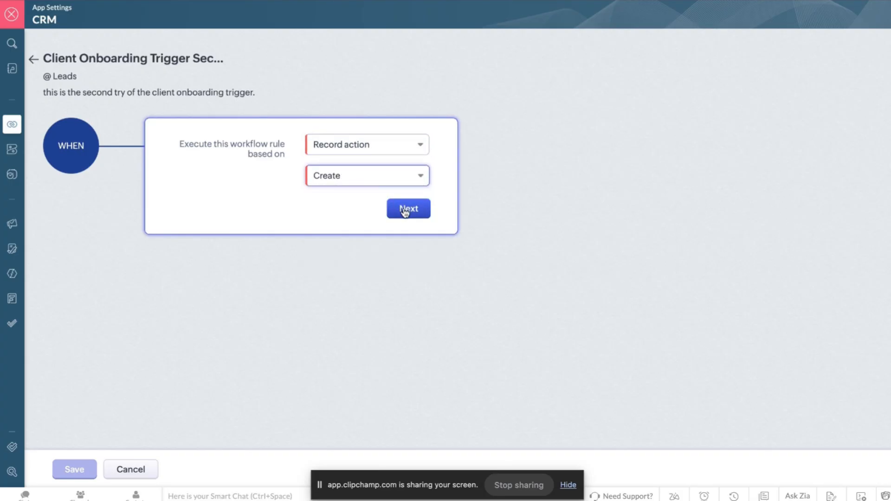
click(34, 60)
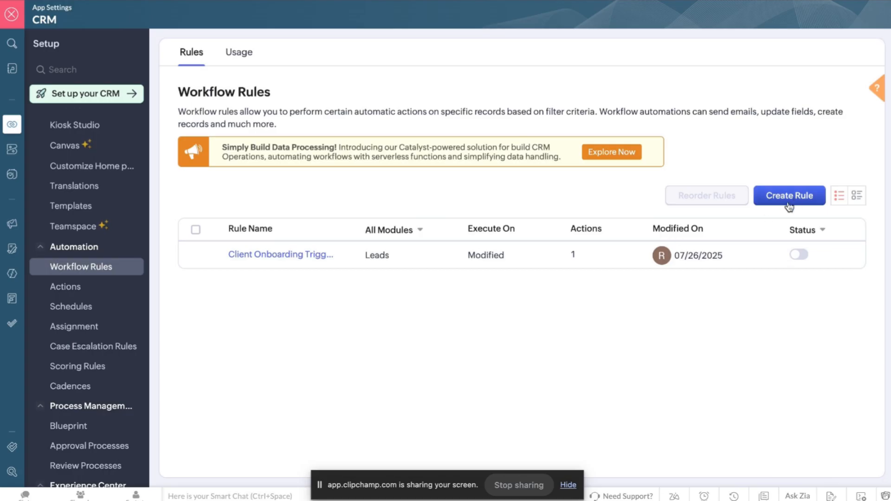
Start another workflow rule and choose Deals as its module.
click(788, 204)
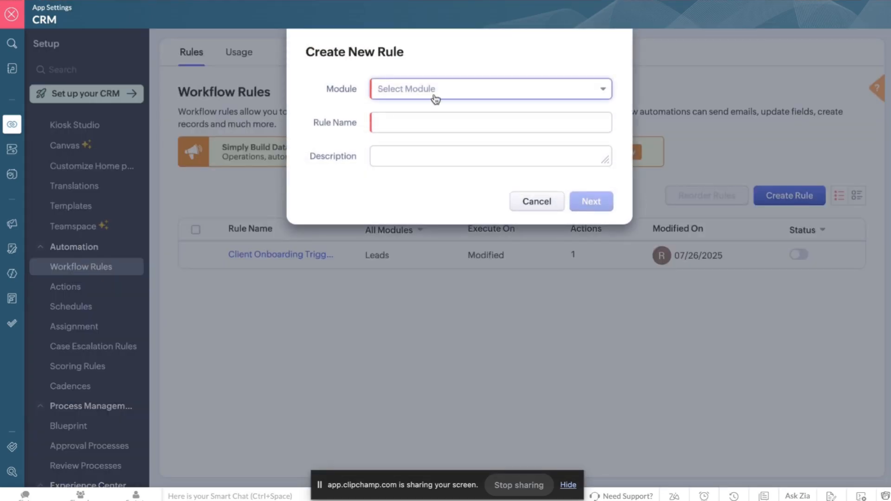
click(434, 97)
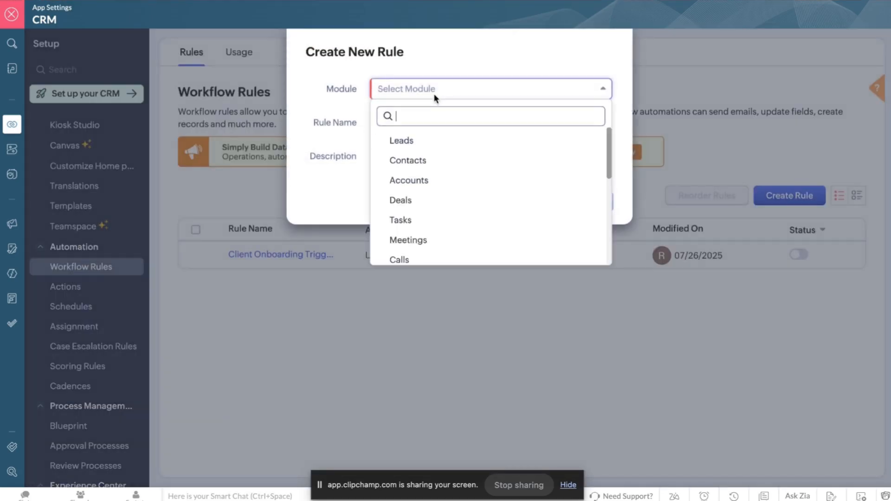
click(403, 203)
Name it 'Client Onboarding Trigger Second Try', describe it as the second try, and continue.
click(422, 128)
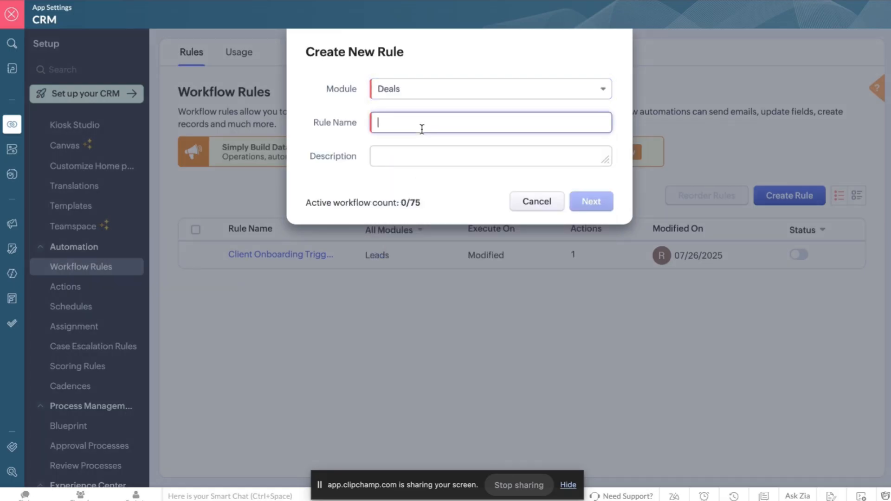
text(Client)
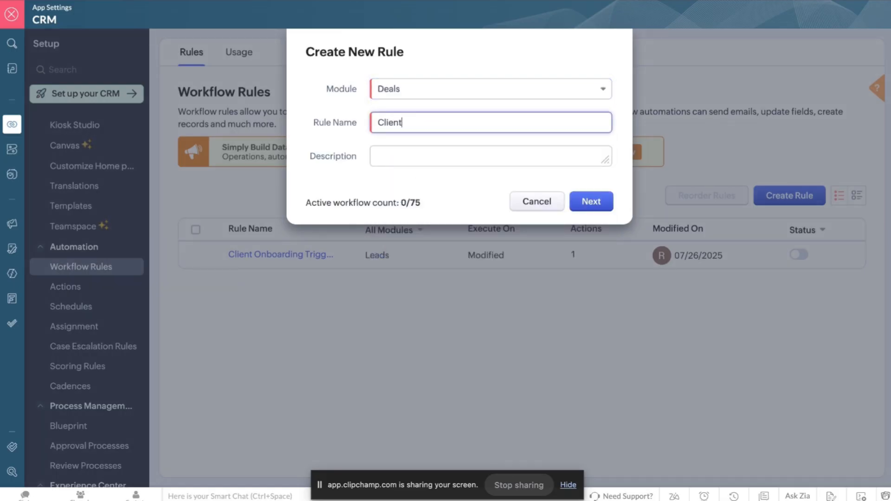
text( Onboarding Trigger)
click(403, 160)
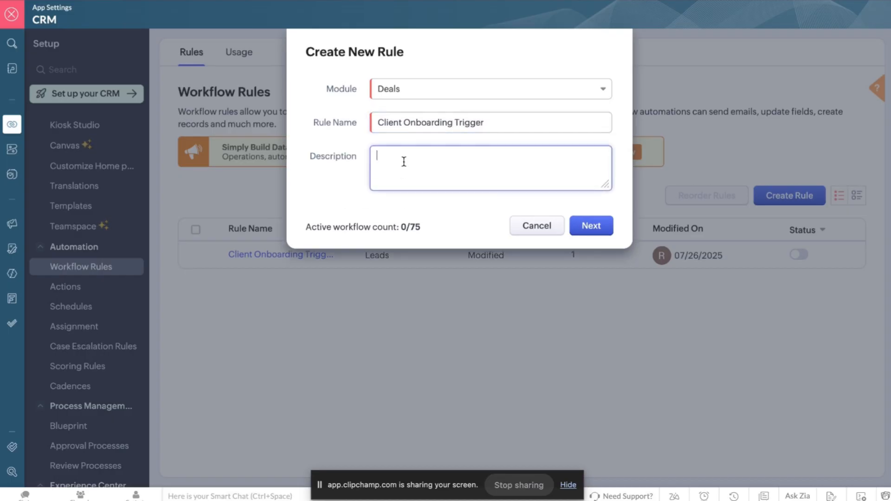
text(This)
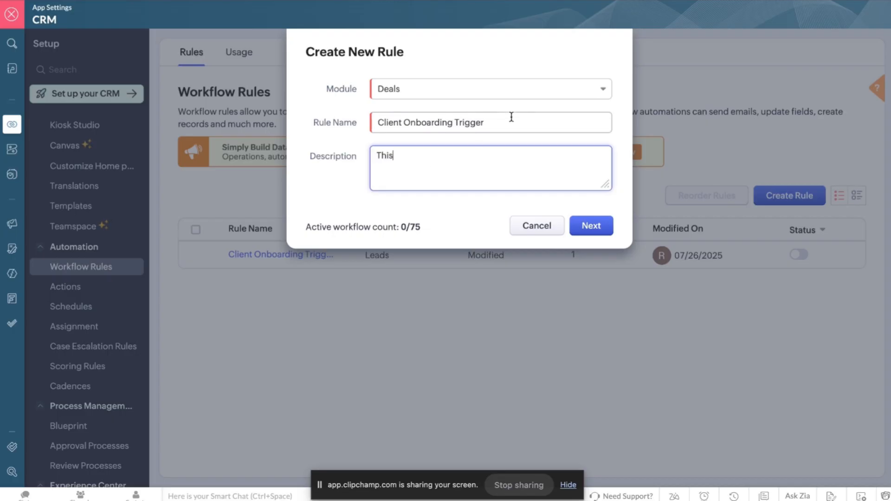
click(510, 120)
text(Second Try)
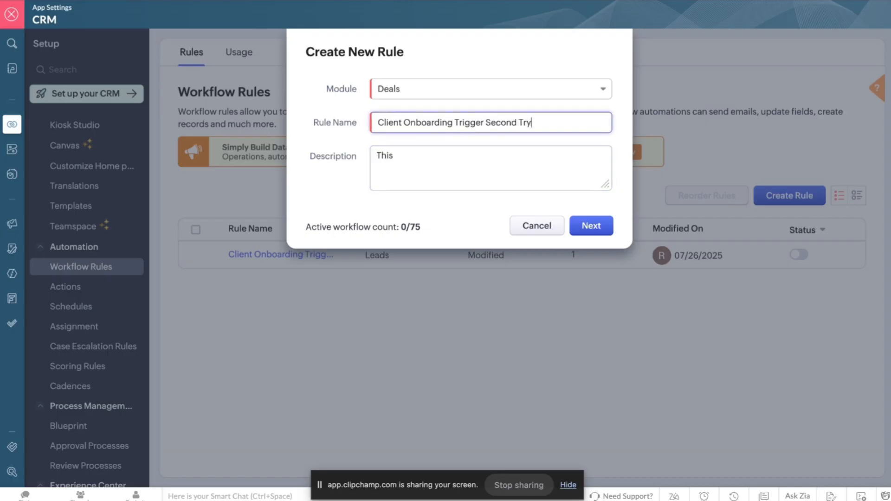
click(467, 152)
text(n is the)
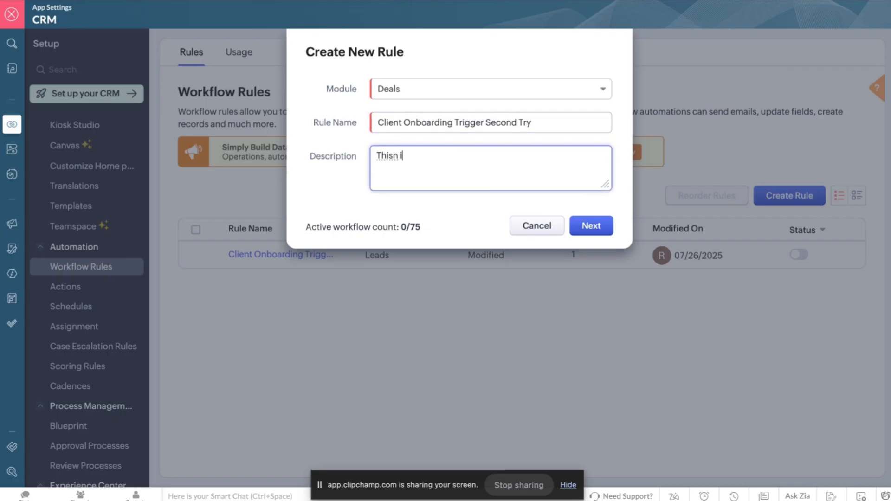
key(BackSpace)
key(BackSpace)
key(BackSpace)
key(BackSpace)
key(BackSpace)
key(BackSpace)
key(BackSpace)
key(BackSpace)
text(is the scond try)
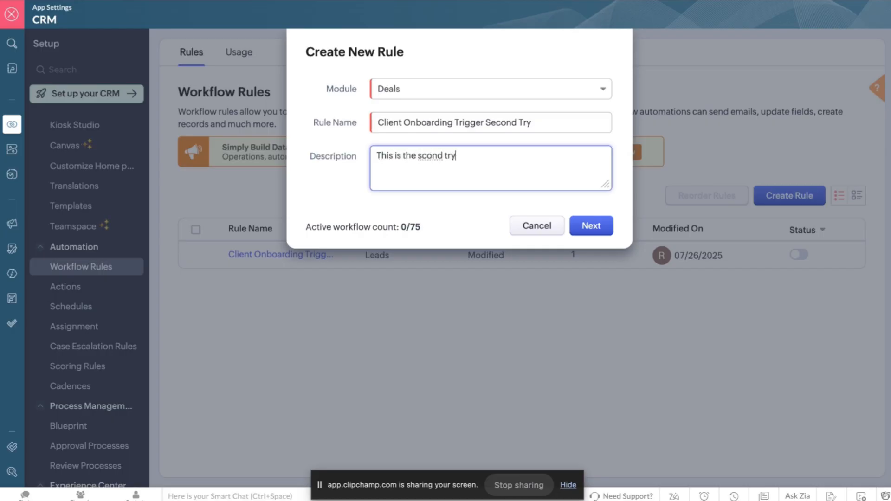
key(BackSpace)
key(BackSpace)
key(BackSpace)
text(econds try.)
click(592, 225)
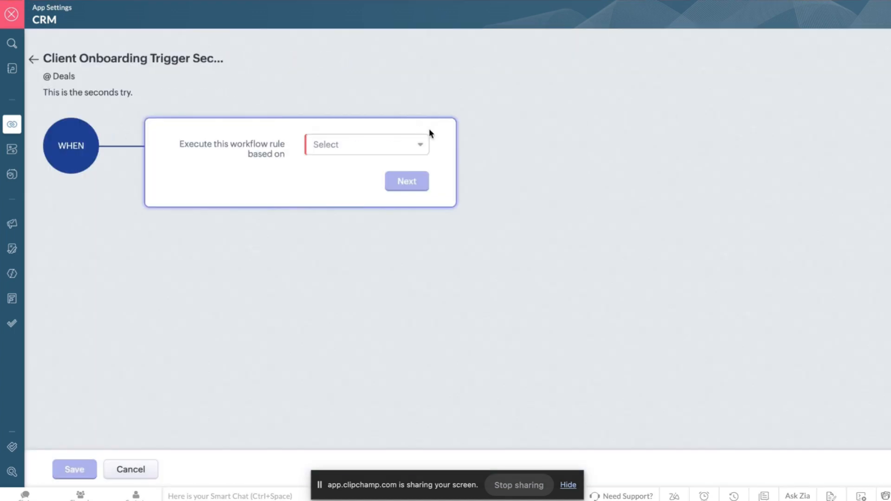
Set the Deals rule to execute on the Create record action.
click(398, 149)
click(374, 171)
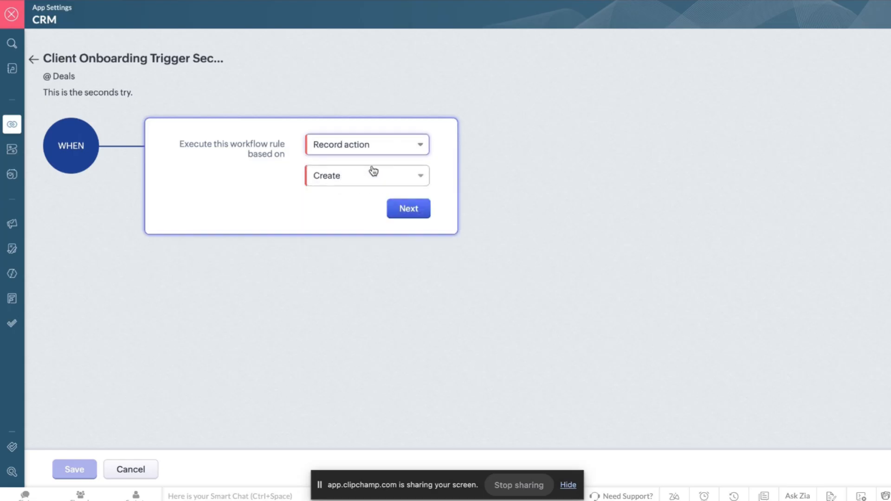
click(415, 211)
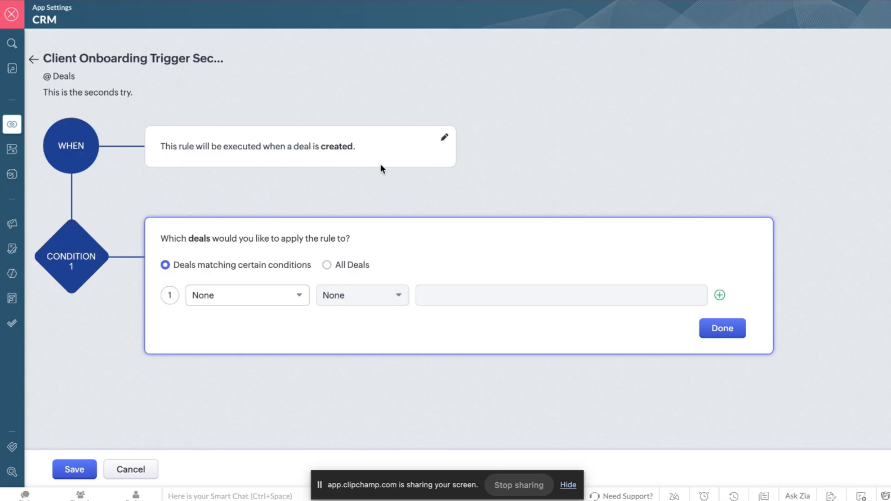
Set Condition 1 to All Deals after browsing the deal fields, and confirm it.
click(264, 300)
scroll(259, 391, down, 3)
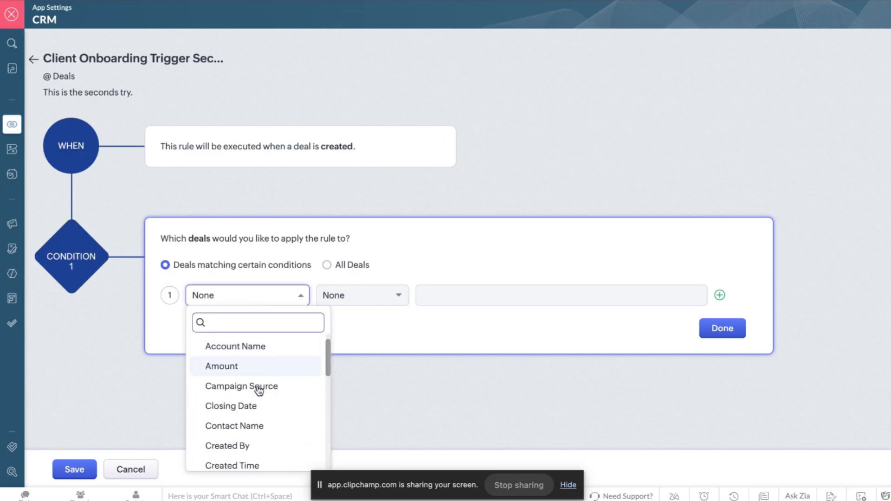
scroll(259, 391, down, 6)
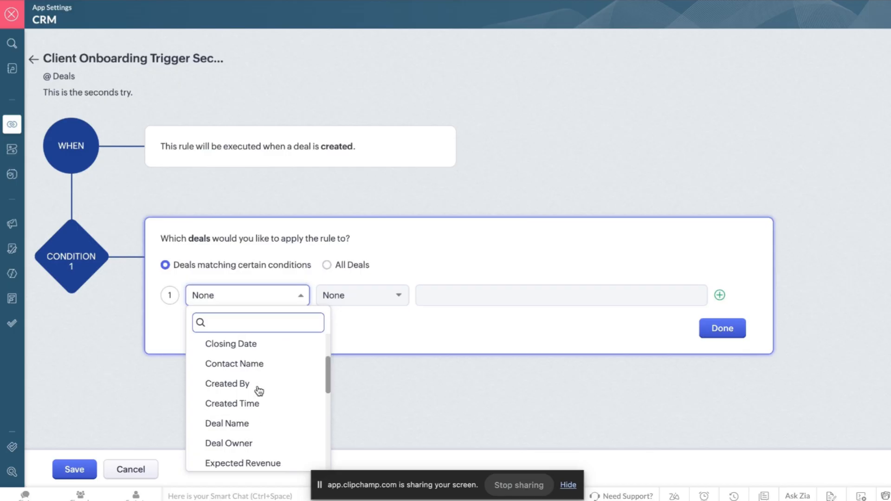
scroll(259, 391, down, 5)
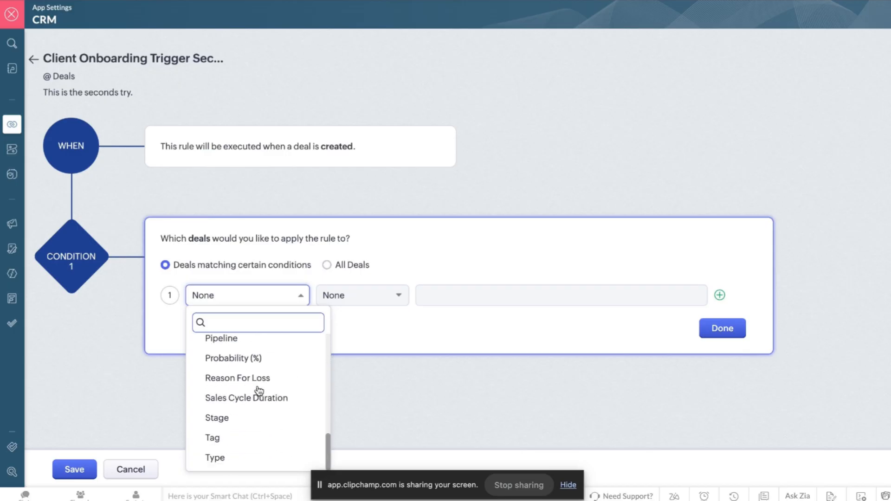
scroll(259, 392, up, 15)
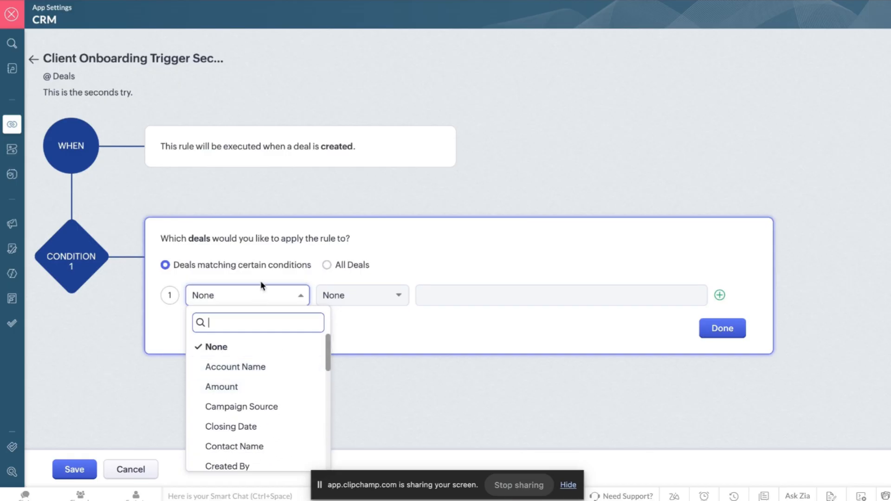
click(328, 266)
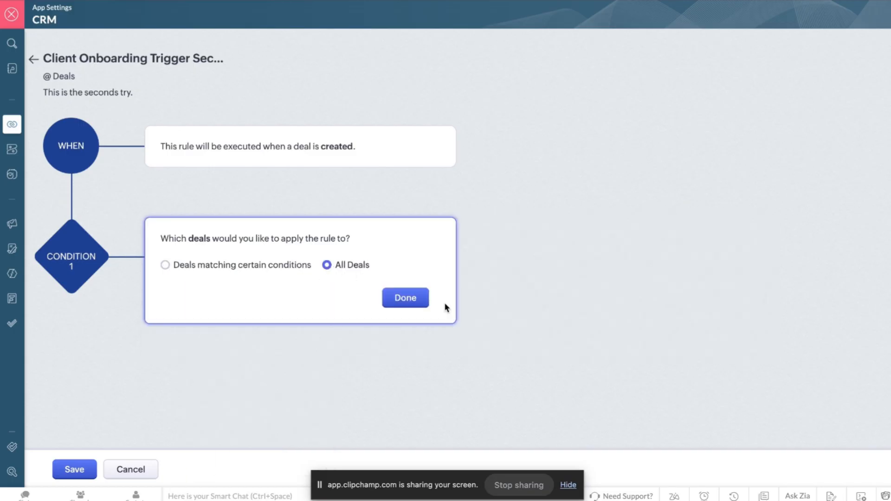
click(418, 304)
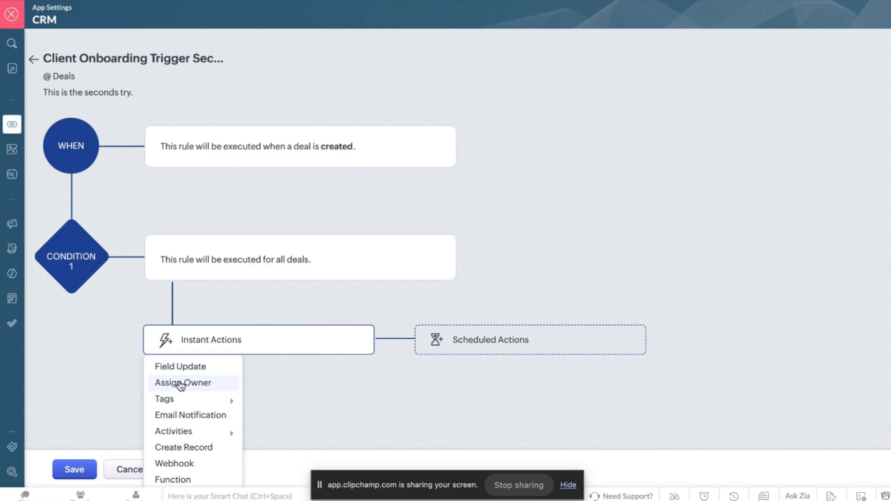
Choose Webhook from the Instant Actions options.
mouse_move(179, 433)
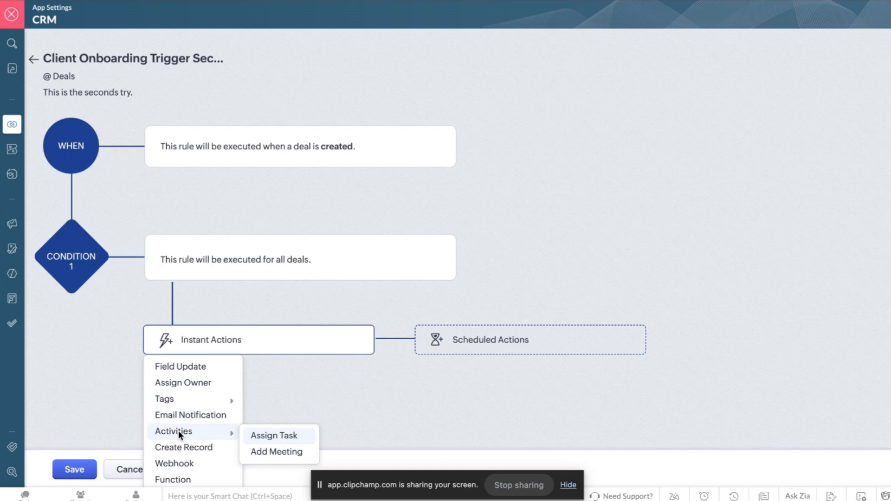
click(180, 463)
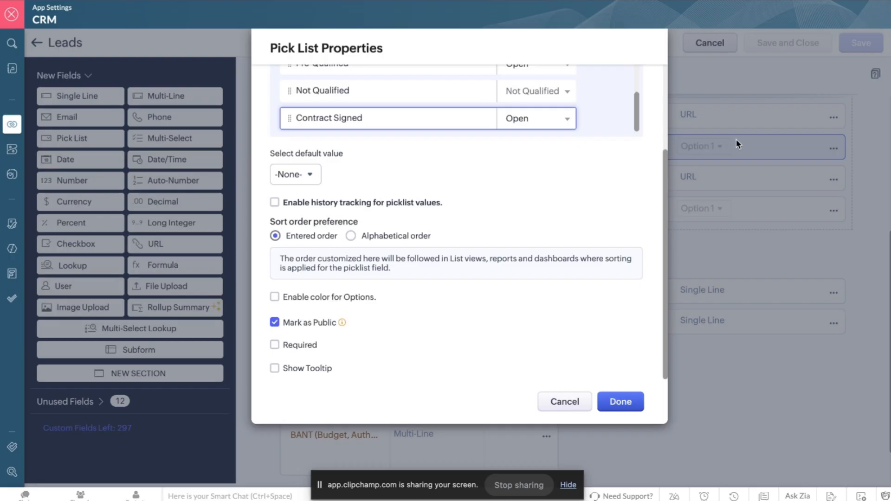
Close the pick list properties and Leads layout editor, then start a new deal in Deals.
click(566, 402)
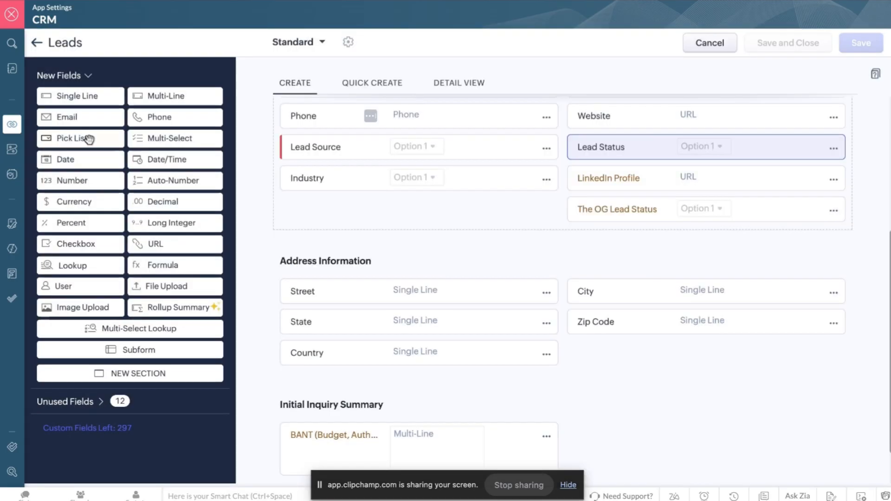
click(13, 26)
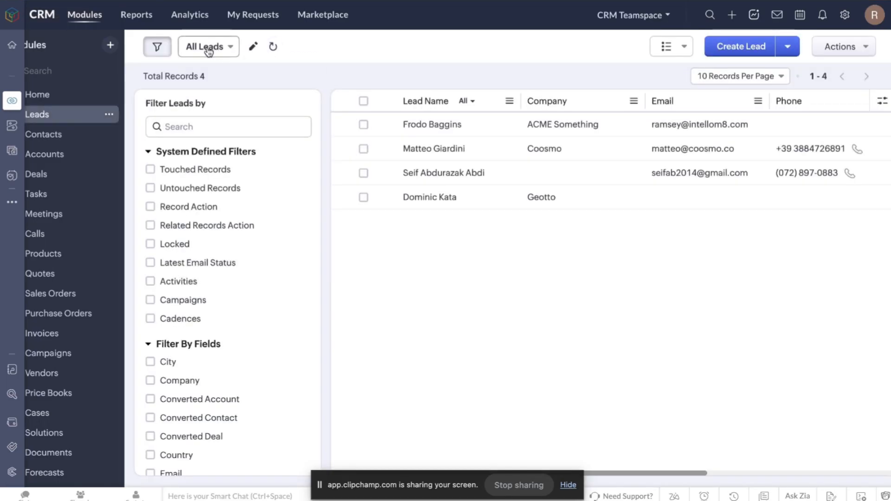
click(36, 175)
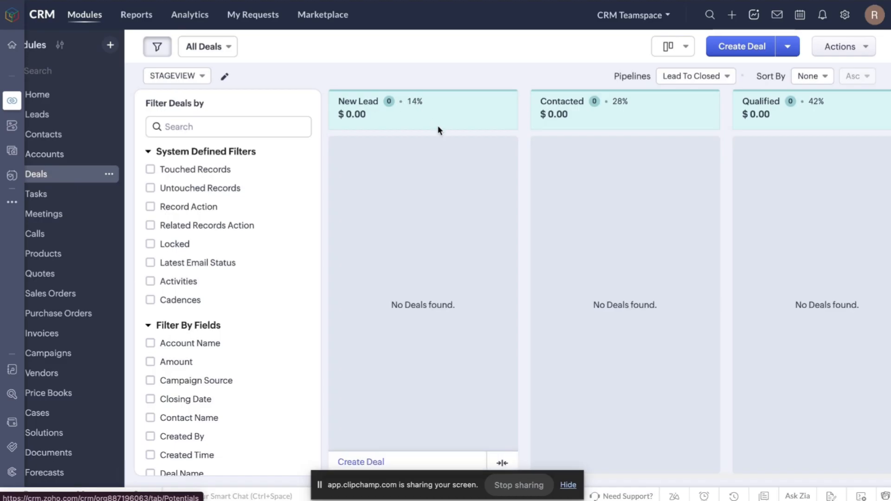
click(748, 49)
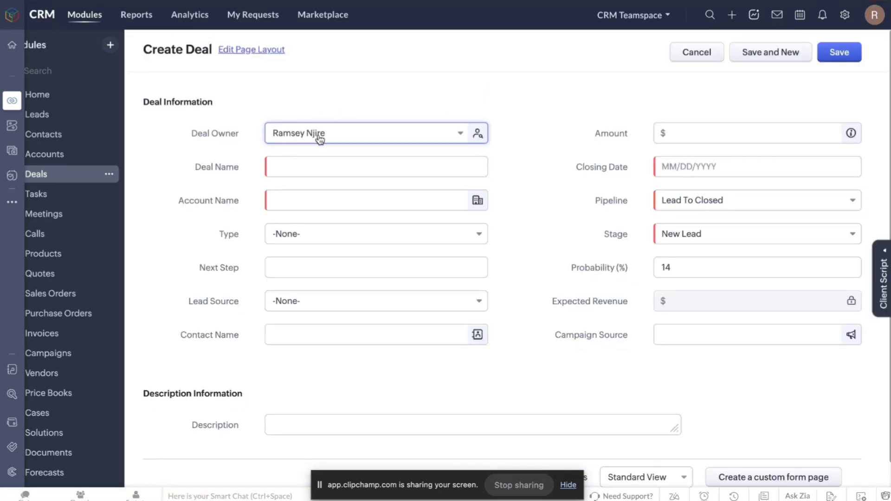
Browse the Create Deal fields, leaving stage New Lead and pipeline Lead To Closed unchanged.
click(320, 172)
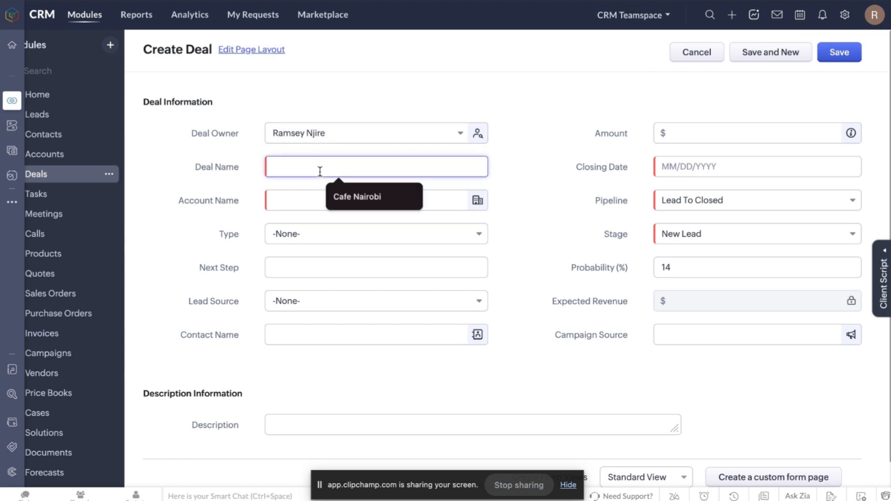
click(300, 207)
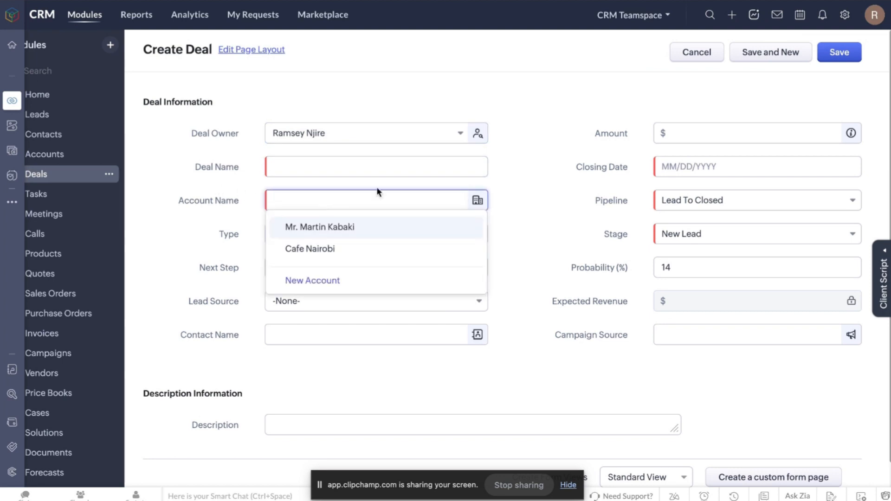
click(524, 151)
scroll(505, 200, down, 1)
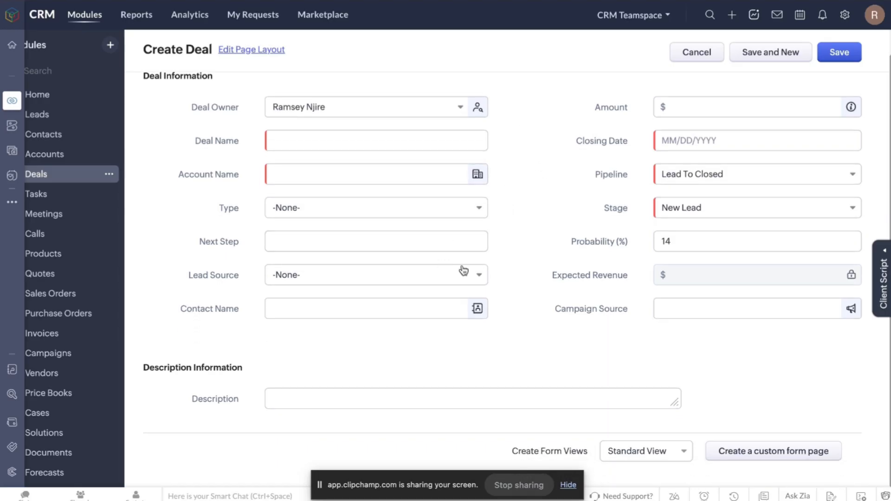
click(729, 214)
click(730, 214)
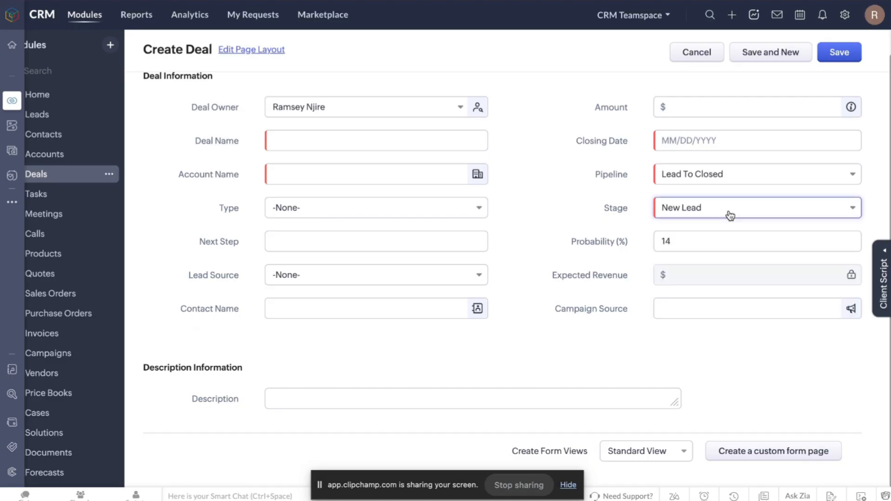
click(721, 173)
click(722, 177)
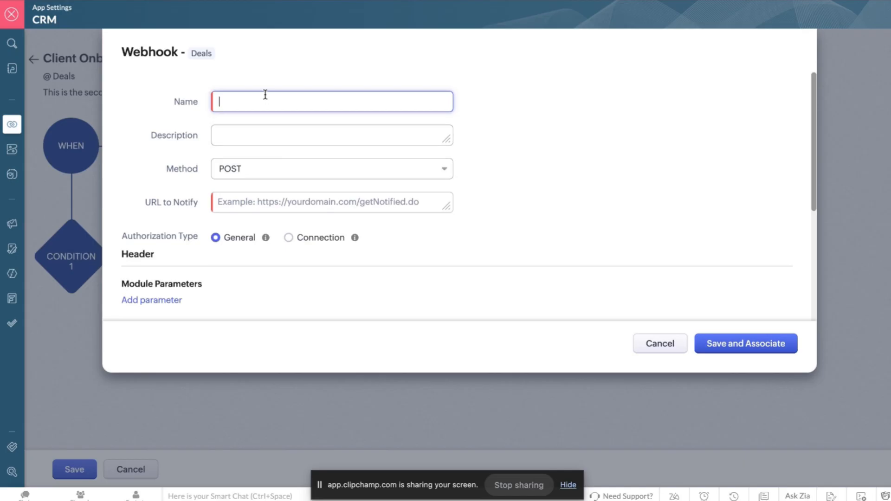
Name the webhook 'n8n automation second try' with the description 'Second try'.
text(n8n automation second try)
click(242, 135)
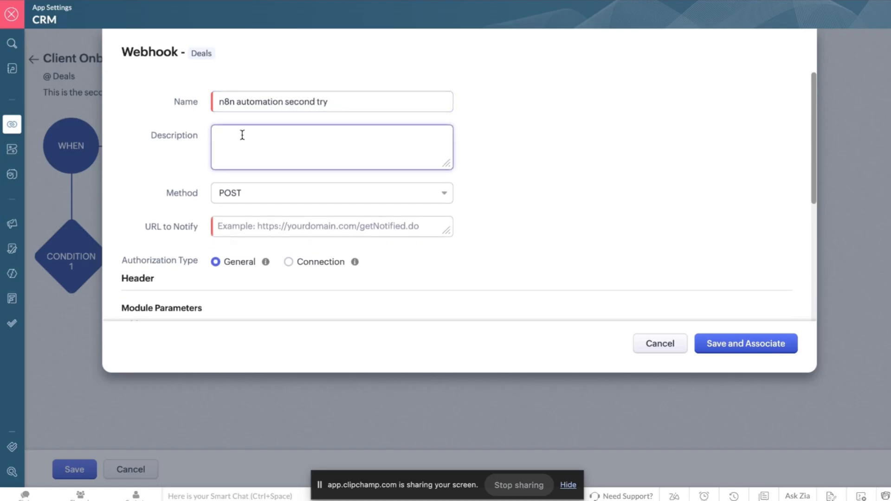
text(Second try)
Copy the n8n test webhook URL and return to the Zoho CRM webhook form.
click(256, 225)
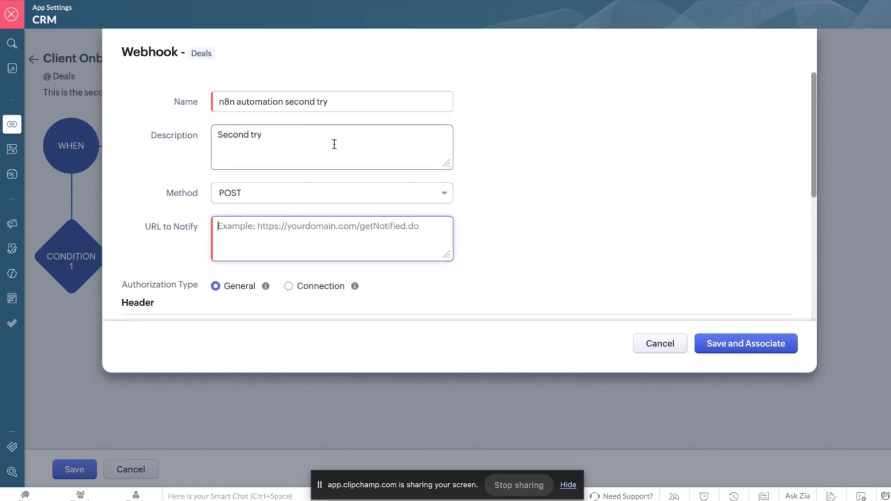
scroll(332, 143, down, 3)
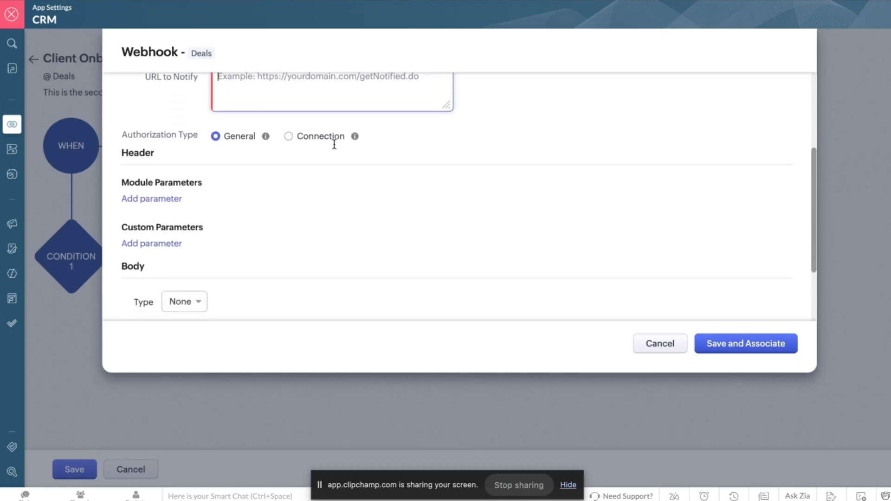
scroll(334, 144, up, 1)
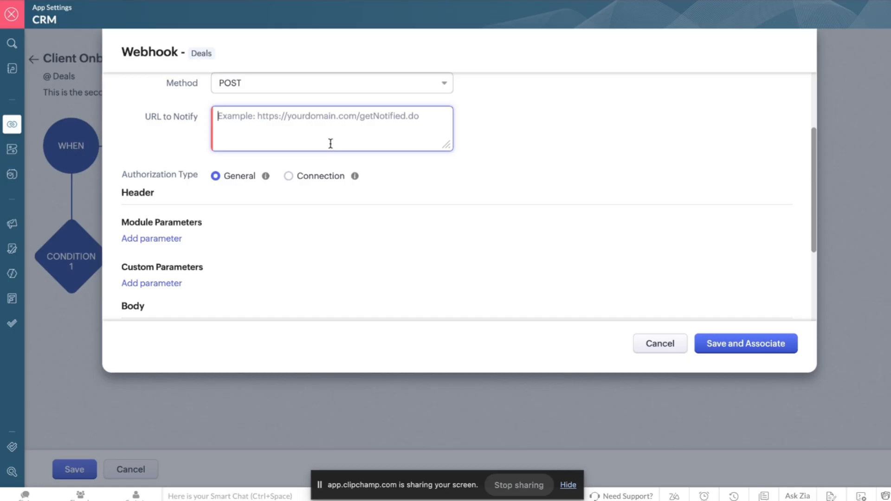
scroll(293, 199, down, 3)
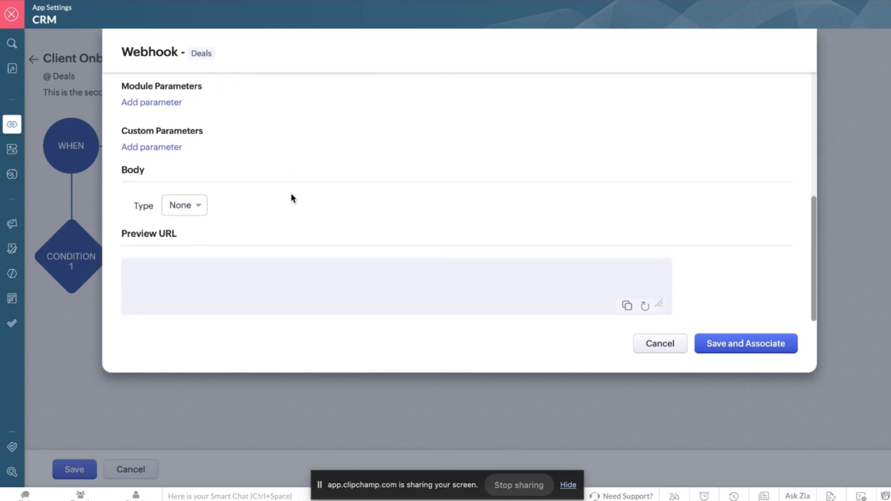
scroll(291, 198, up, 4)
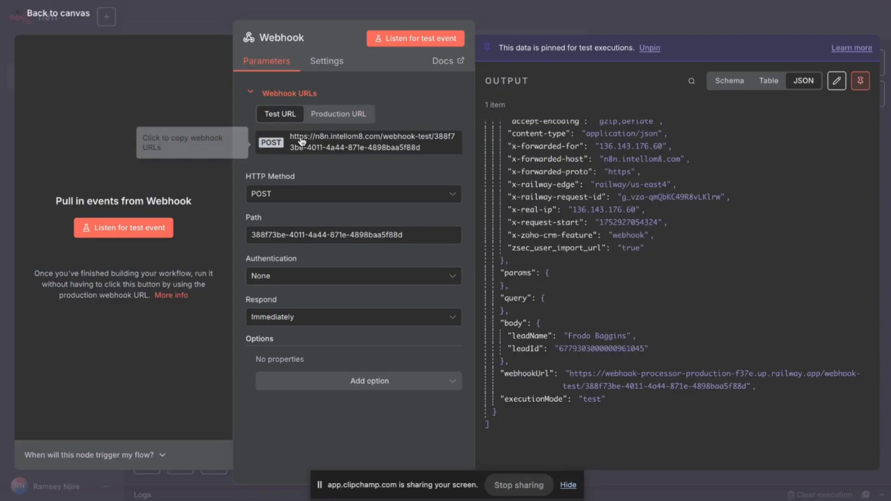
click(430, 143)
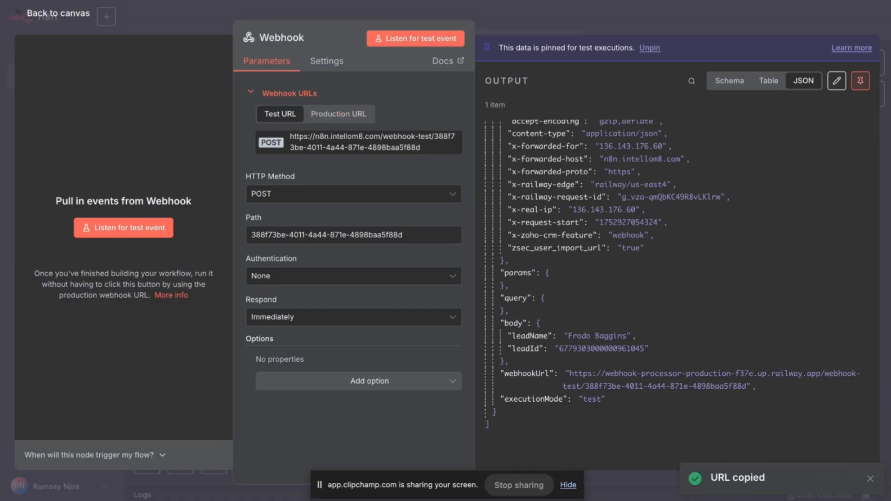
key(ctrl+Tab)
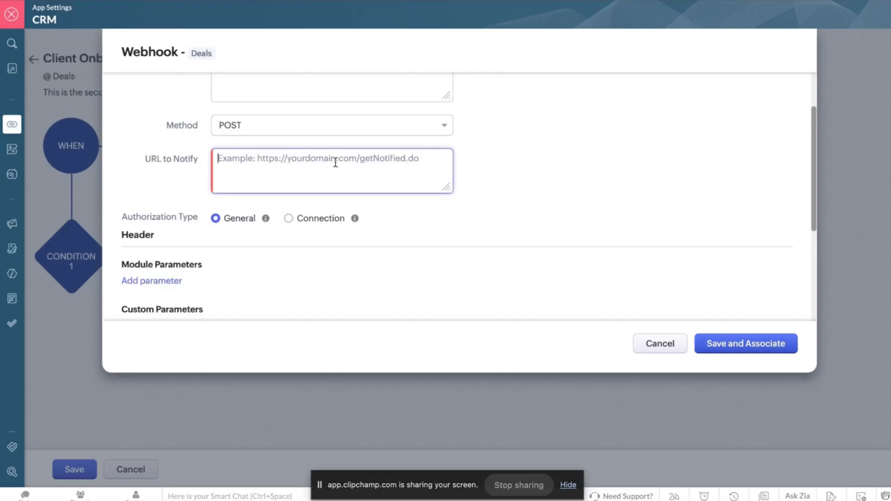
Paste the n8n test URL as the Deals webhook's notify address and set Body Type to Form-Data.
key(ctrl+v)
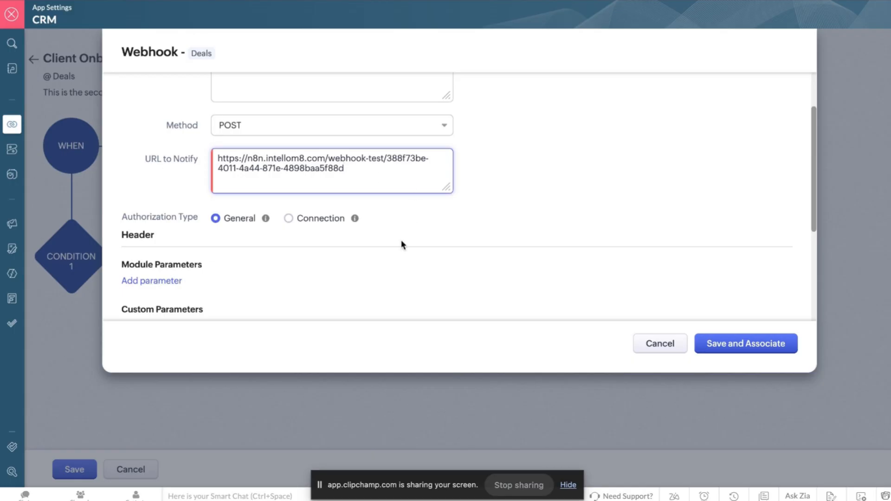
scroll(270, 246, down, 4)
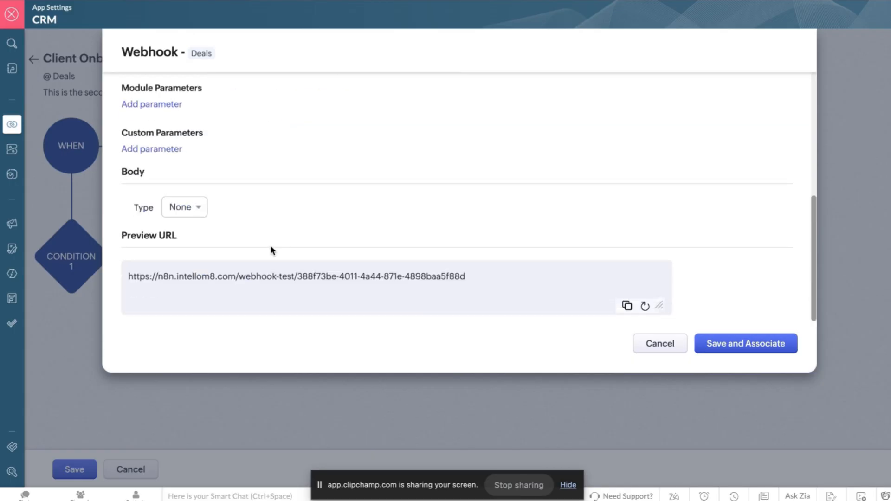
click(163, 207)
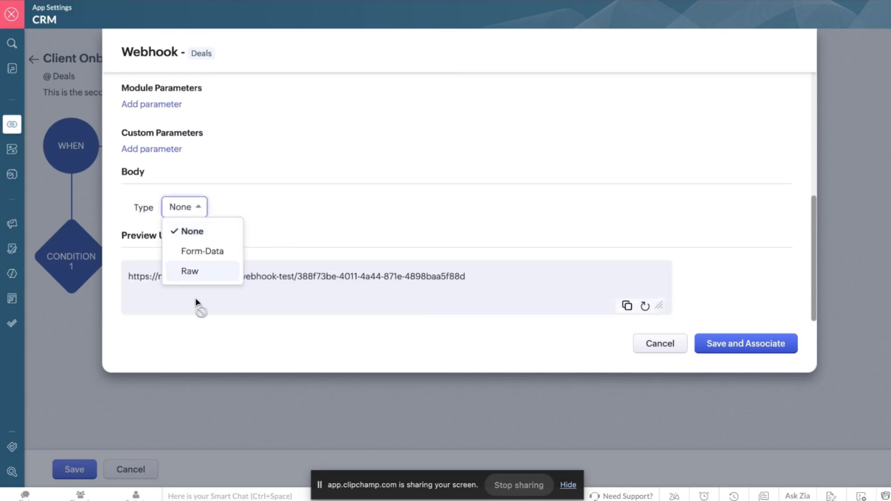
click(216, 273)
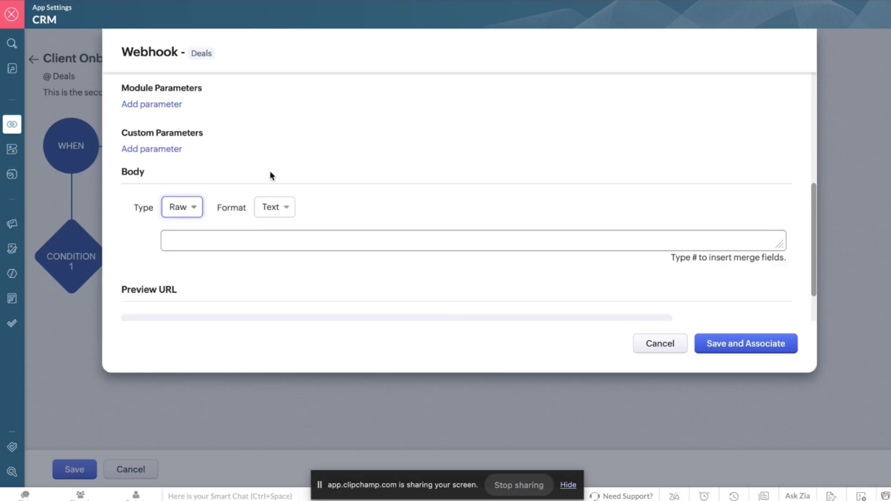
click(185, 210)
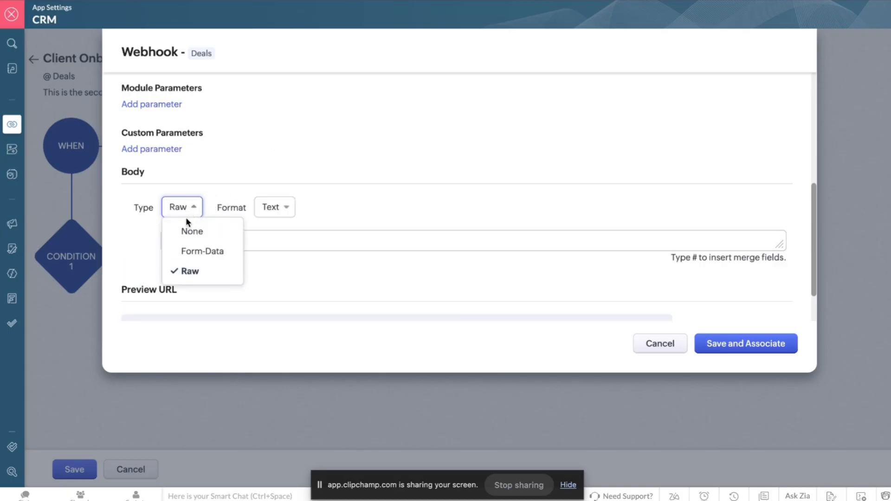
click(191, 251)
scroll(259, 194, down, 3)
scroll(258, 194, up, 3)
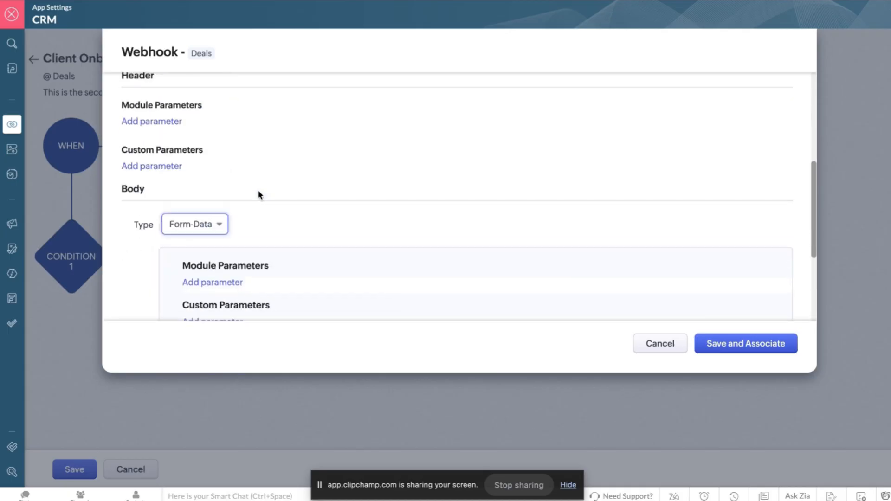
scroll(260, 194, down, 3)
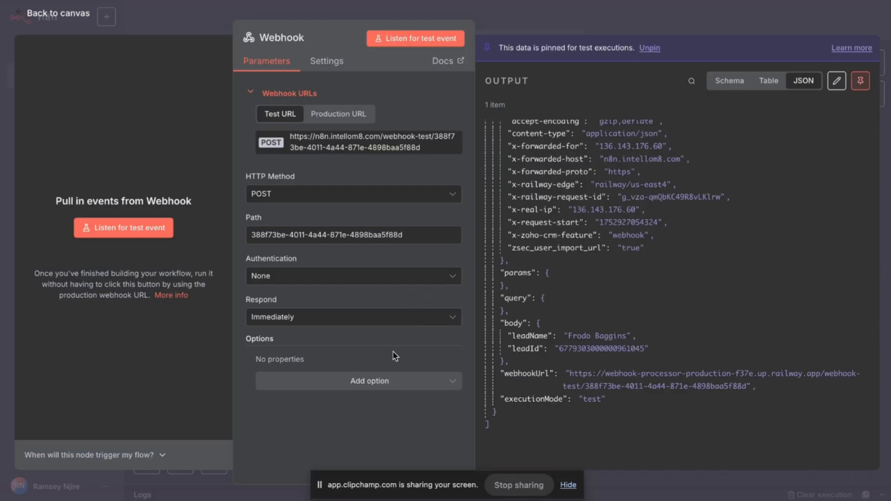
Look through the n8n Webhook node's Add option list and close it without adding any option.
click(386, 380)
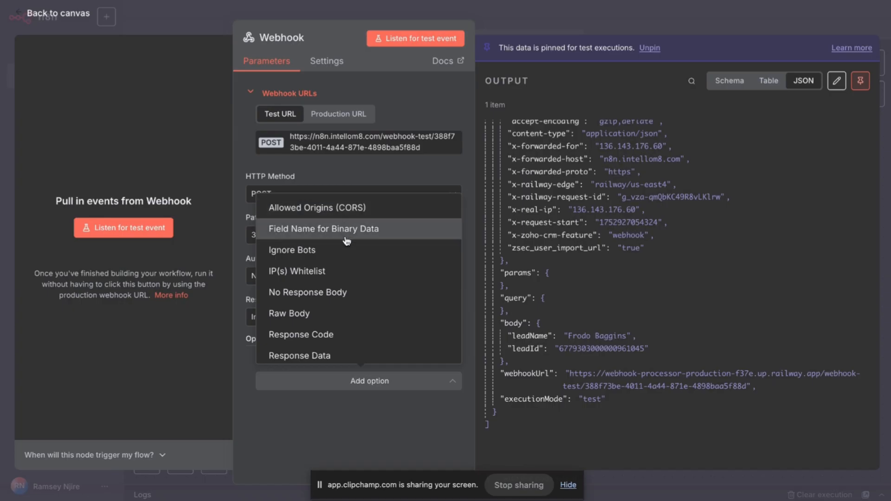
scroll(342, 282, down, 1)
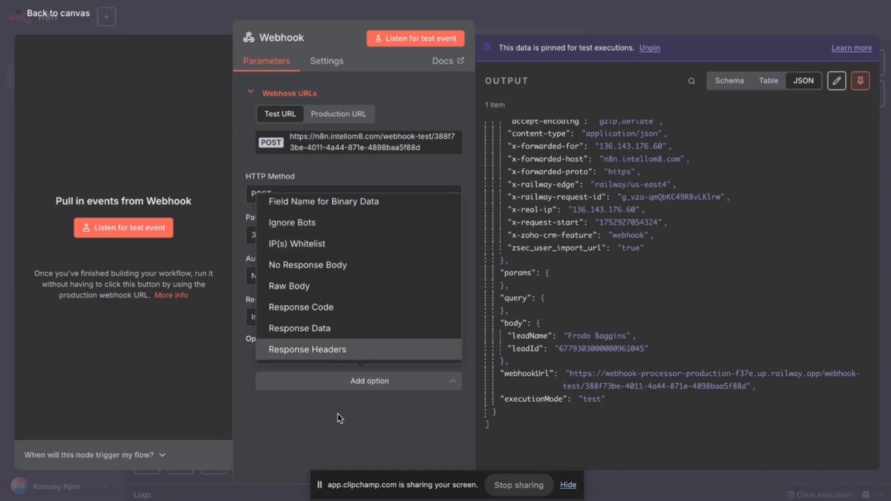
click(389, 441)
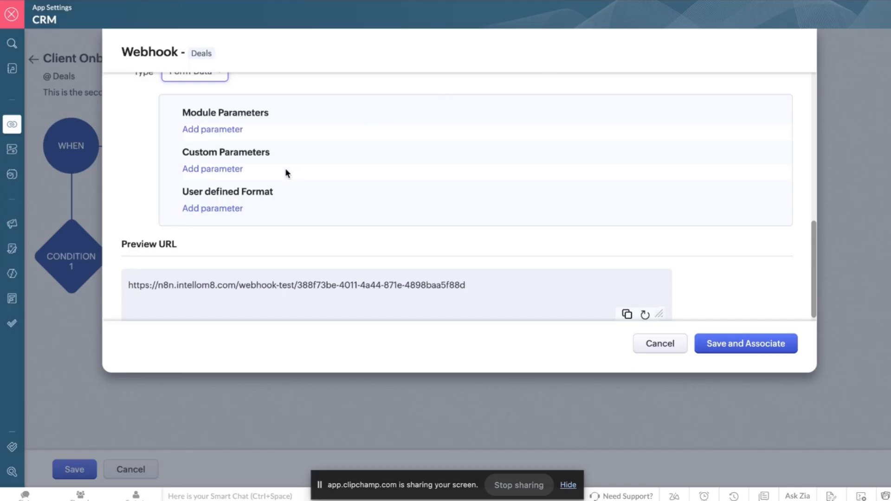
scroll(285, 169, up, 1)
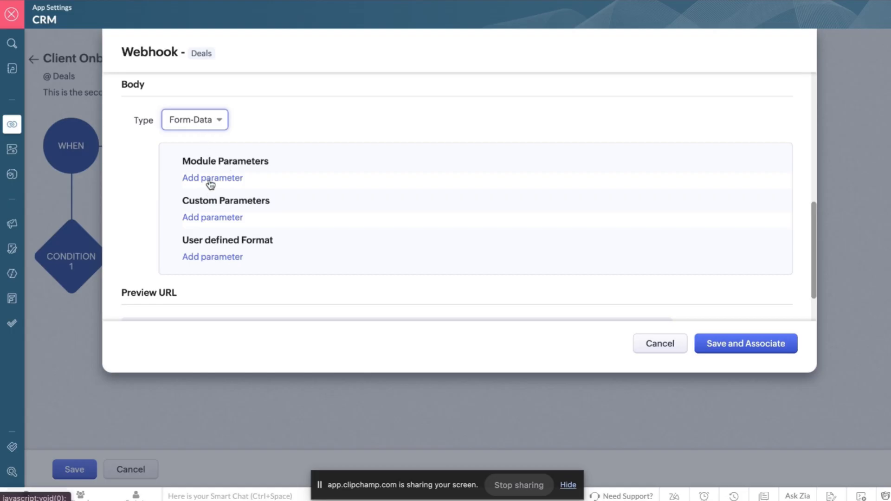
Keep Form-Data and add a module parameter whose value is Deal Name, then Deal Id.
click(208, 119)
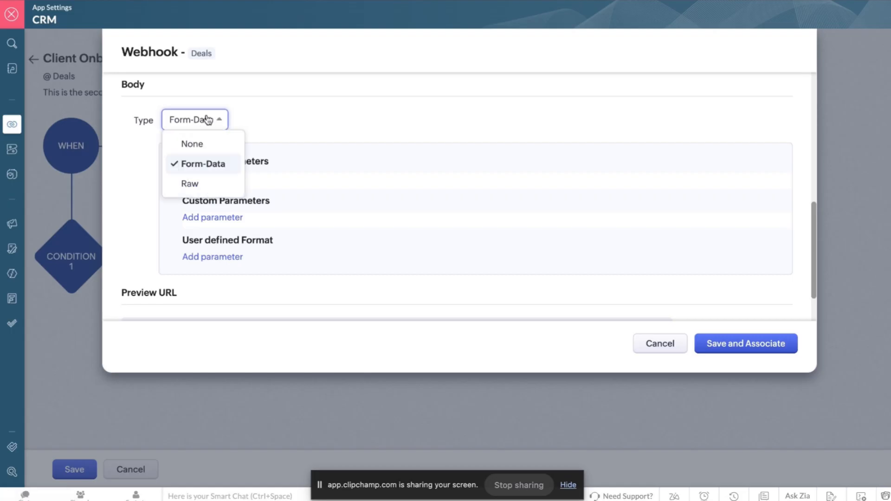
click(207, 120)
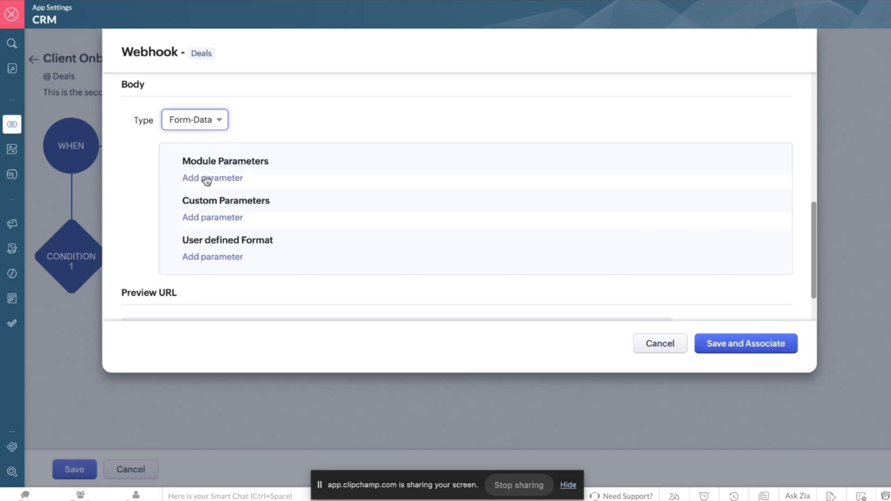
click(226, 179)
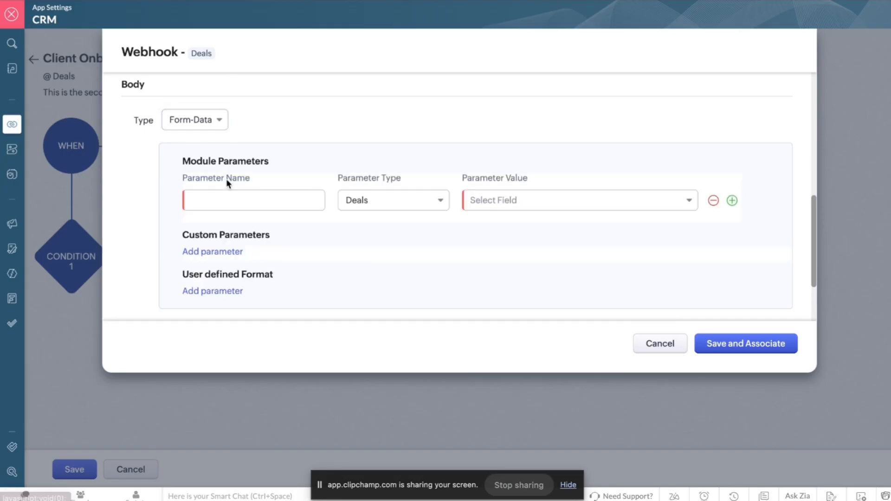
click(282, 200)
click(537, 206)
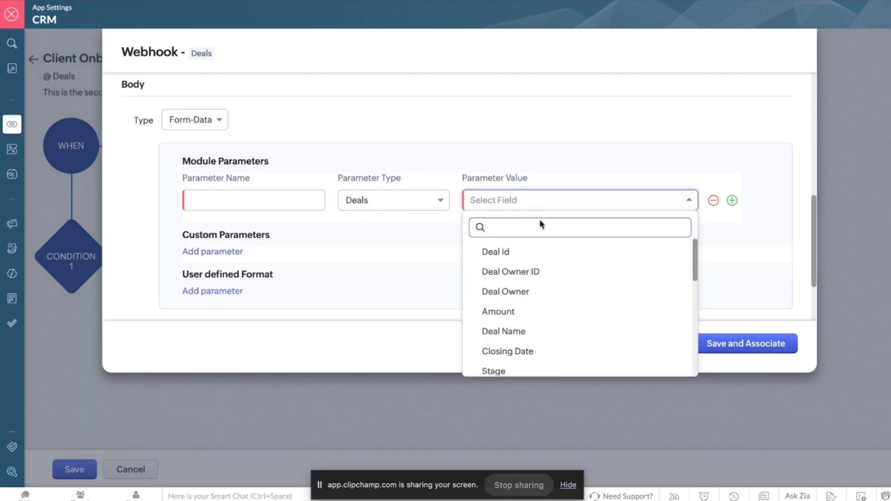
scroll(558, 302, down, 1)
scroll(558, 303, down, 3)
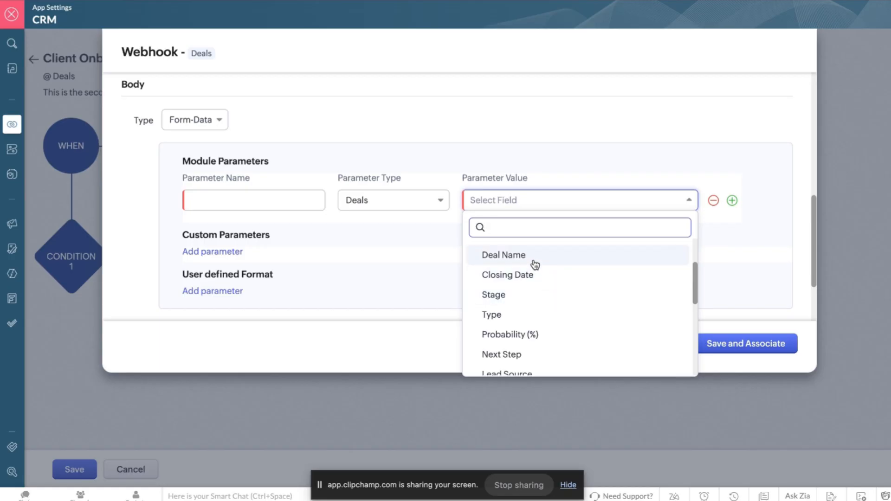
scroll(535, 264, down, 10)
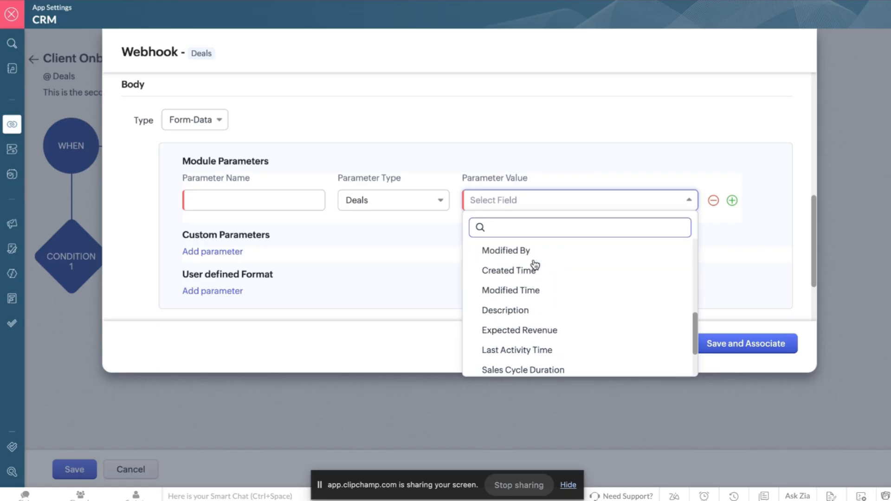
scroll(535, 263, up, 12)
scroll(535, 264, down, 1)
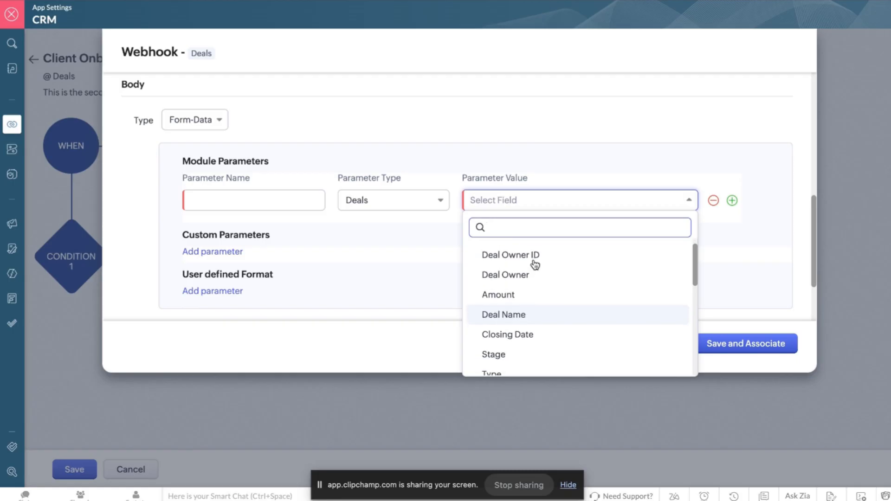
scroll(535, 264, down, 9)
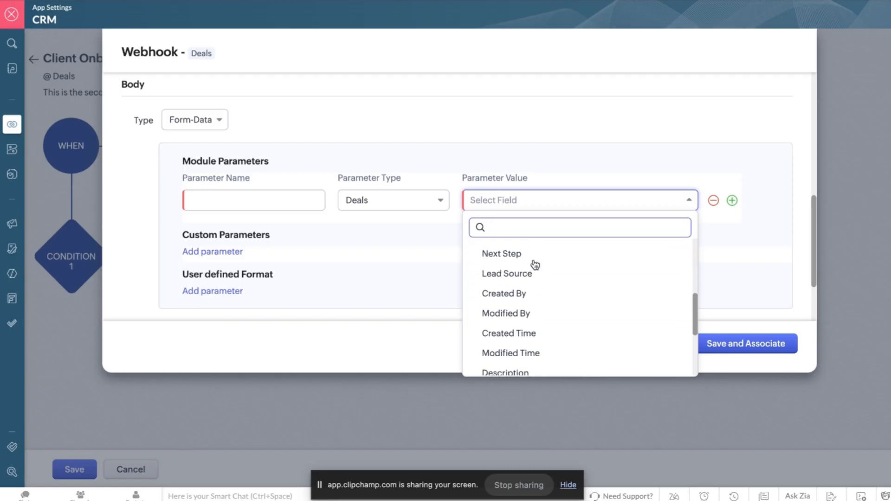
scroll(520, 307, down, 3)
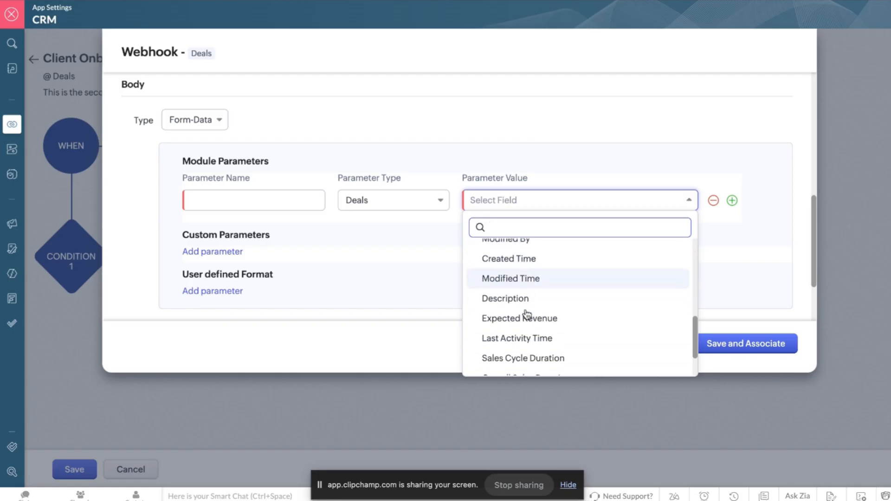
scroll(523, 330, down, 2)
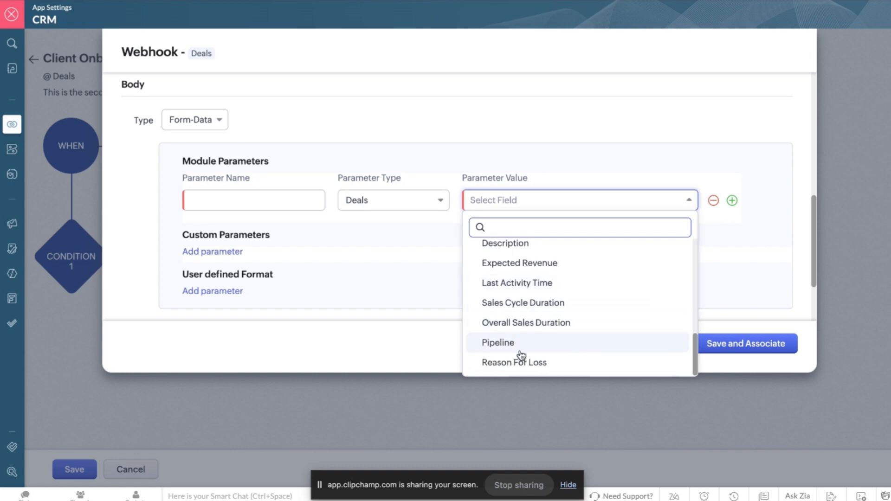
scroll(523, 333, up, 10)
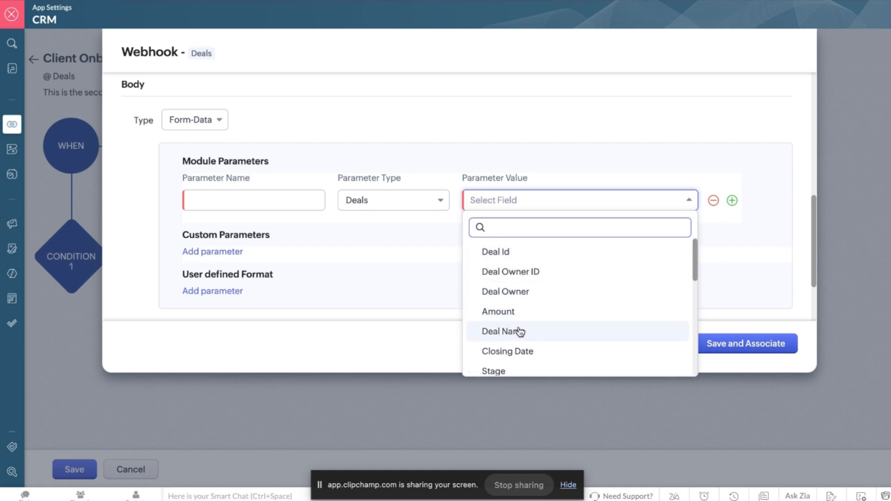
click(510, 332)
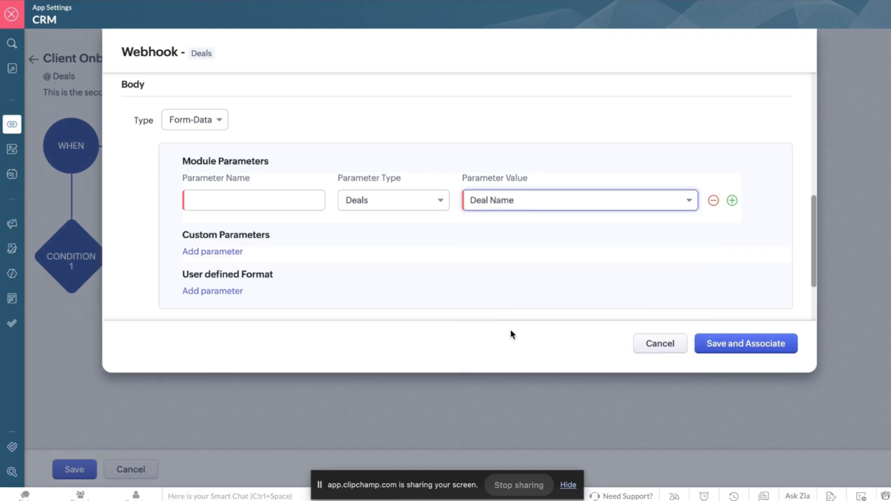
click(518, 204)
scroll(522, 299, up, 2)
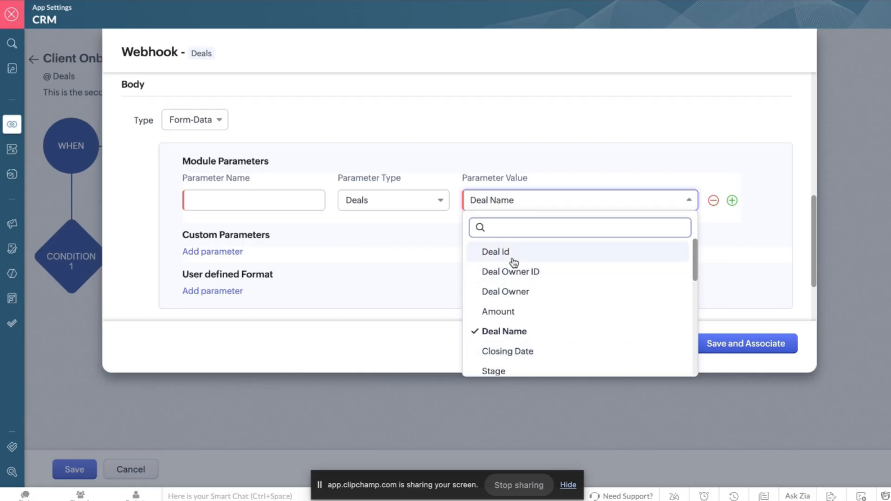
click(514, 262)
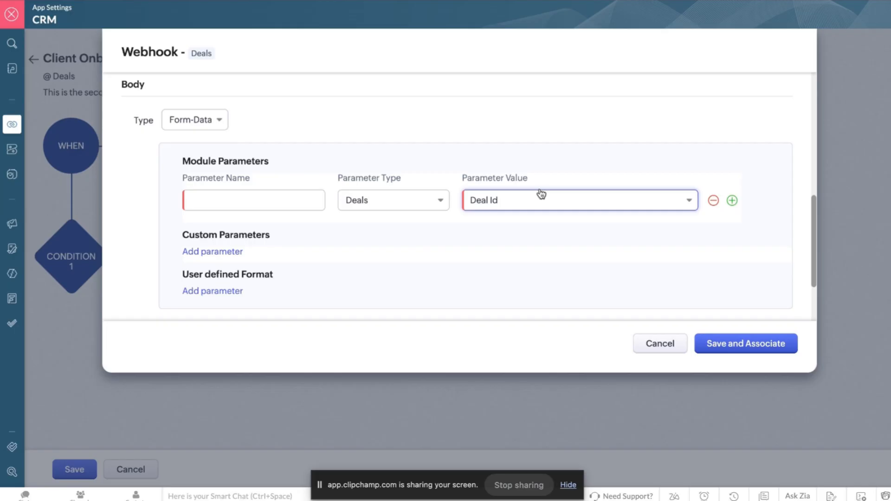
Switch the parameter's type to Accounts and browse the Accounts fields available as values.
click(225, 197)
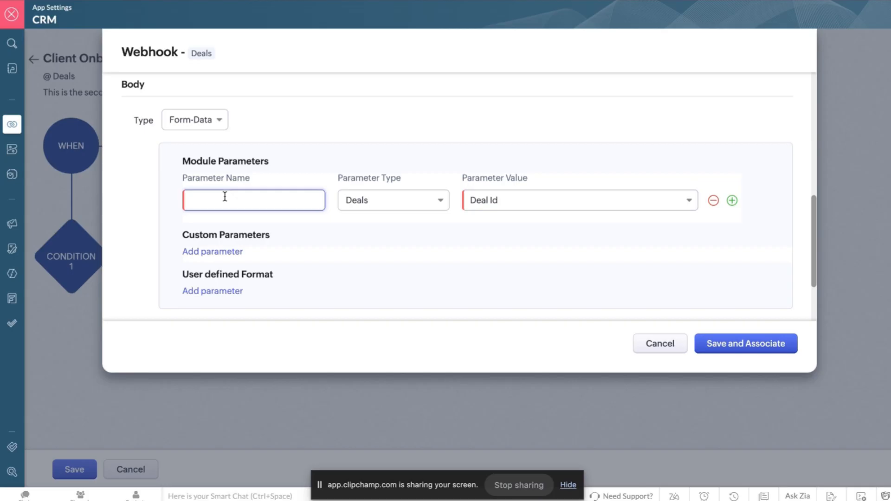
click(394, 200)
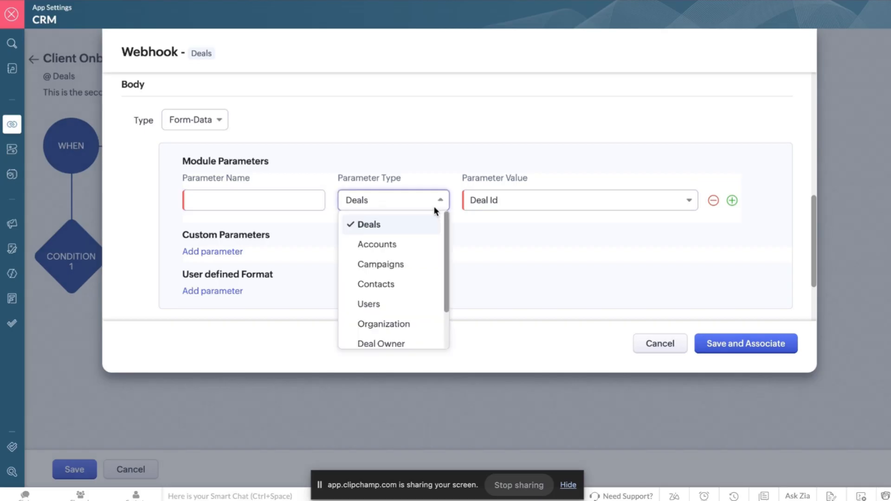
click(398, 245)
click(525, 205)
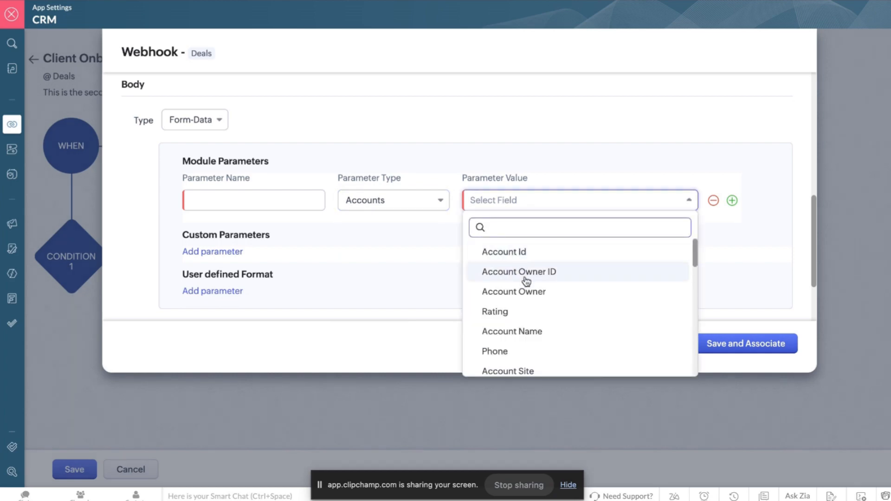
scroll(539, 317, down, 5)
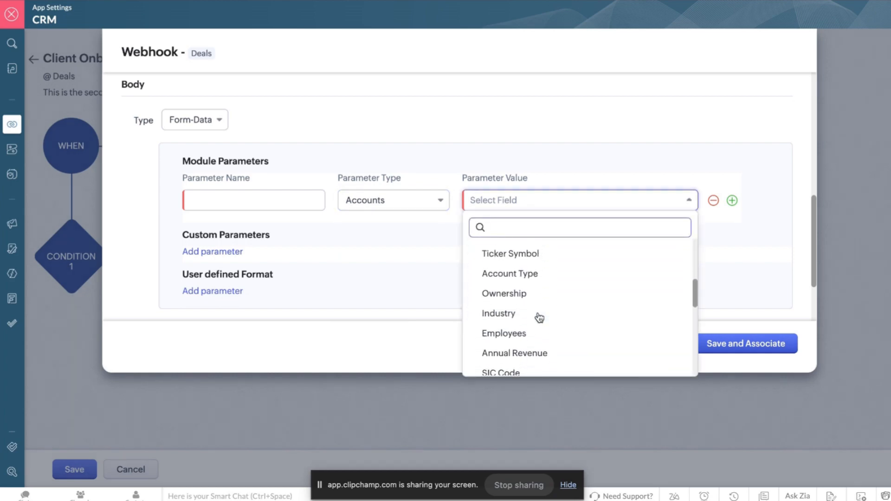
scroll(539, 317, down, 10)
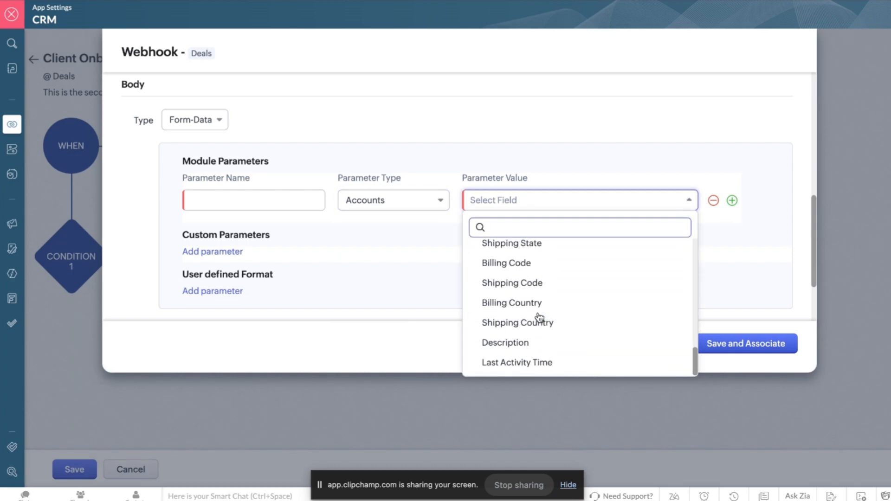
scroll(539, 317, up, 15)
scroll(538, 317, down, 3)
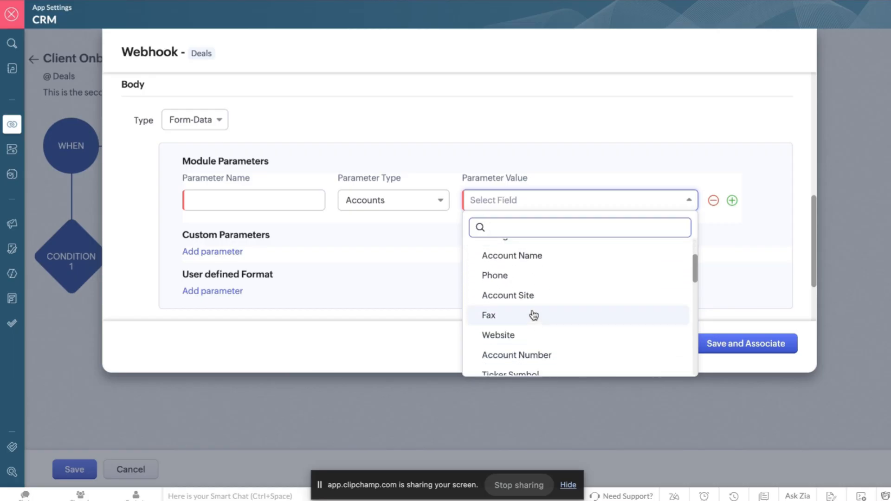
scroll(511, 332, down, 1)
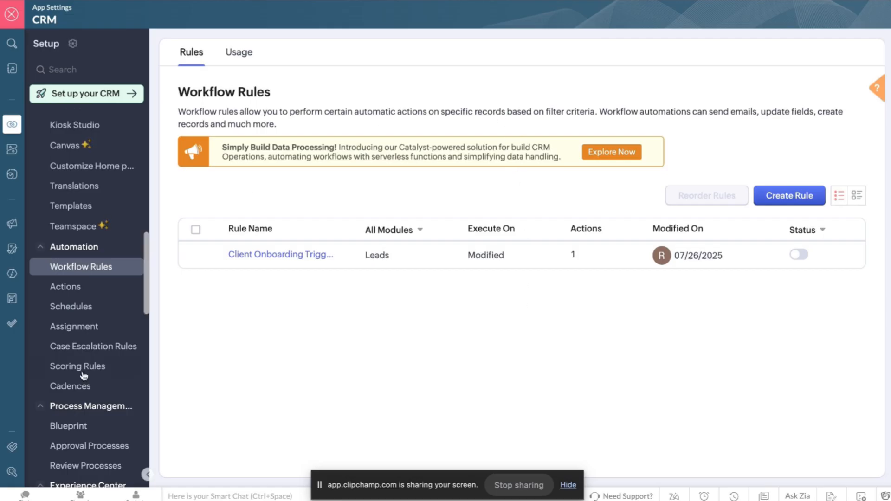
Open the Accounts module's Standard layout from Modules and Fields.
scroll(84, 376, up, 6)
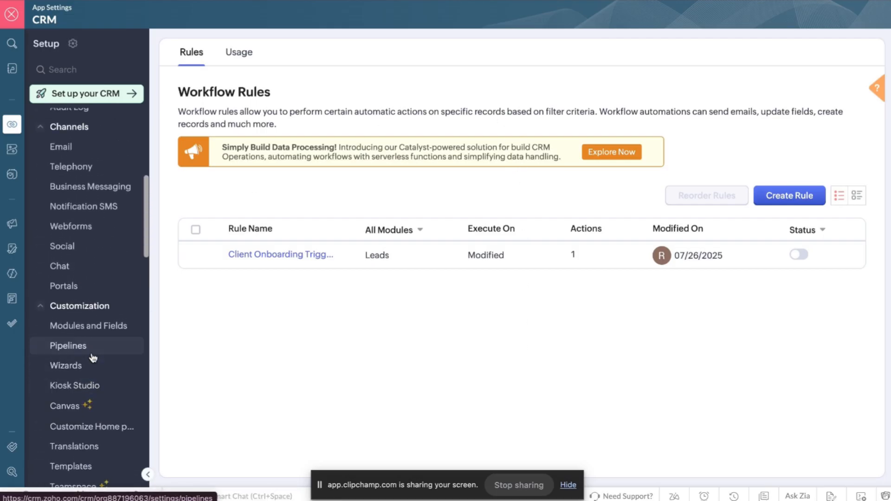
click(83, 332)
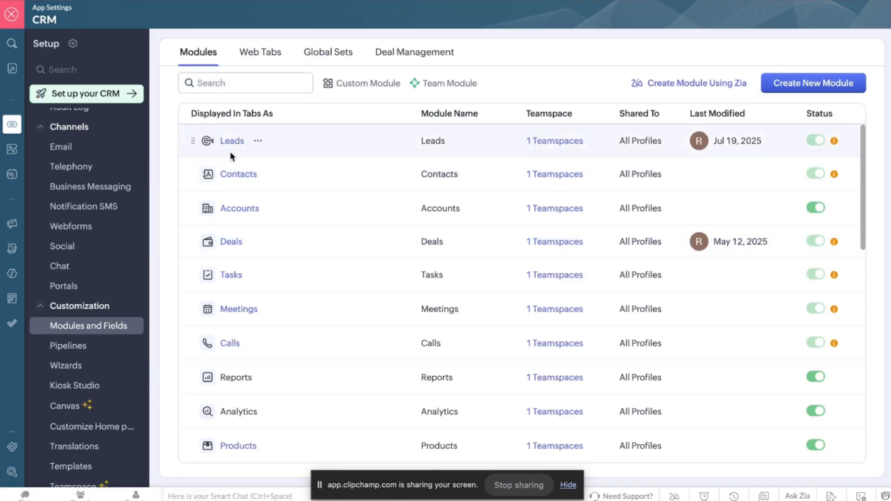
click(237, 207)
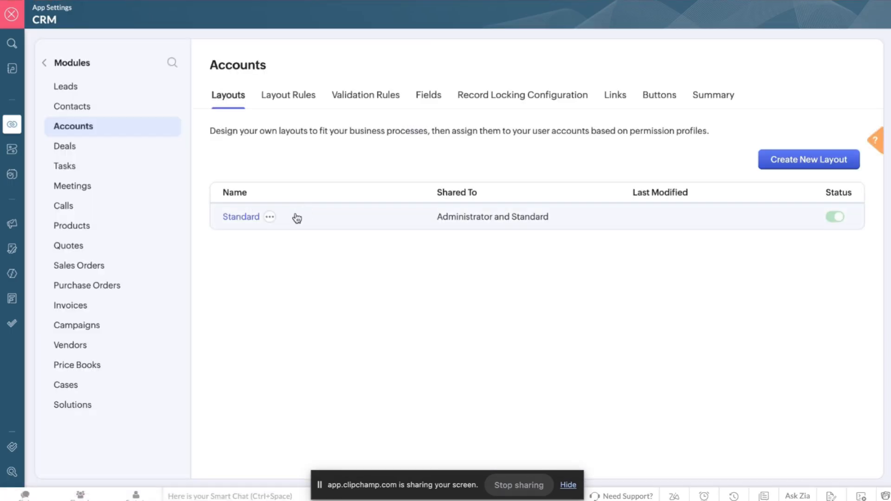
click(241, 218)
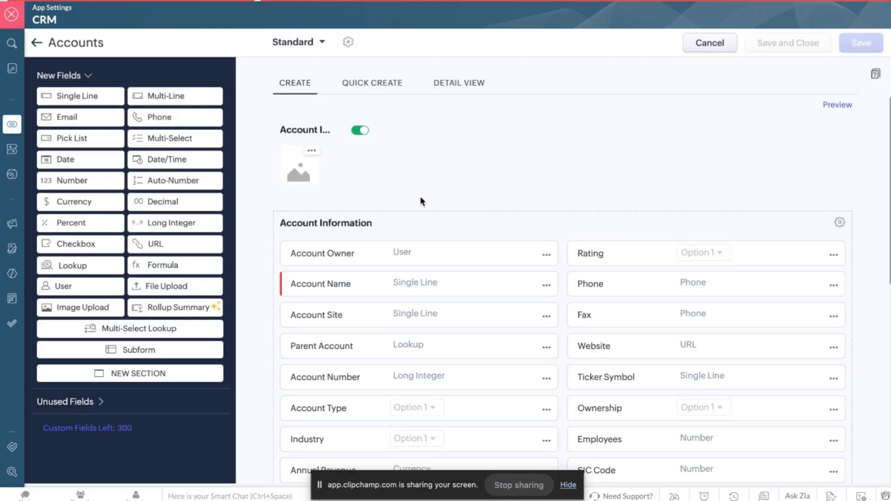
scroll(422, 201, down, 3)
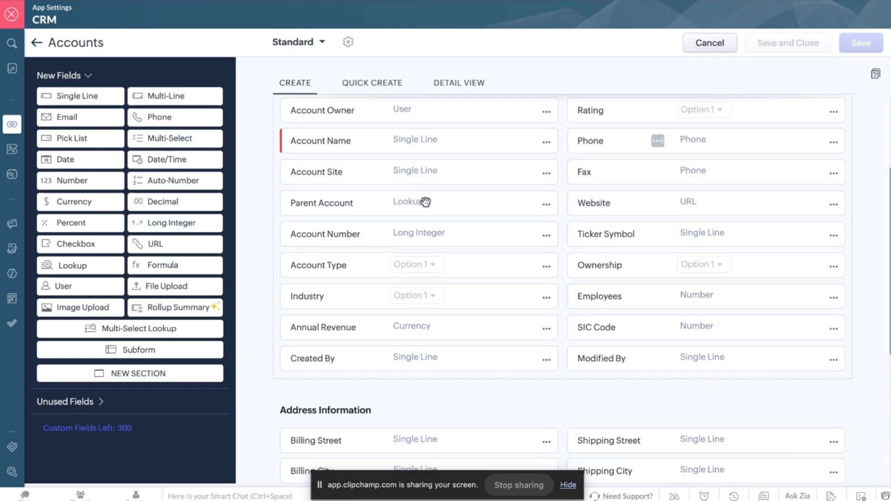
scroll(425, 201, up, 1)
scroll(425, 201, up, 1)
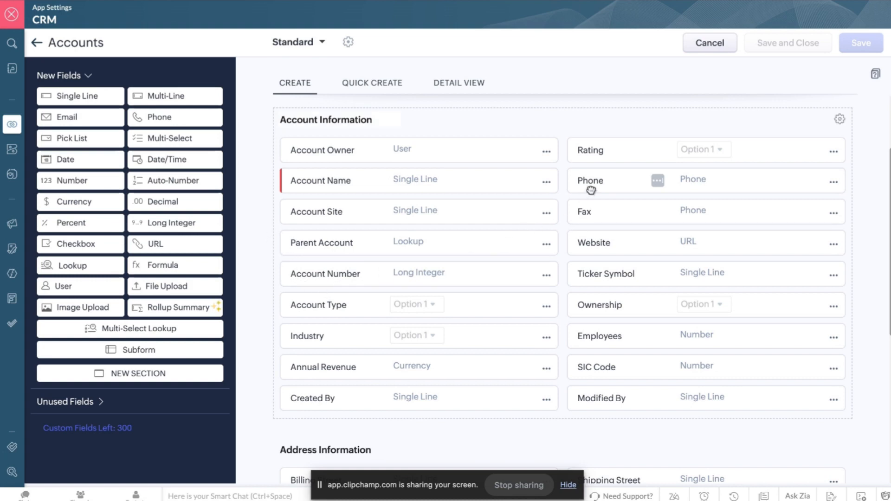
scroll(617, 349, down, 1)
scroll(617, 349, down, 5)
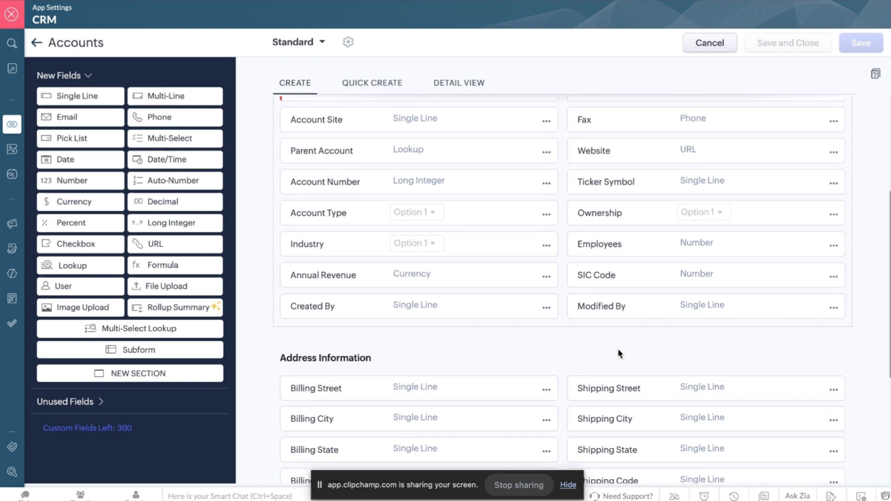
scroll(617, 349, up, 4)
scroll(617, 352, up, 2)
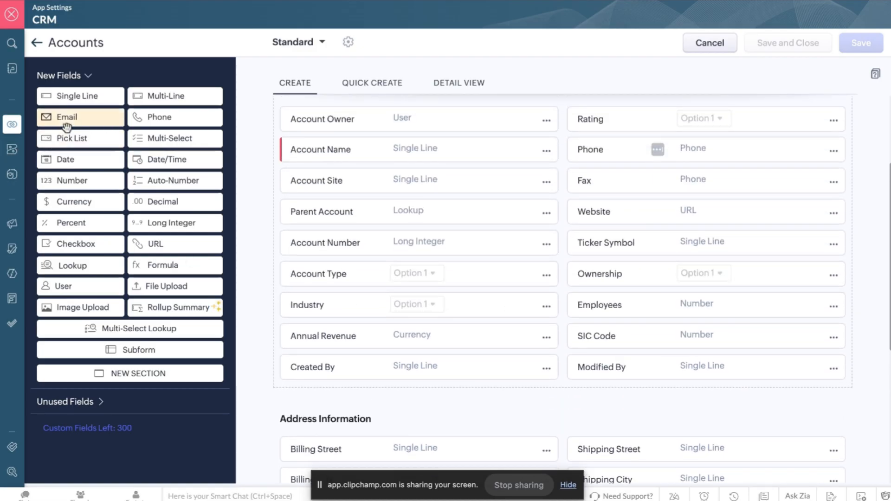
Add an Email field to Account Information, rename it Office Email, and save the layout.
drag(67, 128, 589, 392)
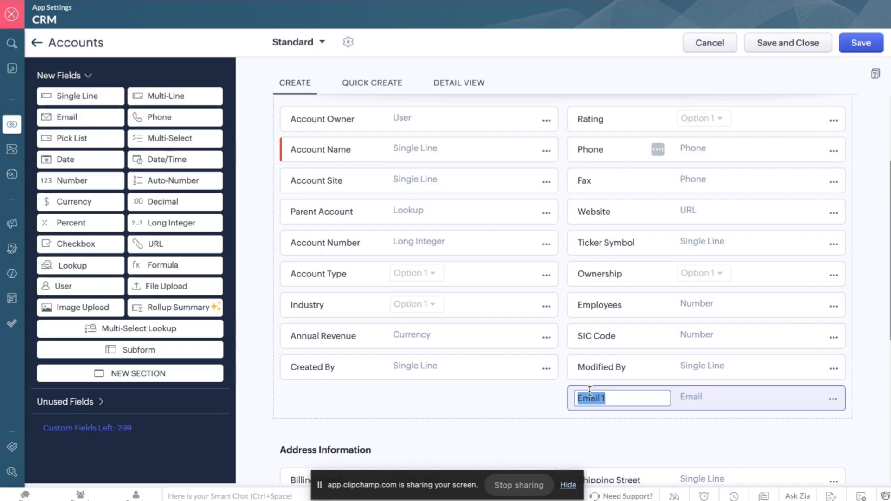
click(652, 398)
drag(643, 398, 545, 396)
click(545, 396)
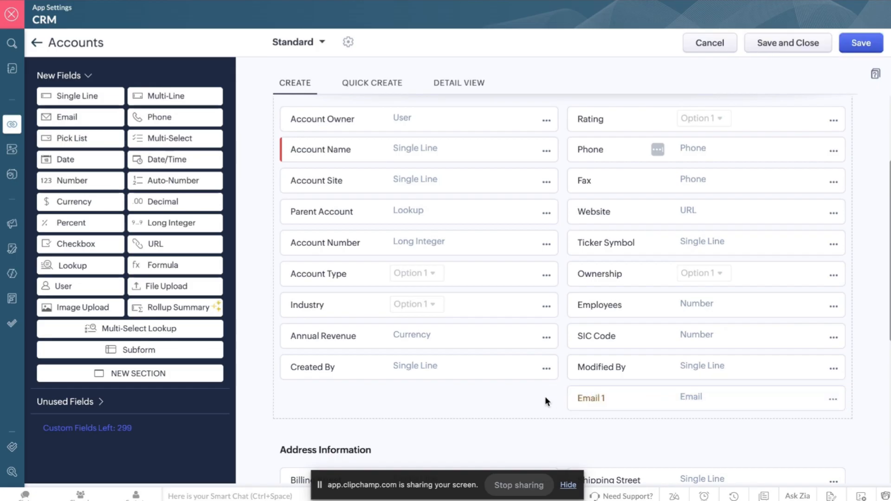
click(650, 399)
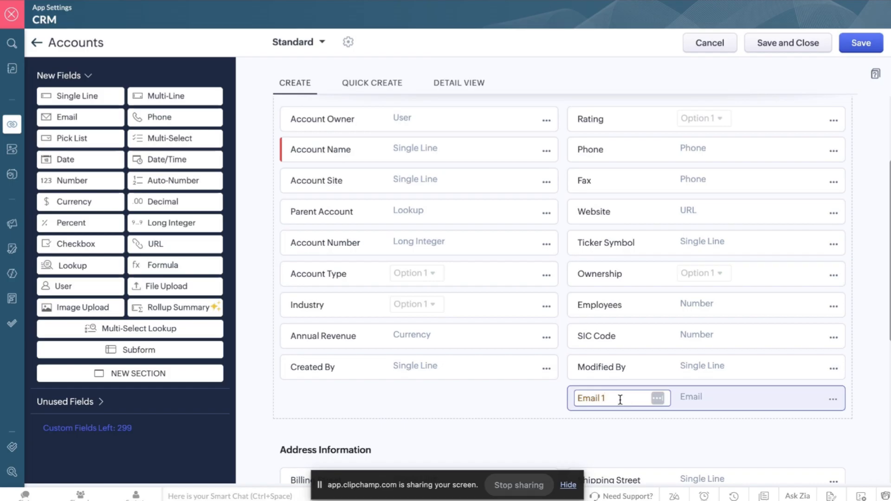
key(BackSpace)
key(BackSpace)
text(account)
key(BackSpace)
key(BackSpace)
key(BackSpace)
text(Office Ema)
click(865, 276)
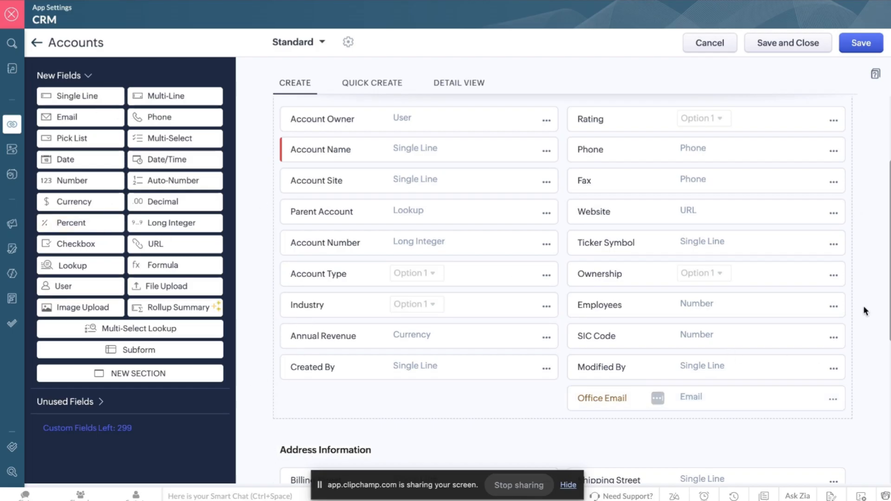
click(853, 47)
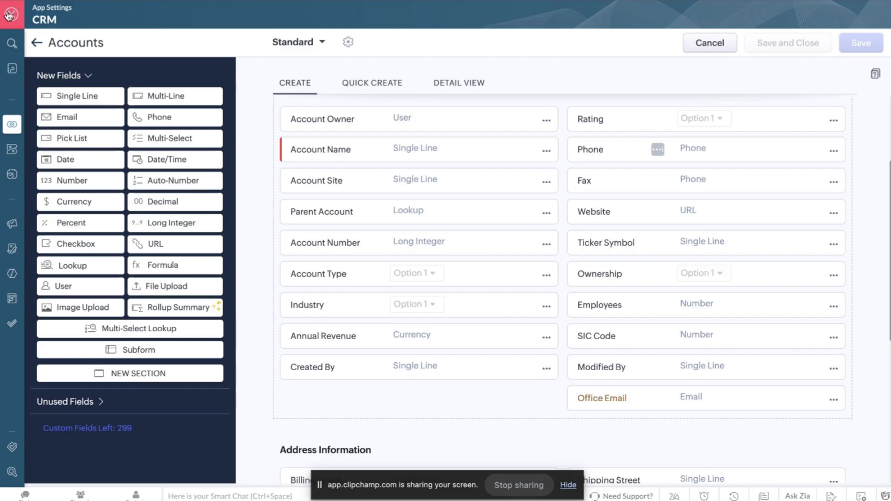
click(9, 15)
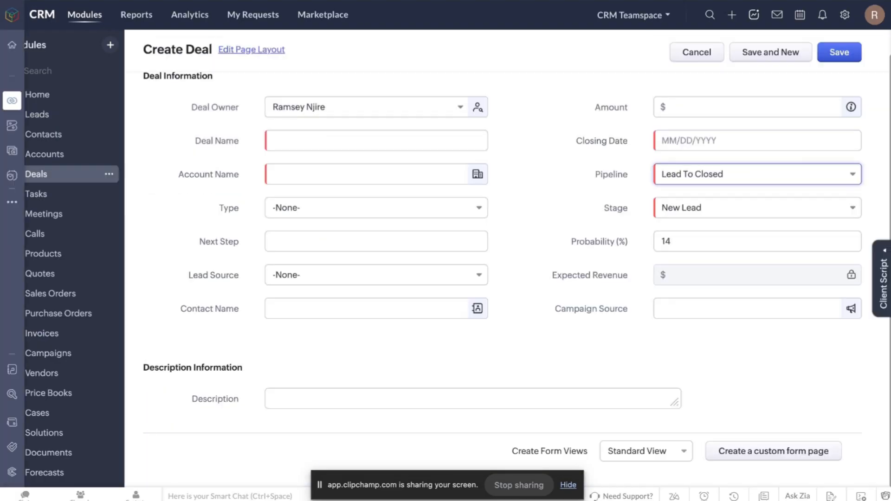
Discard the unsaved Create Deal form and go to Leads to find the ACME Something lead.
click(696, 50)
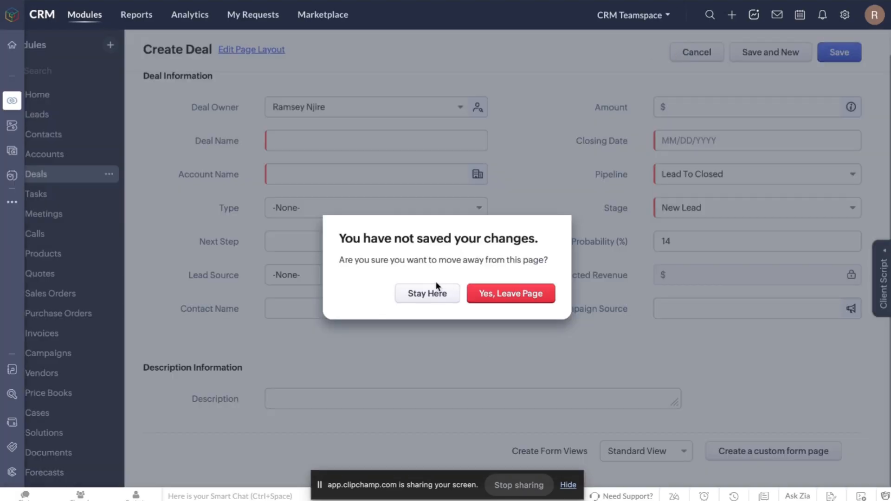
click(486, 298)
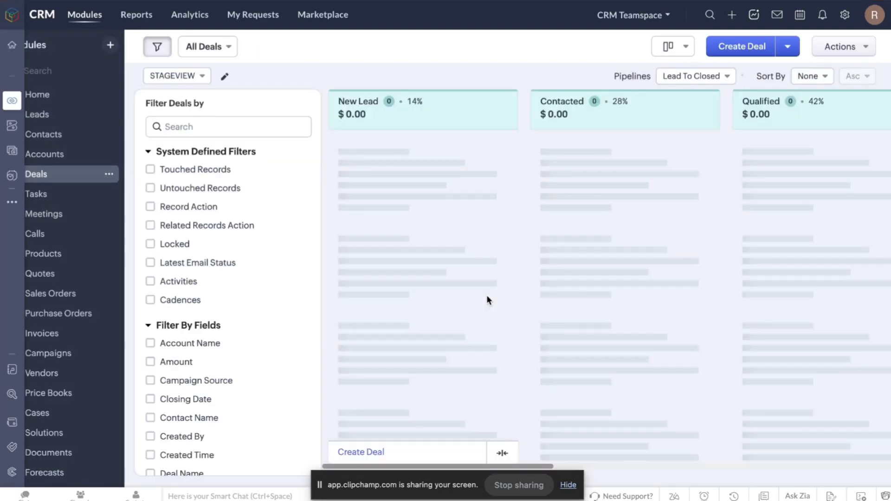
click(46, 123)
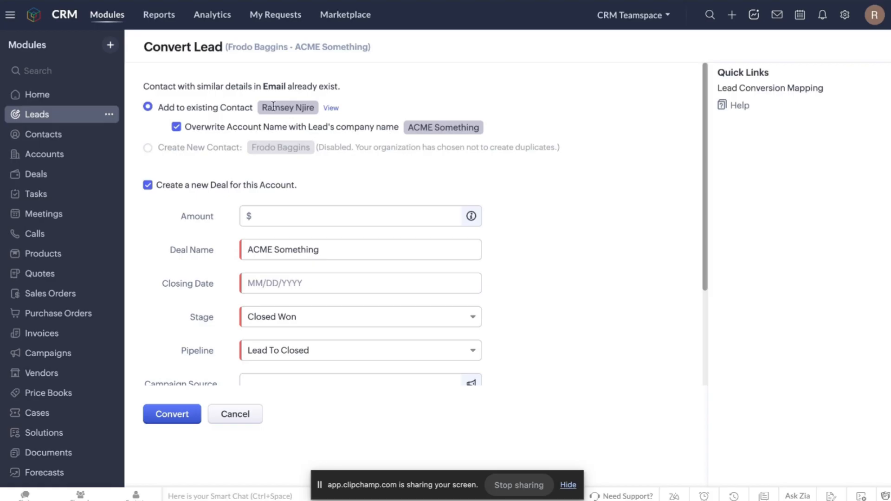
scroll(250, 118, down, 1)
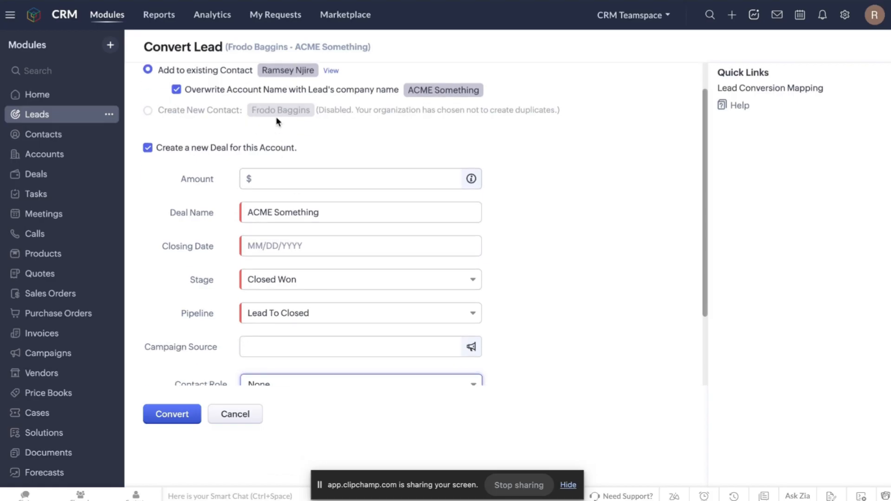
scroll(276, 116, up, 1)
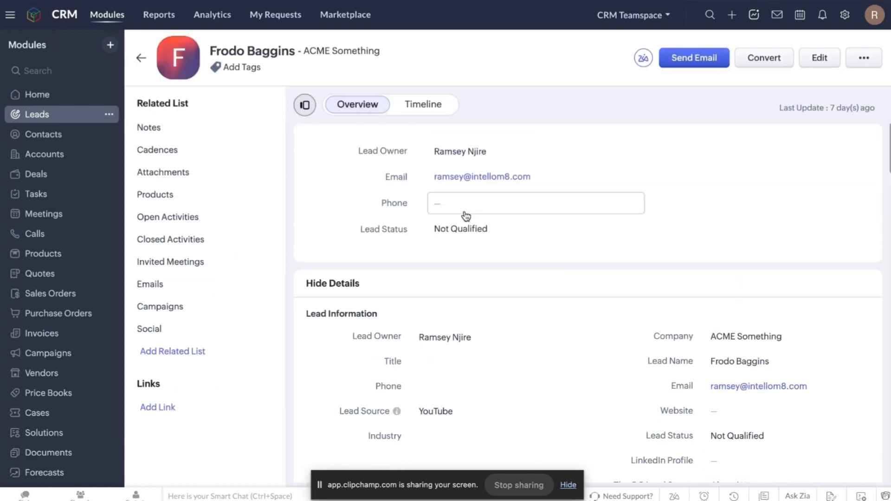
Replace the lead's email with a new address, save it, and start converting the lead.
click(631, 178)
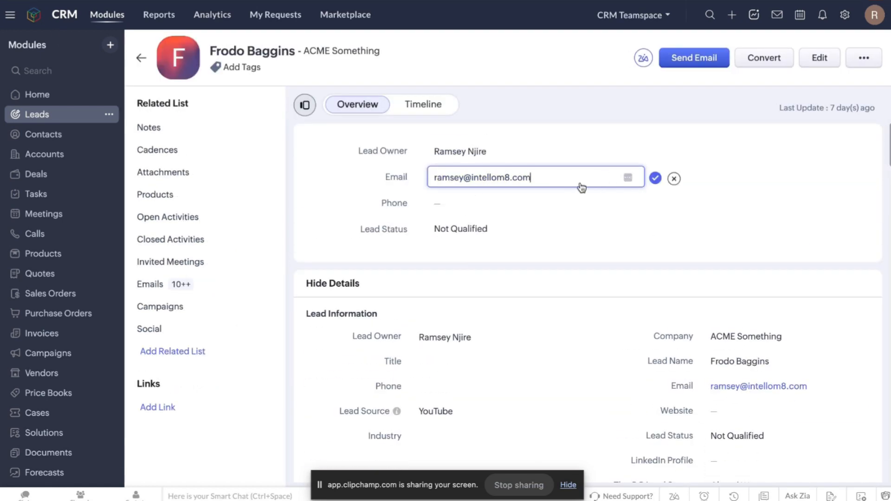
drag(562, 179, 363, 177)
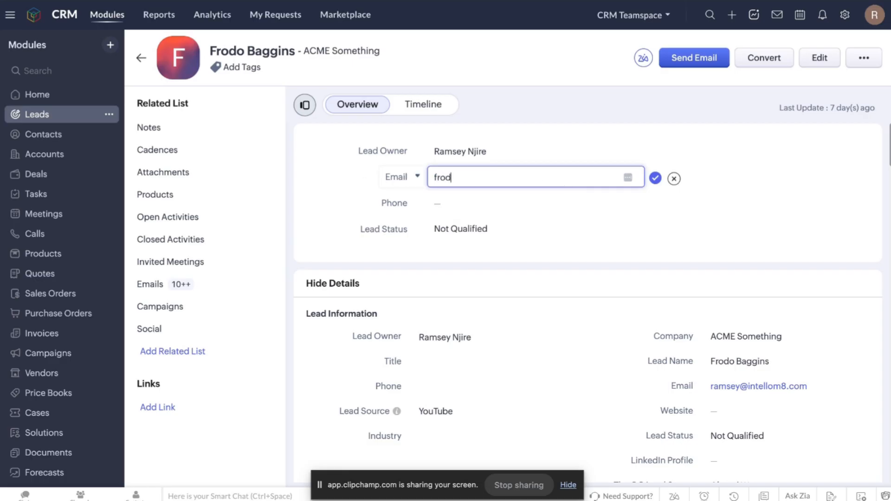
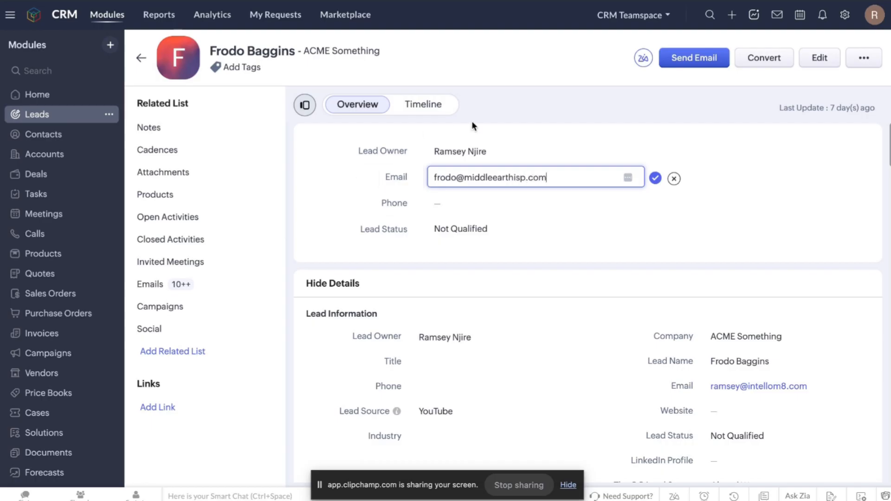
click(655, 179)
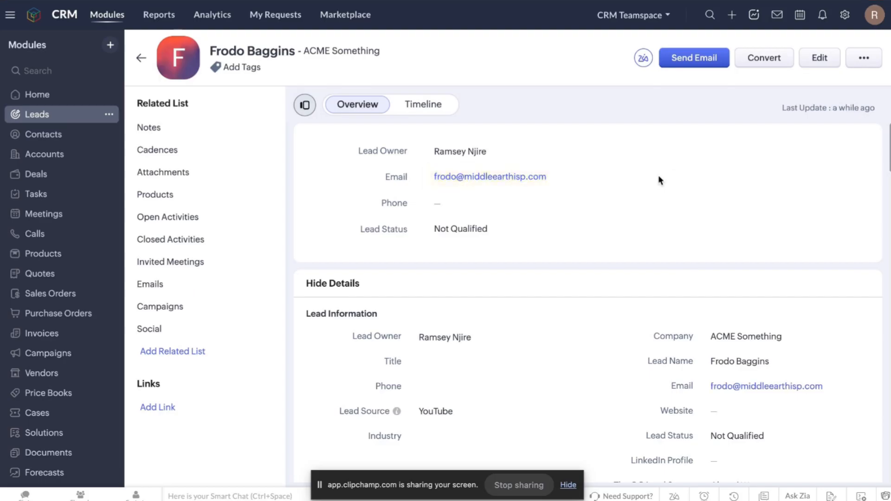
click(767, 60)
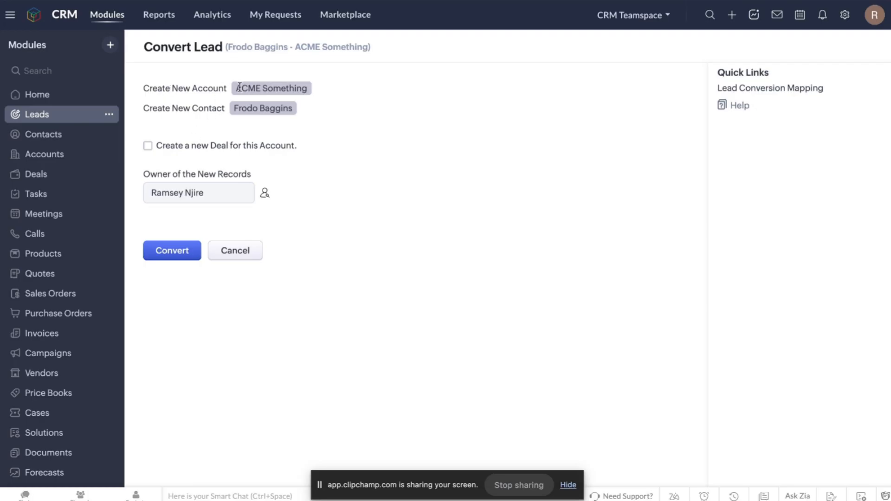
drag(236, 88, 321, 94)
drag(231, 107, 314, 104)
click(178, 259)
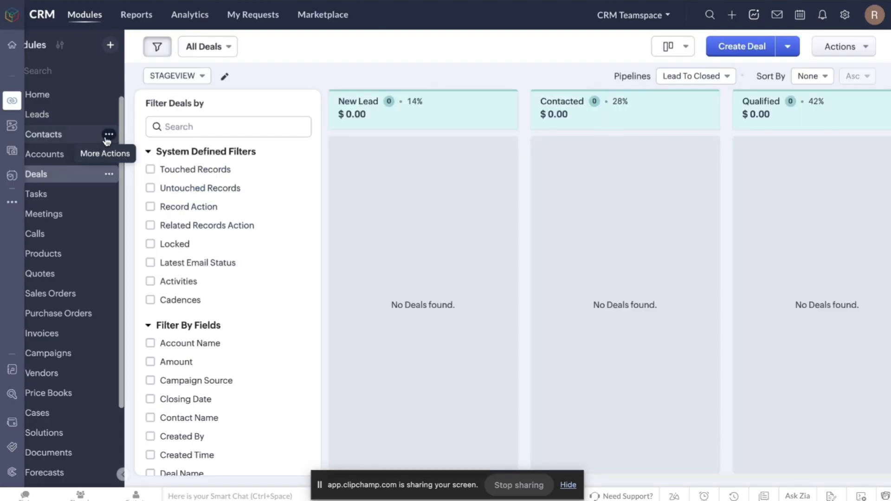
scroll(88, 240, down, 3)
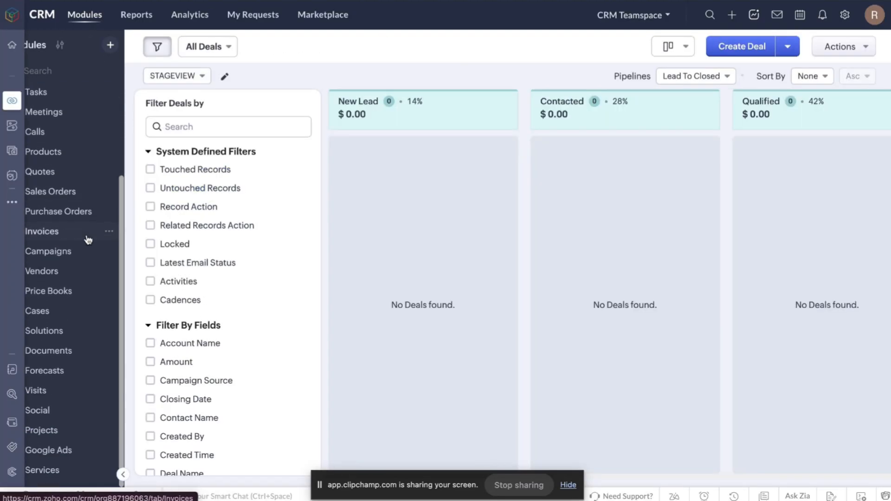
scroll(88, 240, up, 3)
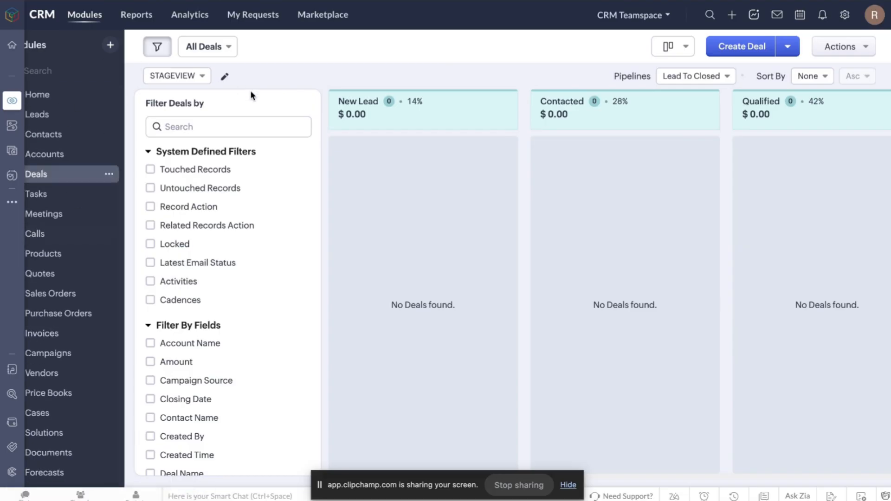
Leave the Leads layout editor through Setup and open Automation > Workflow Rules.
click(844, 15)
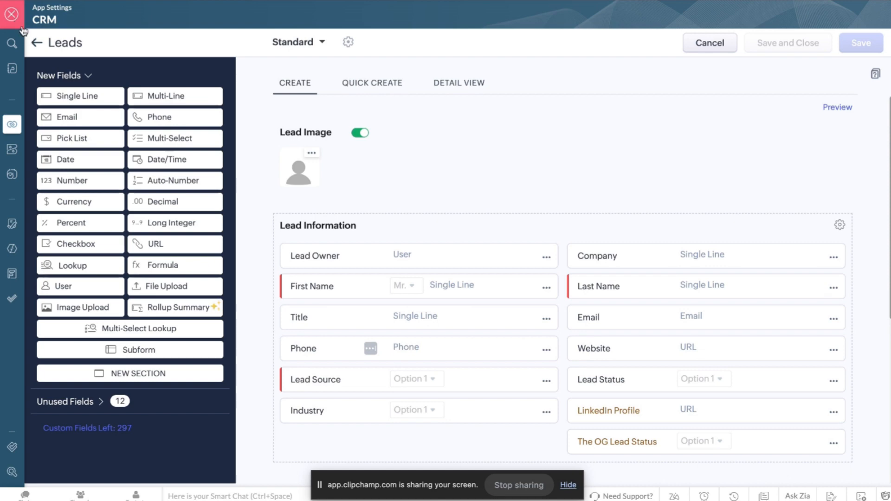
click(36, 42)
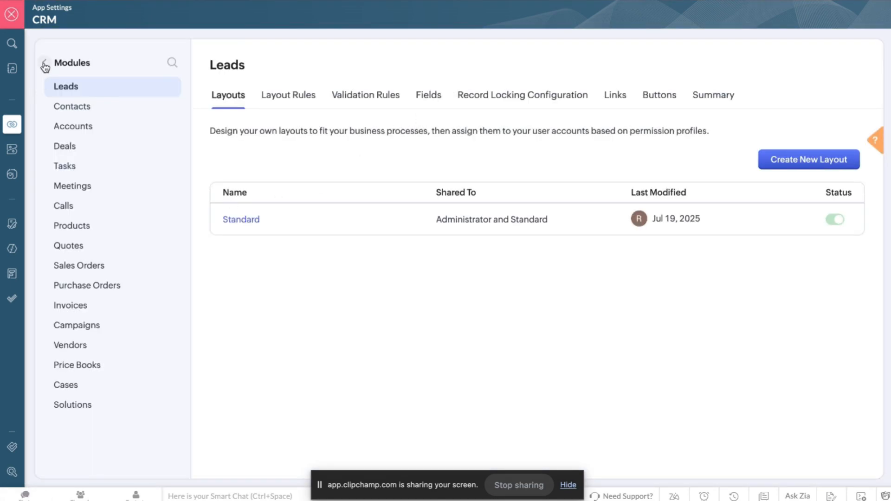
click(44, 63)
scroll(111, 291, down, 5)
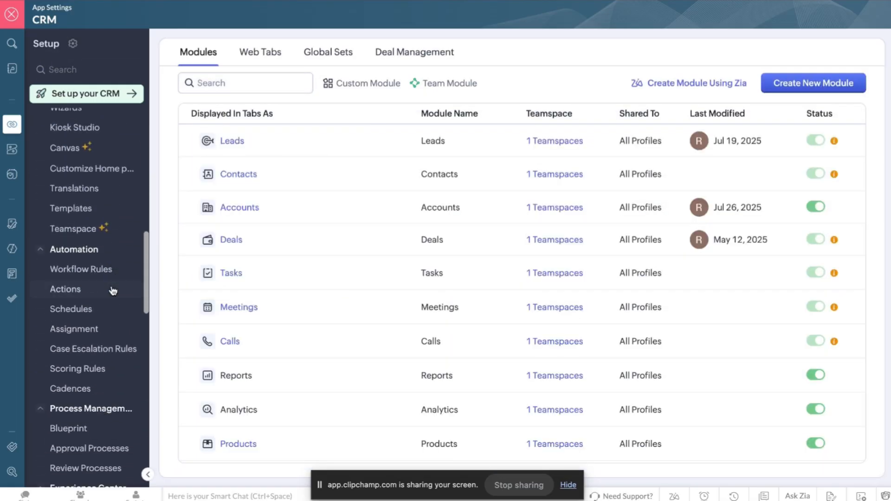
click(76, 273)
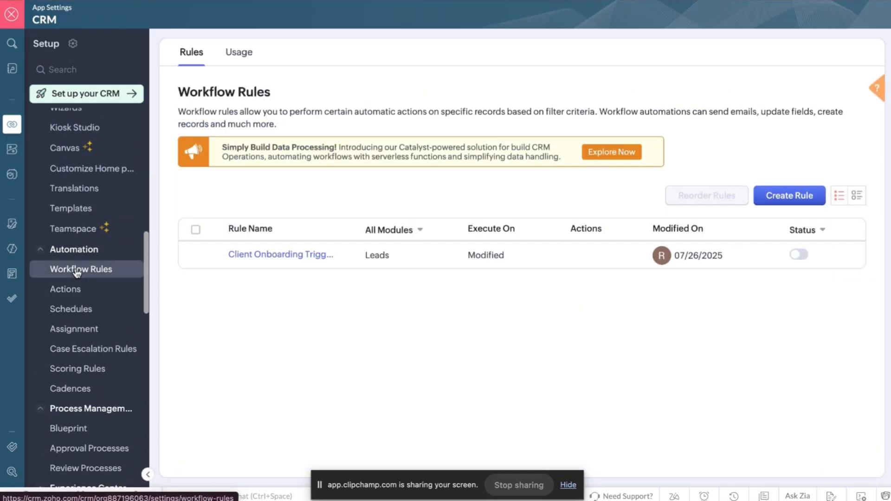
Create an Accounts rule named 'Client Obnboarding Third Try' described 'Third time I'm doing this'.
click(780, 197)
click(417, 100)
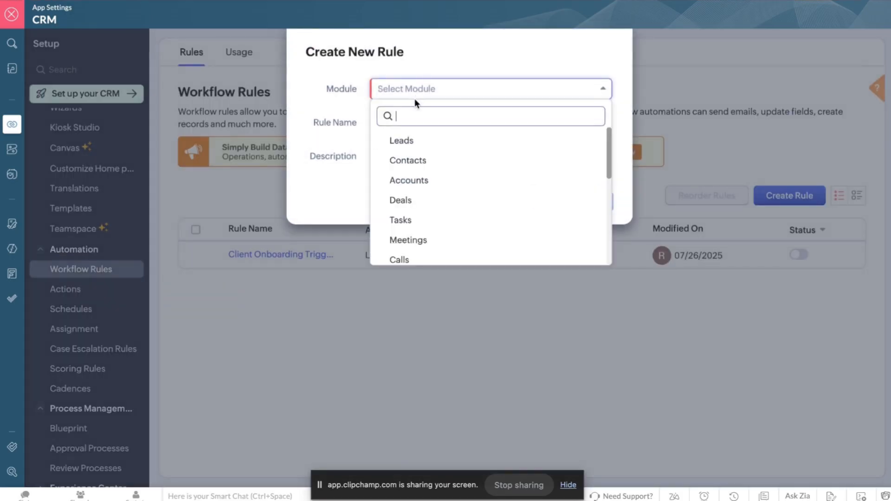
click(414, 179)
click(443, 121)
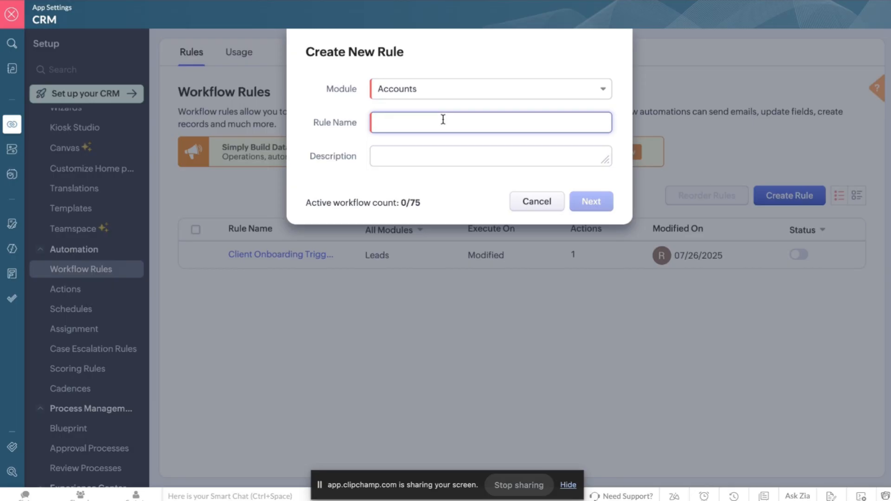
text(Client Ob)
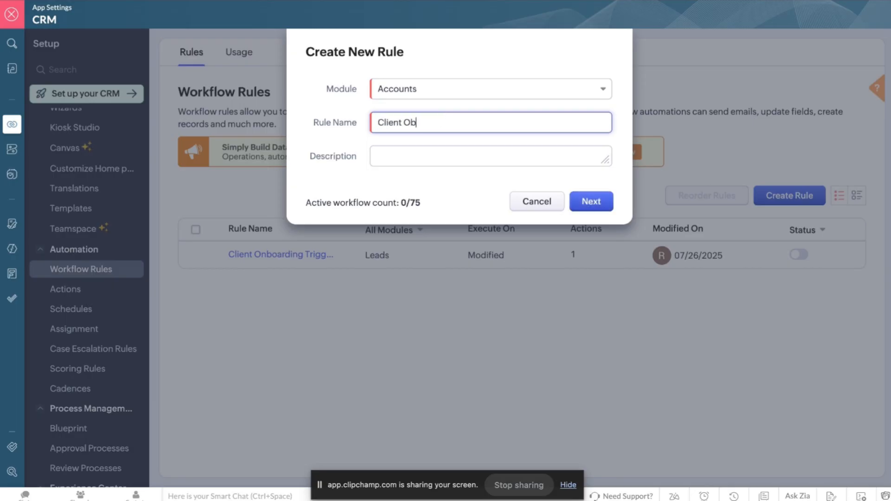
key(BackSpace)
text(nboarding Third T)
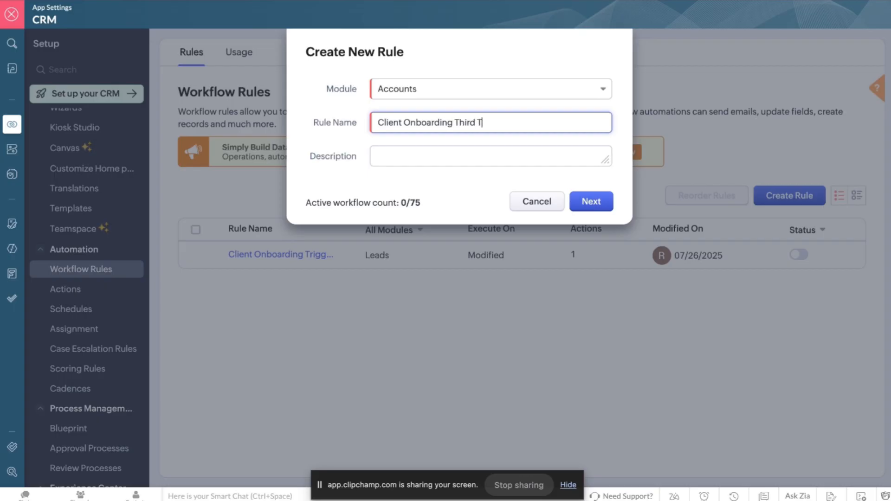
text(ry)
click(428, 156)
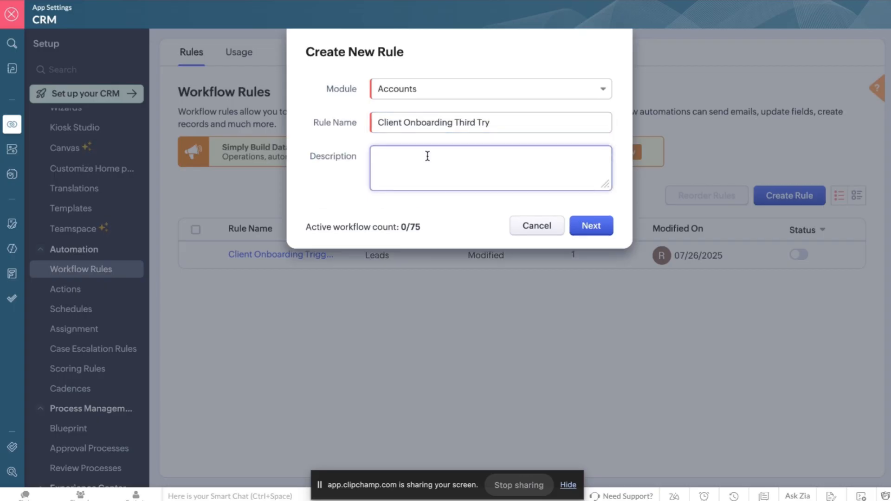
text(Third time I'm doing this.)
click(577, 223)
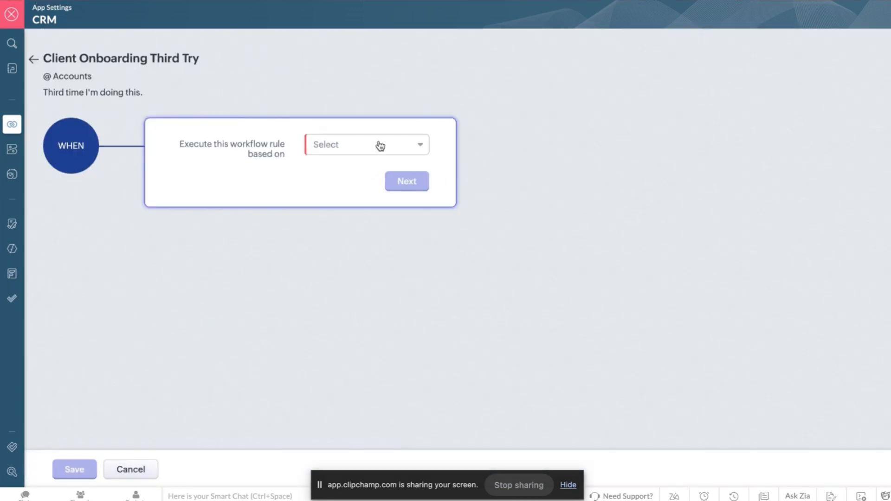
Set the rule to trigger on the record action of an account being created.
click(377, 144)
click(352, 176)
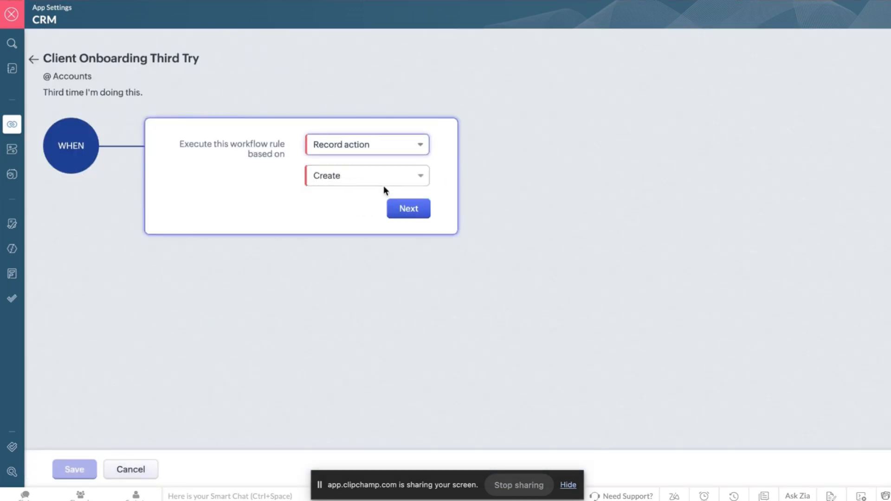
click(408, 207)
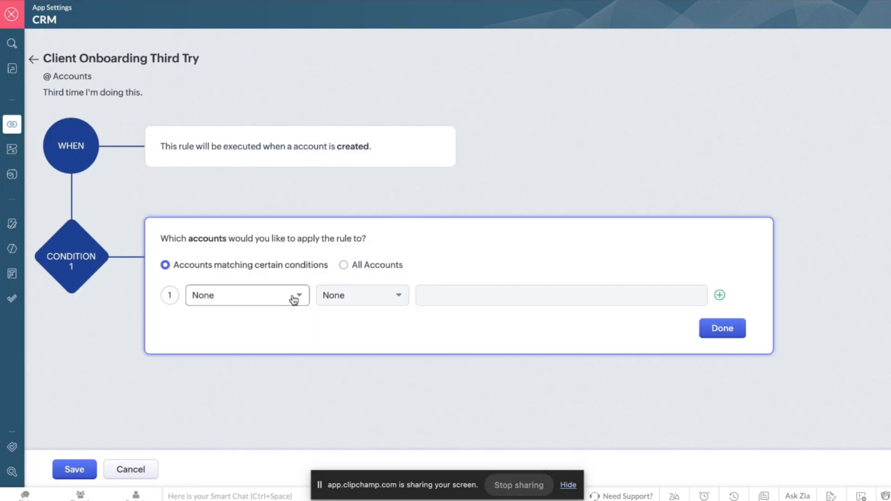
Apply the rule to all accounts and add a Webhook as its instant action.
click(344, 267)
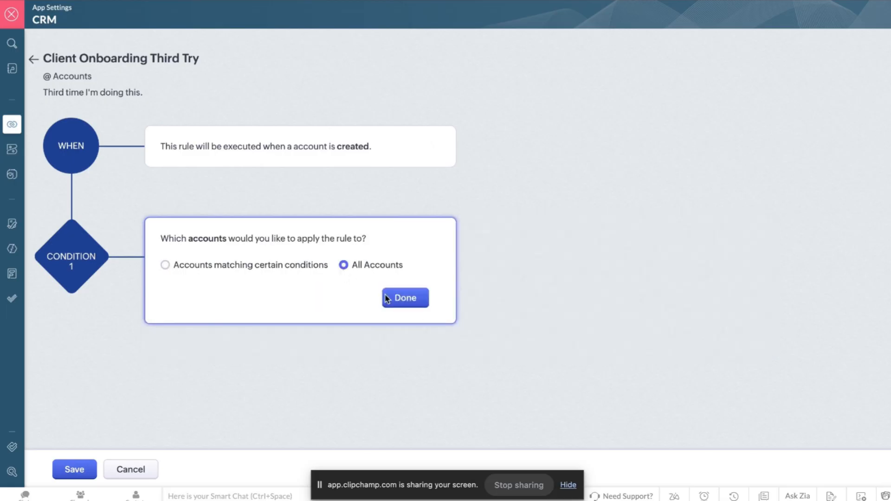
click(413, 302)
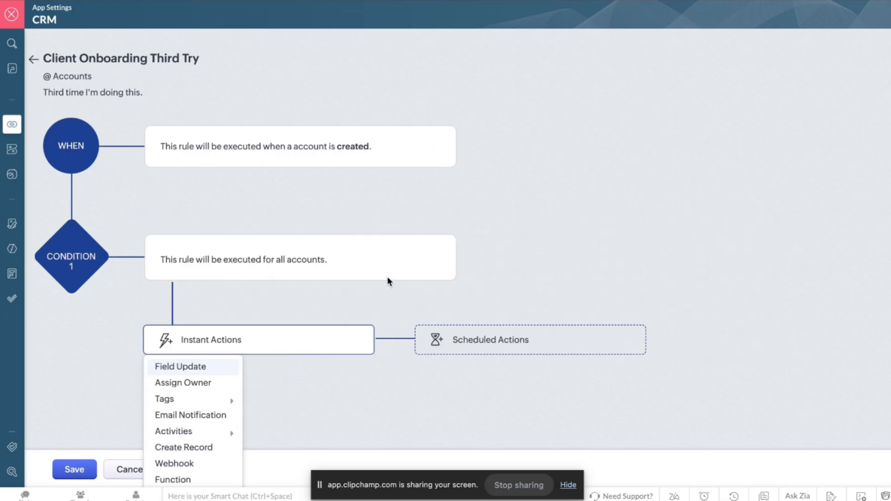
click(193, 464)
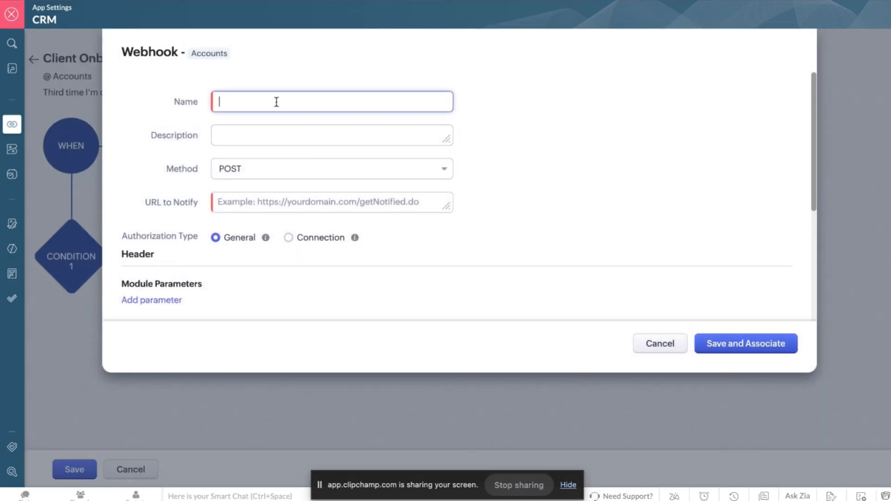
Name the webhook 'n8n client onboarding trigger' with description 'Thnis is the third try, though'.
text(n8n client onboarding trigger)
click(284, 133)
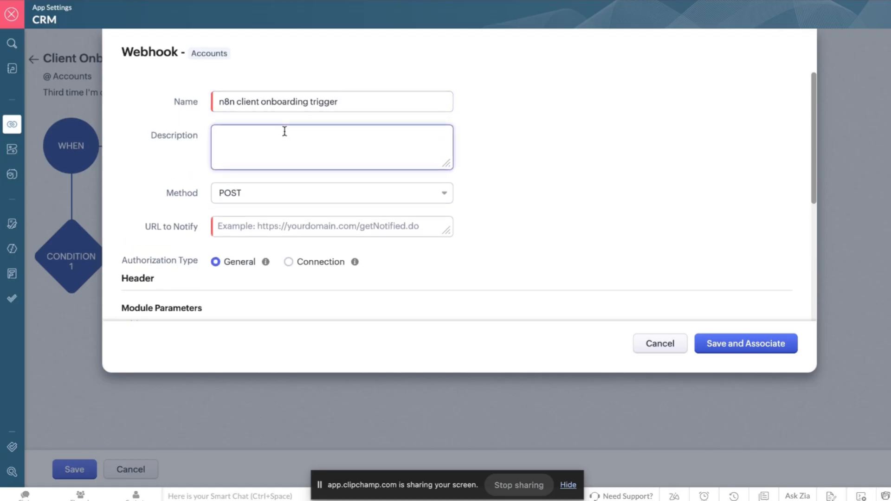
text(Thnis i)
text(s the third t)
text(ry, though, tbh.)
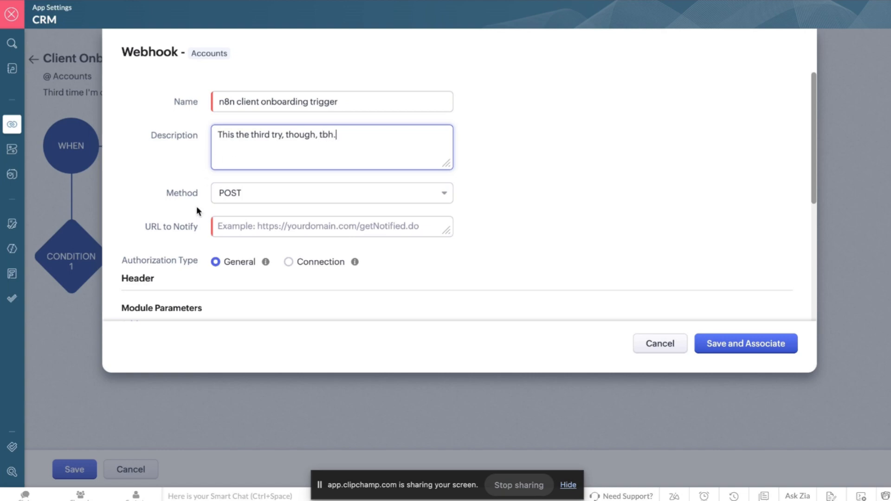
Copy the n8n test webhook URL and paste it into URL to Notify.
click(262, 223)
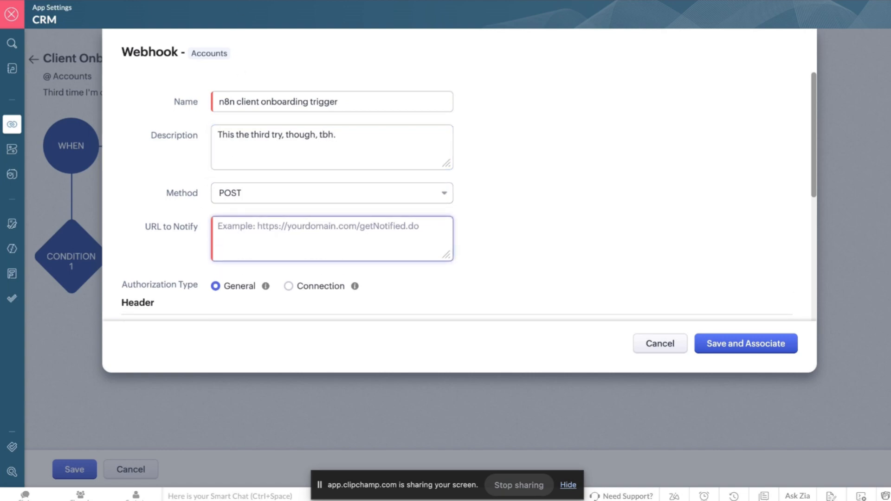
key(alt+Tab)
click(350, 142)
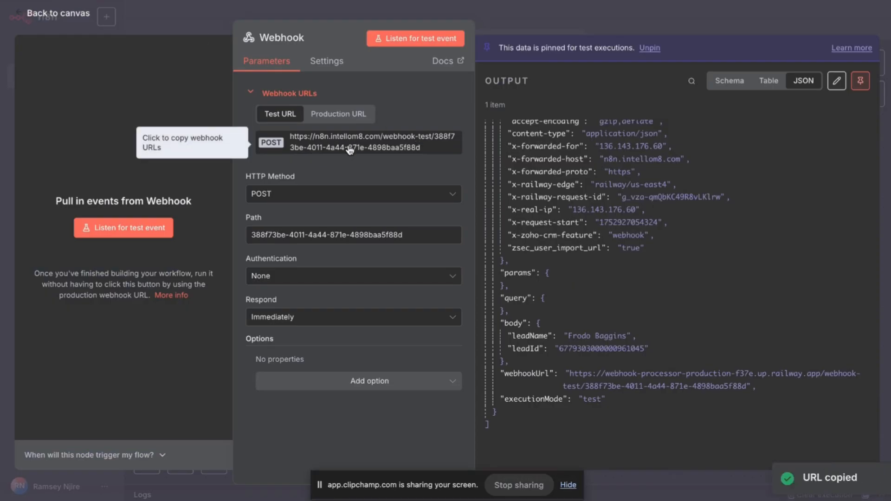
key(alt+Tab)
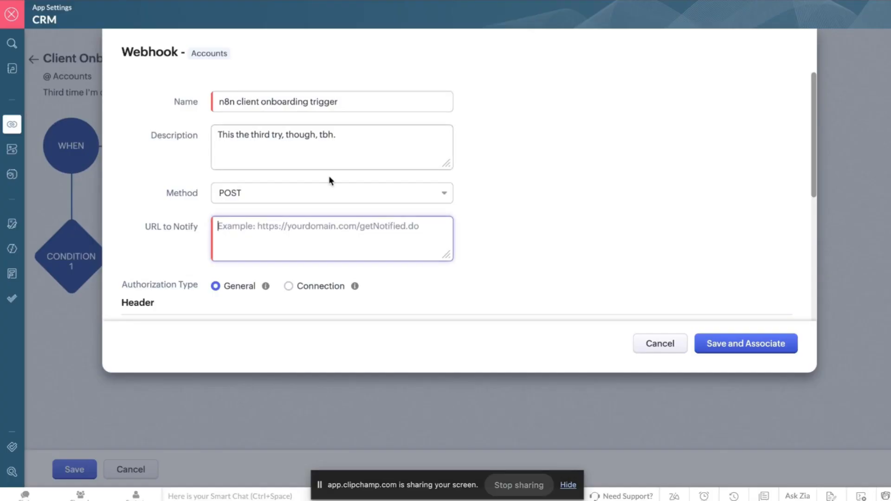
key(ctrl+v)
Set the webhook's request body type to Form-Data.
scroll(265, 270, down, 5)
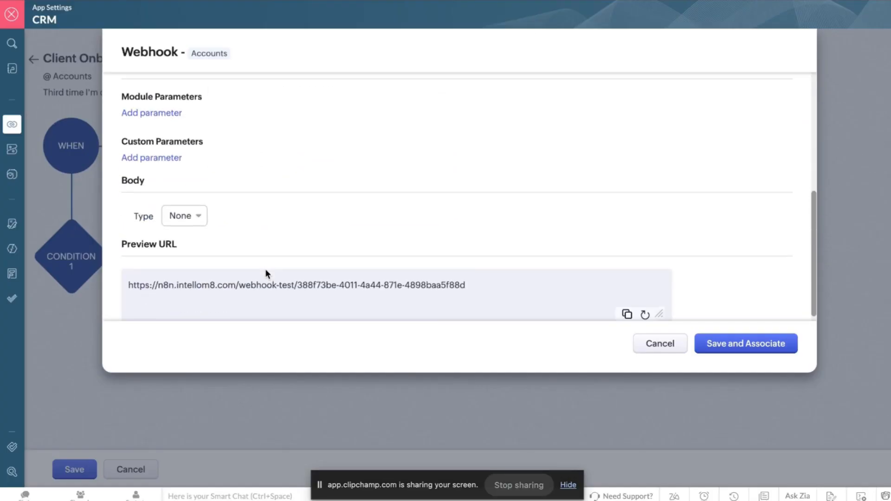
click(176, 209)
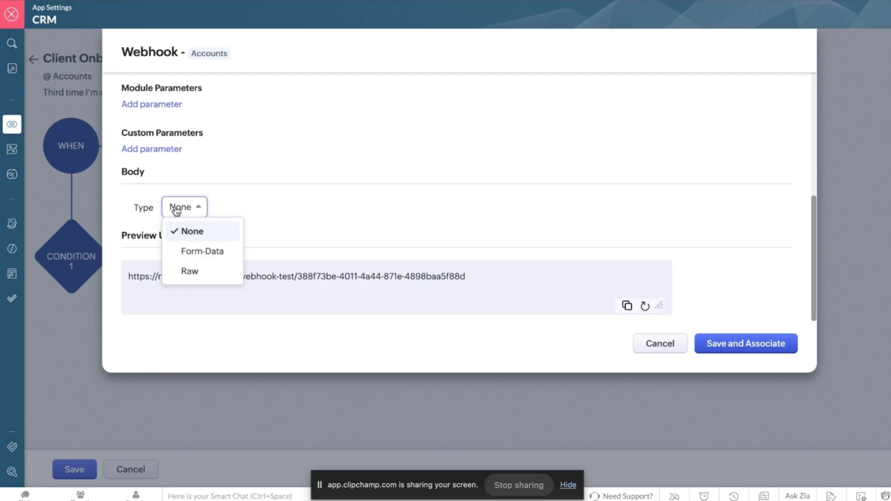
click(193, 253)
scroll(254, 222, down, 3)
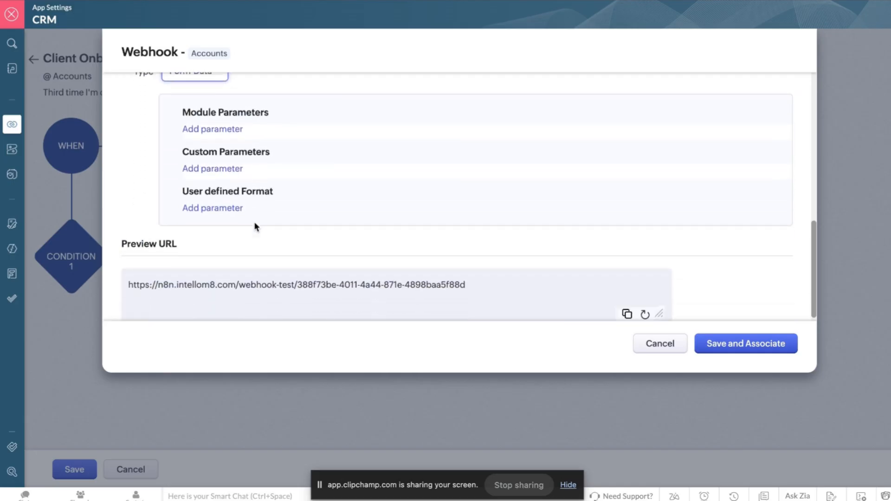
Add a module parameter named 'Account Emai' that sends the Office Email field.
click(224, 131)
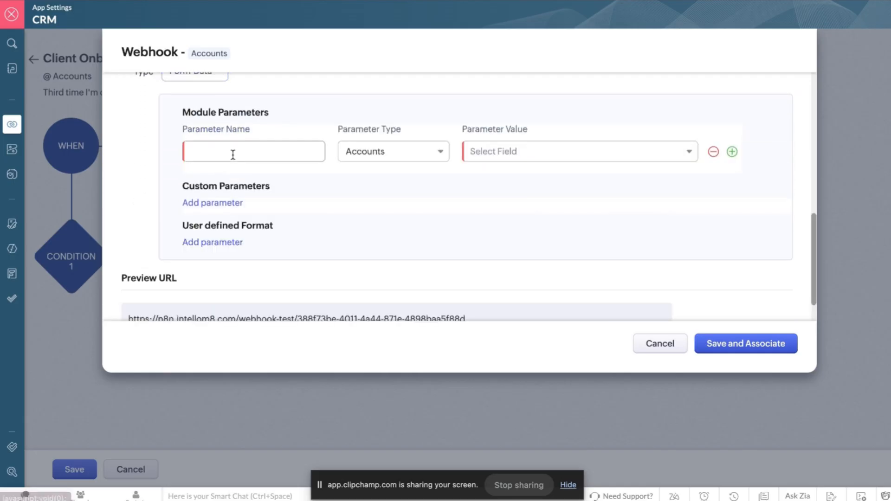
click(527, 155)
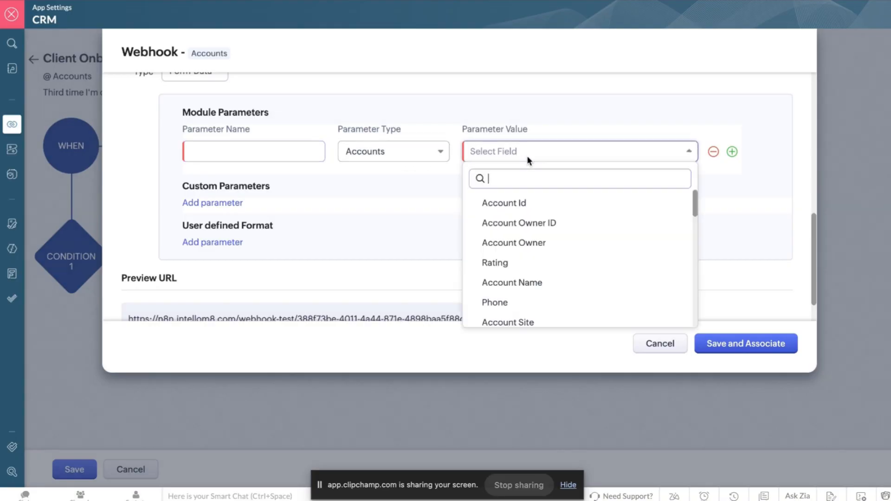
scroll(541, 246, down, 5)
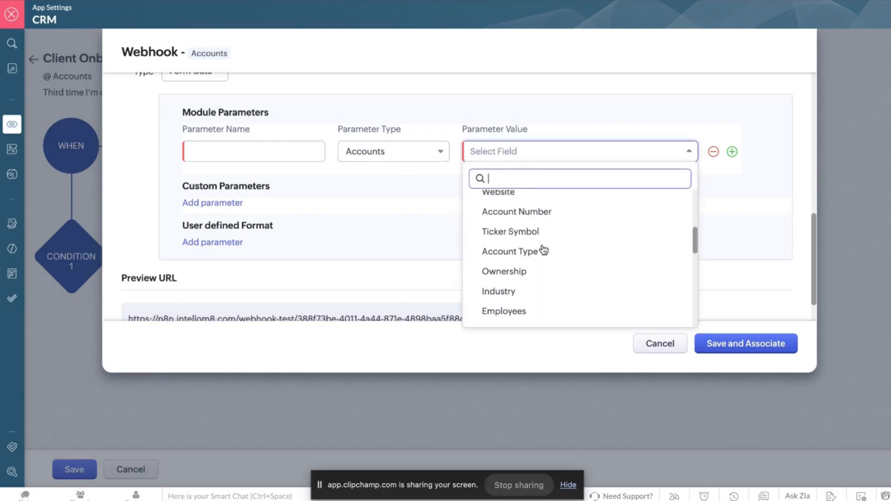
scroll(543, 250, down, 10)
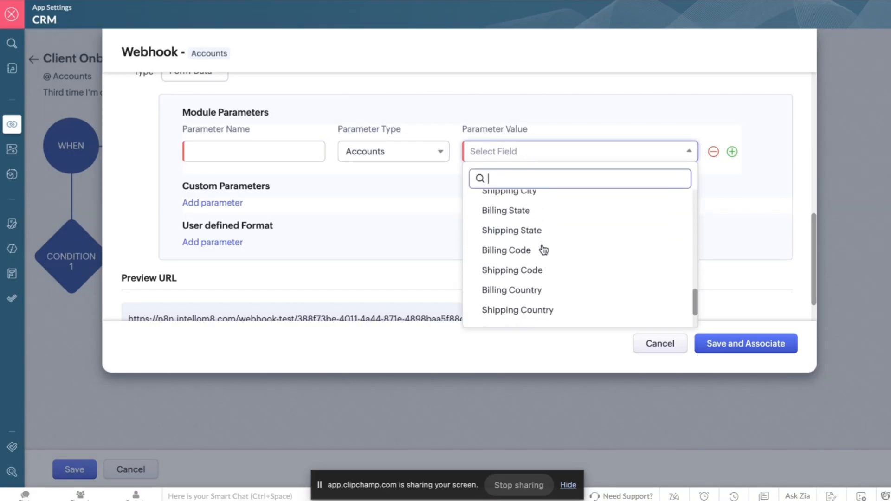
click(516, 313)
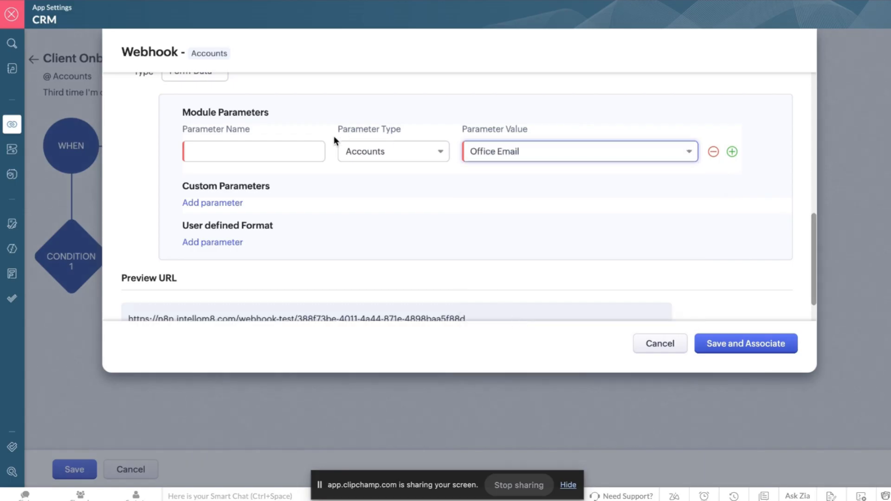
click(265, 152)
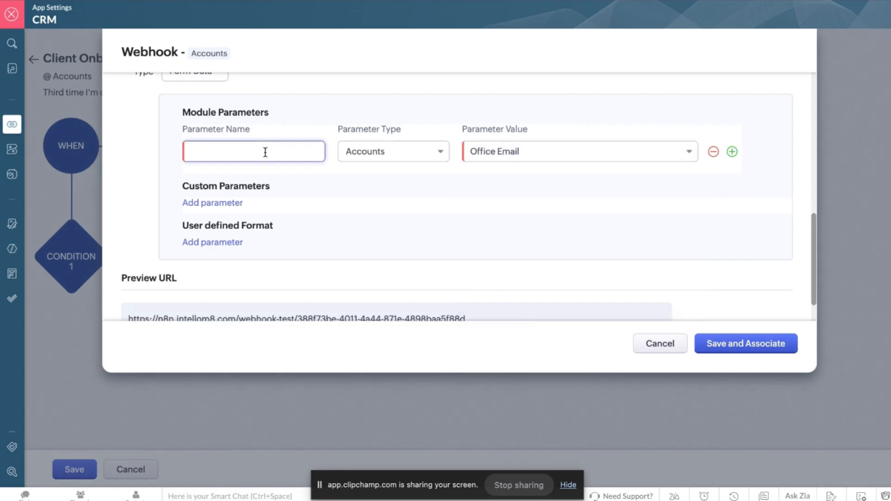
text(Account Email)
click(419, 179)
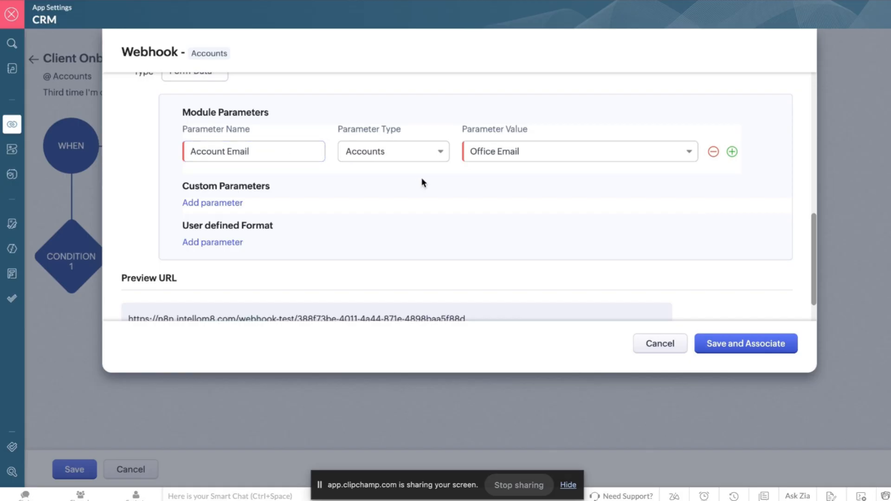
Add an 'Account ID' parameter mapped to Account Id, then save and associate the webhook.
click(732, 153)
click(271, 187)
text(A)
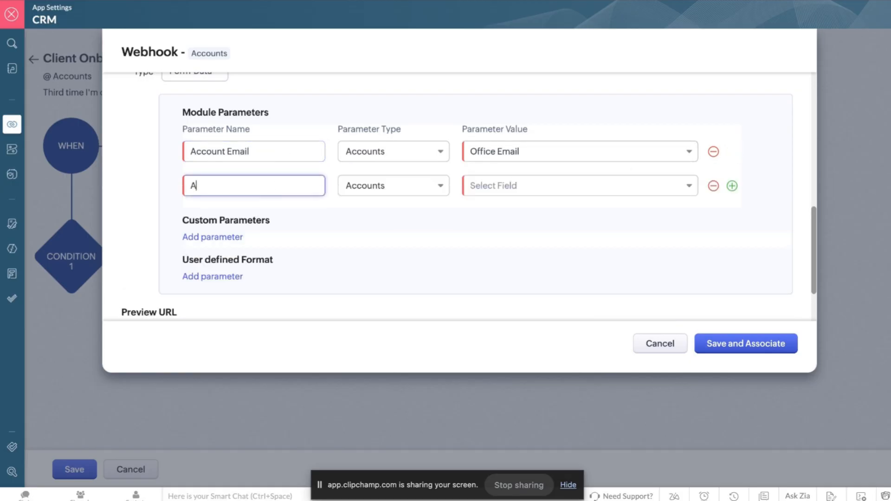
text(ccount ID)
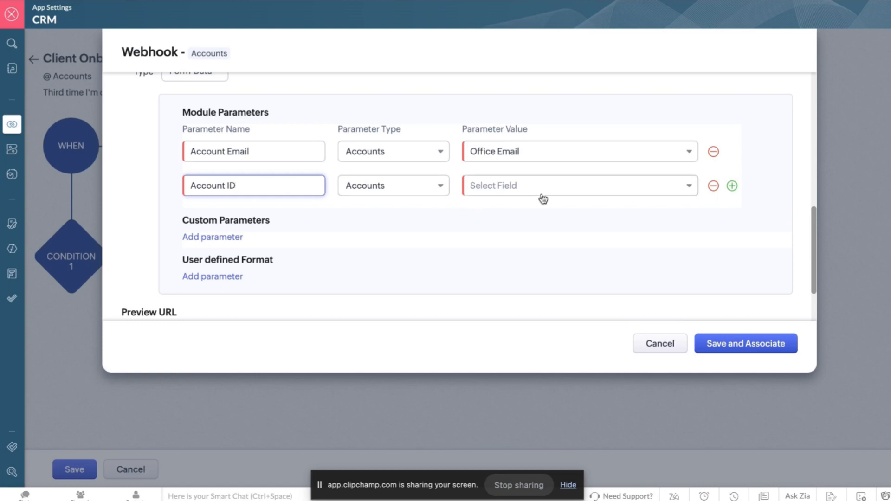
click(559, 196)
click(536, 238)
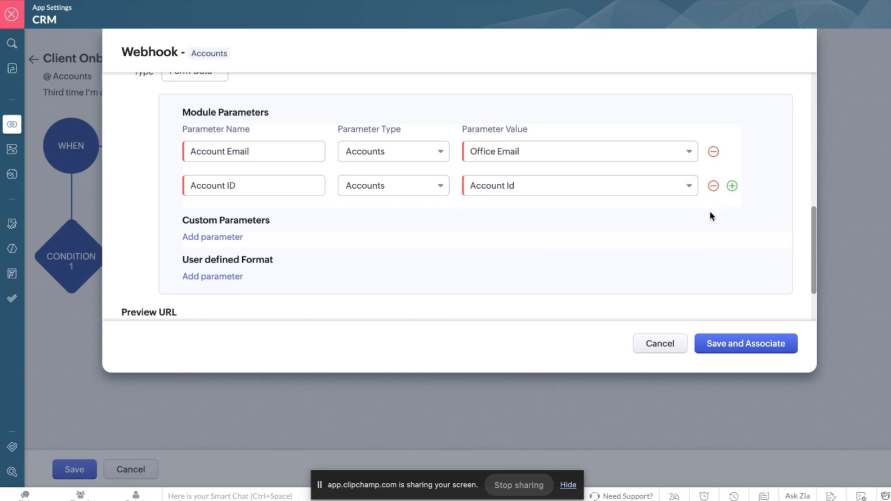
click(738, 349)
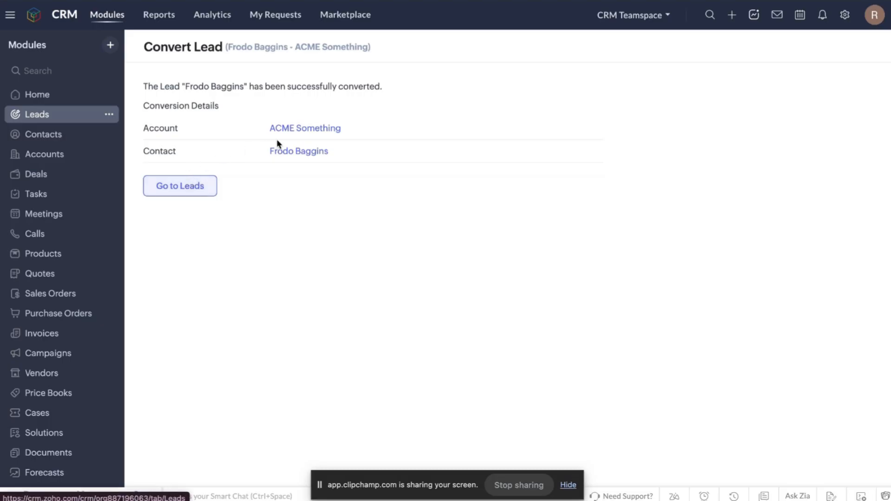
Review the ACME Something account and its extra actions, then return to Leads to create a lead.
click(291, 130)
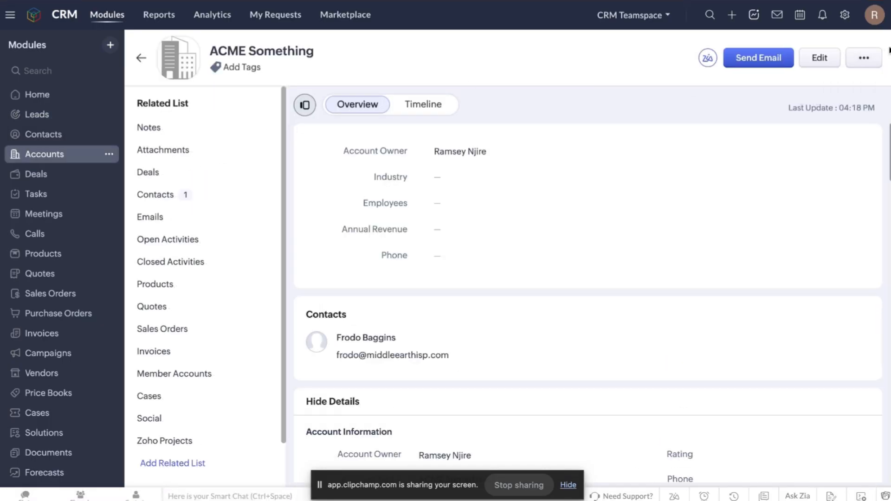
click(867, 57)
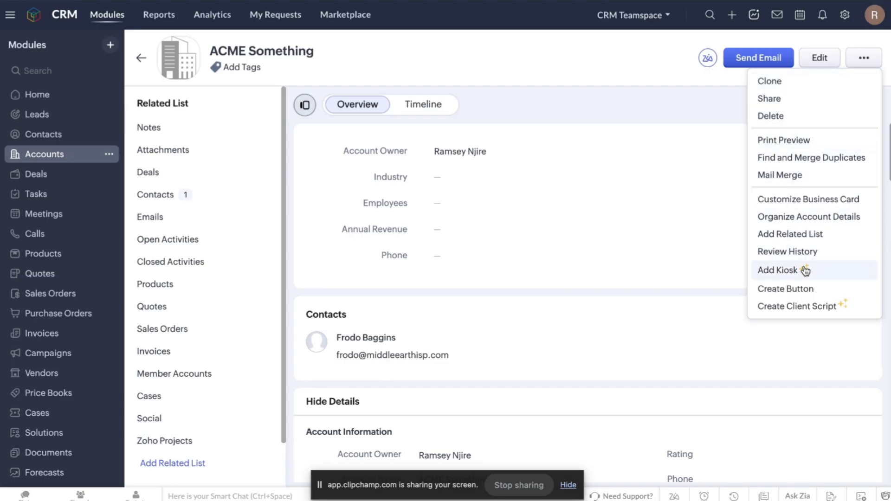
click(561, 79)
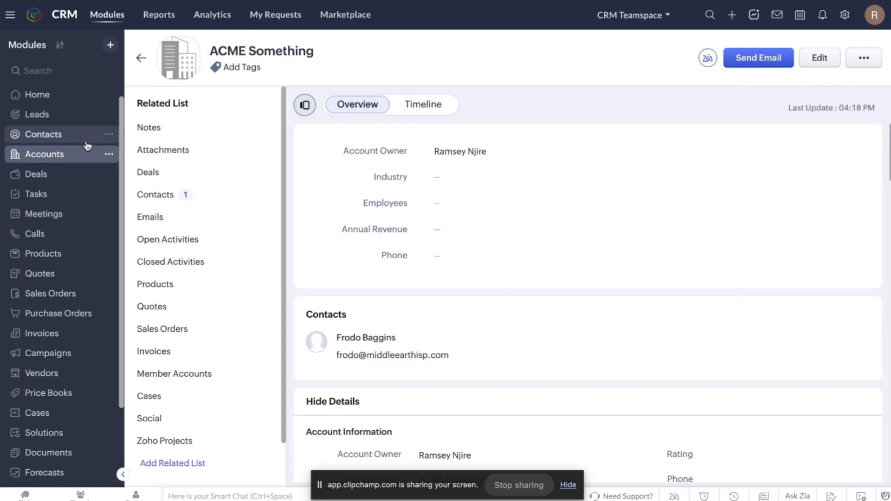
click(56, 114)
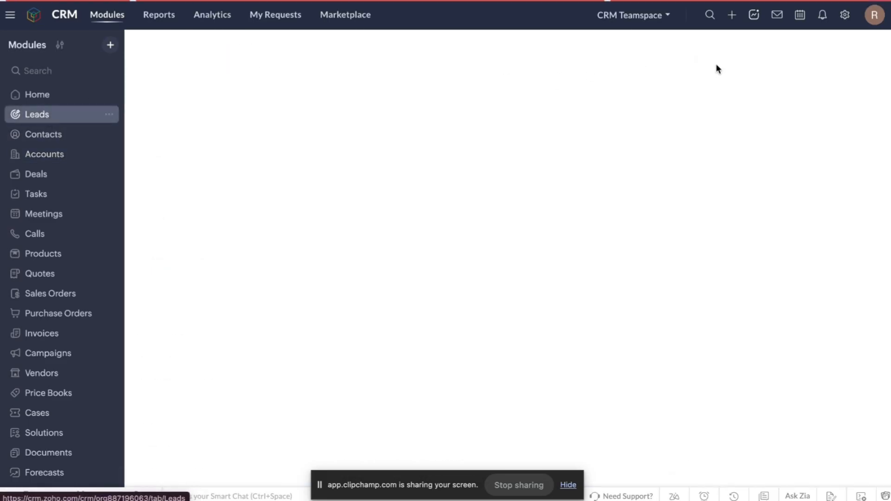
click(748, 52)
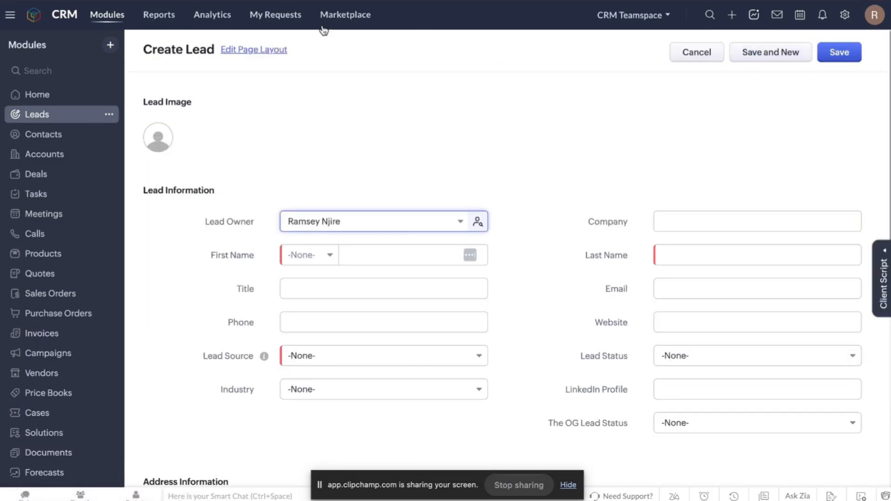
Enter the test lead's first and last name, with company 'The Gaffer's Den'.
scroll(402, 304, down, 2)
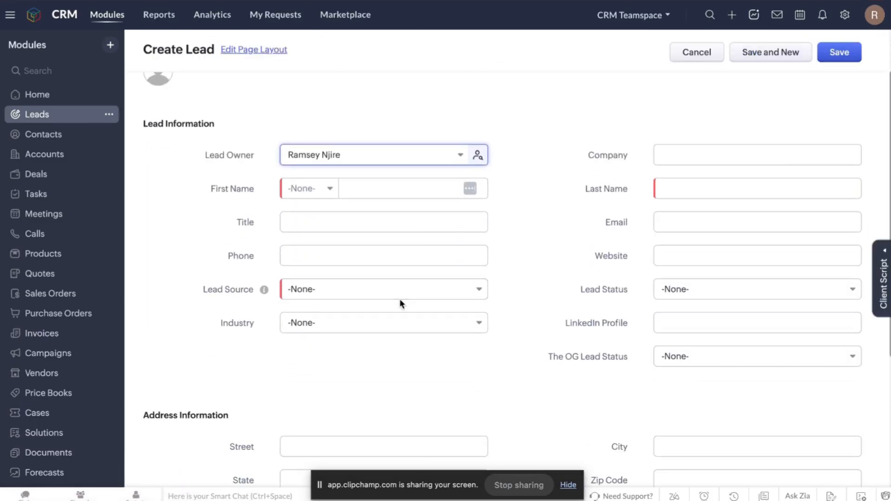
click(406, 194)
text(Samwise)
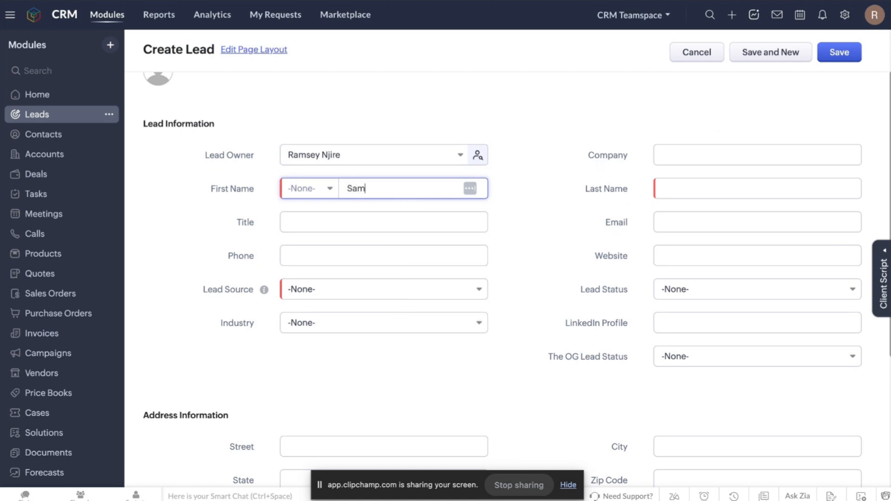
click(713, 180)
text(Gamgee)
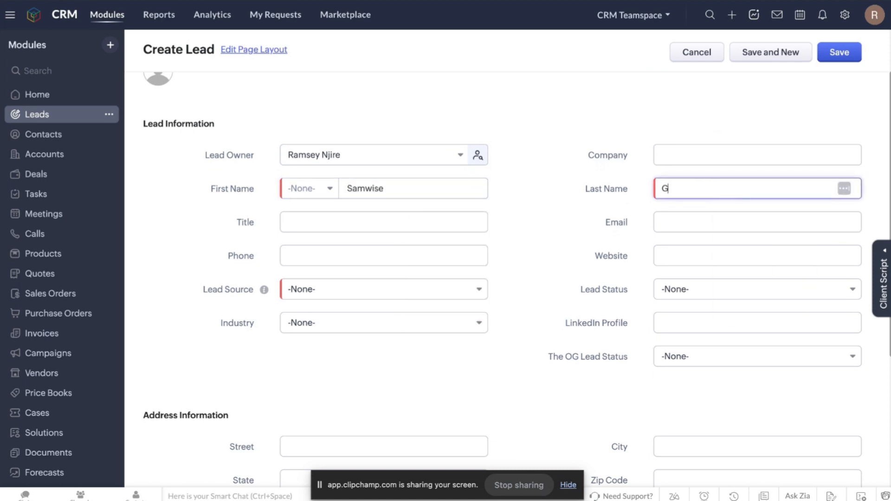
click(740, 162)
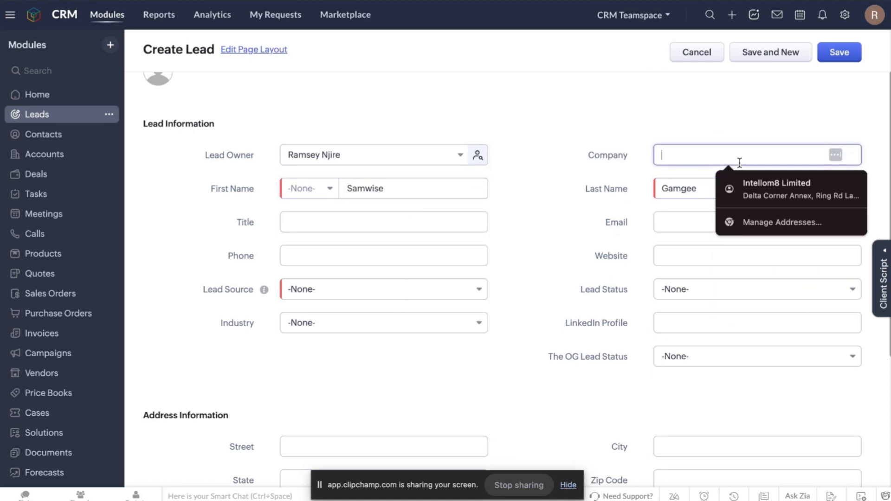
text(The)
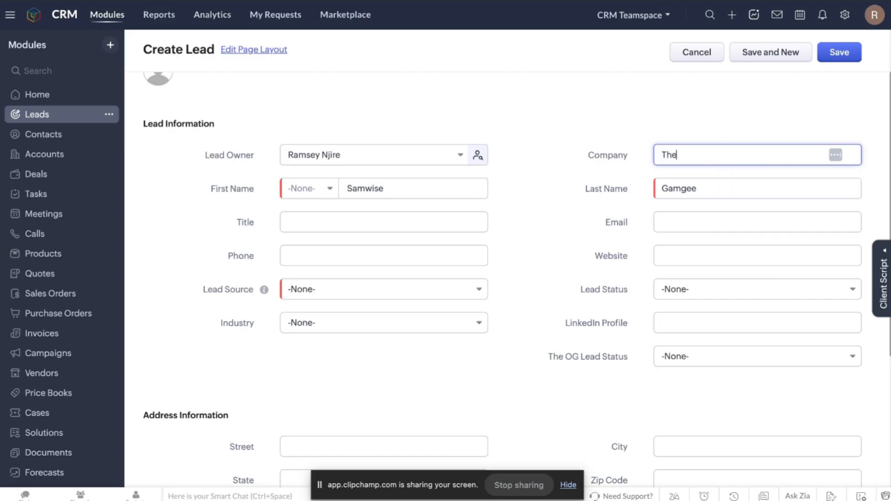
text( Gaffer's Den)
In a new browser tab, Google "what's a gaffer".
right_click(513, 0)
click(538, 0)
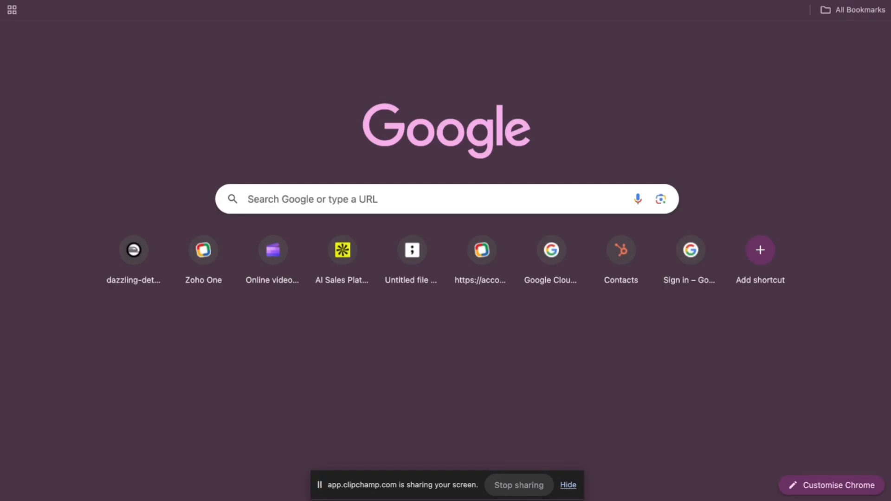
text(g)
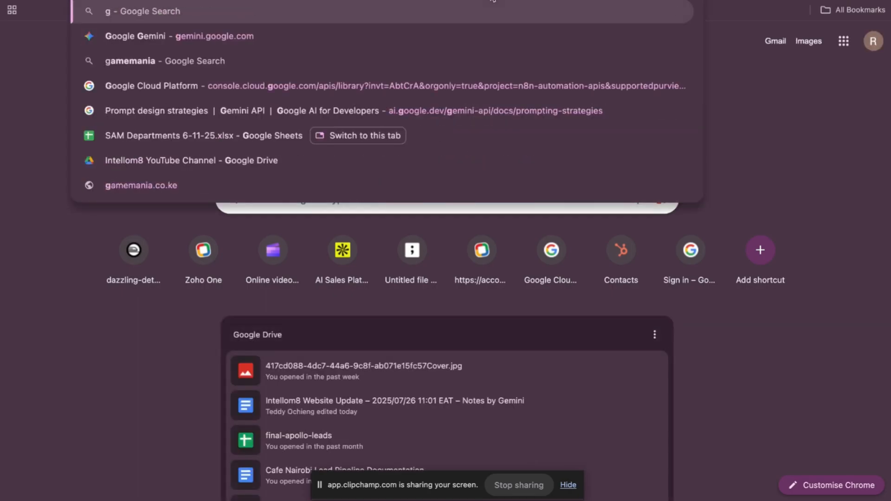
key(BackSpace)
text(what's)
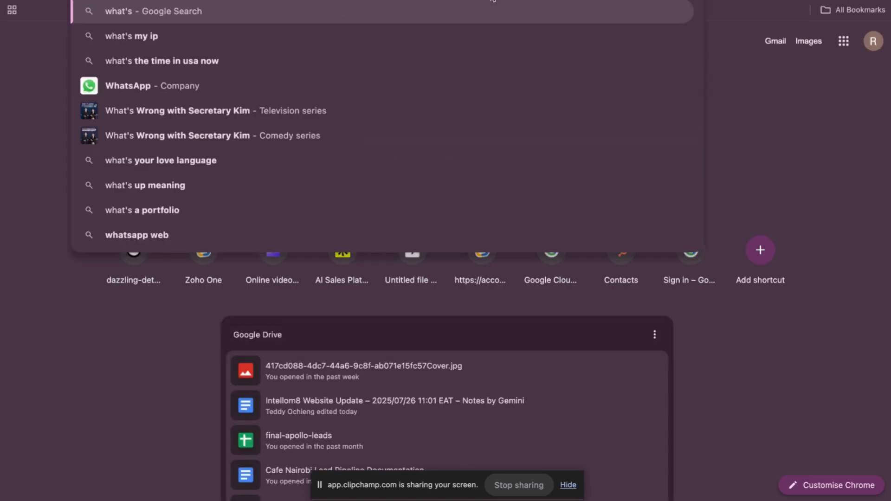
text( a gaffer)
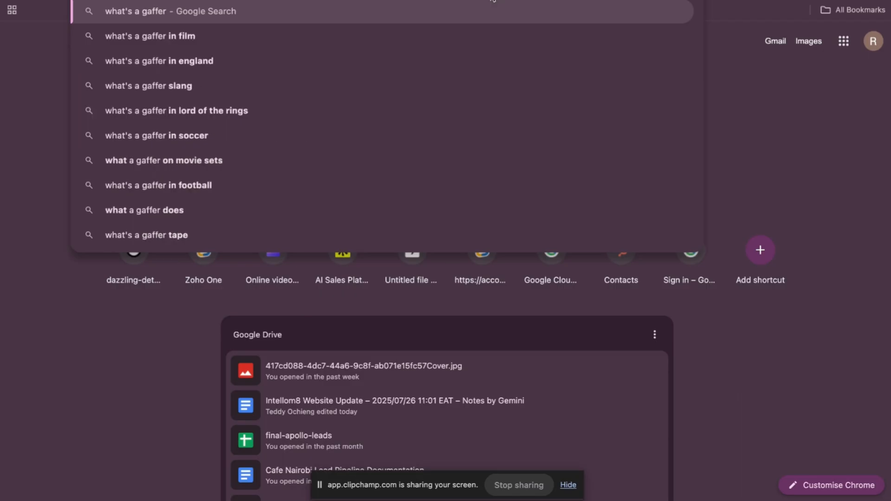
key(Return)
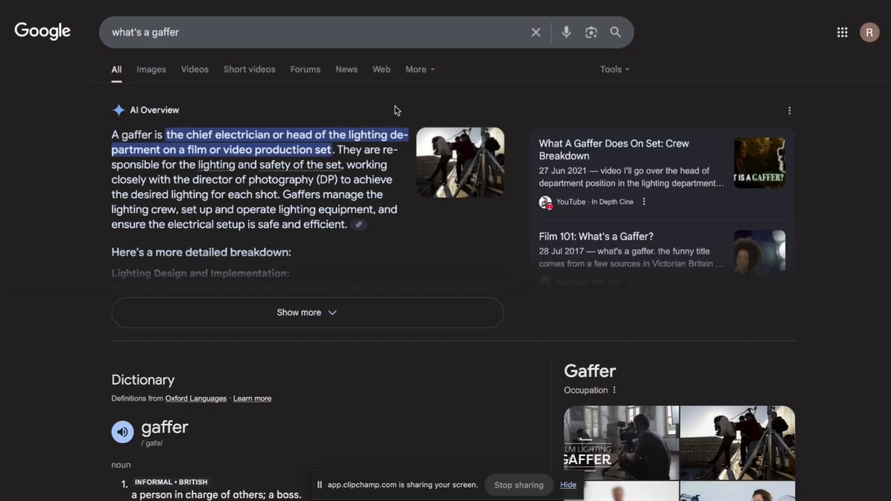
Refine the search to "what's a gaffer in lotr" and expand the full AI Overview.
click(226, 29)
text(in)
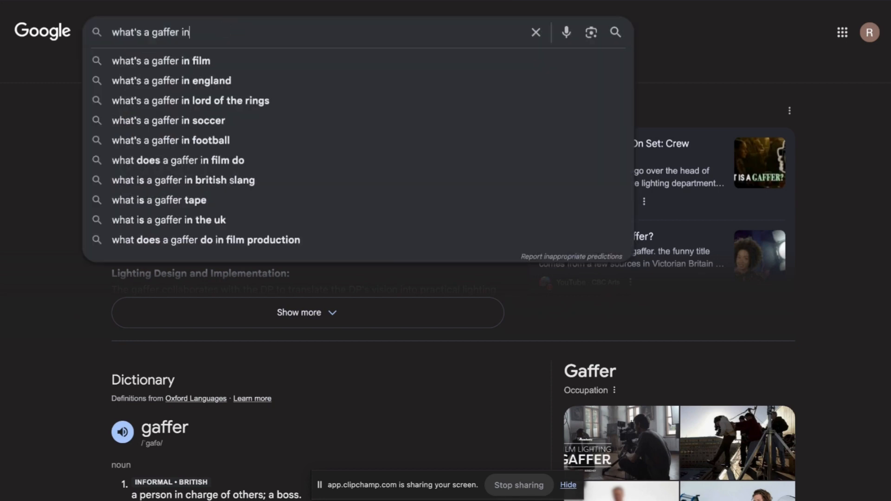
text( lotr)
key(Return)
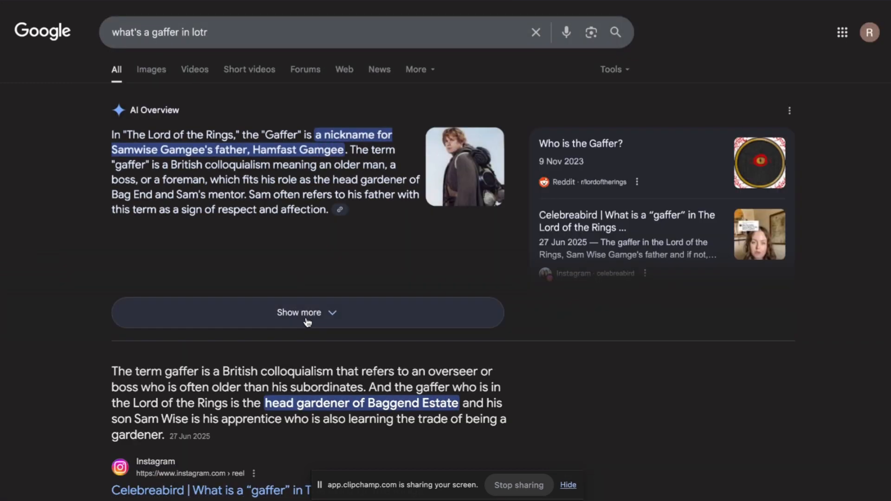
click(307, 317)
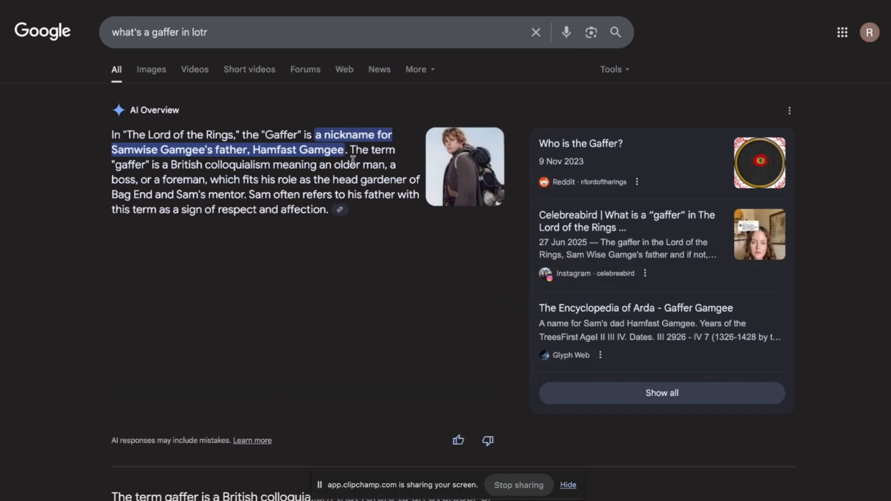
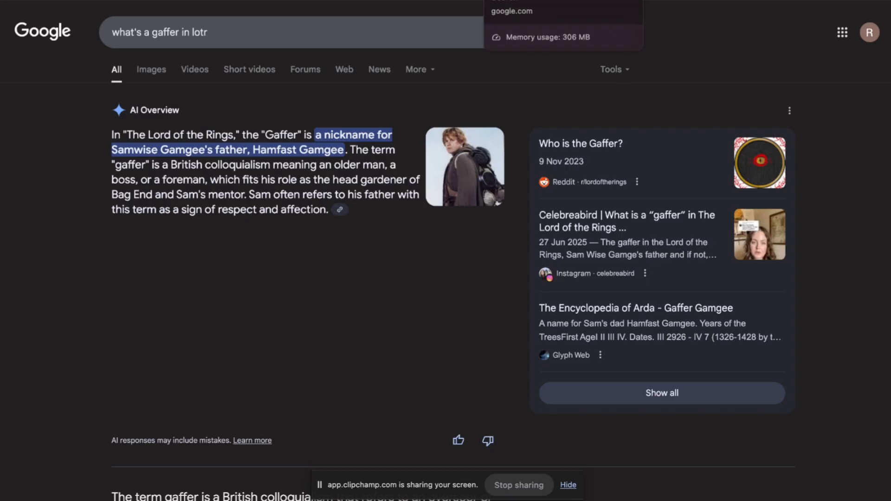
Return from the Google results to the Zoho CRM lead form tab.
click(566, 0)
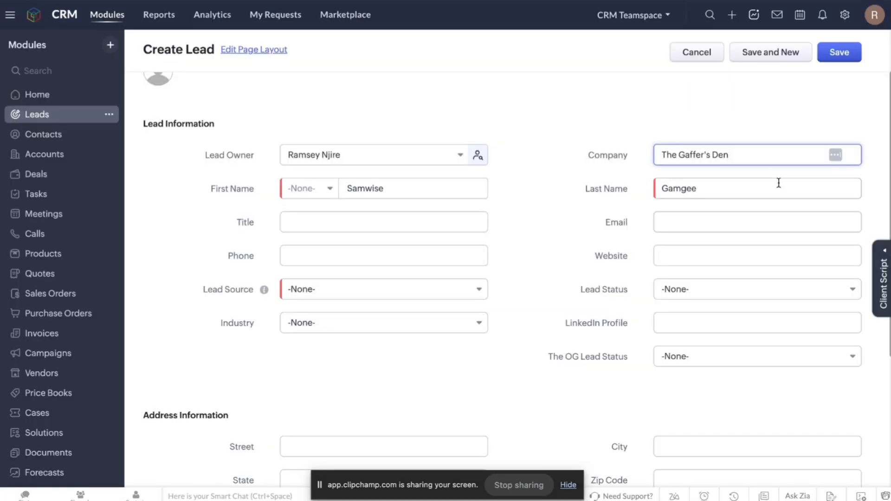
Change the company to 'The Gaffer's Sanctuary' and enter the lead's e-mail address.
key(BackSpace)
key(BackSpace)
key(BackSpace)
key(BackSpace)
key(BackSpace)
text(Garden)
key(BackSpace)
key(BackSpace)
key(BackSpace)
key(BackSpace)
key(BackSpace)
text(Sand)
text(tuary)
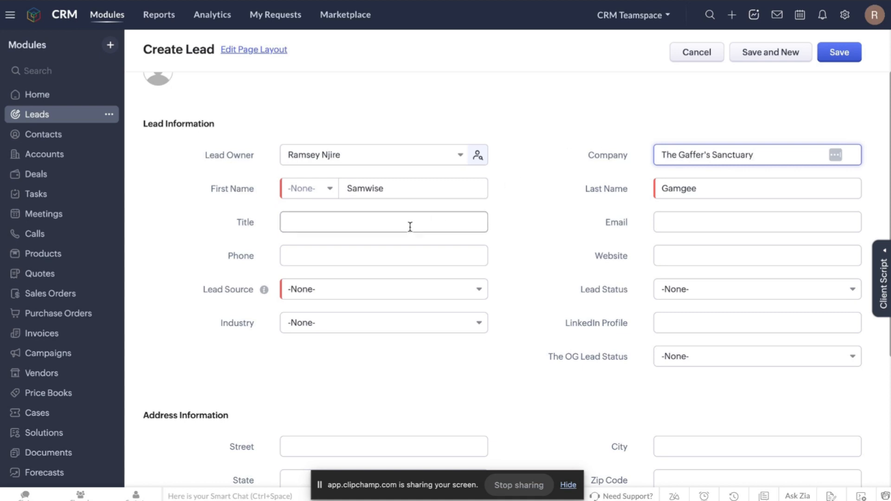
click(673, 224)
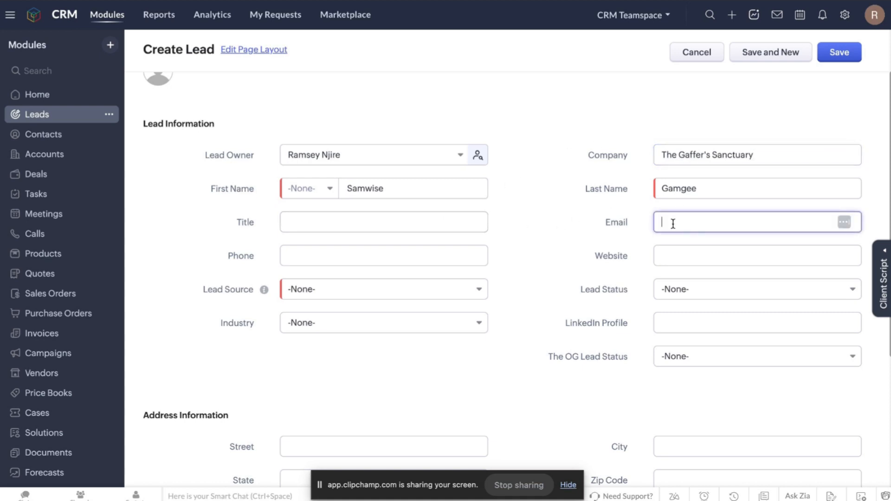
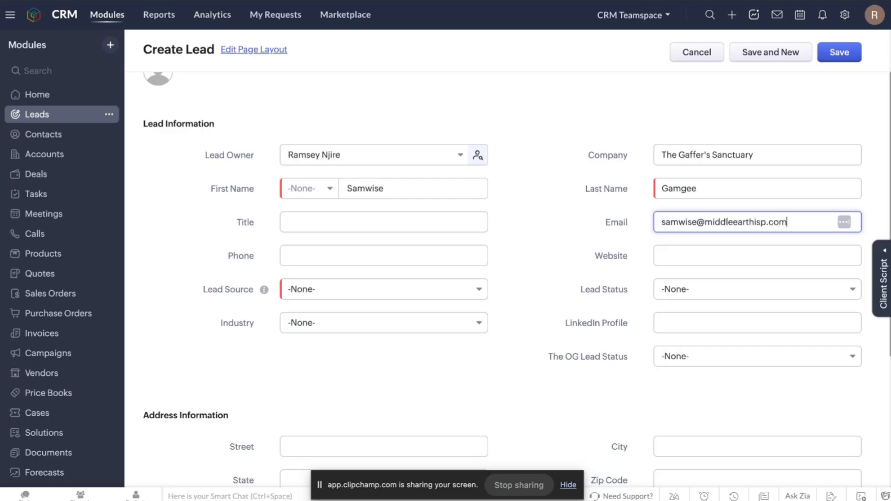
Review the Lead Status options and leave it as -None-.
scroll(644, 291, down, 2)
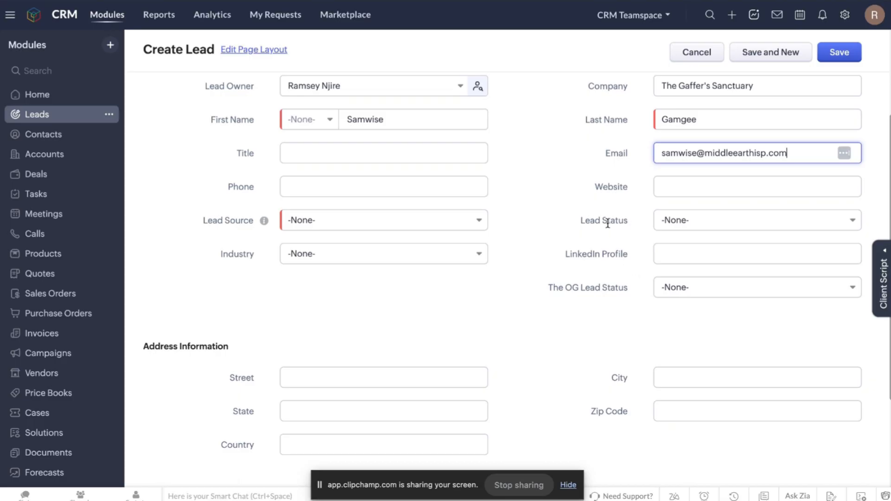
scroll(607, 222, down, 1)
click(676, 191)
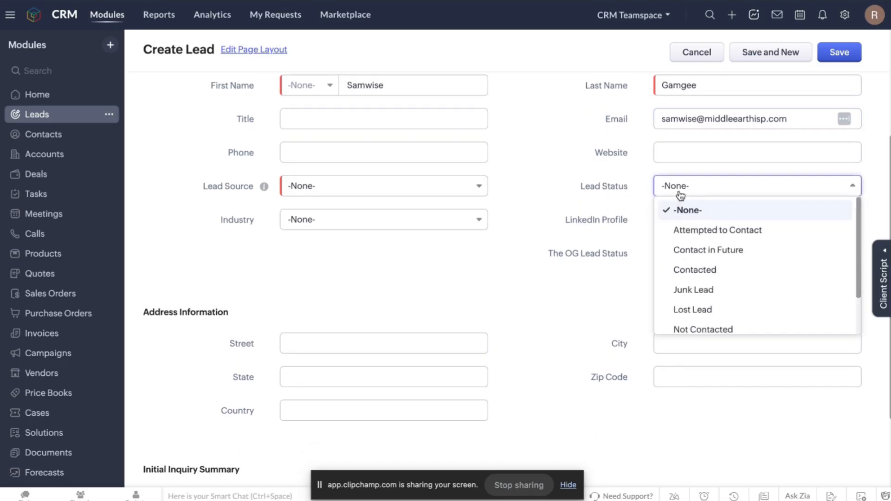
click(580, 191)
scroll(580, 191, down, 2)
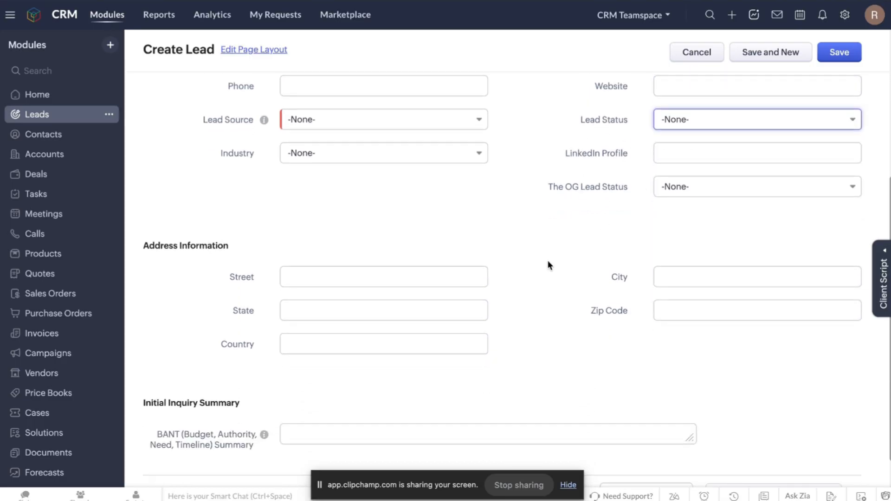
scroll(538, 265, down, 1)
scroll(537, 263, up, 6)
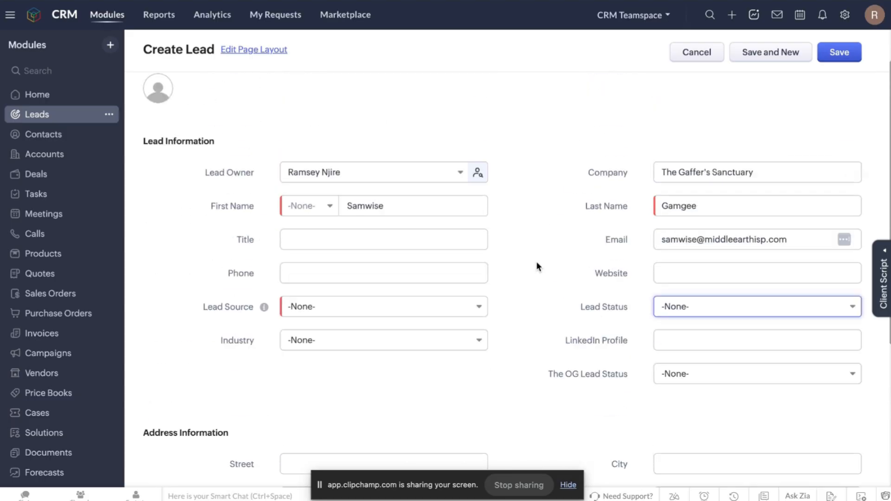
scroll(537, 264, down, 1)
scroll(537, 263, up, 2)
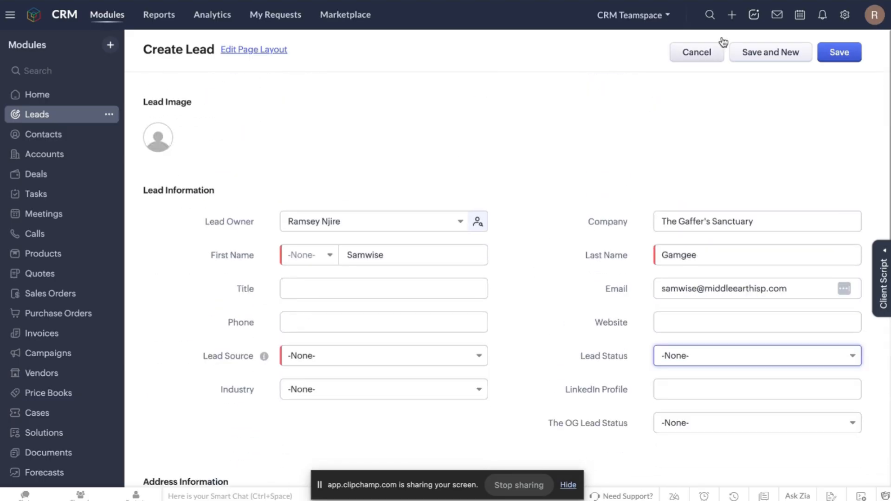
Set Lead Source to YouTube and save the new lead.
click(845, 54)
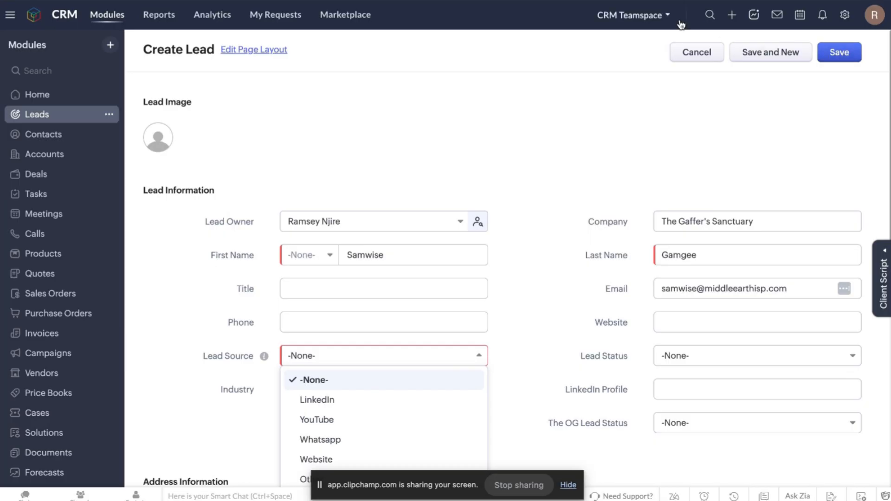
click(839, 52)
click(330, 420)
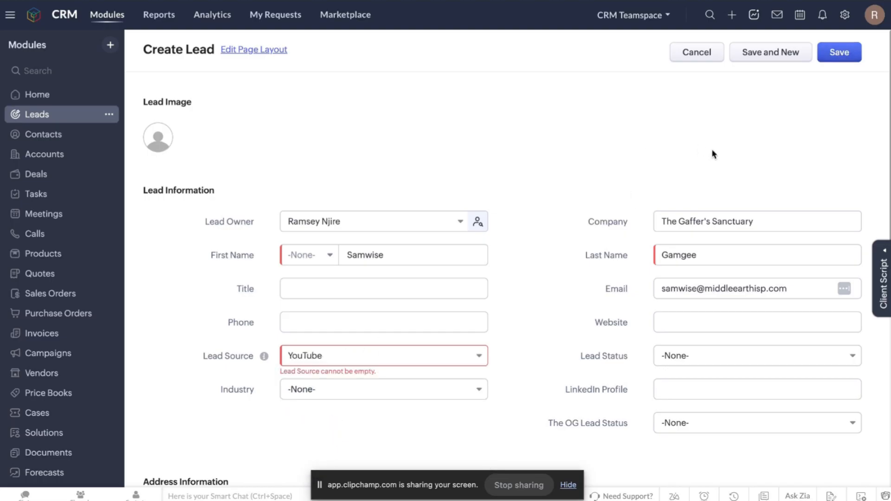
click(839, 52)
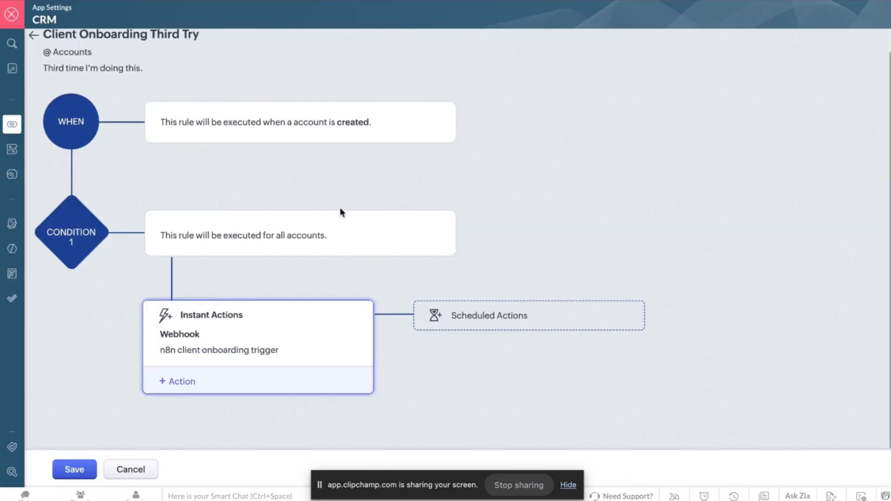
Save the Client Onboarding Third Try rule, then start n8n's Webhook listening for a test event.
click(80, 470)
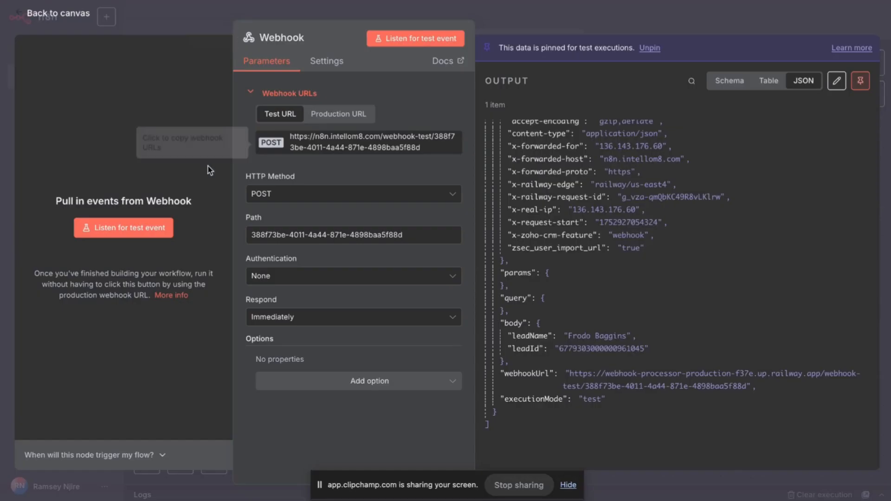
click(152, 226)
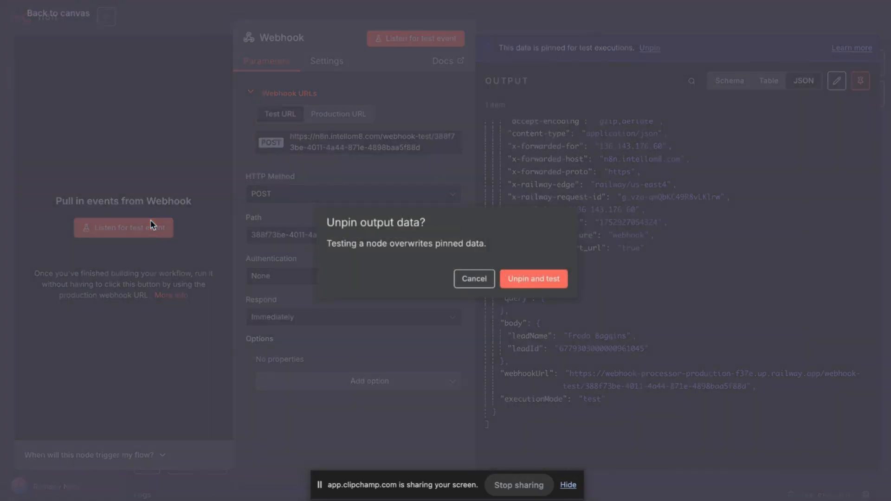
Unpin the Webhook's old output to start the test, then open the lead's Convert page.
click(534, 279)
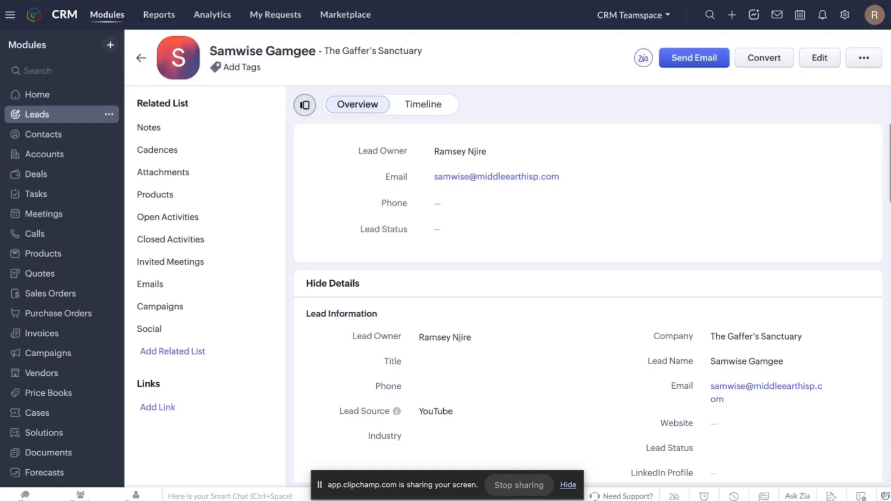
click(778, 61)
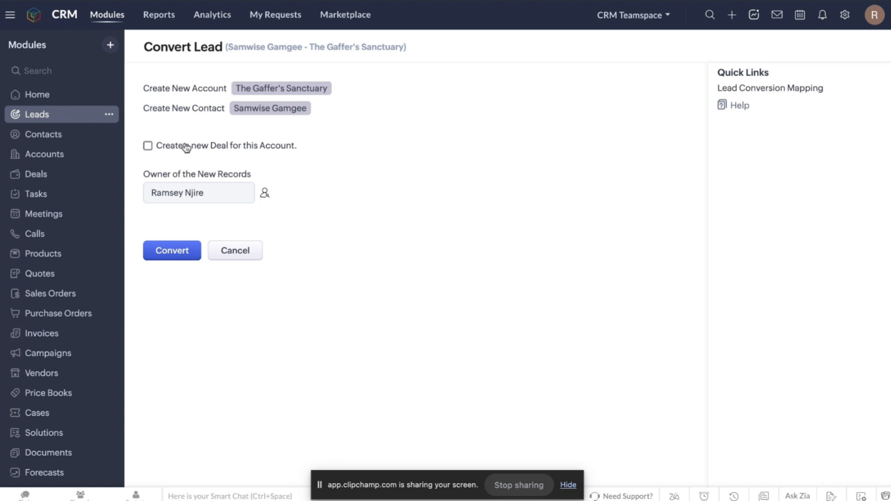
Convert the lead into an account and contact, then view n8n's received webhook output.
click(178, 255)
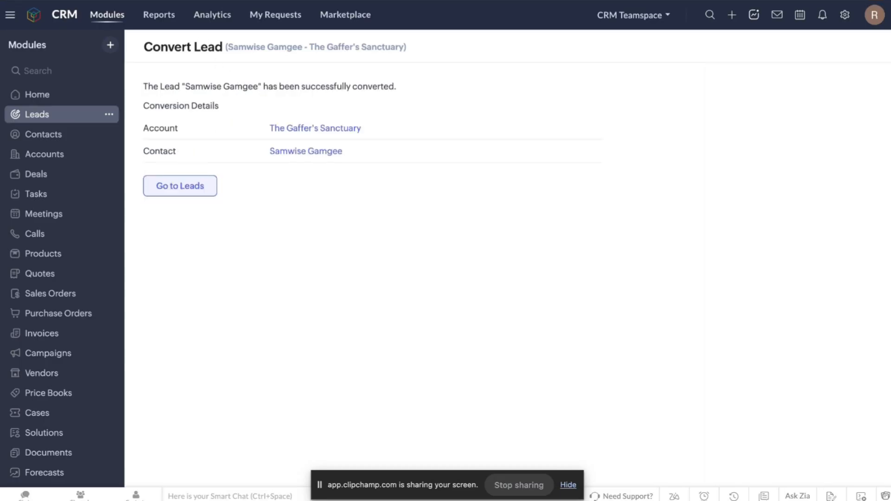
key(ctrl+Tab)
scroll(596, 277, down, 3)
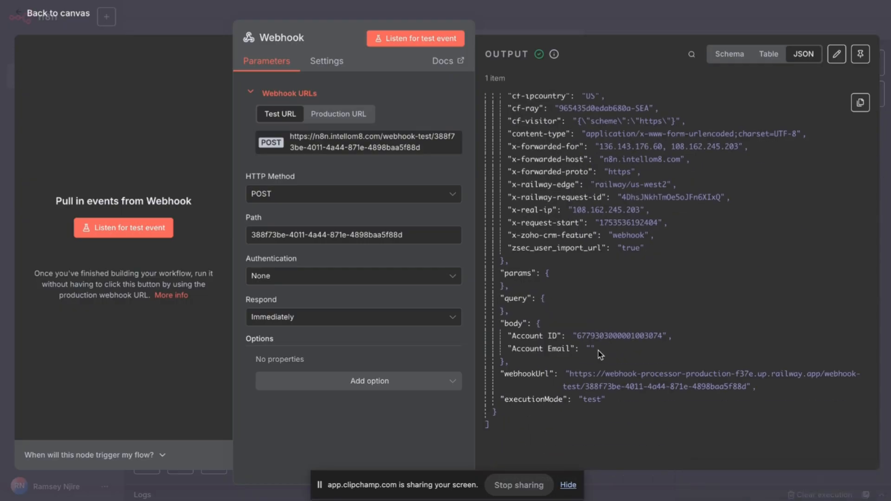
Scroll the n8n JSON output to check the Account ID and blank Account Email.
scroll(598, 369, up, 1)
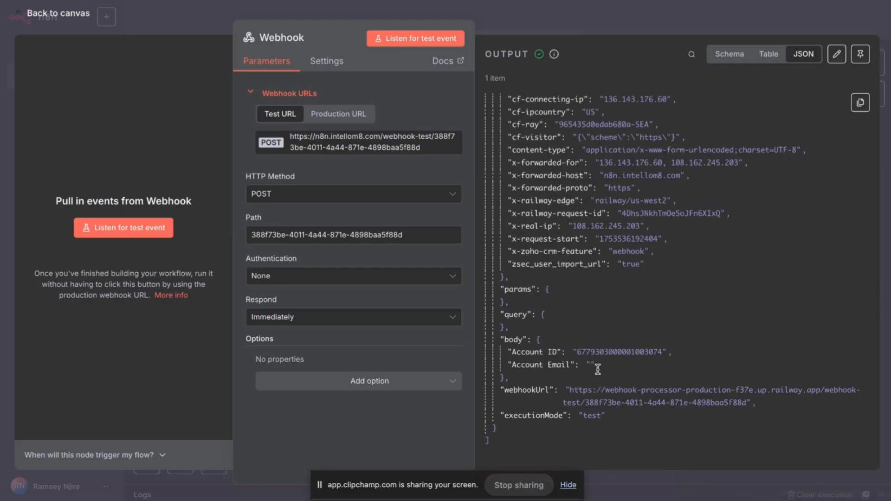
scroll(598, 369, up, 1)
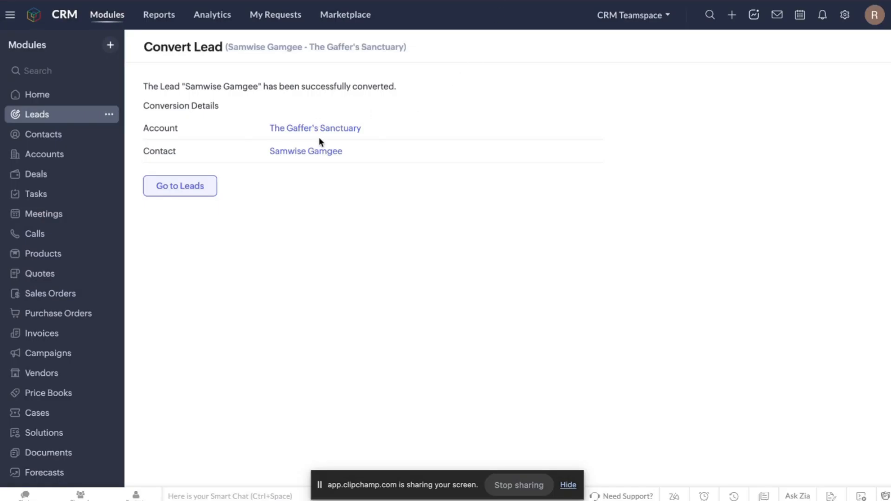
Open The Gaffer's Sanctuary account and step through page matches for 'email'.
click(321, 129)
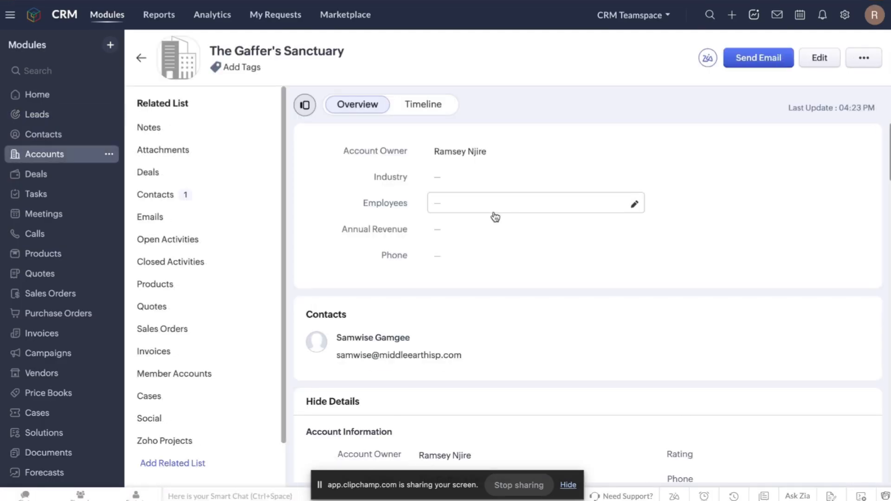
key(ctrl+f)
text(email)
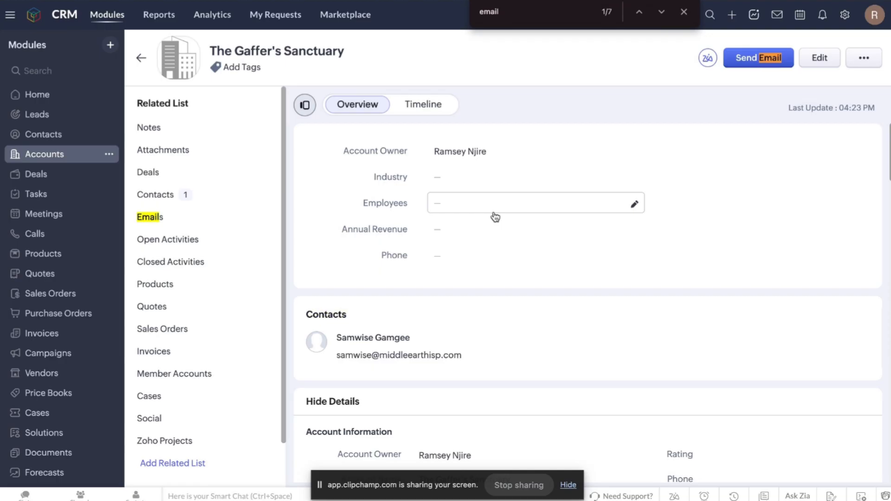
click(154, 217)
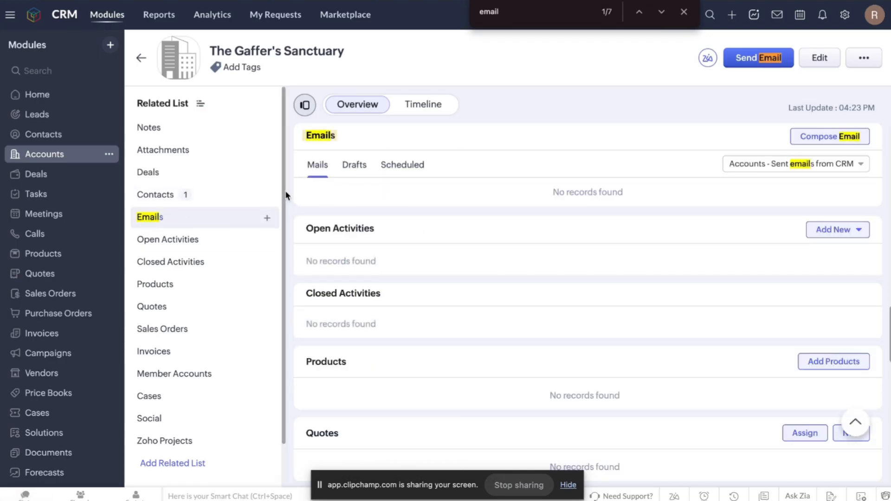
click(663, 12)
click(663, 13)
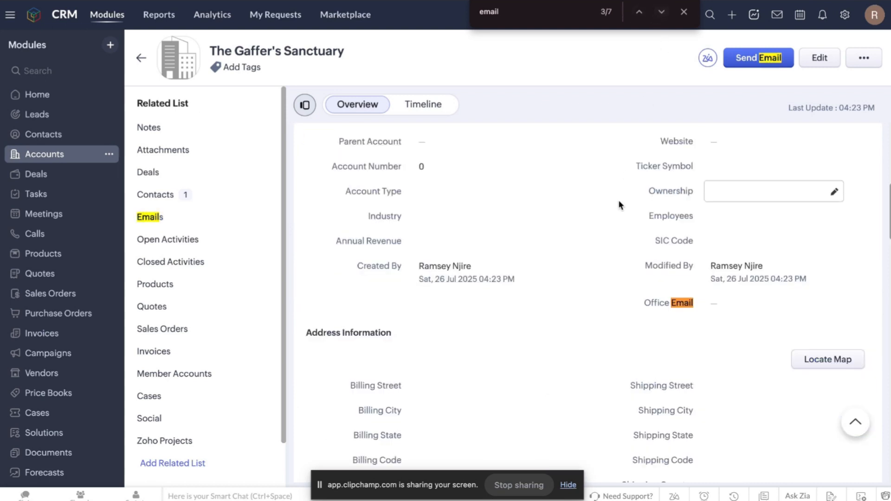
click(656, 14)
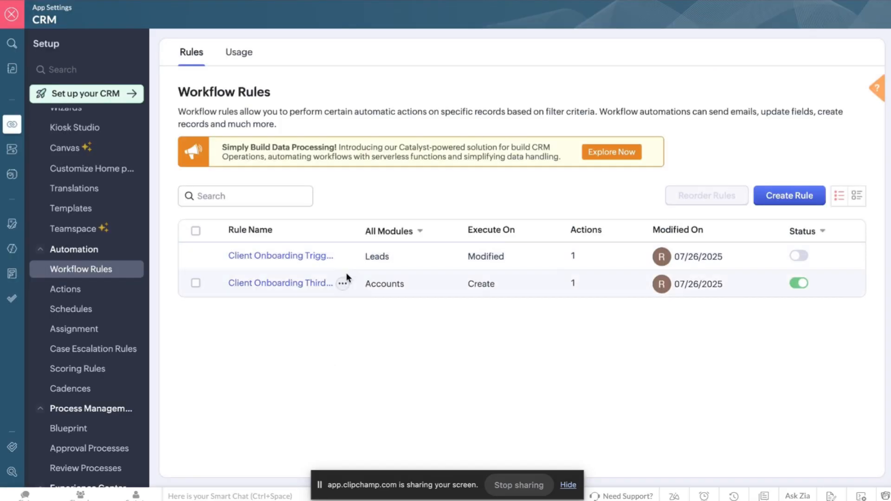
Open the Client Onboarding Third Try rule's webhook action for editing.
mouse_move(292, 285)
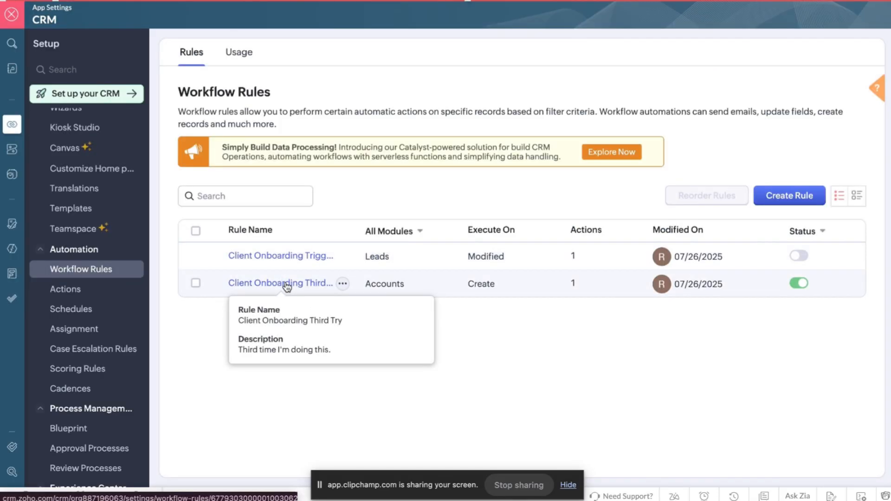
click(287, 284)
scroll(371, 294, down, 1)
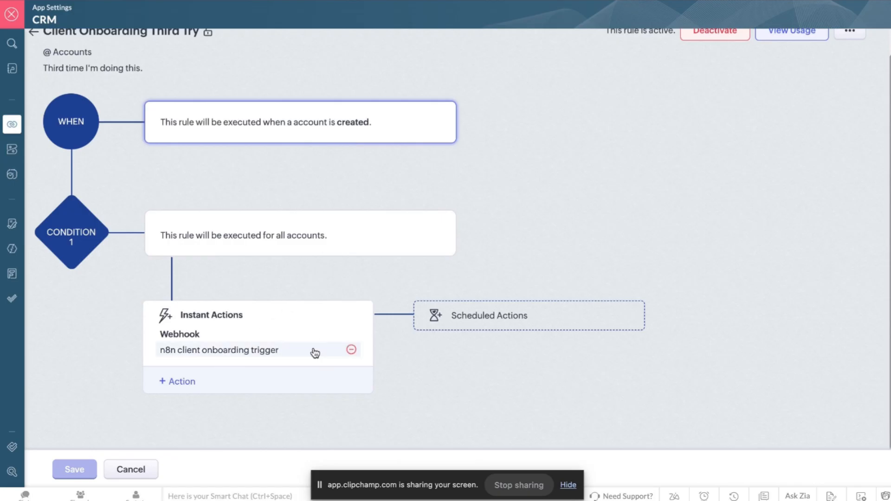
click(201, 352)
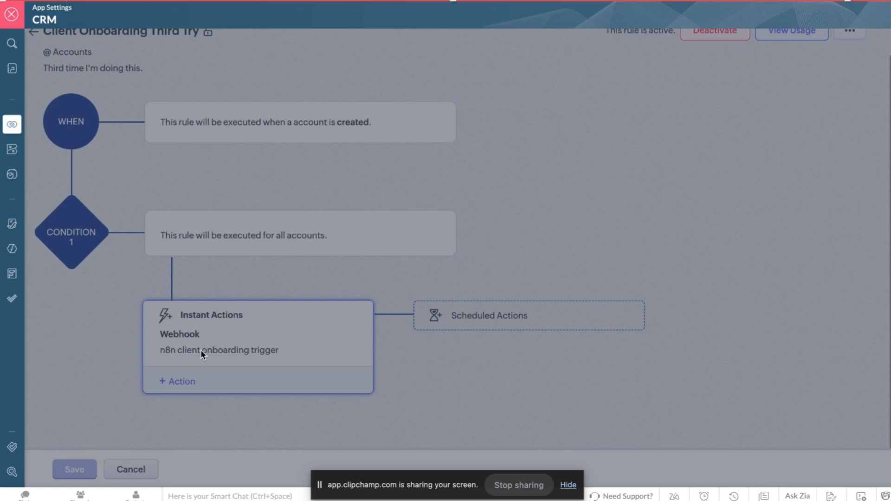
Confirm Account Email maps to Office Email, then cancel the webhook editor unchanged.
scroll(341, 128, down, 5)
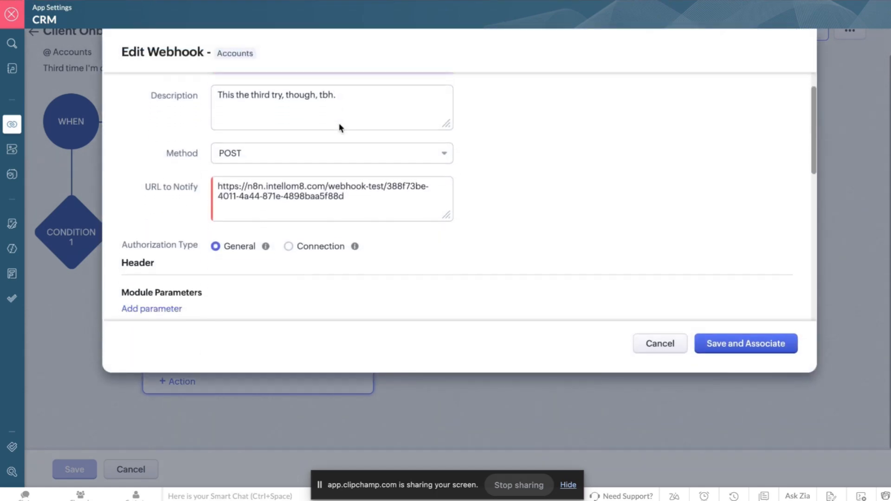
click(609, 174)
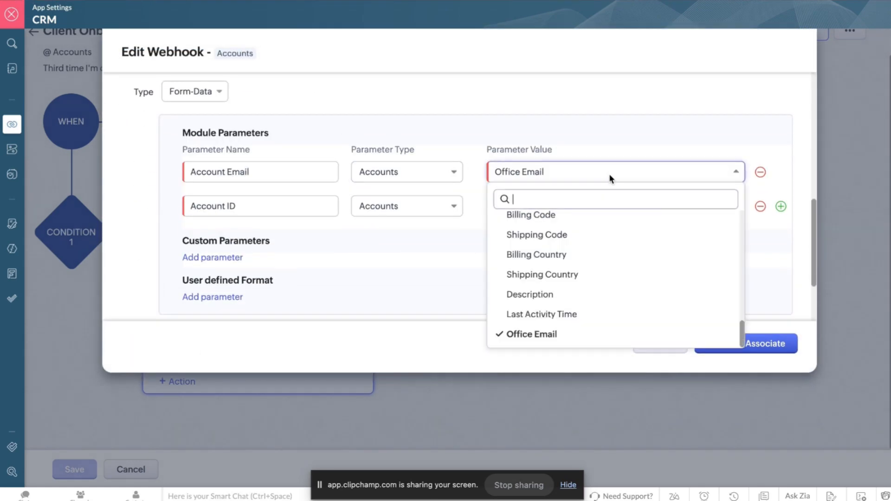
scroll(594, 285, up, 5)
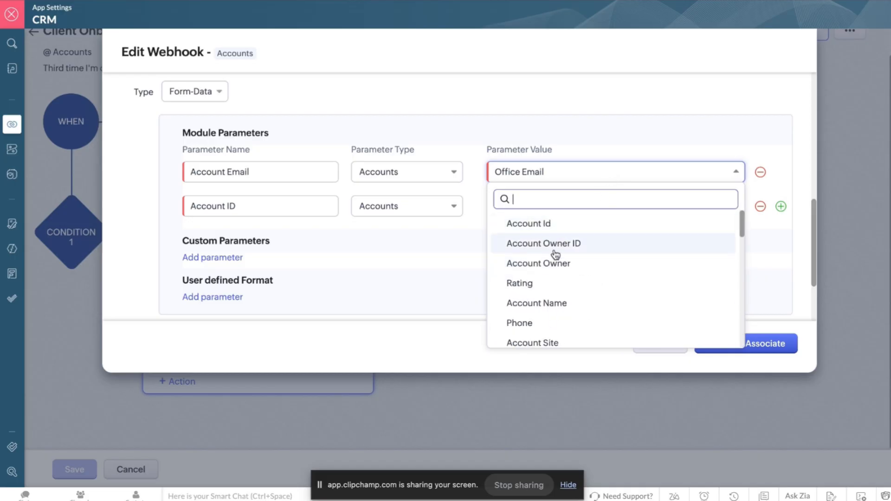
scroll(557, 259, down, 2)
scroll(558, 262, down, 5)
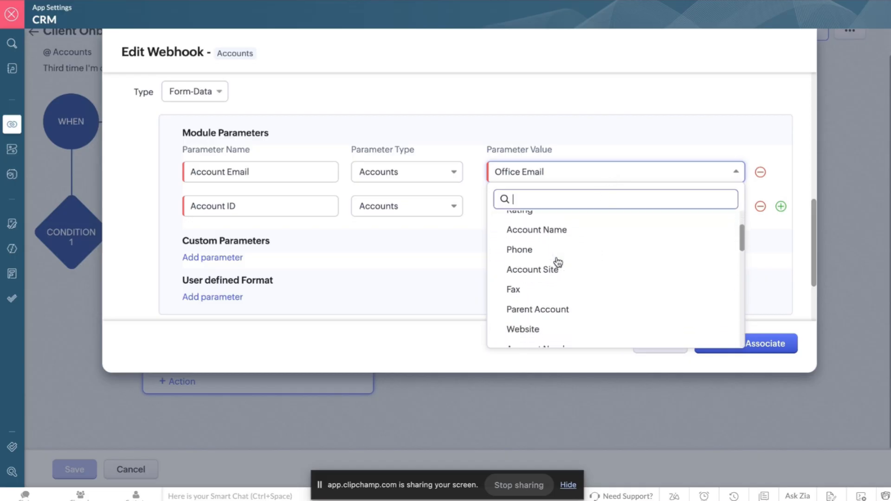
scroll(558, 263, down, 6)
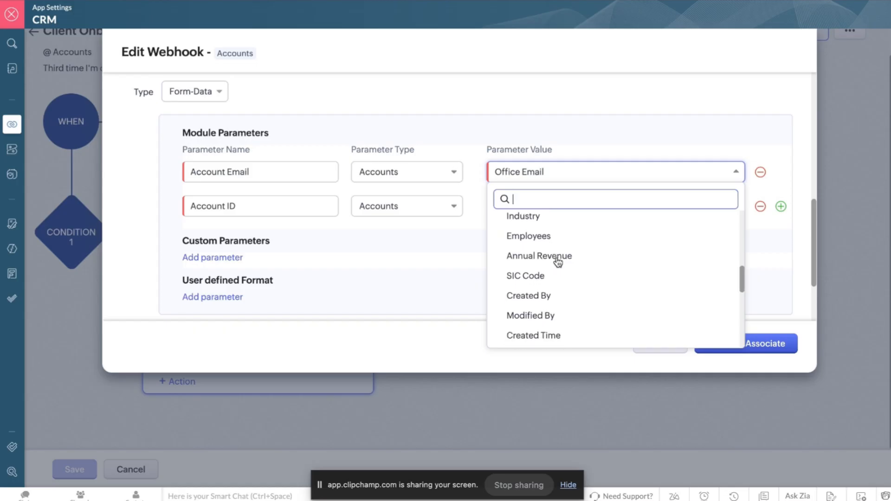
scroll(558, 262, up, 13)
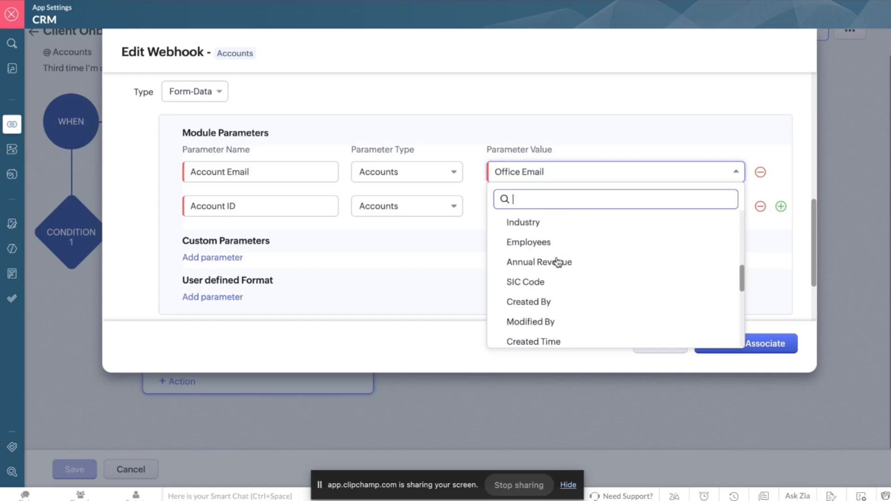
click(532, 110)
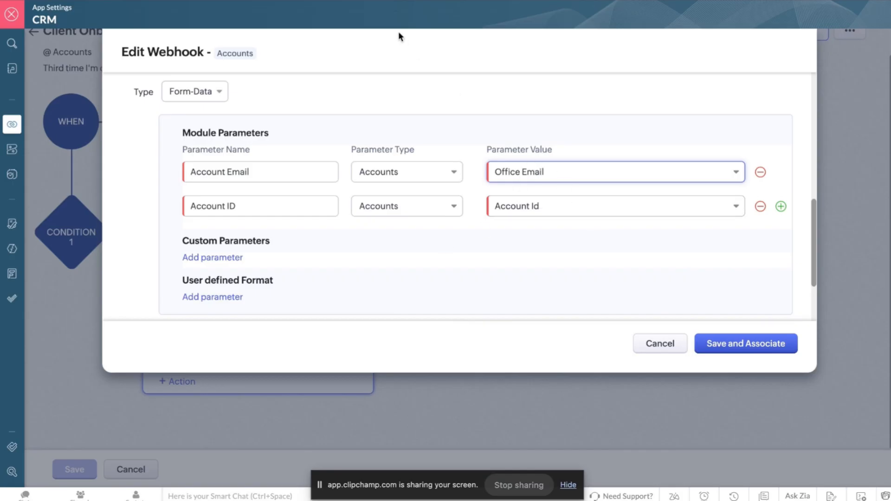
click(654, 344)
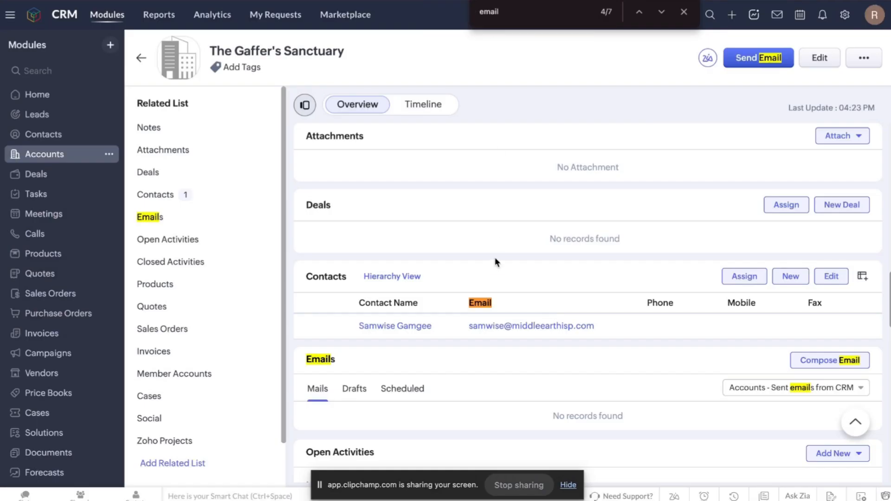
Set the account's Office Email to the contact's e-mail address and save it.
scroll(510, 297, up, 5)
scroll(510, 297, up, 8)
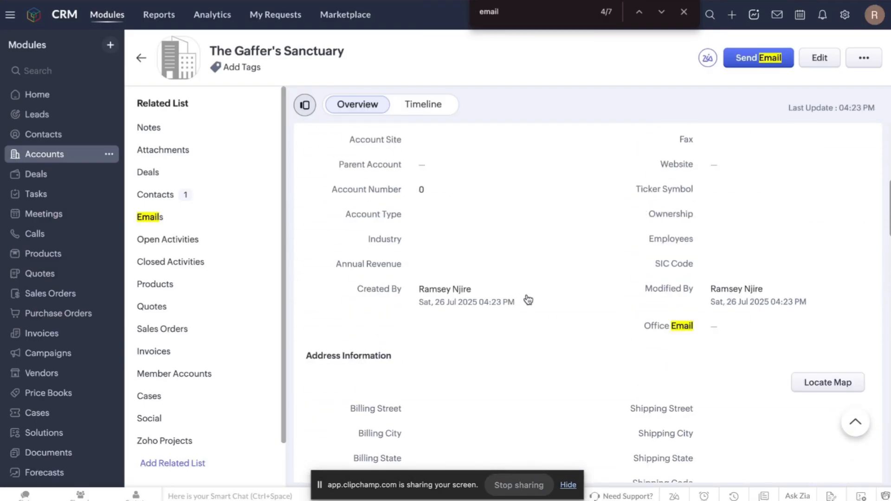
click(745, 329)
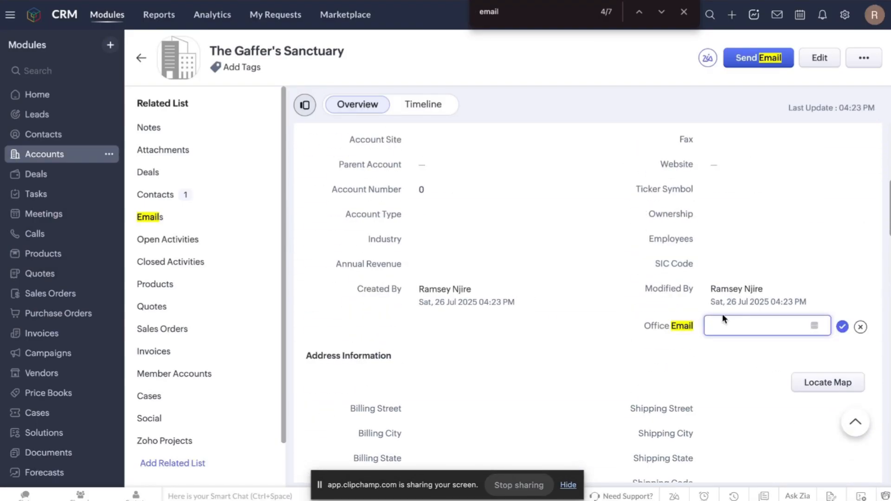
scroll(675, 236, up, 5)
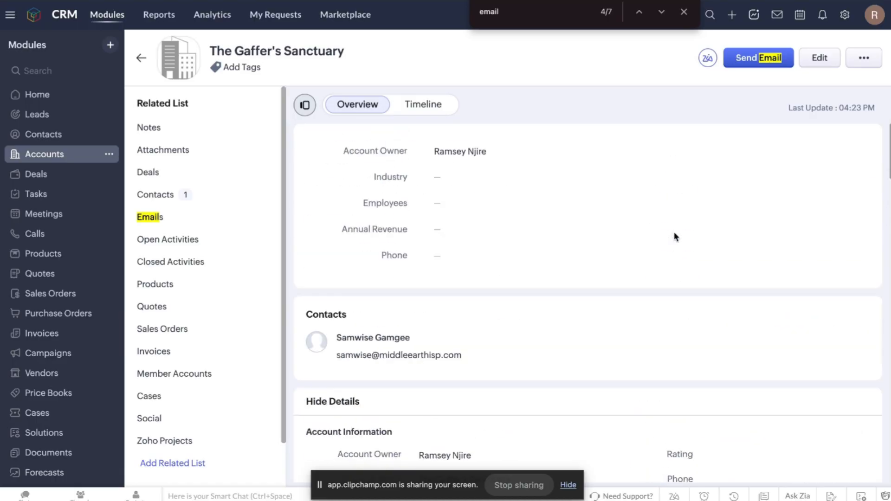
scroll(675, 237, down, 15)
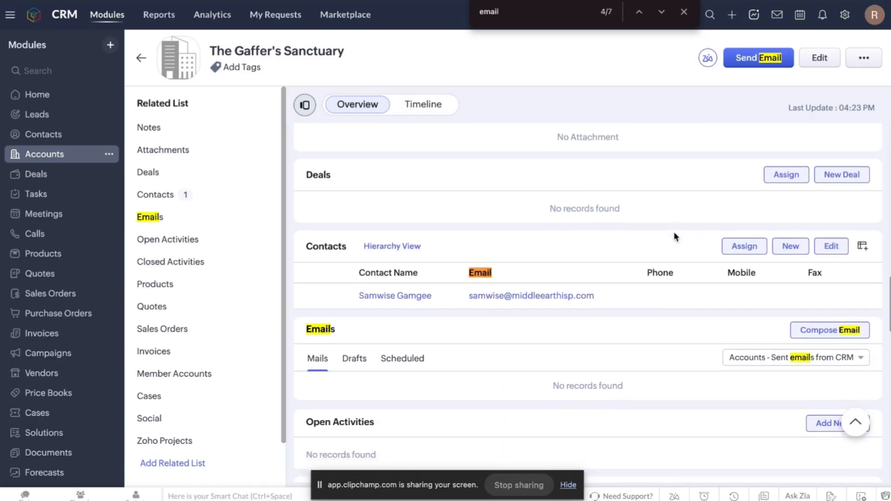
scroll(624, 289, up, 14)
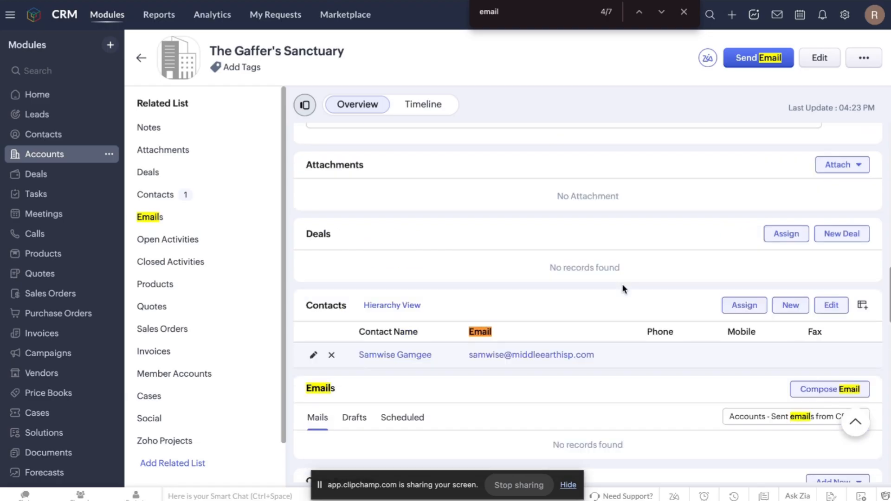
scroll(624, 289, down, 3)
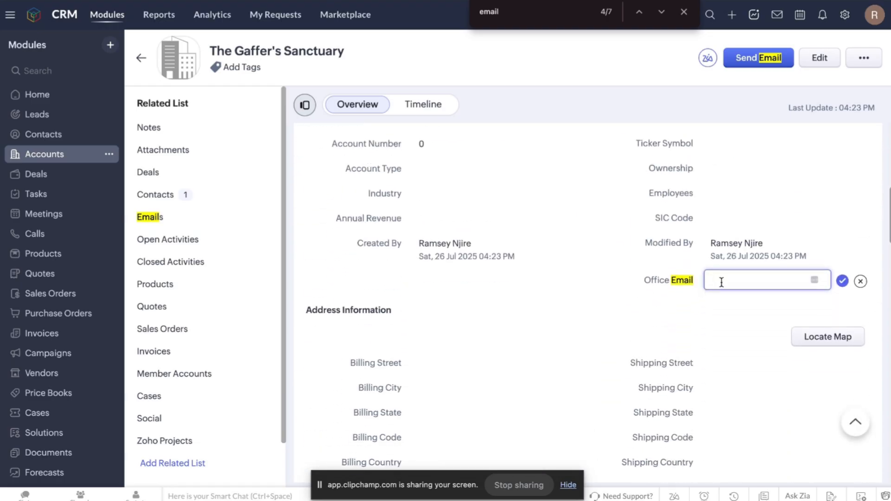
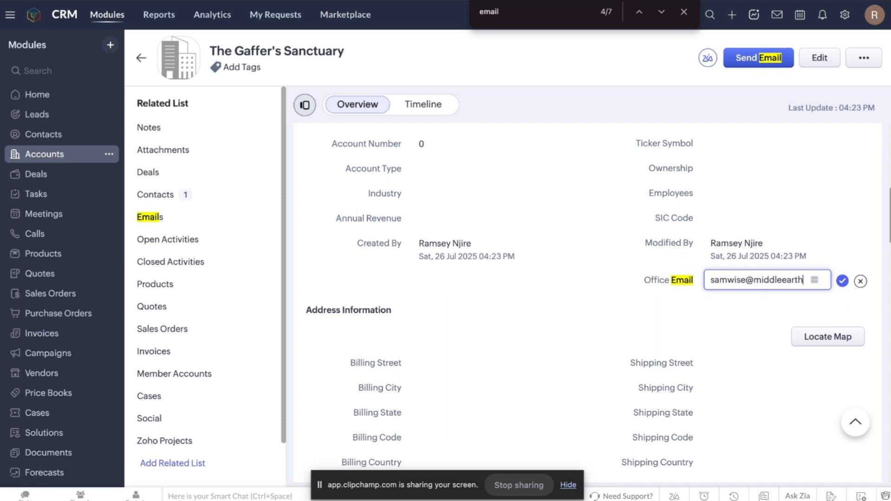
click(842, 283)
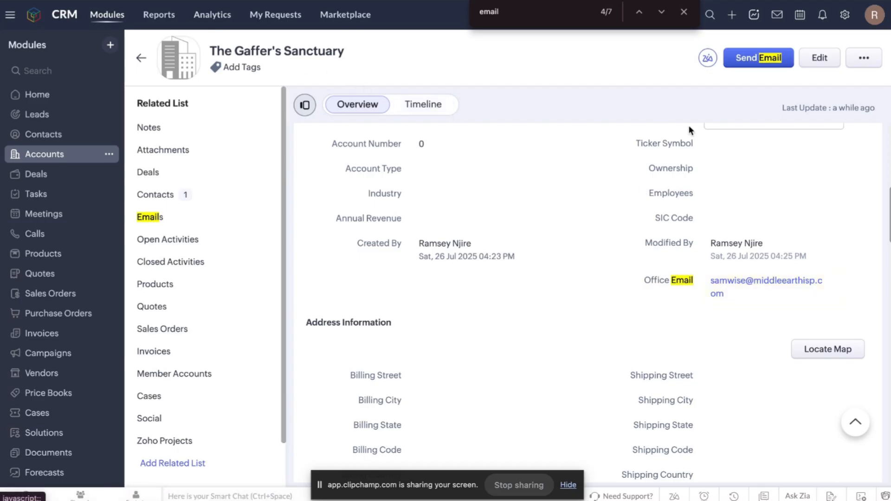
click(863, 58)
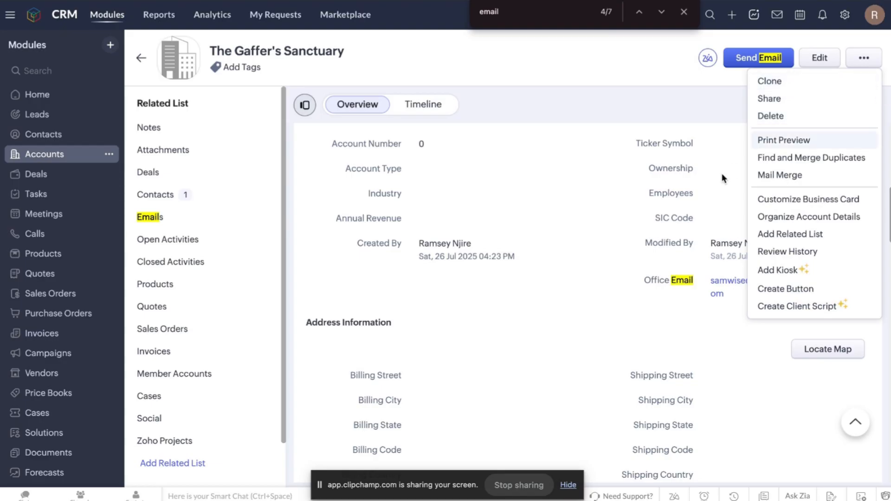
click(499, 80)
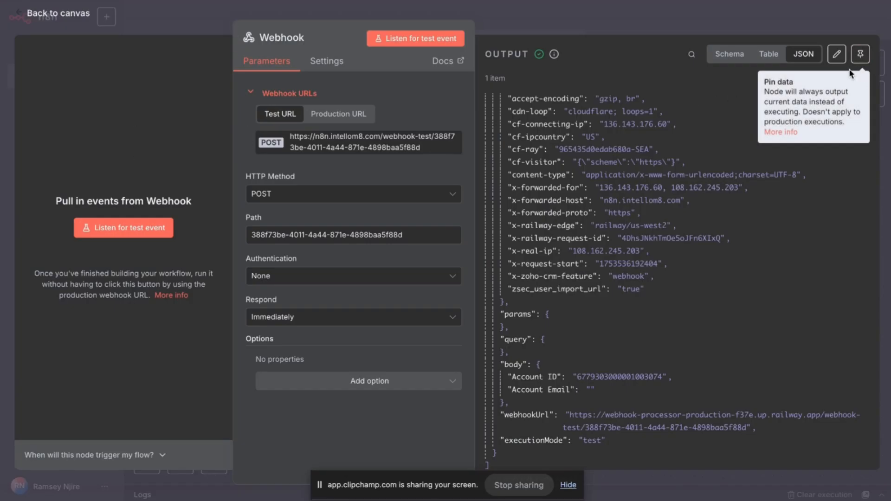
Check the blank Account Email, return to the canvas and save Onboarding Flow.
click(589, 393)
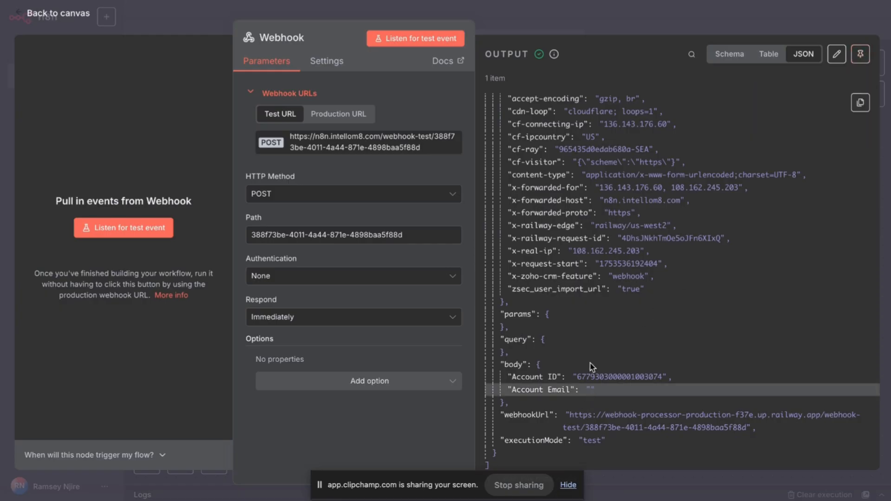
click(567, 21)
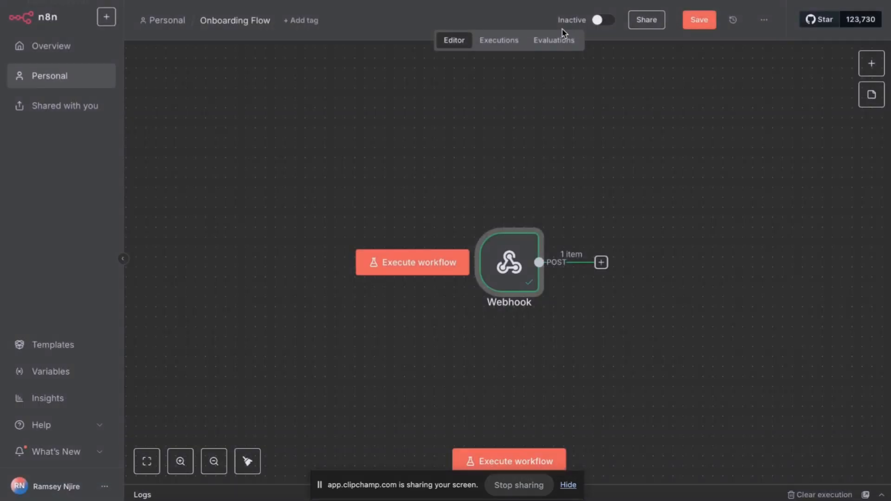
click(693, 26)
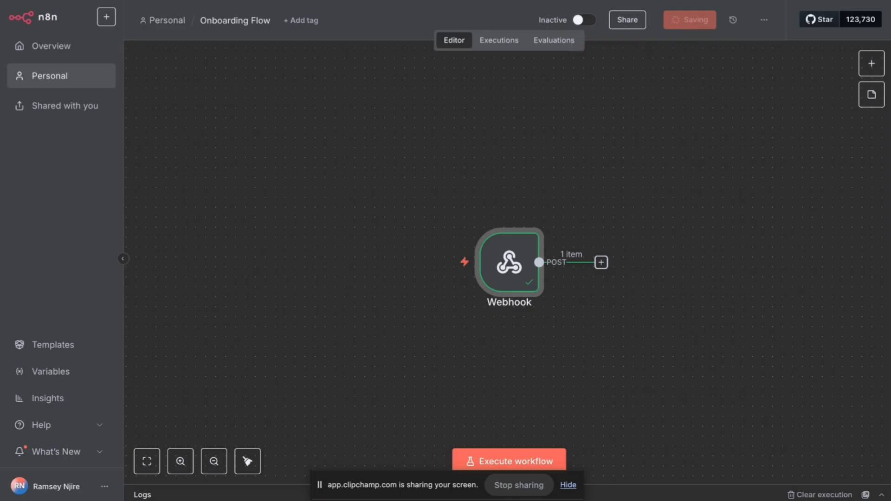
Edit the Webhook's output JSON to fill Account Email with the contact's e-mail and pin it.
double_click(508, 254)
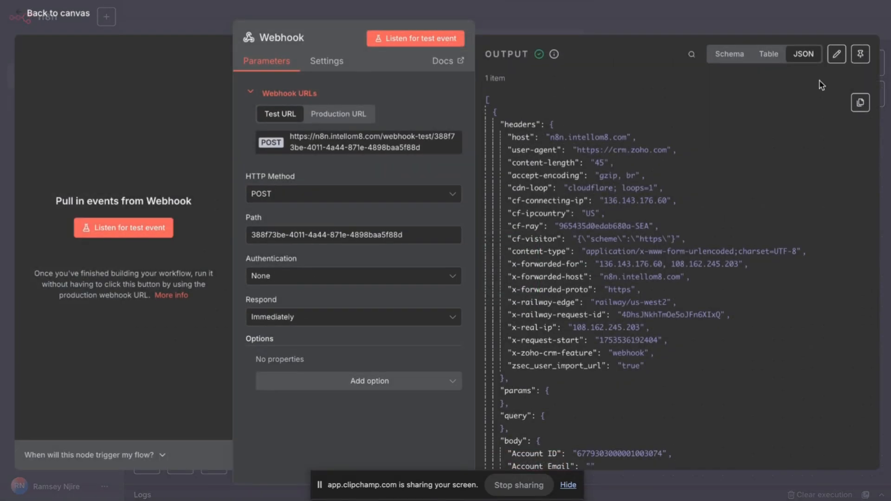
click(857, 56)
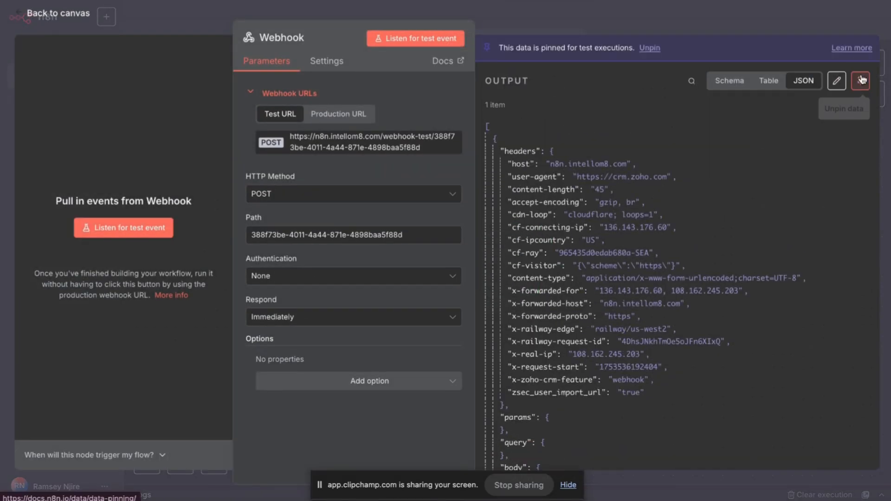
click(860, 79)
click(837, 54)
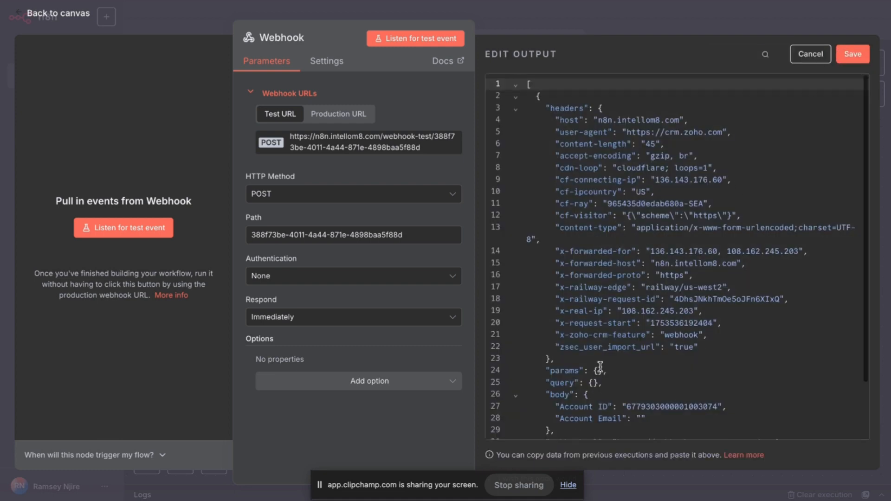
scroll(595, 370, down, 2)
click(641, 352)
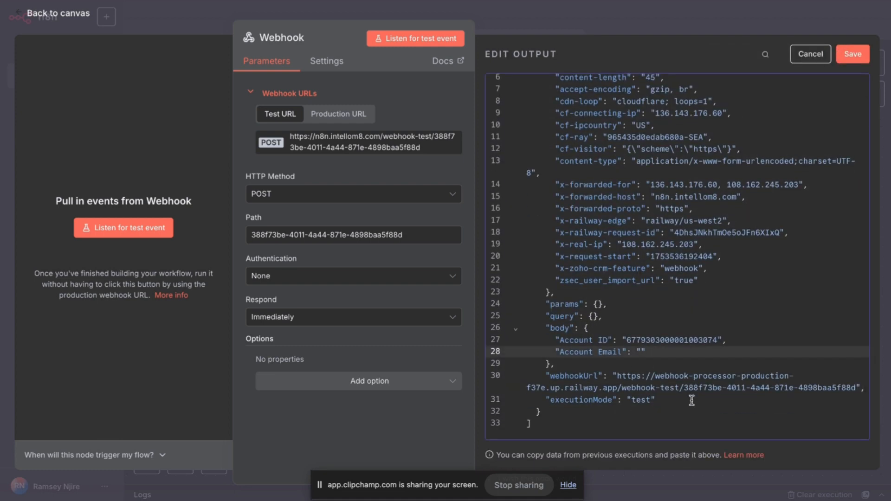
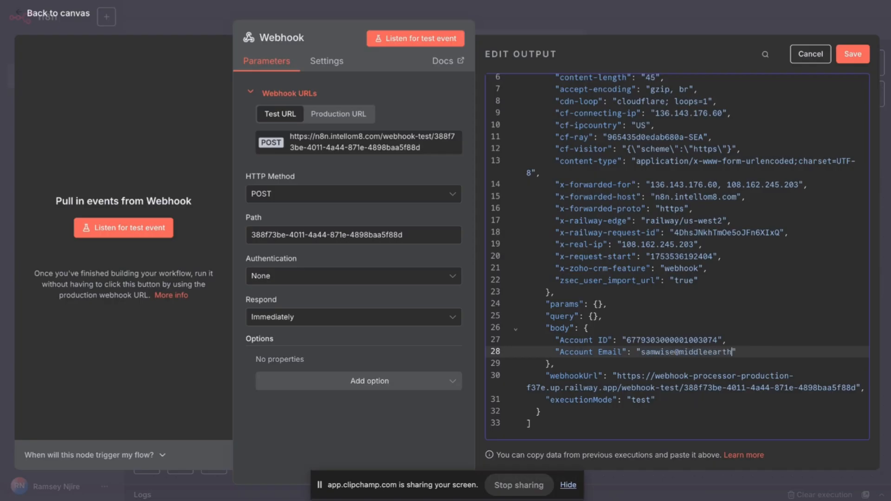
click(853, 53)
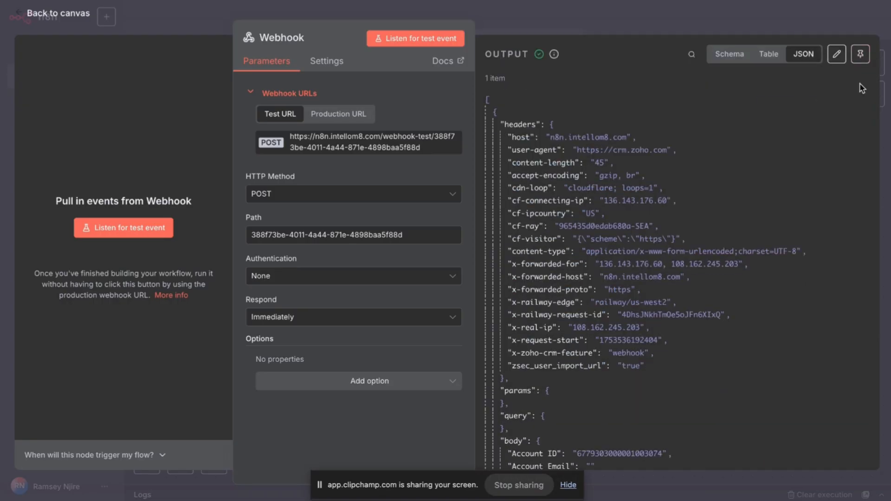
click(860, 54)
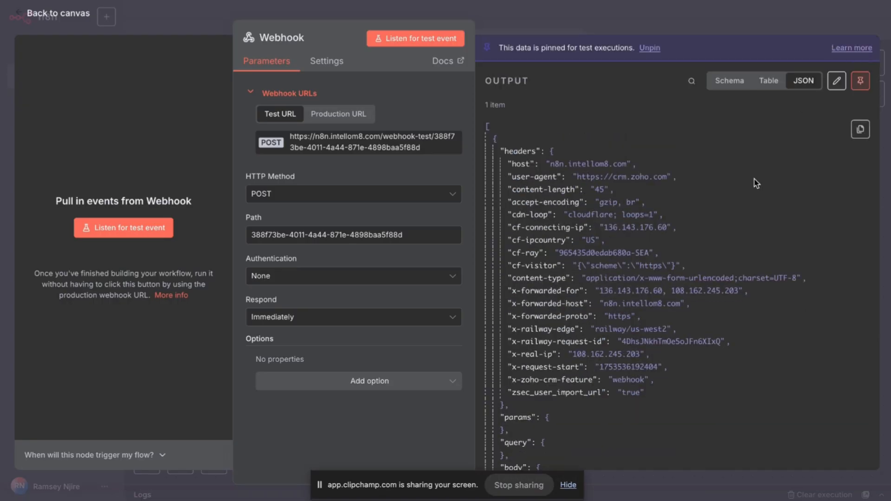
Re-enter the contact's e-mail as Account Email, keep the pinned output and save the workflow.
scroll(710, 276, down, 3)
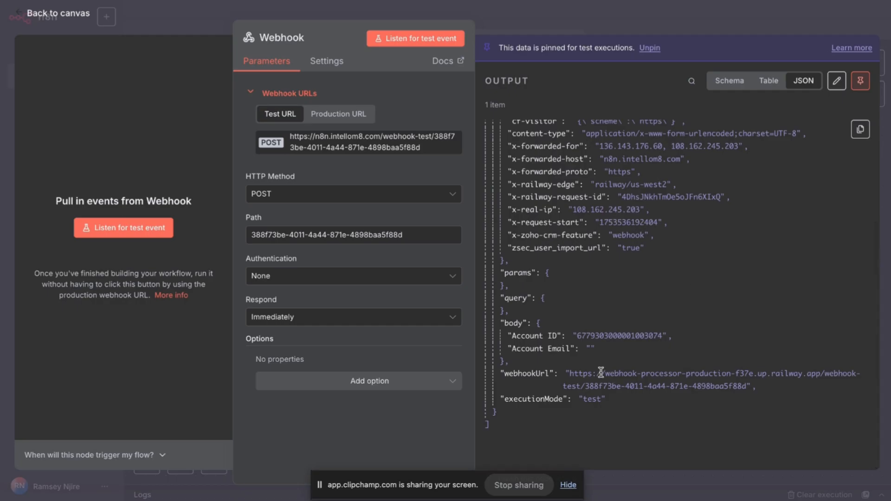
click(837, 80)
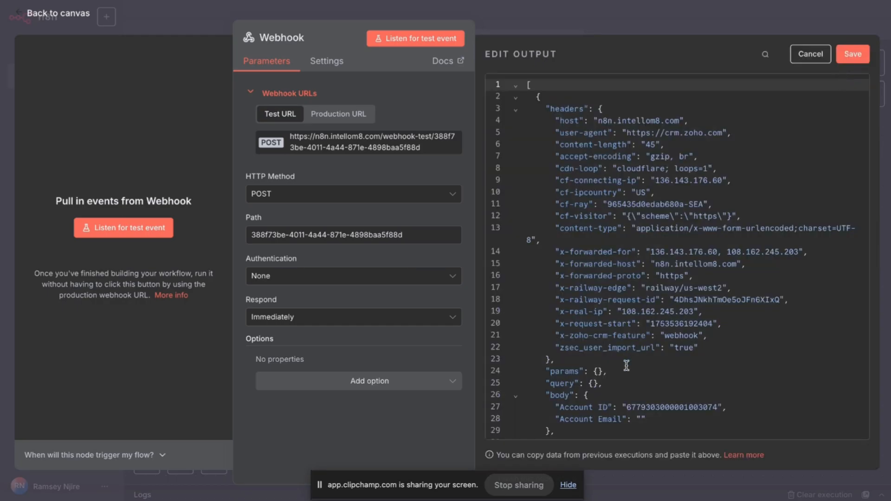
scroll(626, 366, down, 2)
click(644, 356)
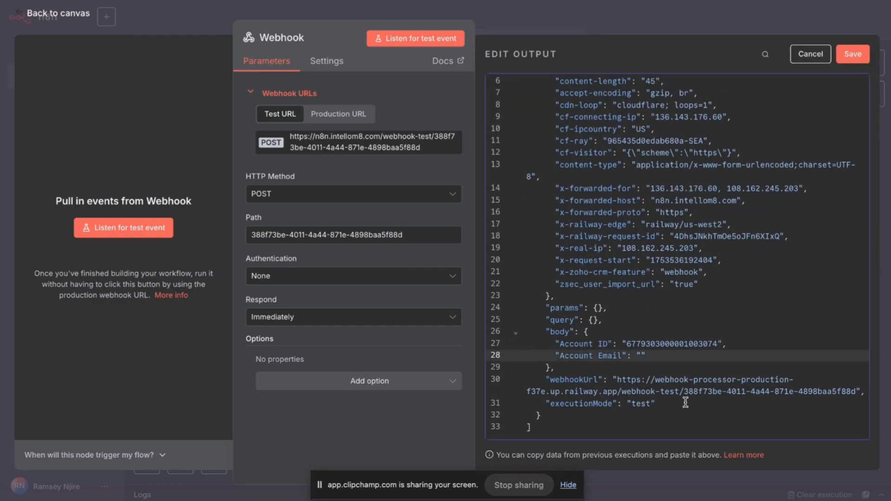
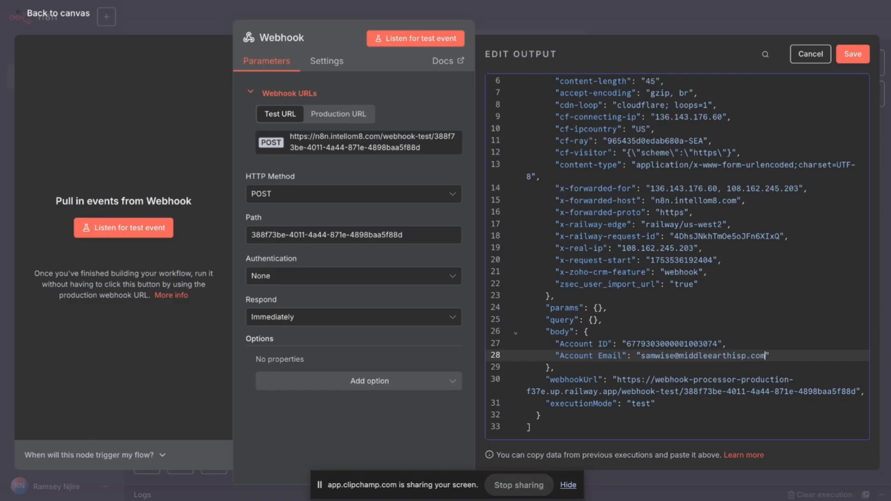
click(852, 54)
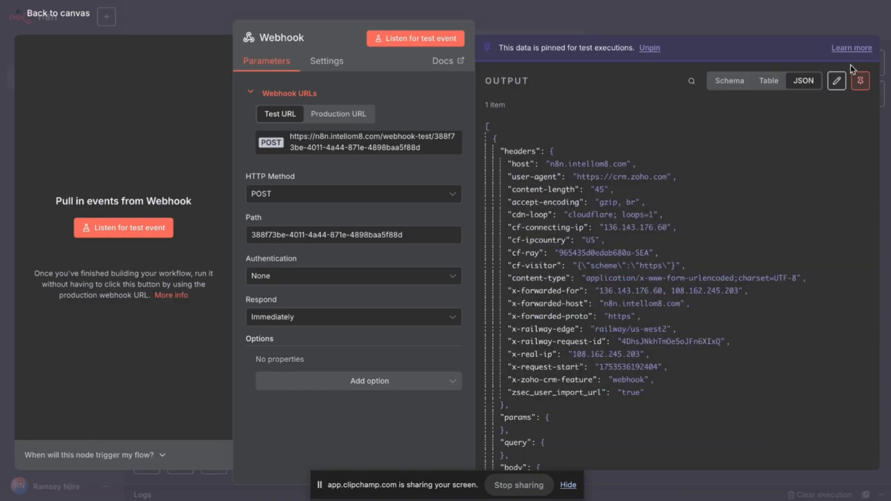
scroll(675, 319, down, 3)
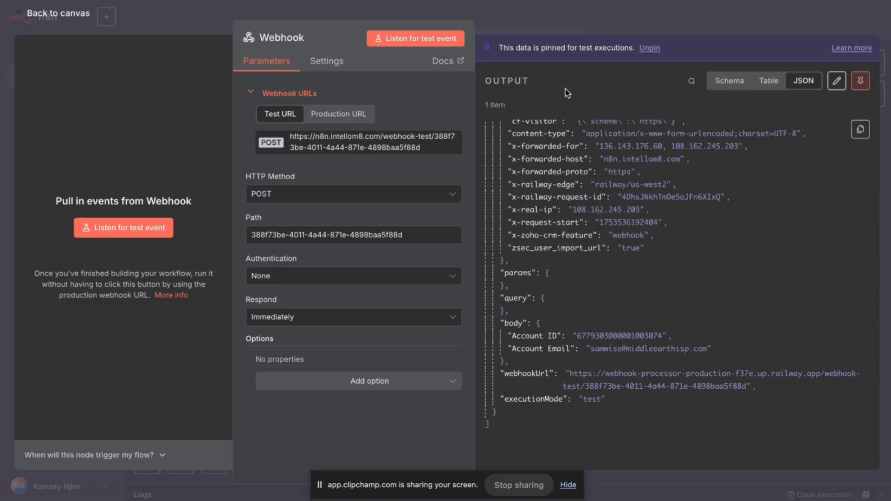
click(647, 21)
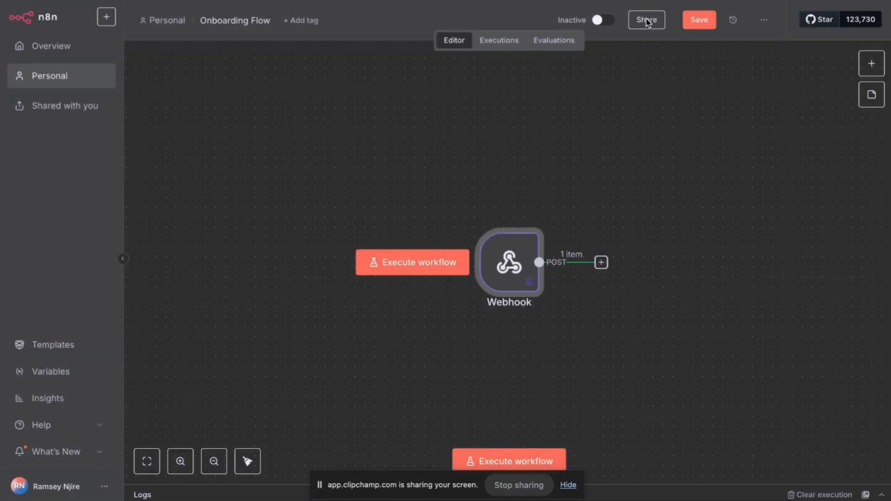
click(698, 24)
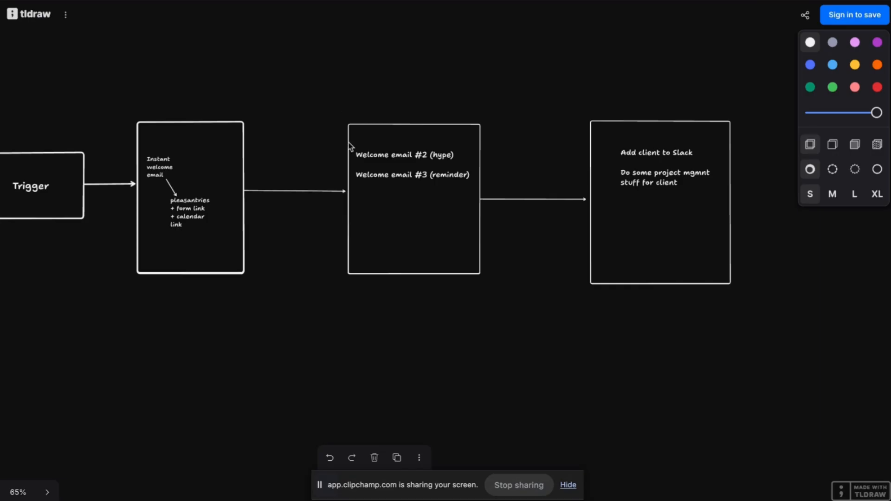
scroll(324, 203, left, 5)
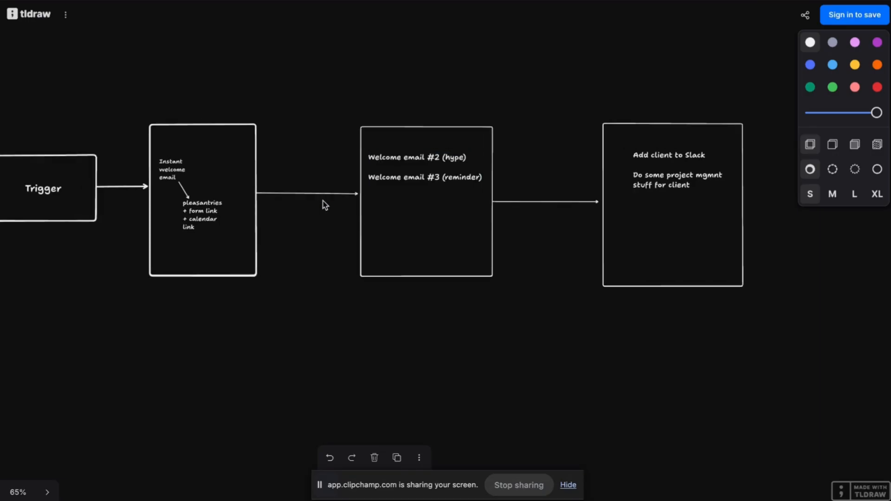
scroll(360, 188, up, 5)
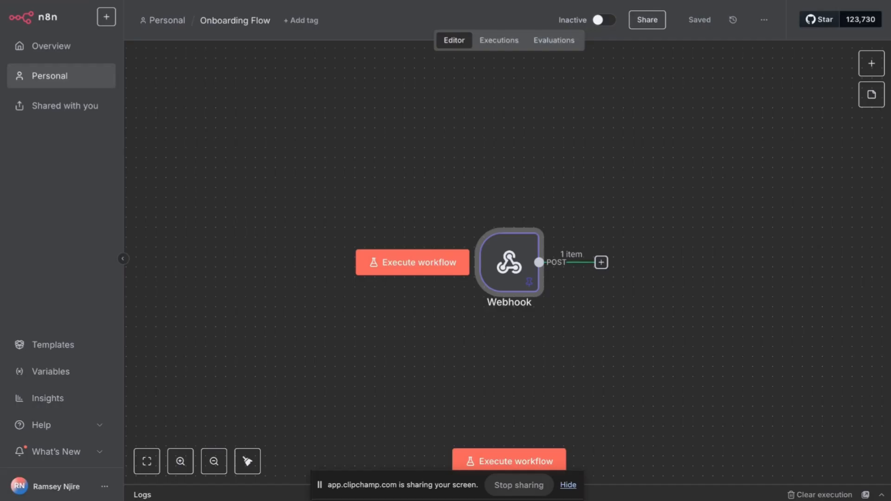
Add a Gmail 'Send a message' node right after the Webhook node.
click(601, 262)
text(gmai)
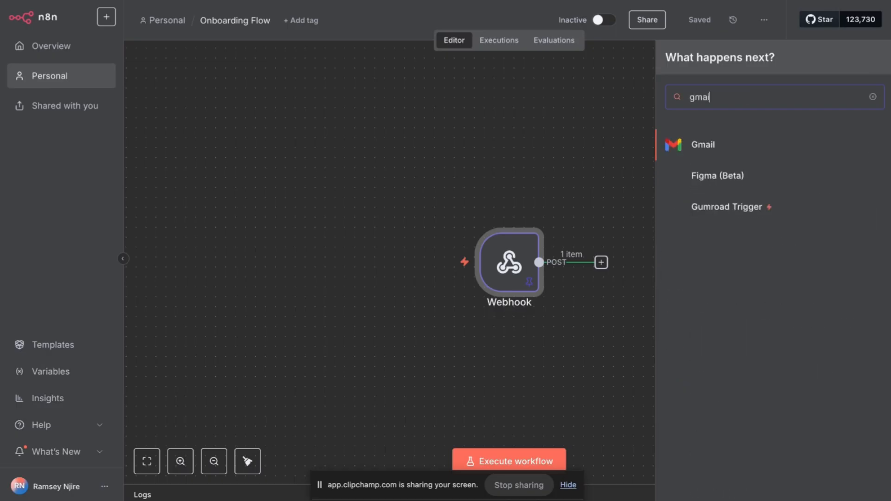
click(738, 153)
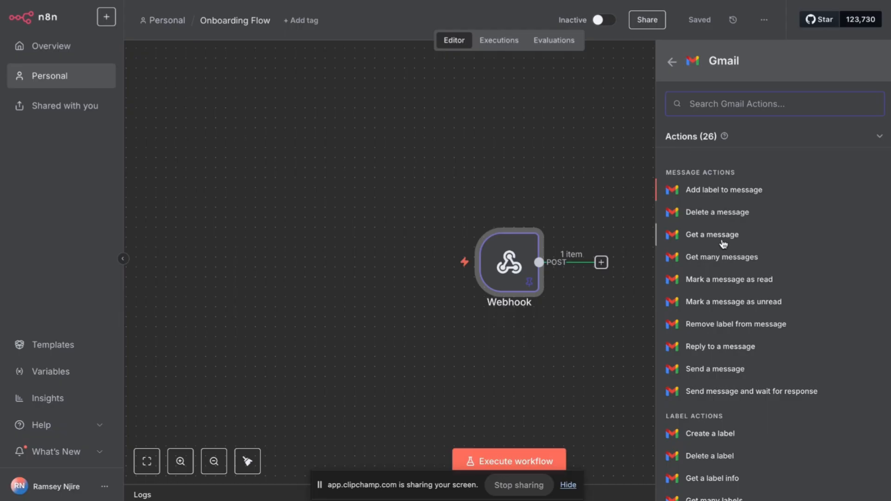
click(704, 370)
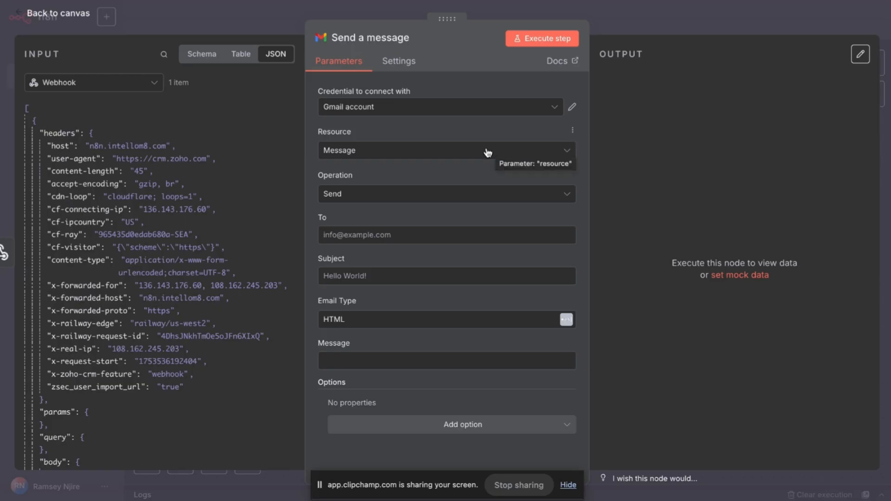
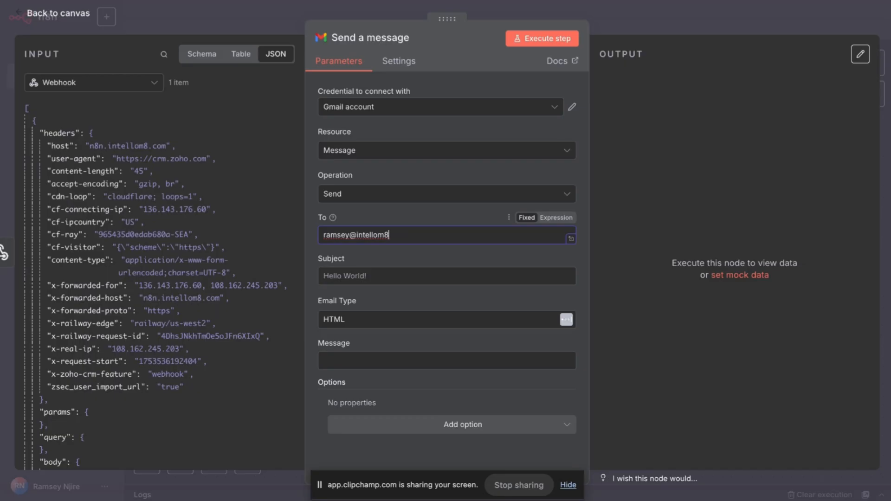
Address the Gmail to the client's e-mail, subject 'Welcome Dear Client', body 'Welcome aboard' as expression, expanded.
click(381, 277)
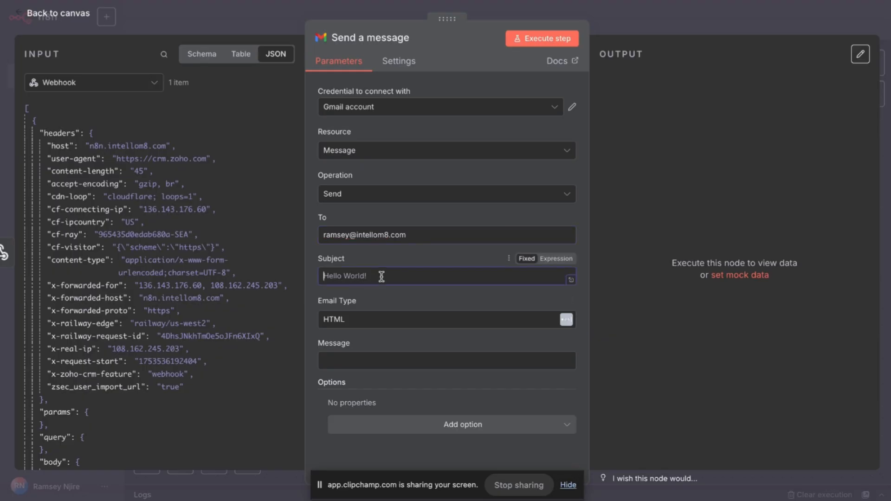
text(Welcome Dear Client!)
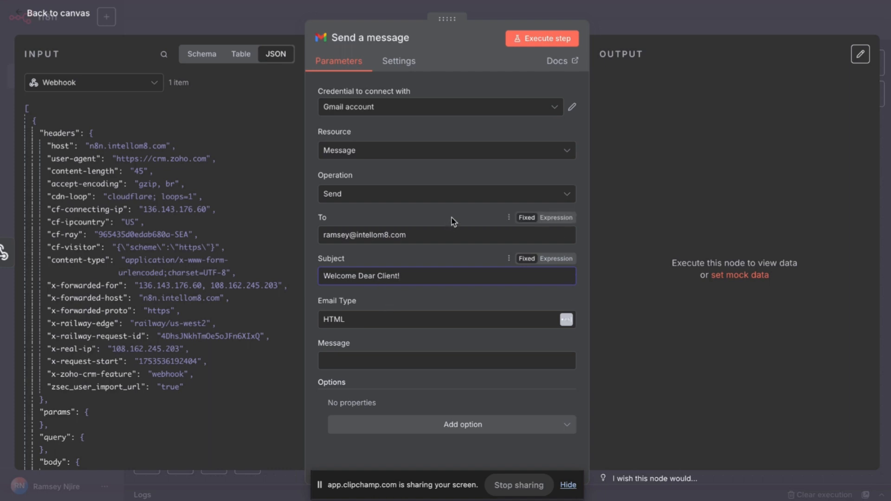
click(402, 365)
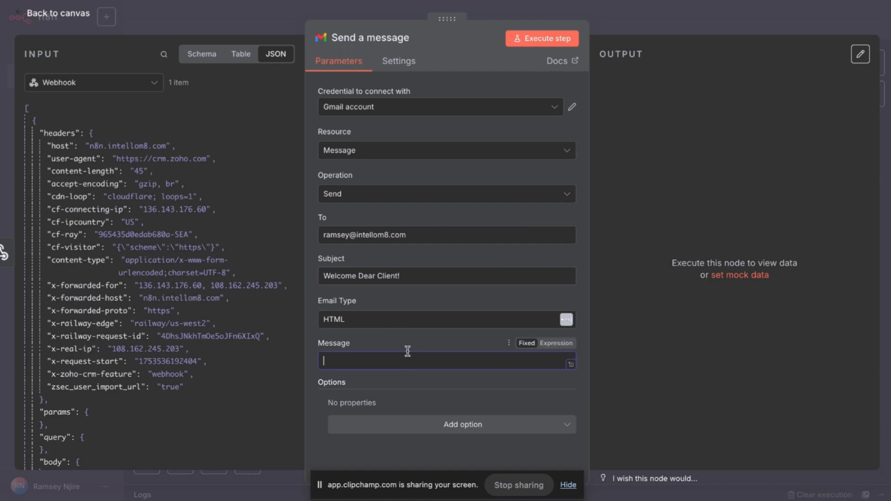
text(Welcome aboard!)
click(561, 345)
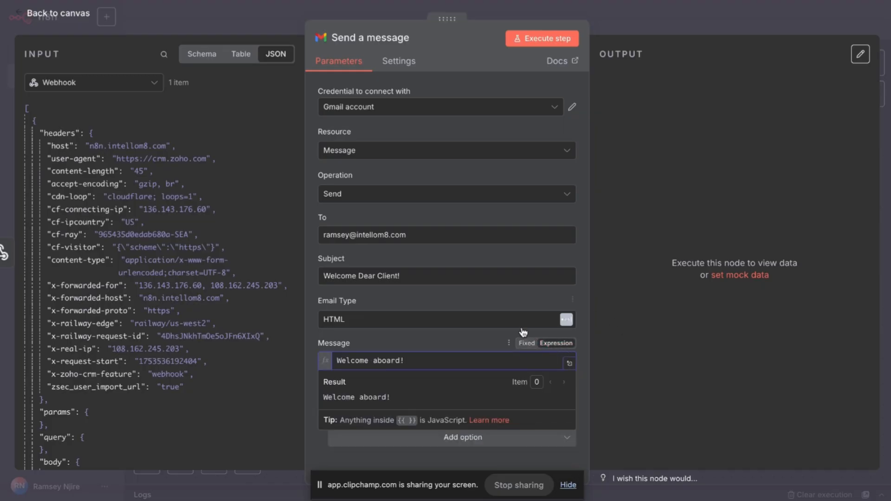
click(570, 363)
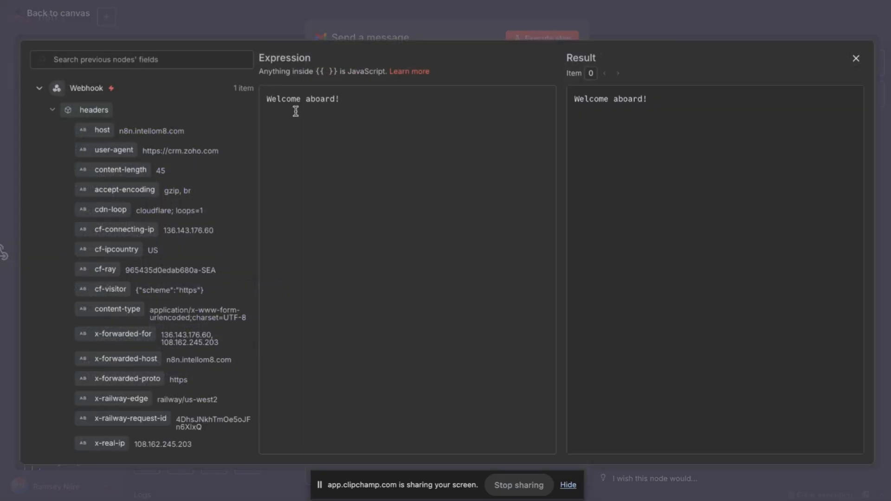
Add a message line: 'We specialize in doing automations for Middle-Earth's diverse and…'.
key(Return)
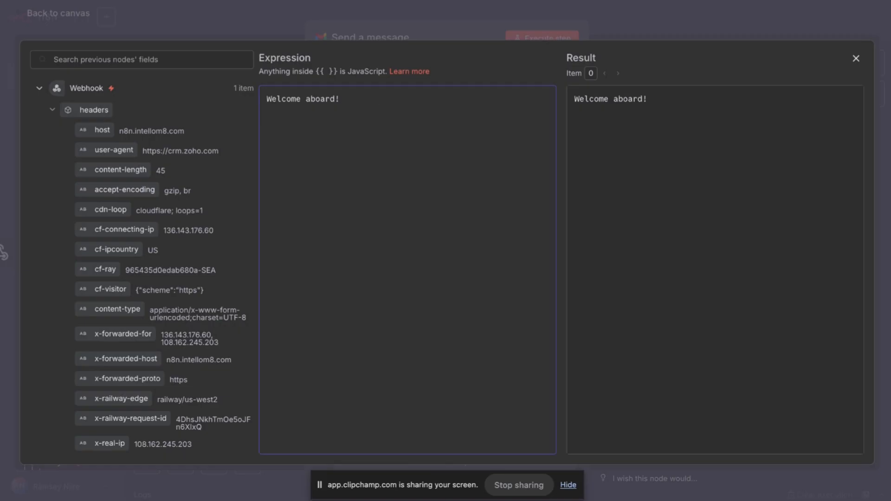
text(We specialize in doi)
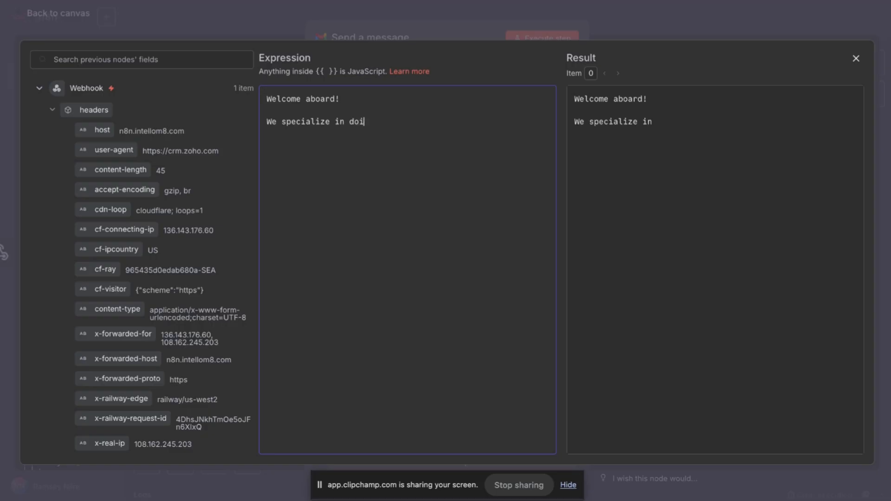
text(ng automations for )
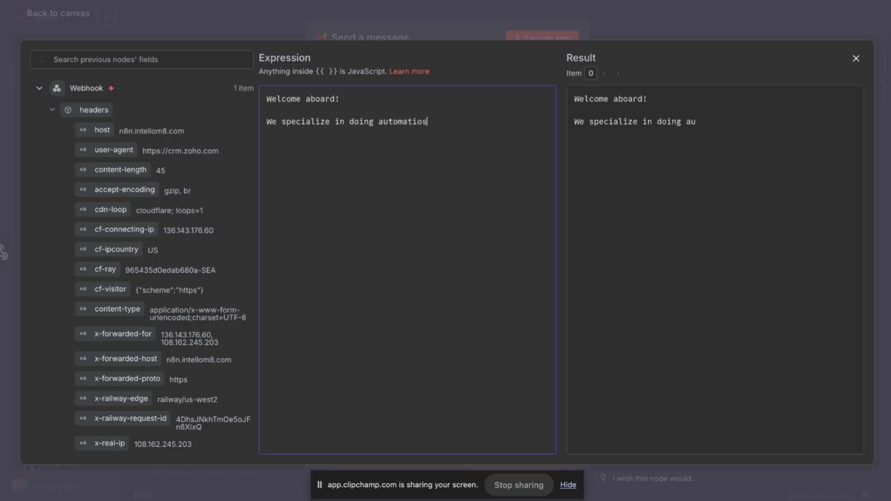
text(Midd)
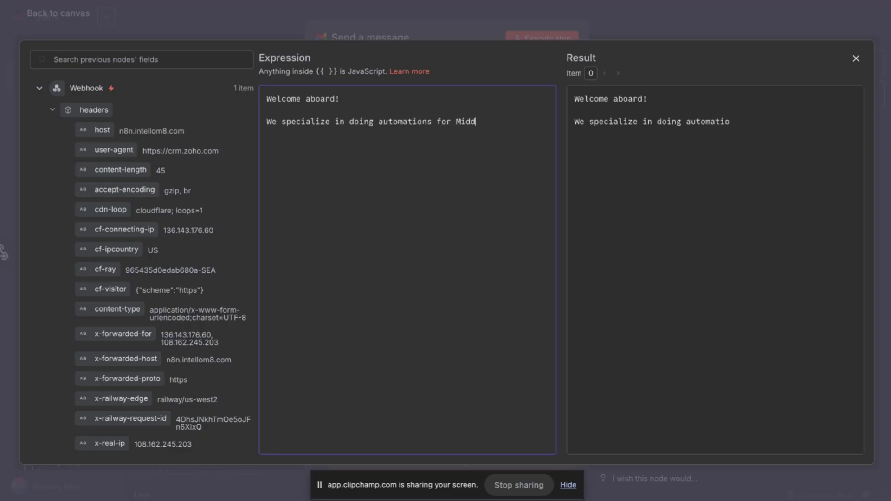
text(le Earth's)
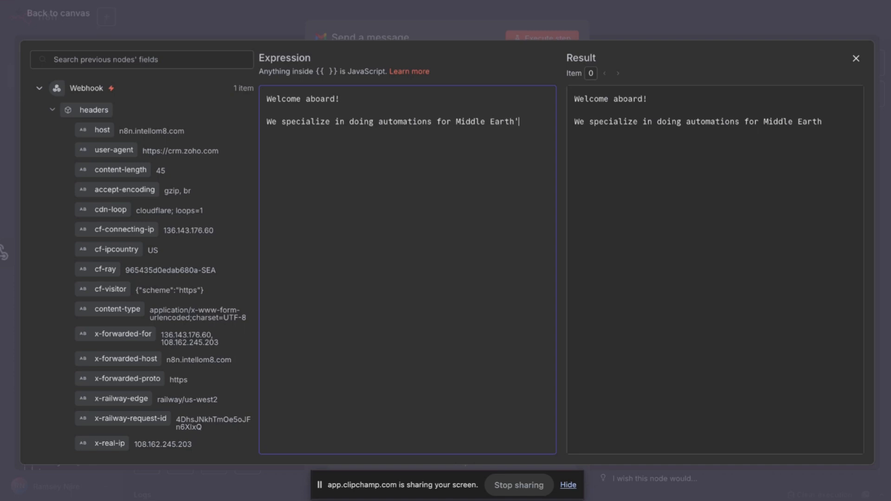
click(487, 122)
key(Delete)
text(-)
click(544, 121)
text(D)
text(verse)
key(BackSpace)
key(BackSpace)
key(BackSpace)
key(BackSpace)
key(BackSpace)
text(iverse and B)
key(BackSpace)
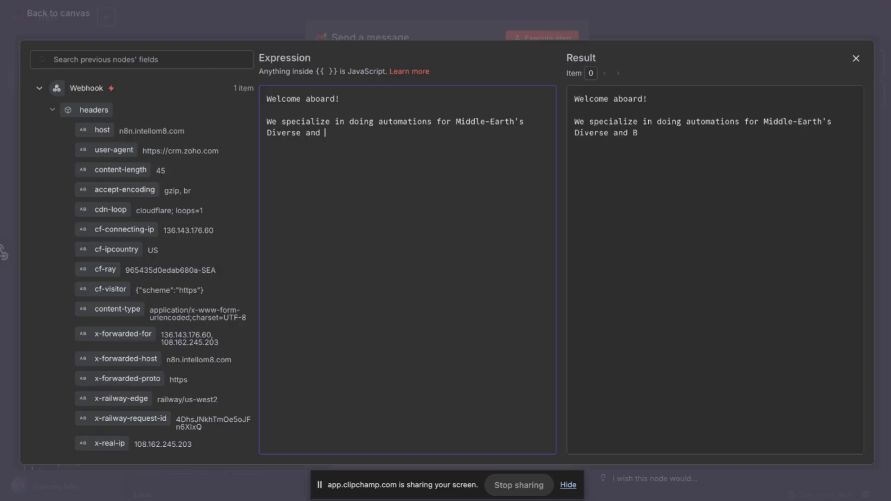
text(be)
Finish the message asking the client to fill in the form and book a first call.
key(BackSpace)
key(BackSpace)
key(BackSpace)
key(BackSpace)
key(BackSpace)
key(BackSpace)
key(BackSpace)
key(BackSpace)
key(BackSpace)
key(BackSpace)
key(BackSpace)
key(BackSpace)
key(BackSpace)
key(BackSpace)
text(diverse and beautiful )
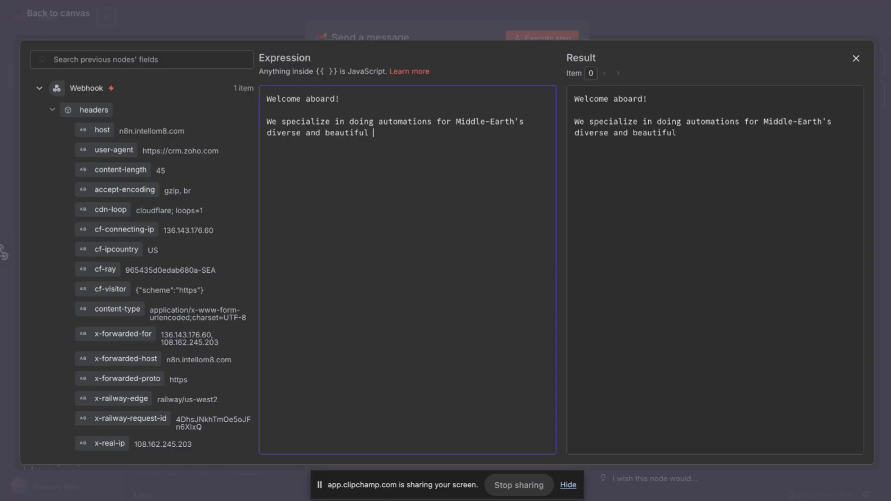
text(population. )
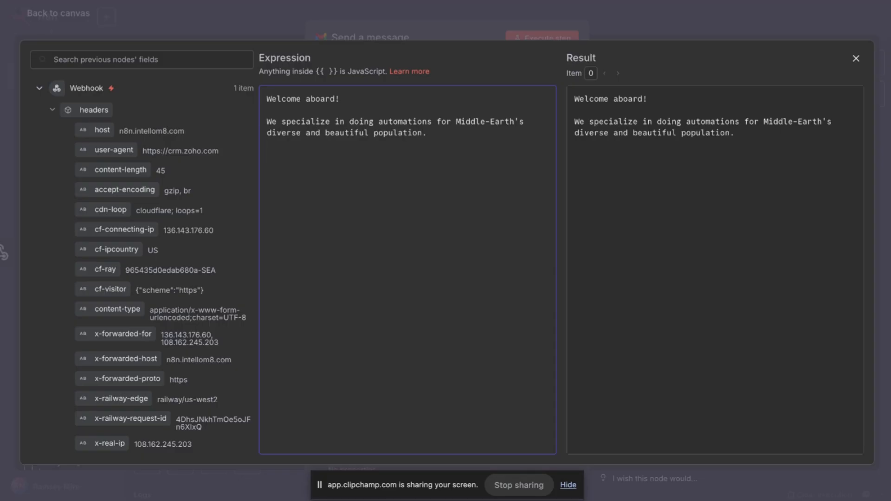
text(To start, please )
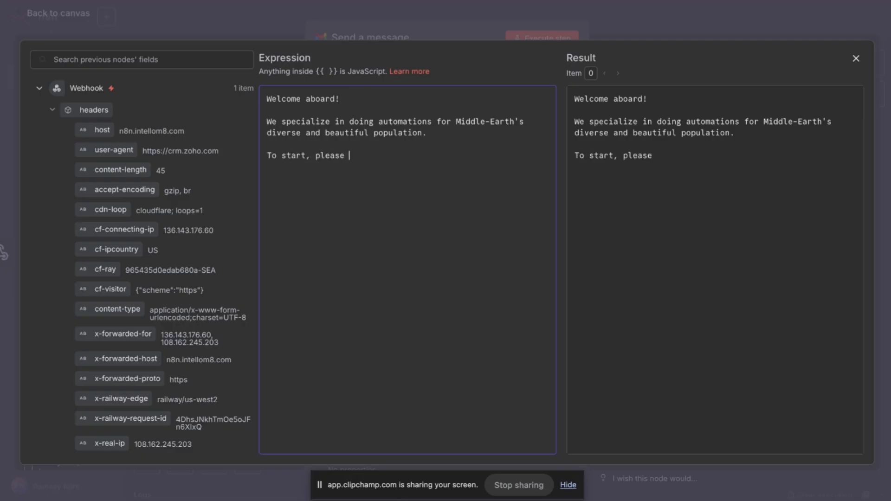
text(fill in this form)
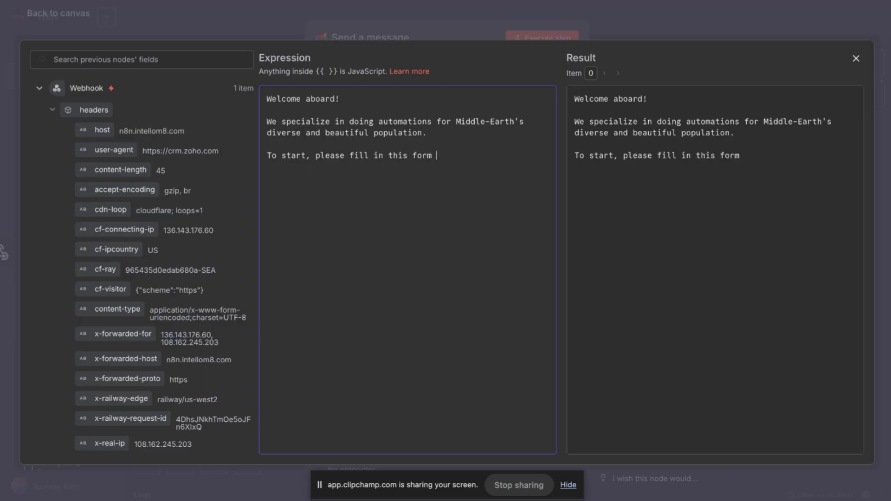
text( to give us some m)
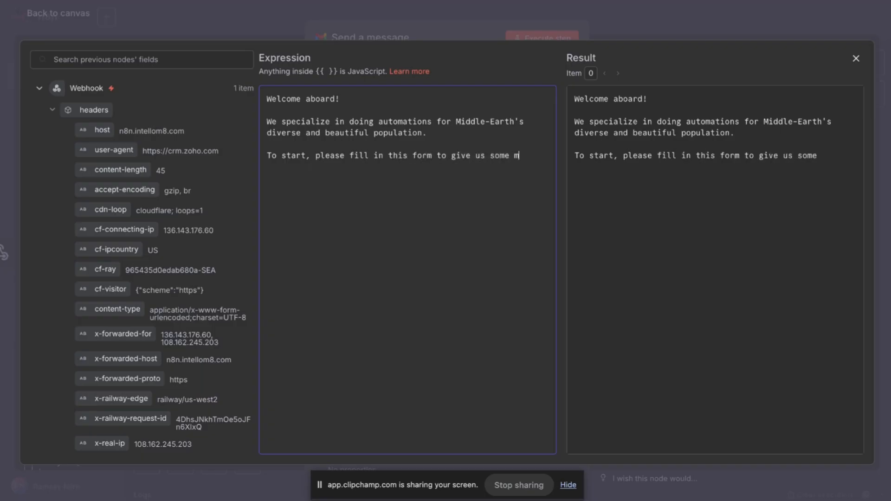
text(uch-needd)
key(BackSpace)
text(ed info: )
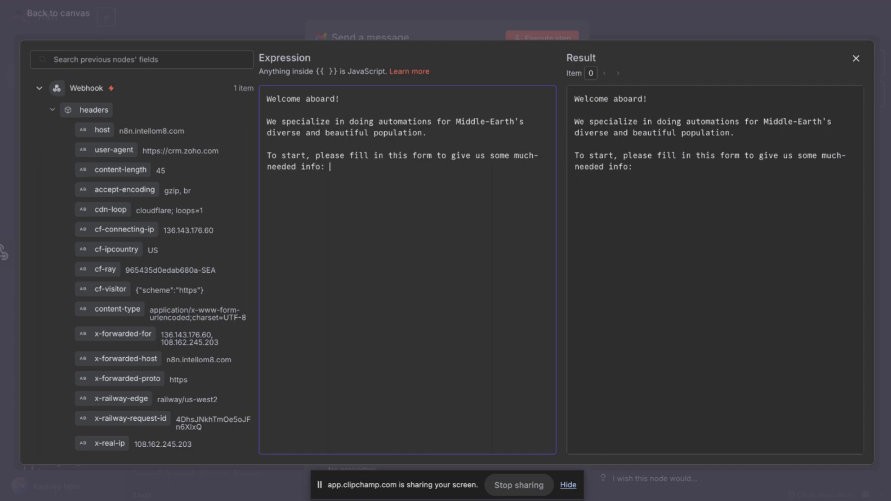
text(Also, you can book your first call wit)
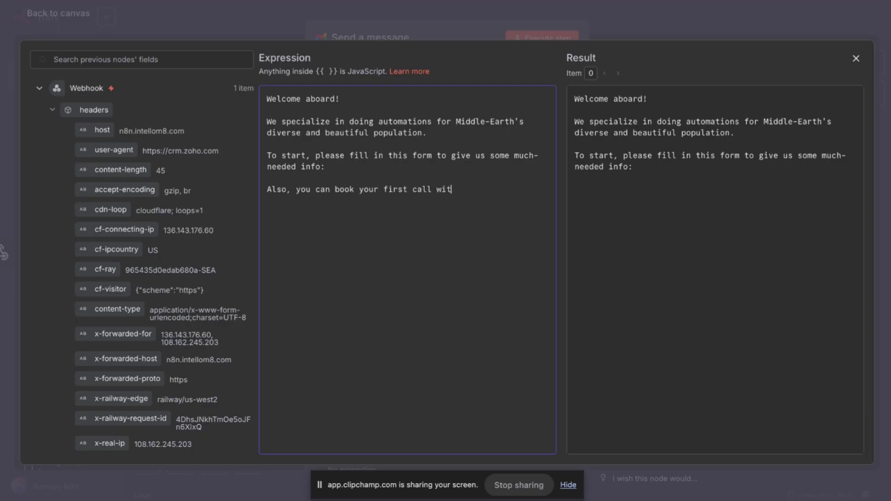
text(h us here:)
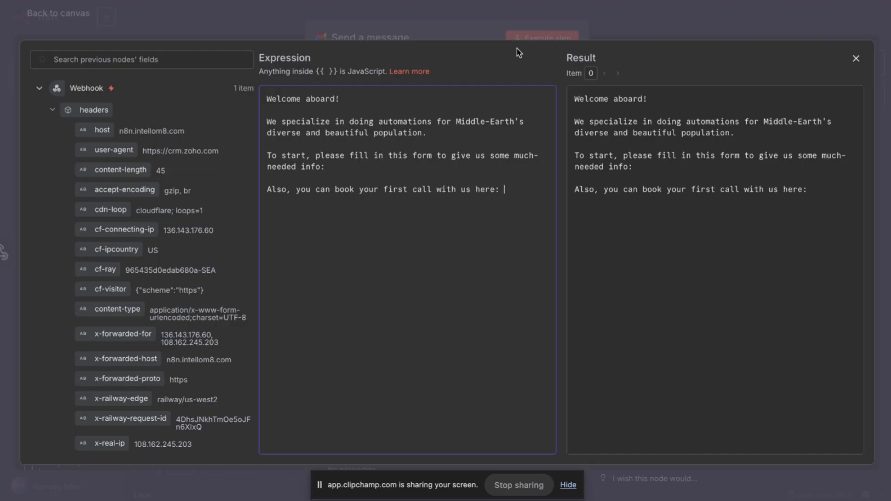
Close the expression editor and node panel, then save the Onboarding Flow workflow.
click(678, 14)
click(706, 24)
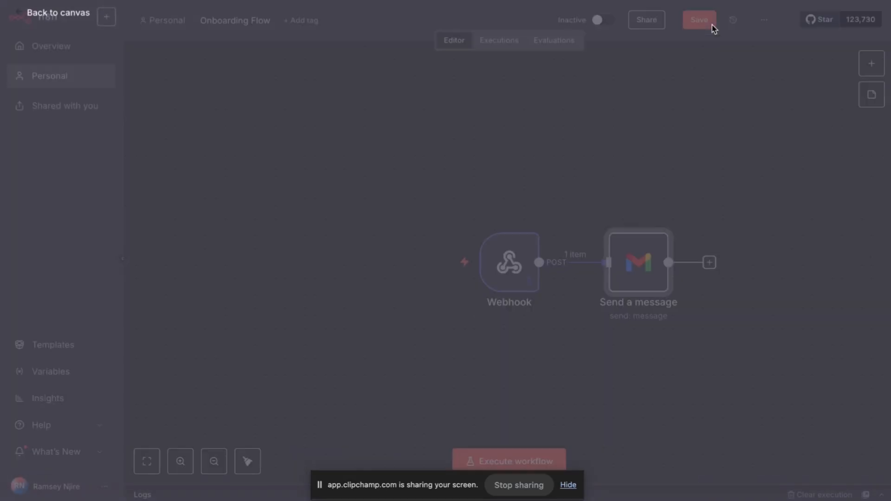
click(701, 26)
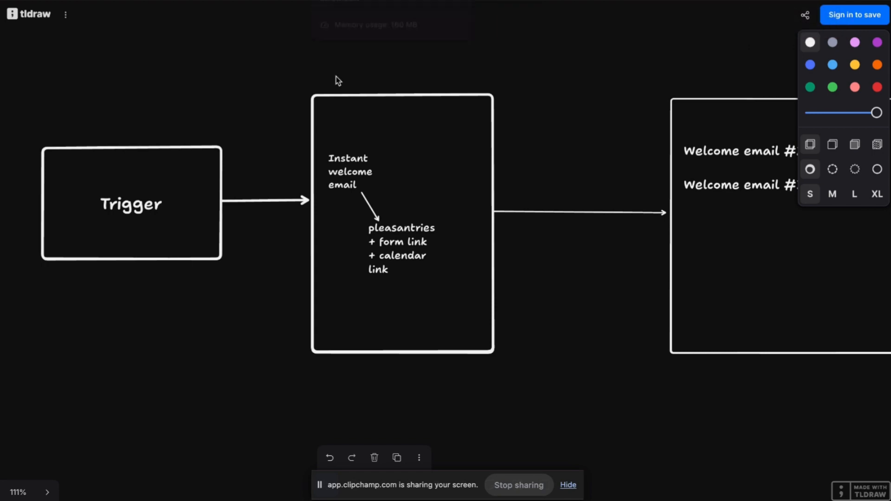
Draw an arrow down from the Instant welcome email box into a new large rectangle.
scroll(599, 118, down, 3)
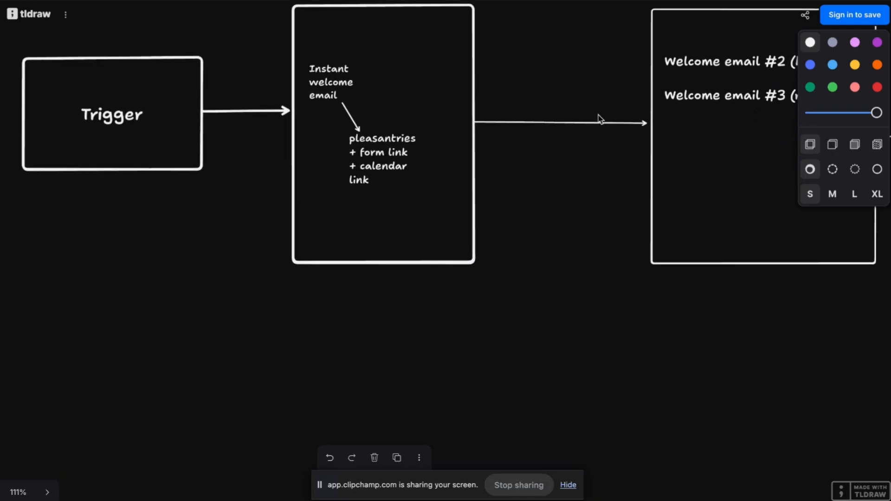
key(a)
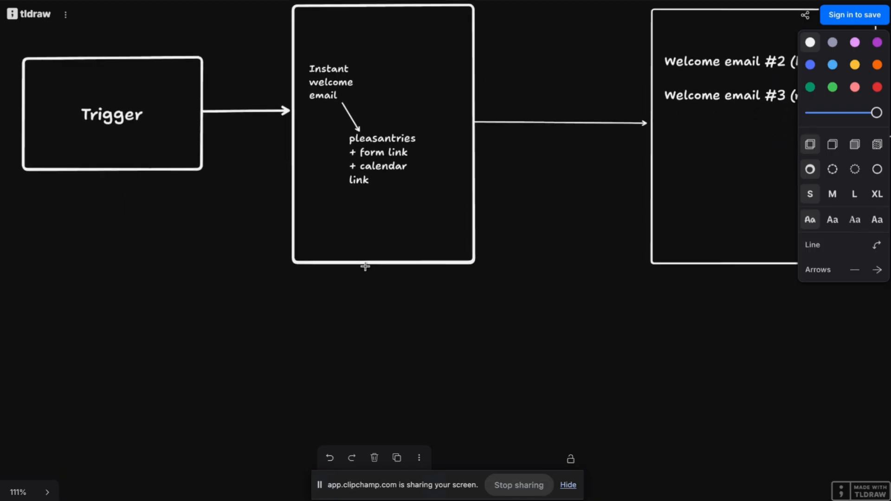
drag(366, 266, 381, 386)
scroll(410, 335, down, 5)
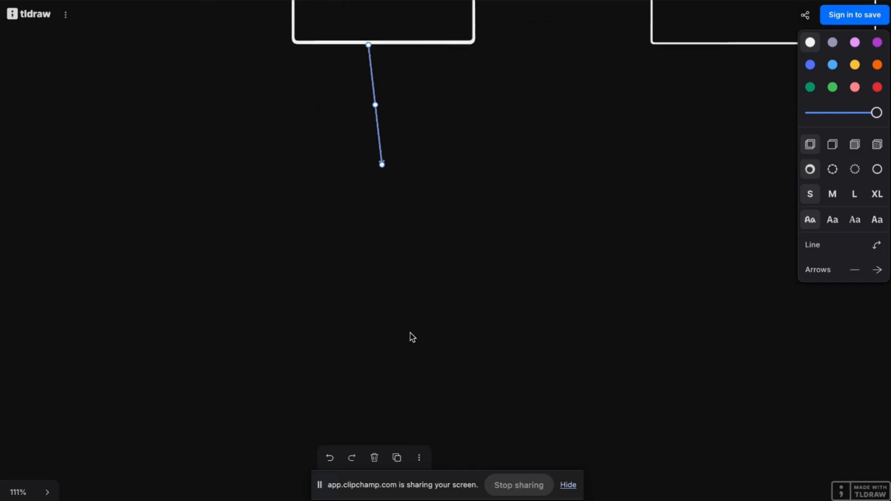
key(r)
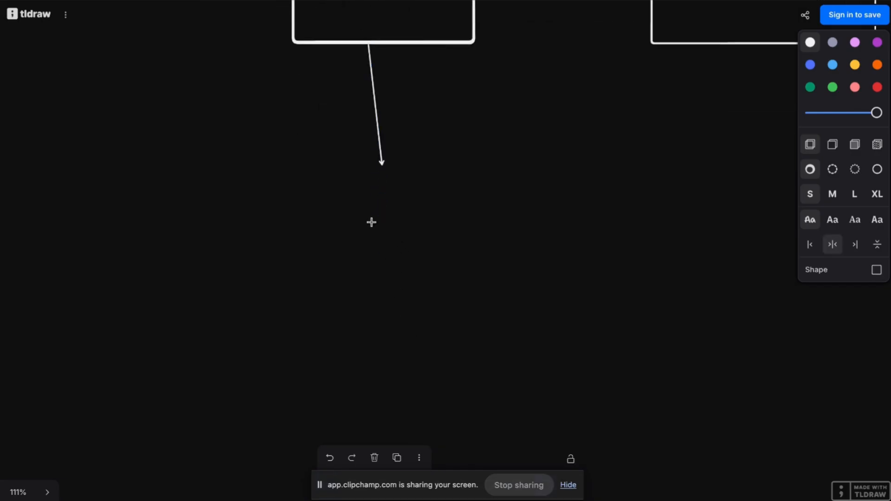
mouse_move(306, 168)
mouse_down()
mouse_move(622, 280)
mouse_move(697, 403)
mouse_up()
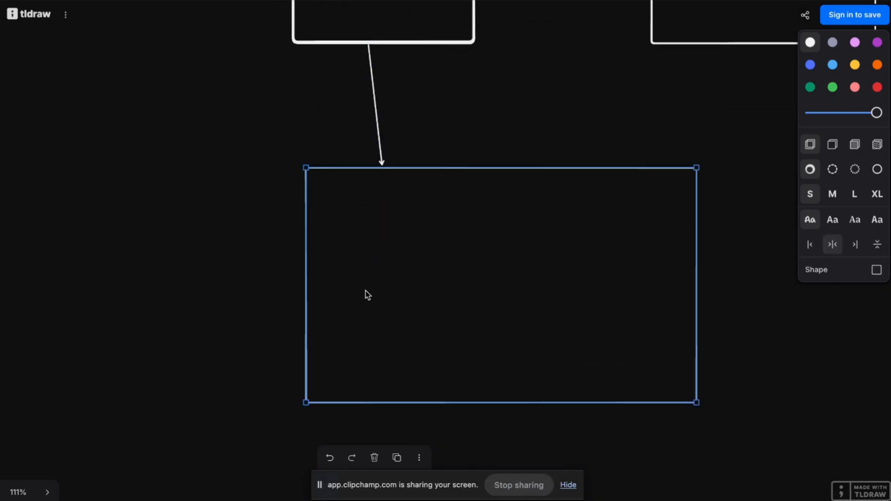
Start a note in the rectangle: 'Let's say they're filling in a kind of client profile / for starters'.
key(t)
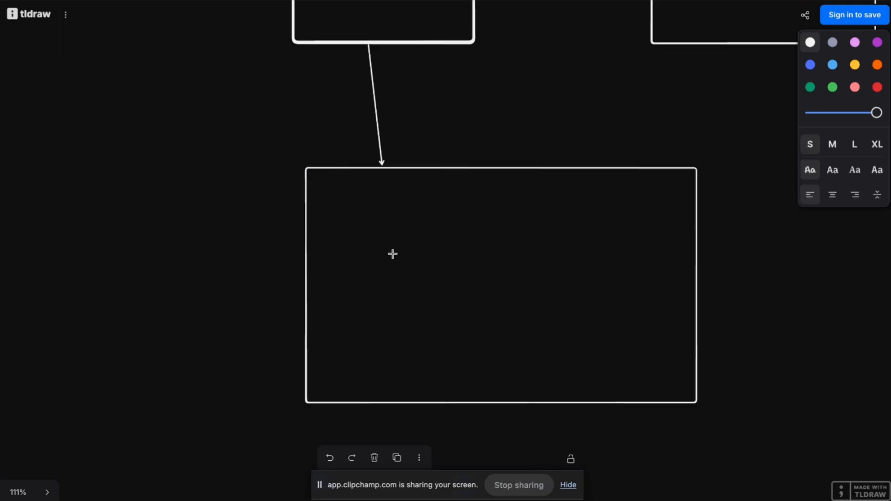
click(341, 197)
text(Let's say they're filling in a )
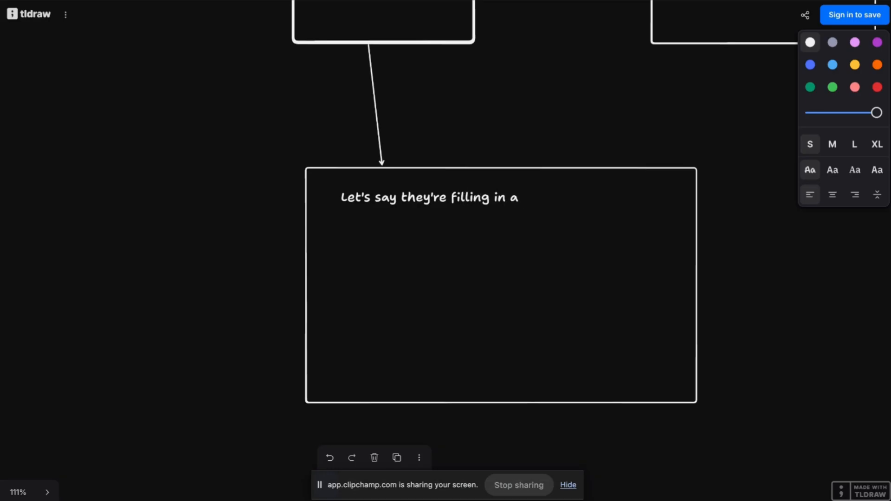
text(kind of client profile)
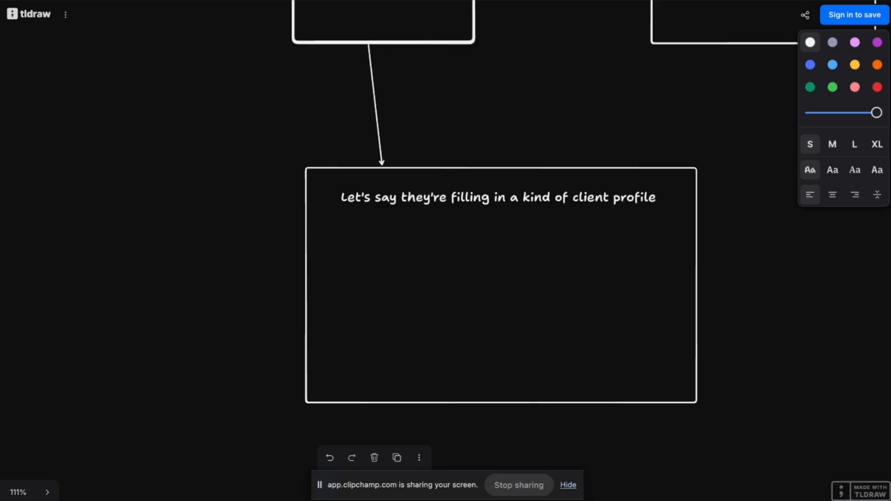
key(Return)
text(for starters)
key(Return)
key(Return)
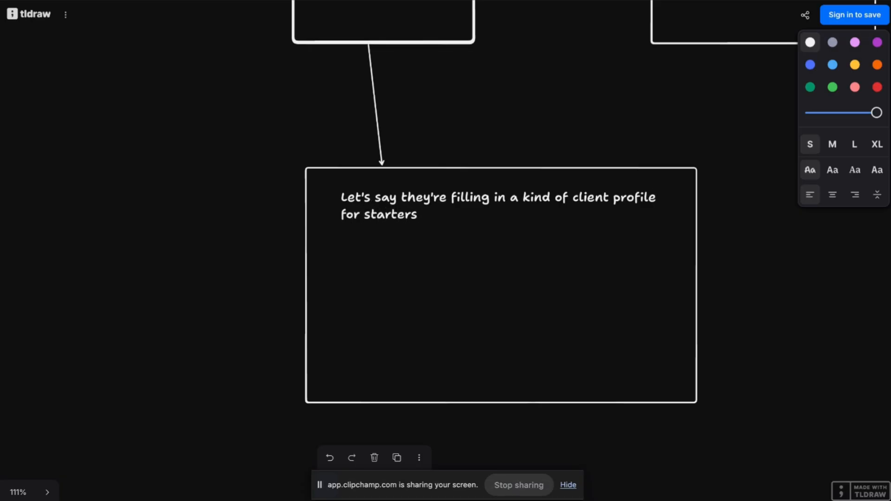
text(-)
key(BackSpace)
text(-)
key(ctrl+z)
Add dash items 'description of problem/needs' and 'credentials/logins' to the note.
text(type of automation needewd)
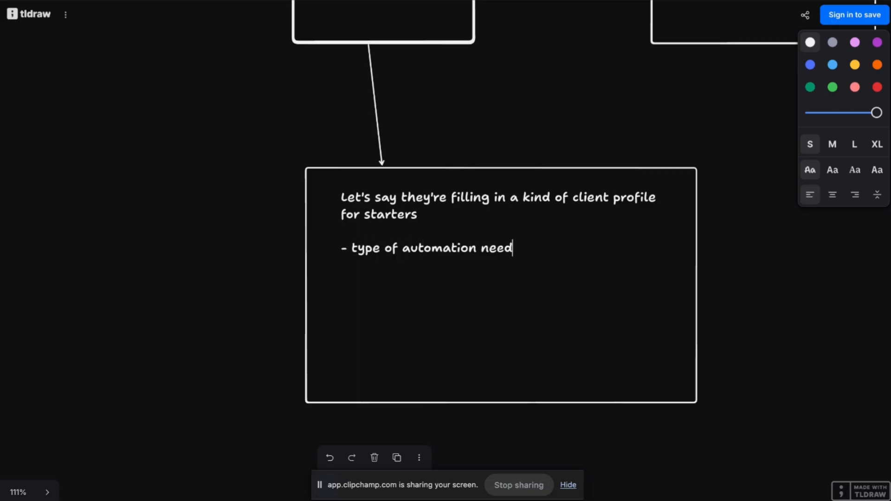
key(BackSpace)
key(BackSpace)
text(d)
text(-)
key(BackSpace)
drag(532, 248, 351, 247)
text(des)
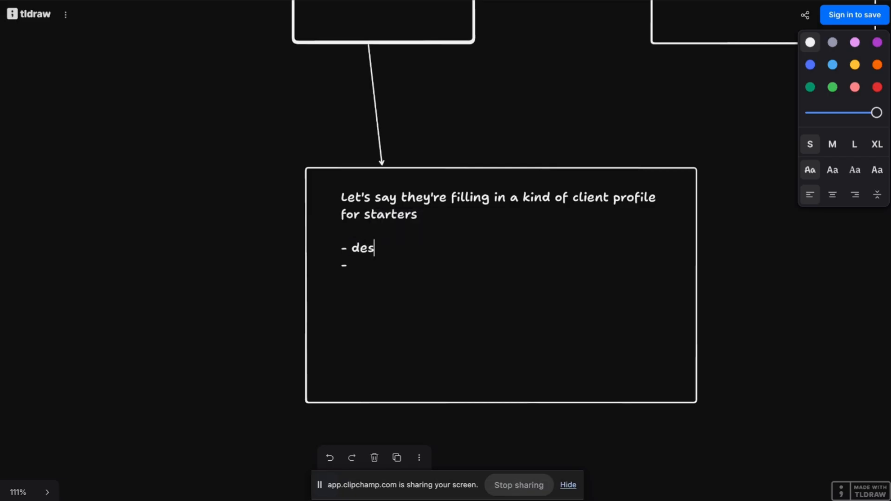
text(cription, of p)
key(BackSpace)
key(BackSpace)
key(BackSpace)
key(BackSpace)
key(BackSpace)
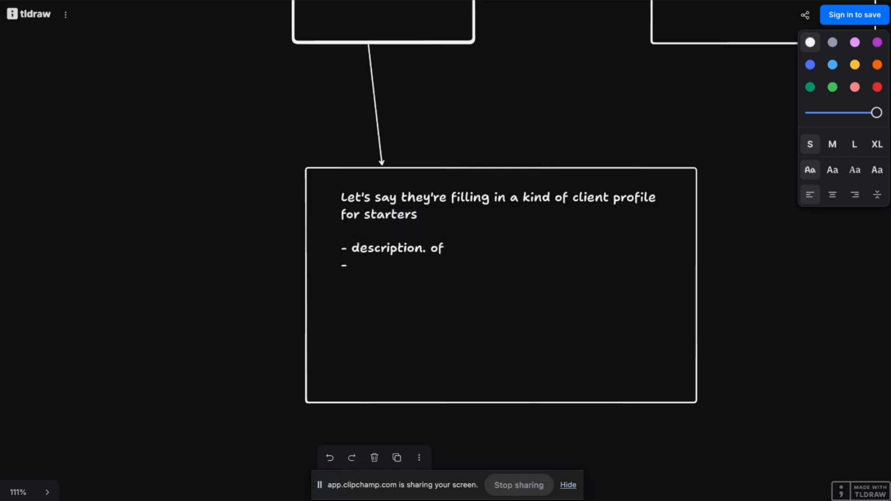
key(BackSpace)
text(of problem)
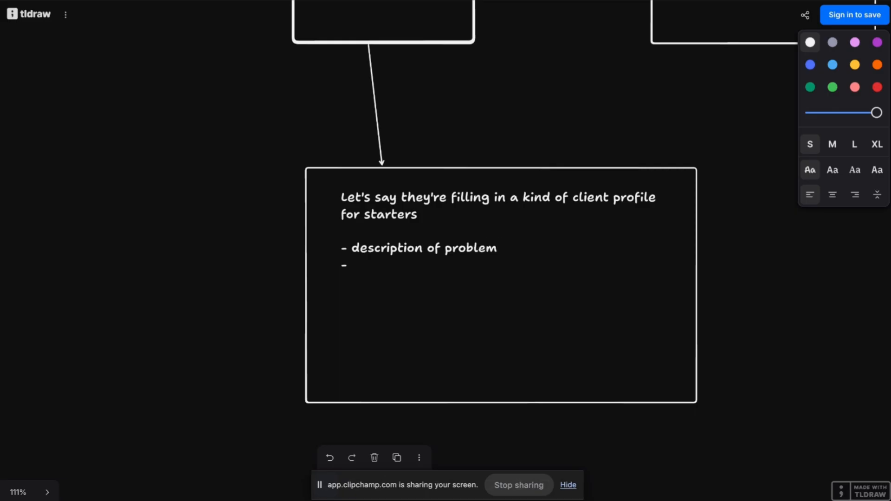
text(/needs - creden)
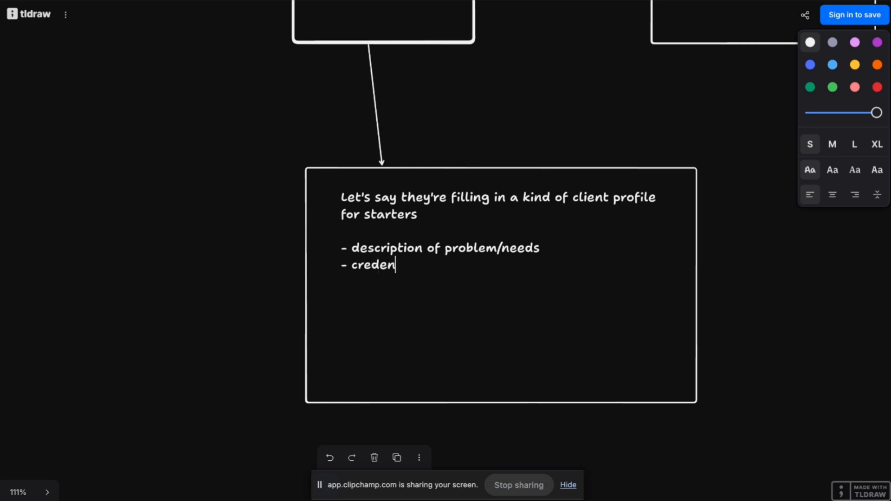
text(tials/logins)
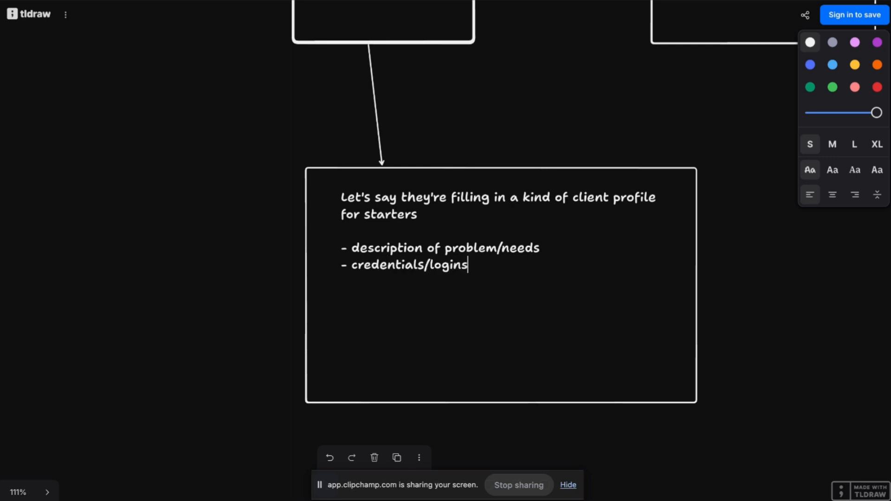
click(620, 152)
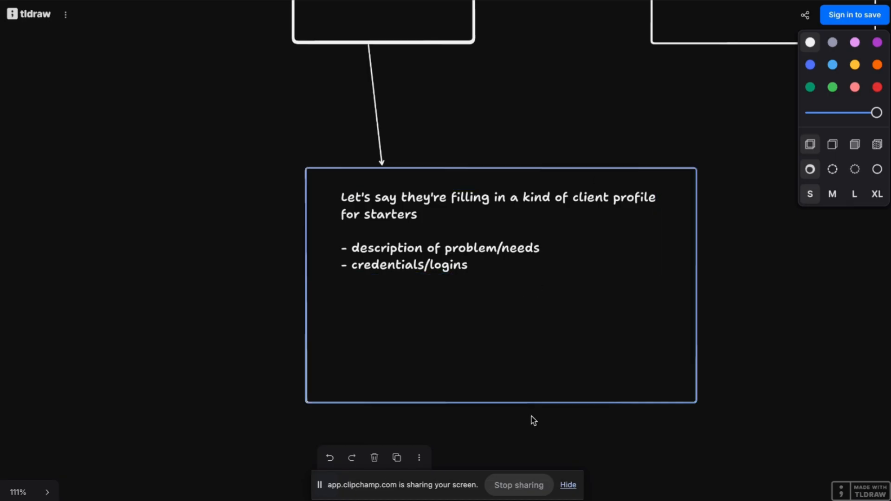
Stretch the rectangle taller and add the line 'n8n form -> updates account fields' inside it.
click(518, 403)
drag(515, 402, 515, 500)
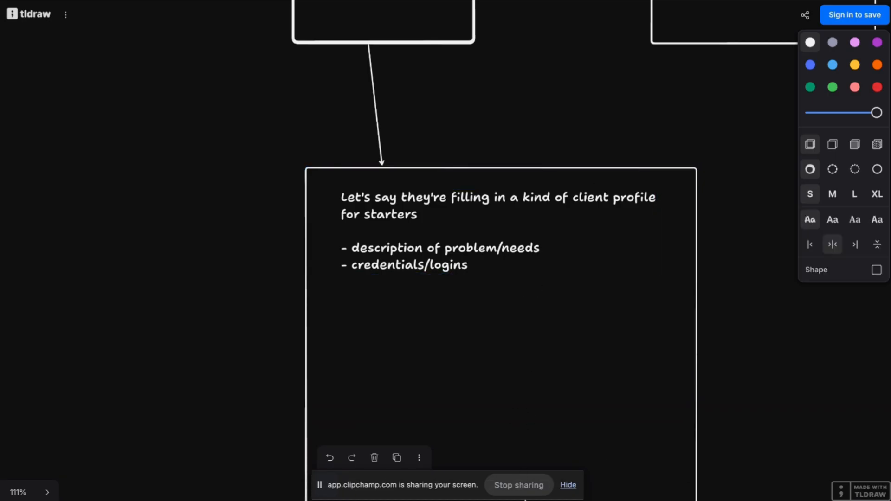
scroll(453, 343, down, 4)
key(t)
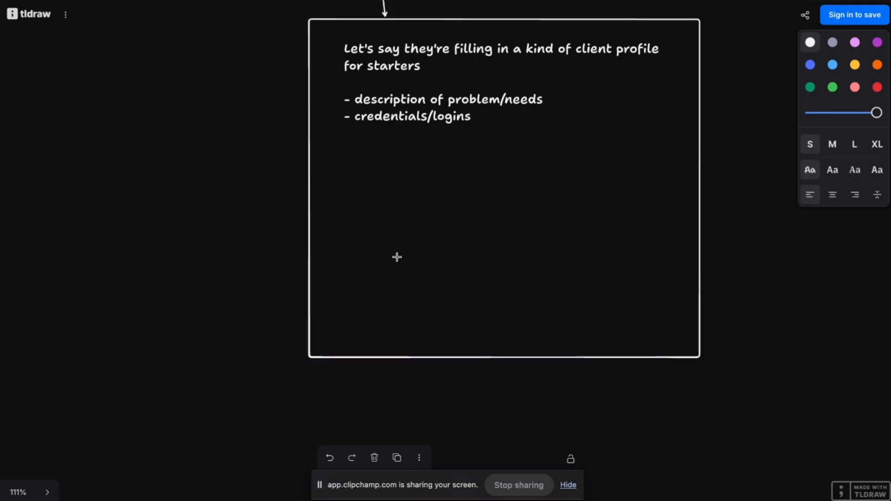
click(353, 187)
text(Calendar link)
key(BackSpace)
key(BackSpace)
key(BackSpace)
key(BackSpace)
key(BackSpace)
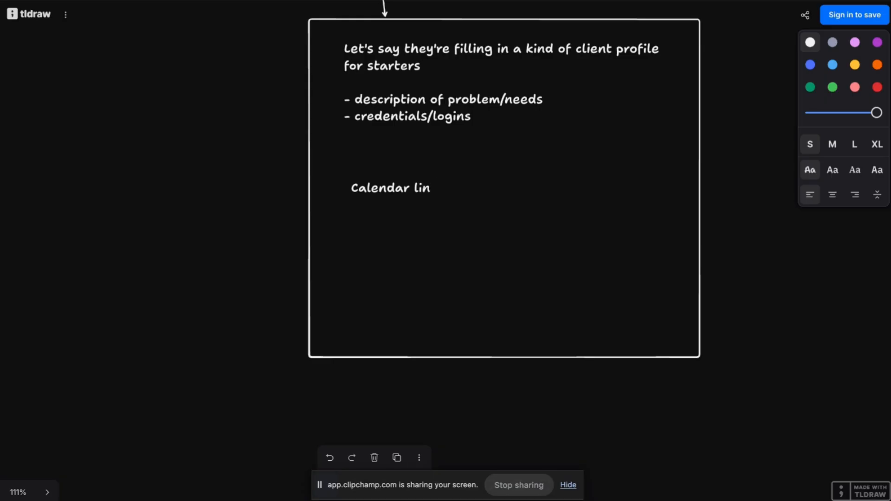
key(BackSpace)
key(BackSpace)
key(BackSpace)
key(BackSpace)
key(BackSpace)
key(BackSpace)
key(BackSpace)
key(BackSpace)
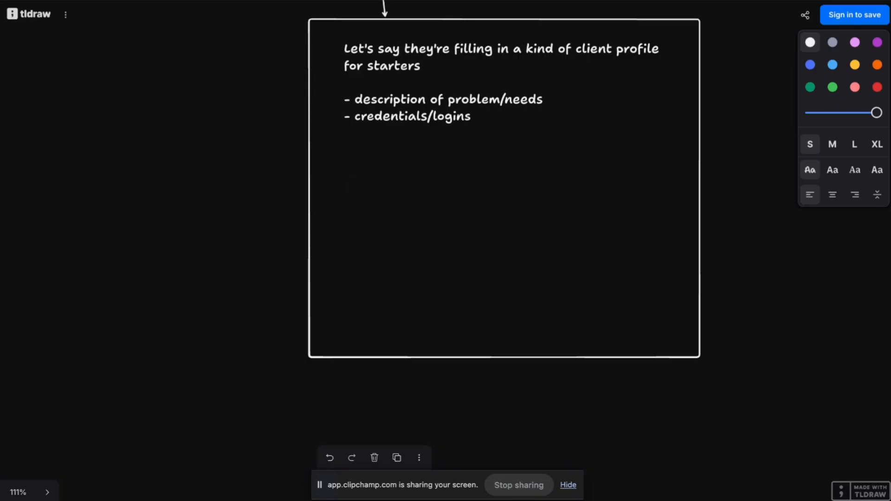
text(n8n form -> )
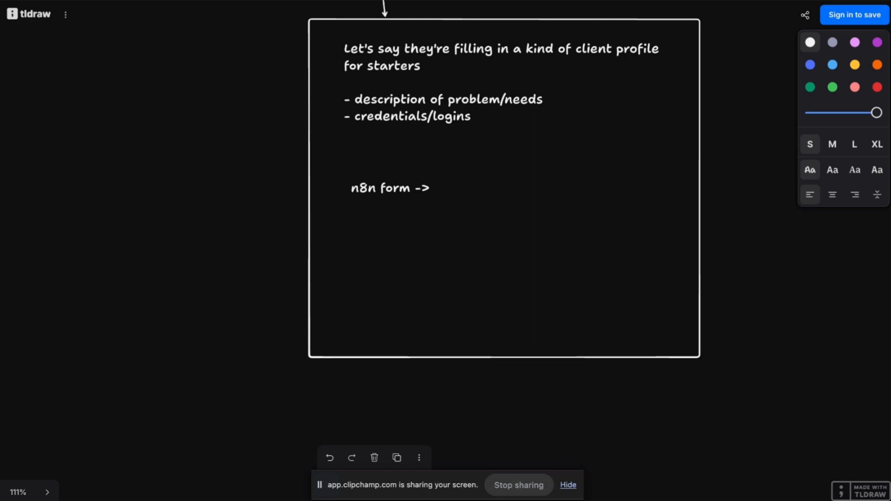
text(updates account)
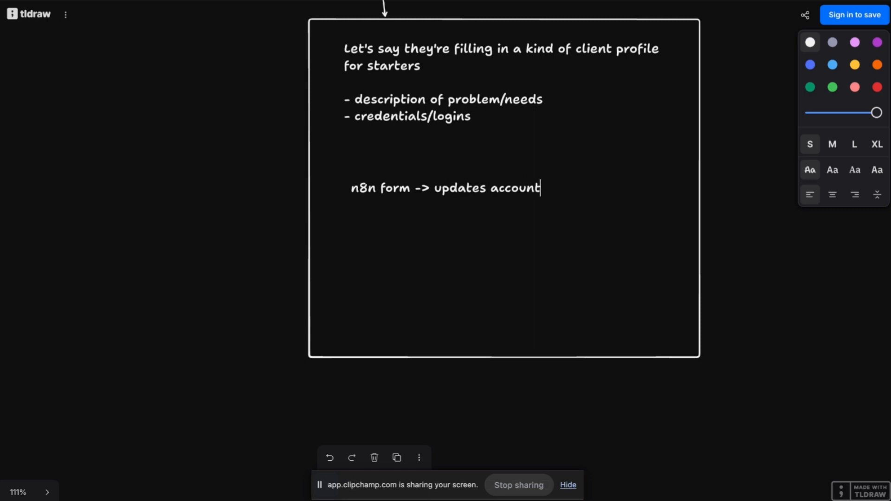
text( fields ->)
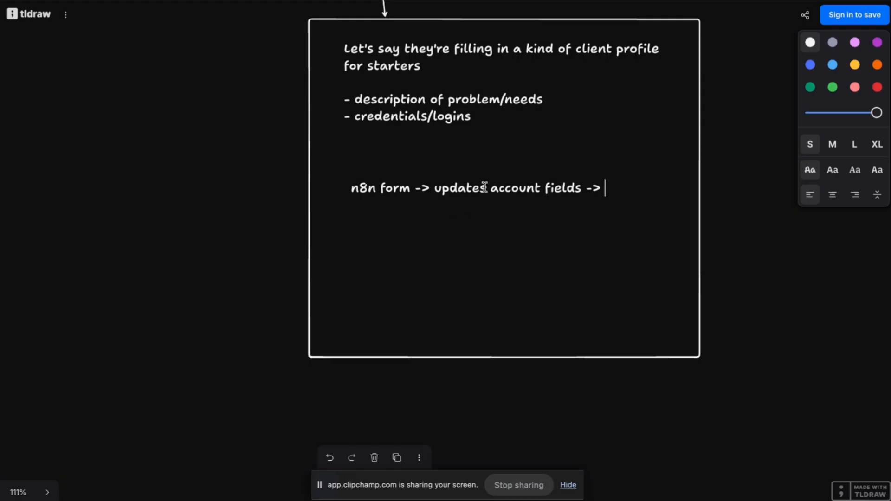
key(BackSpace)
key(BackSpace)
key(BackSpace)
click(577, 239)
Extend the rectangle's bottom edge further down.
scroll(575, 251, down, 1)
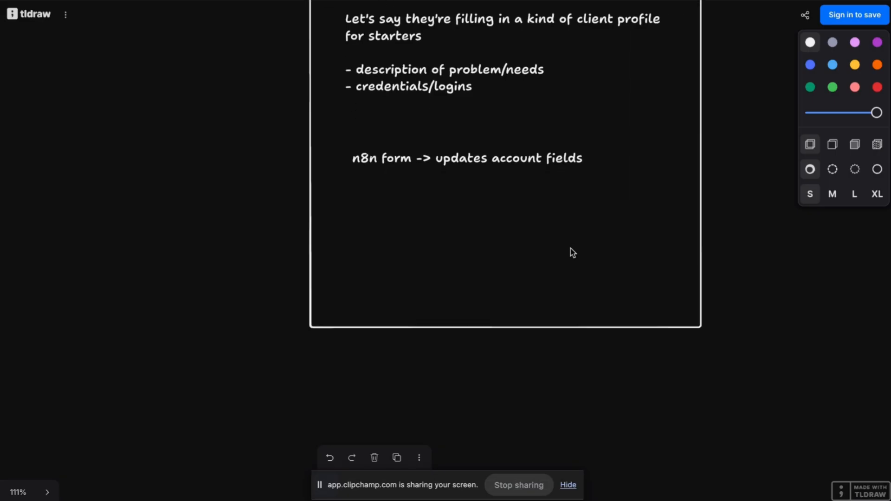
key(t)
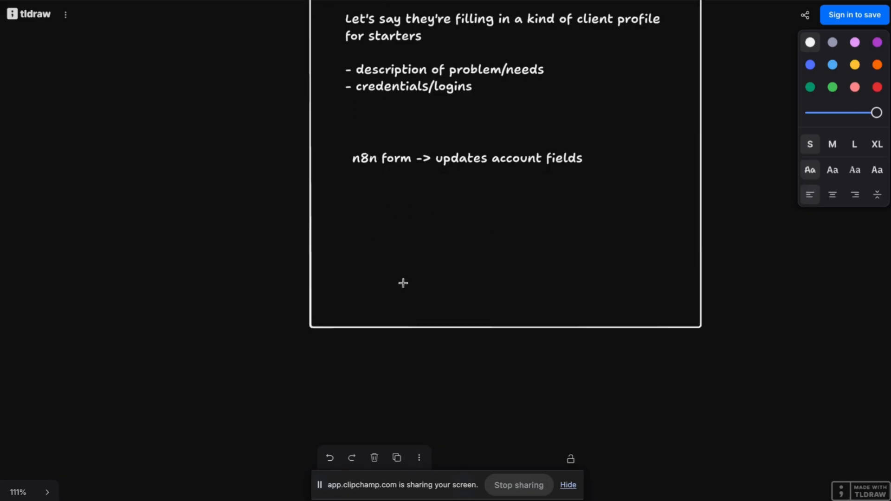
key(Escape)
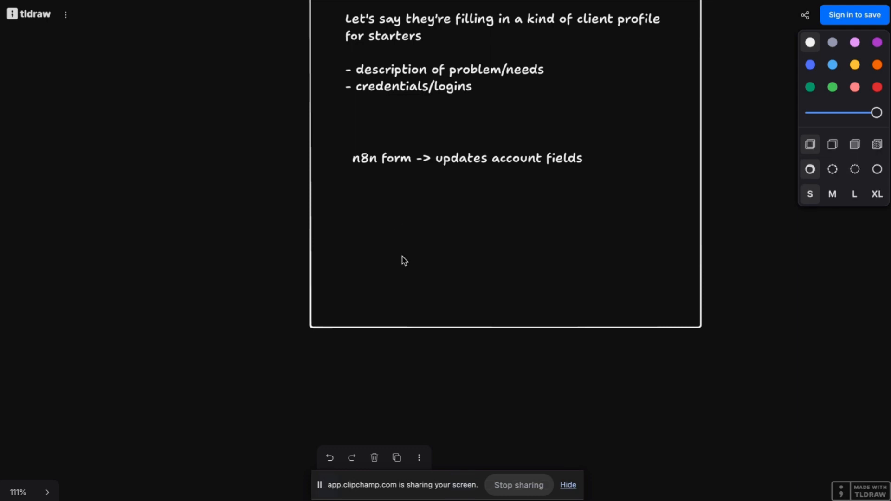
click(448, 328)
drag(449, 326, 447, 405)
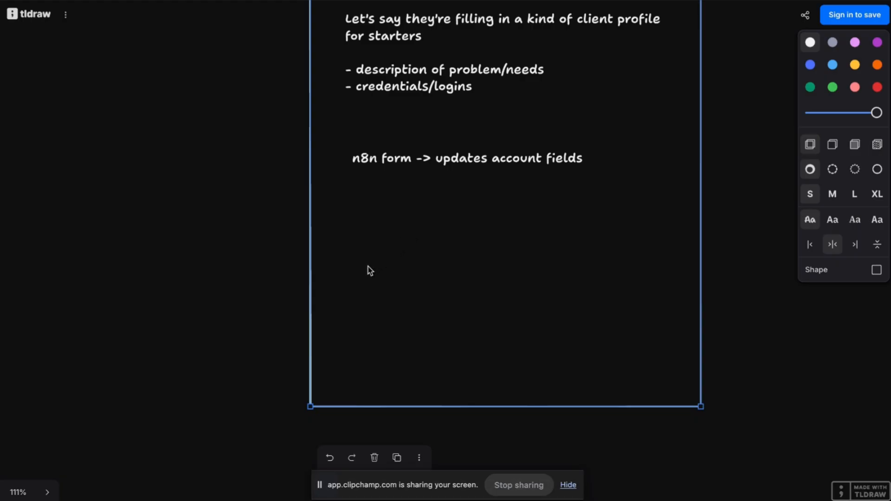
Add a 'Calendar:' heading with '- grab calendar link (special booking link)' below it.
key(t)
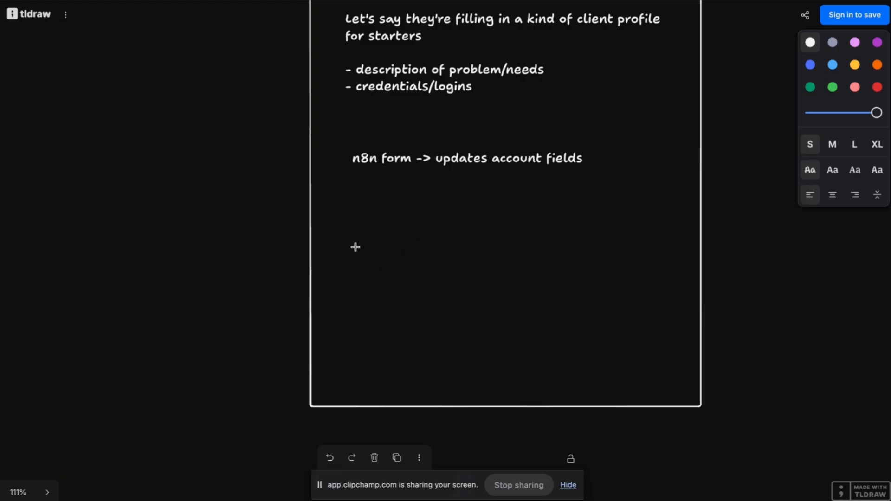
click(355, 247)
text(Calendar:)
key(Return)
key(Return)
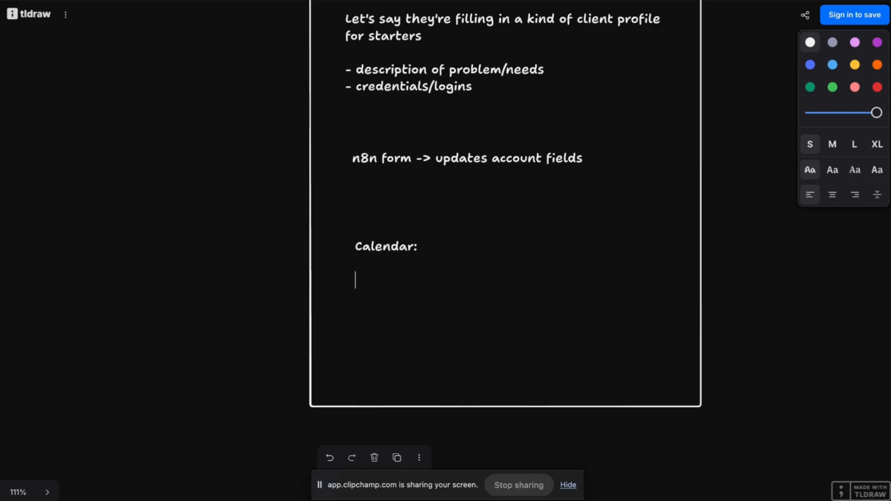
text(-)
key(BackSpace)
text(grab calendar link)
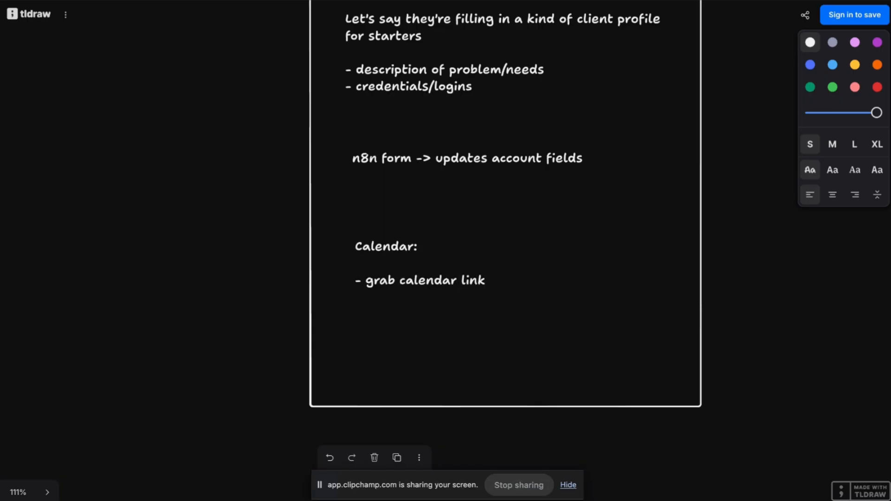
text( (special)
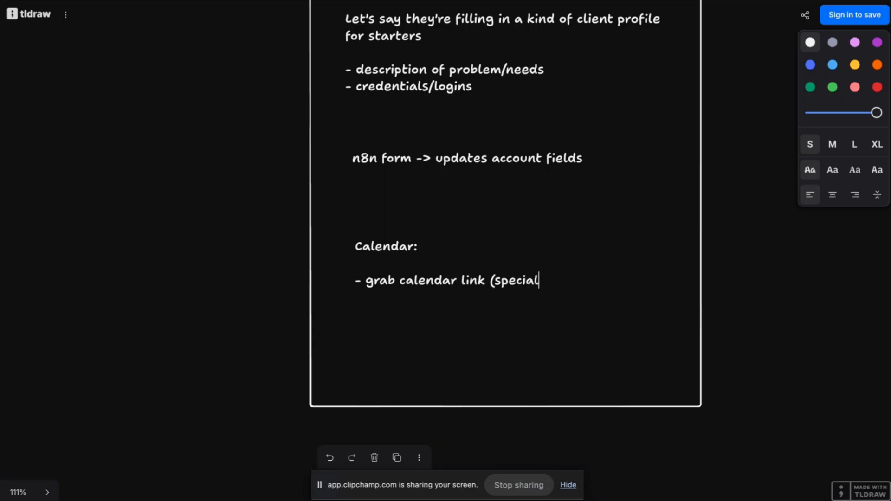
text( booking link))
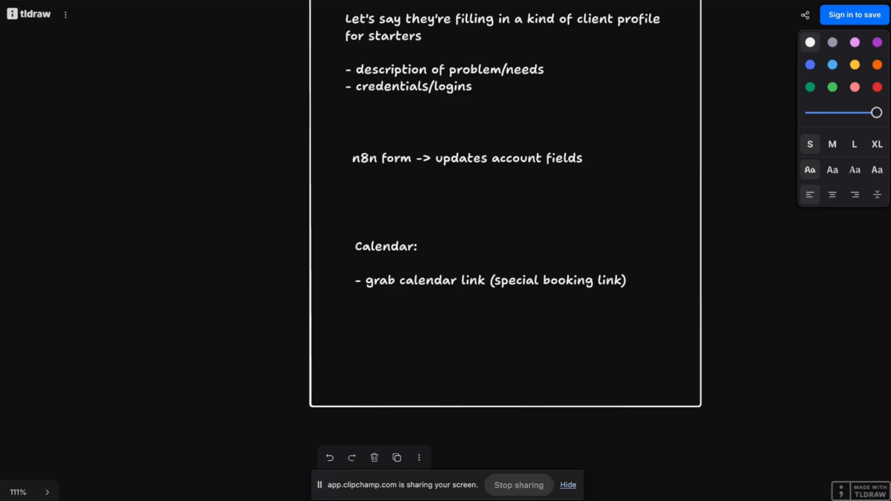
Add a second Calendar point '- add link to email'.
key(Return)
text(-)
key(BackSpace)
text(link in)
key(BackSpace)
key(BackSpace)
key(BackSpace)
key(BackSpace)
key(BackSpace)
key(BackSpace)
text(add link to )
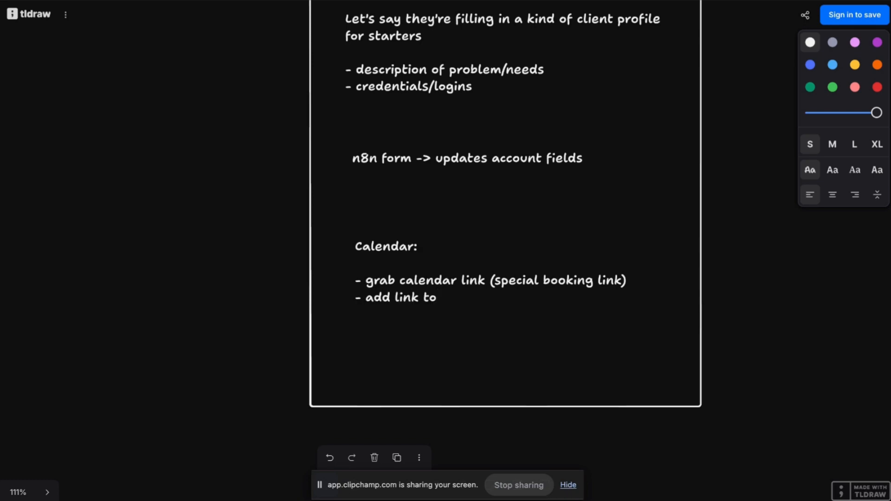
text(email)
click(247, 209)
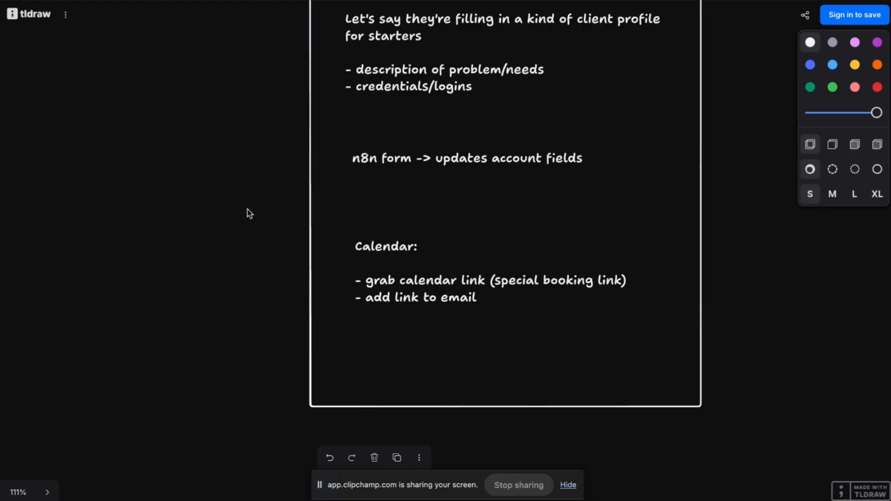
scroll(247, 210, down, 3)
scroll(246, 210, up, 8)
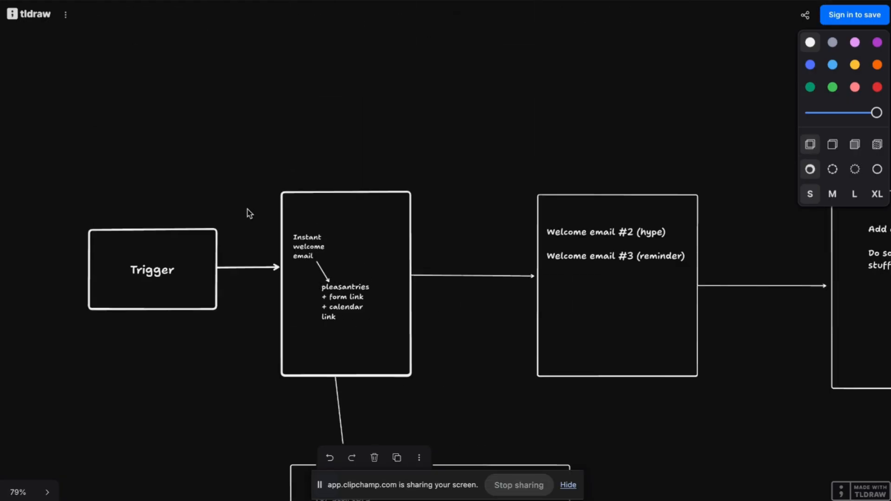
scroll(247, 209, down, 5)
scroll(247, 210, right, 1)
scroll(247, 210, up, 2)
scroll(247, 210, right, 1)
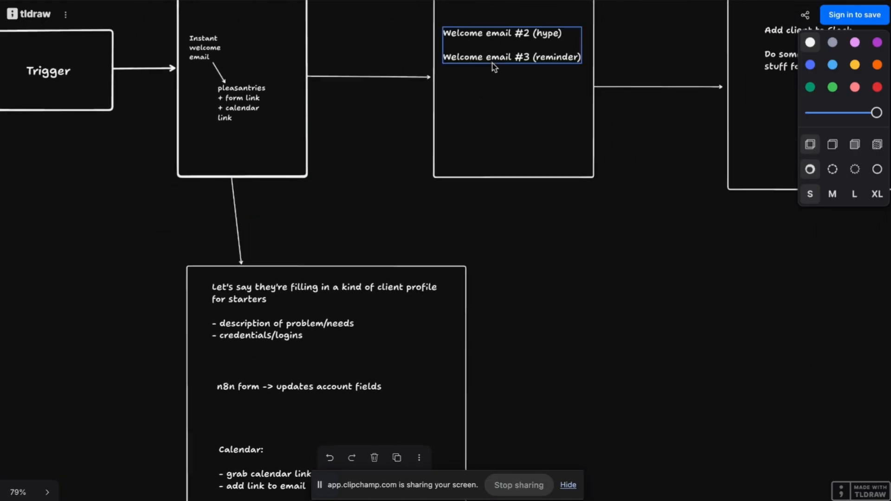
scroll(481, 223, right, 6)
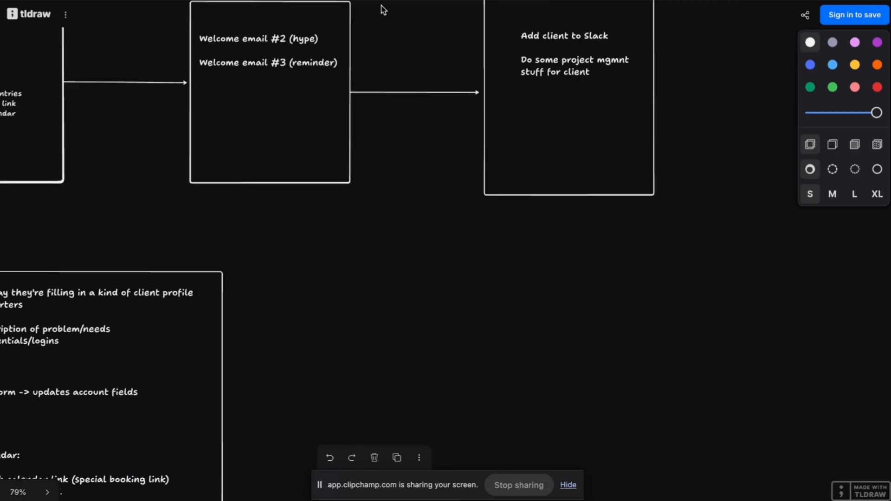
scroll(389, 188, down, 5)
scroll(389, 189, left, 10)
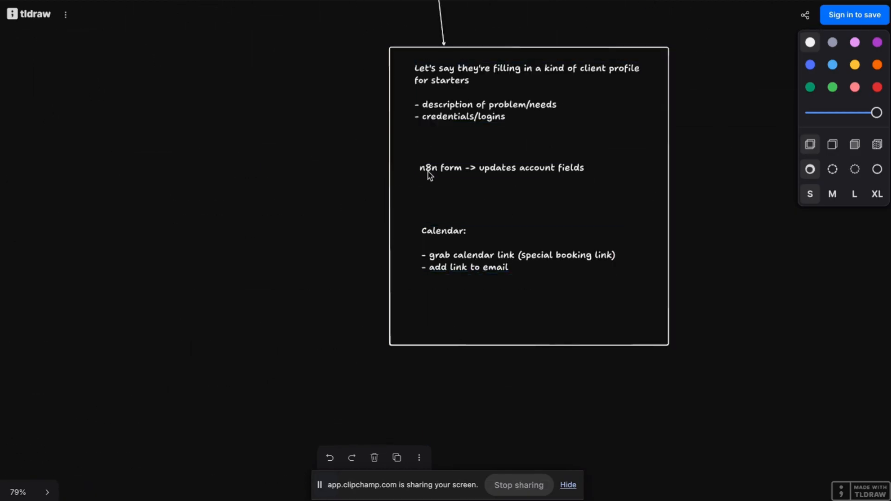
scroll(523, 260, up, 7)
scroll(522, 260, right, 10)
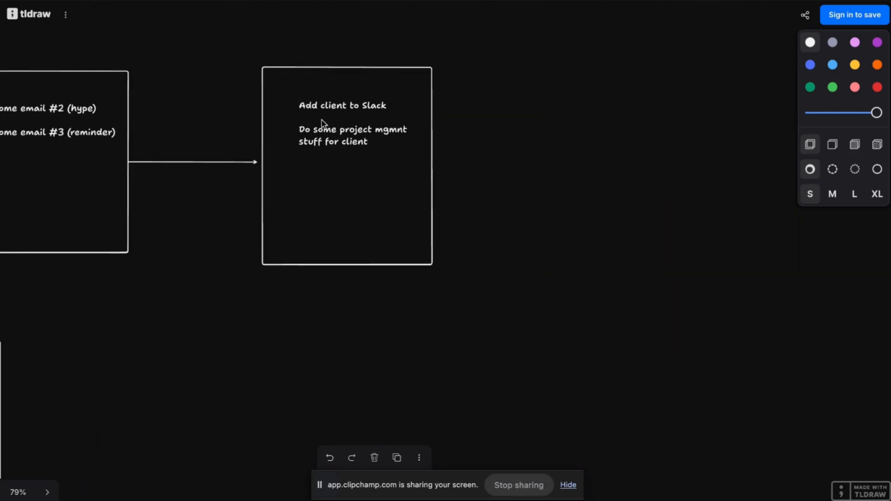
scroll(382, 146, down, 5)
scroll(382, 145, left, 12)
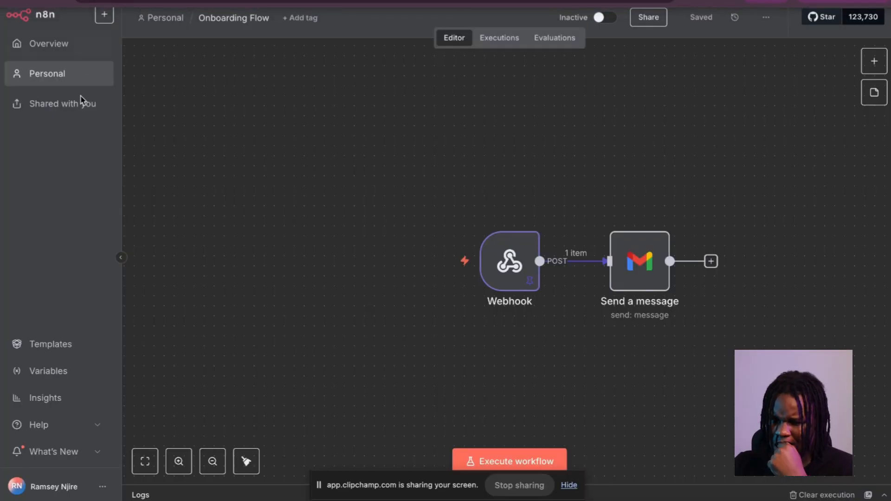
Open n8n's create-new menu from the Onboarding Flow workflow.
click(105, 12)
Open a new workflow in a separate tab, save it, and start renaming it to Intake Form.
right_click(123, 43)
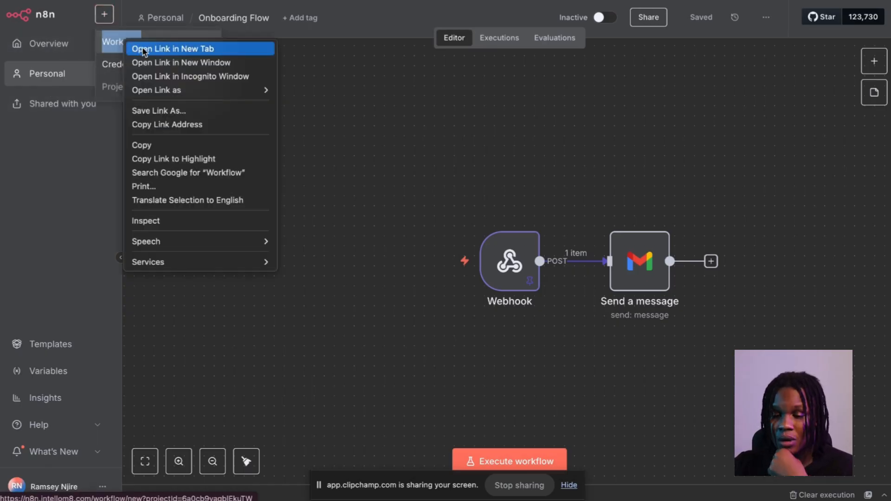
click(140, 48)
key(ctrl+Tab)
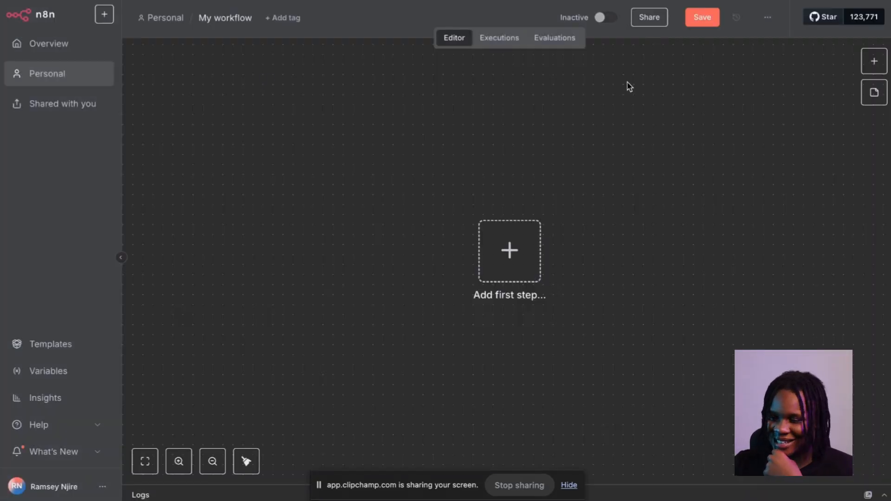
click(704, 22)
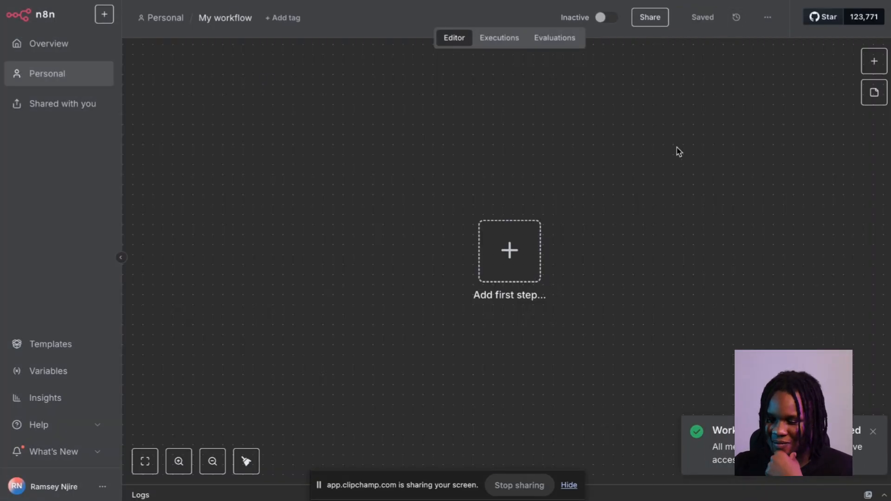
click(240, 18)
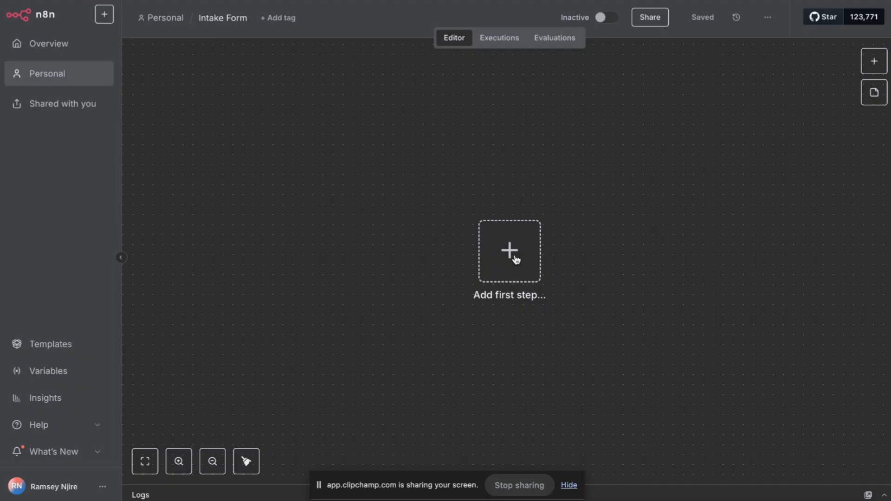
Add an On form submission trigger with Authentication left at None.
click(509, 255)
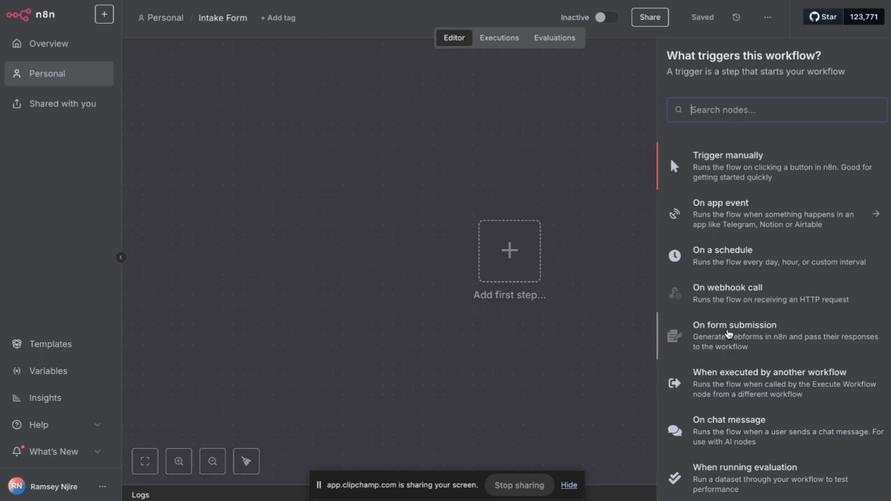
click(727, 333)
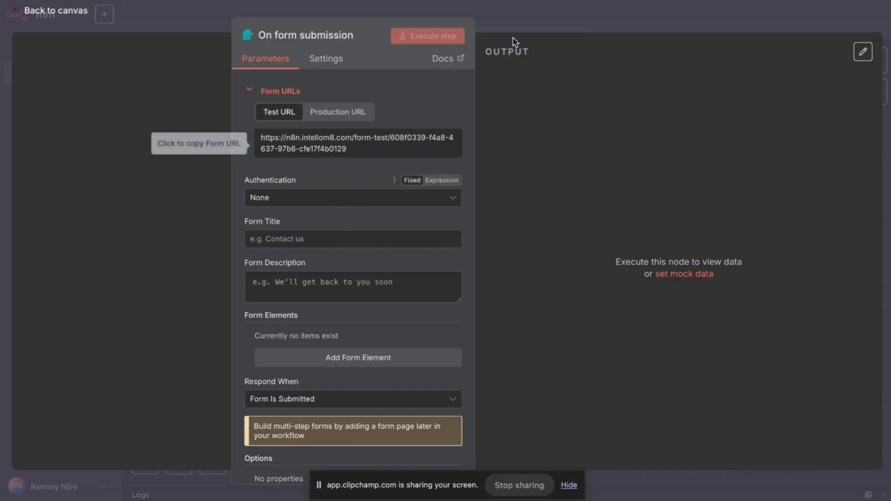
scroll(374, 223, down, 1)
scroll(371, 226, down, 1)
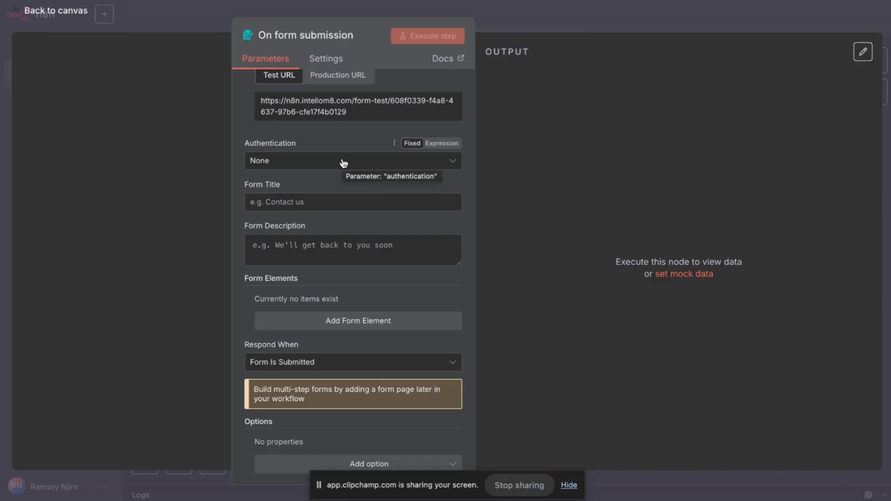
scroll(355, 149, down, 1)
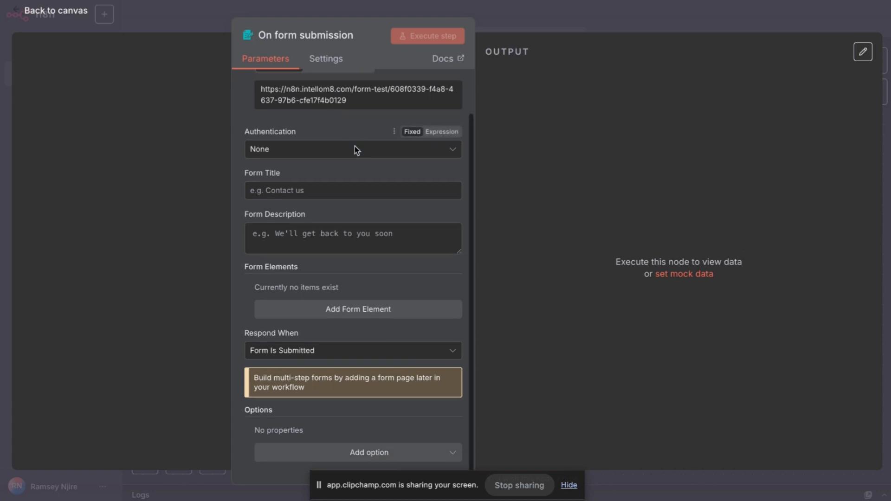
click(356, 150)
click(356, 151)
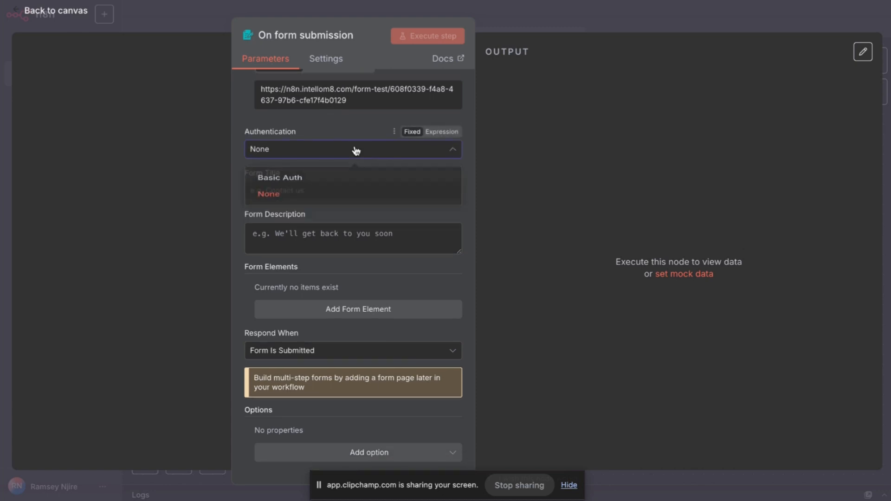
Title the form 'Intake Form', describe it 'Enter some really important info below.', and add a form element.
click(336, 189)
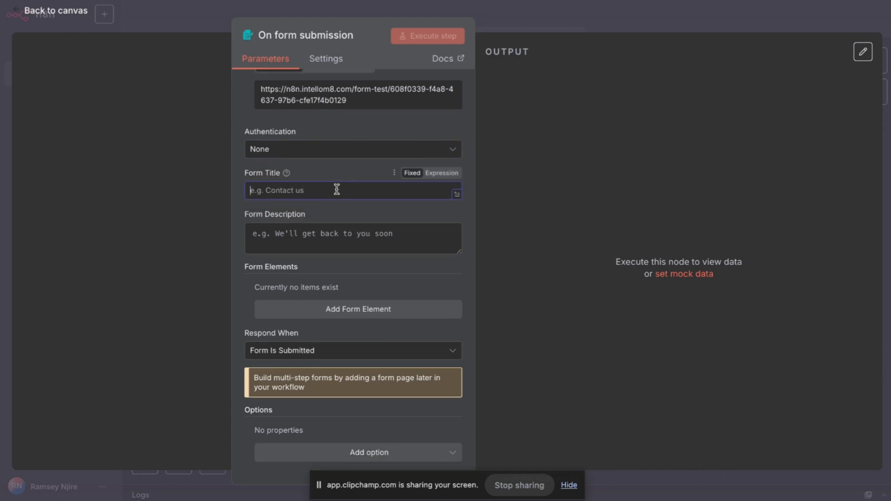
text(Intake Form)
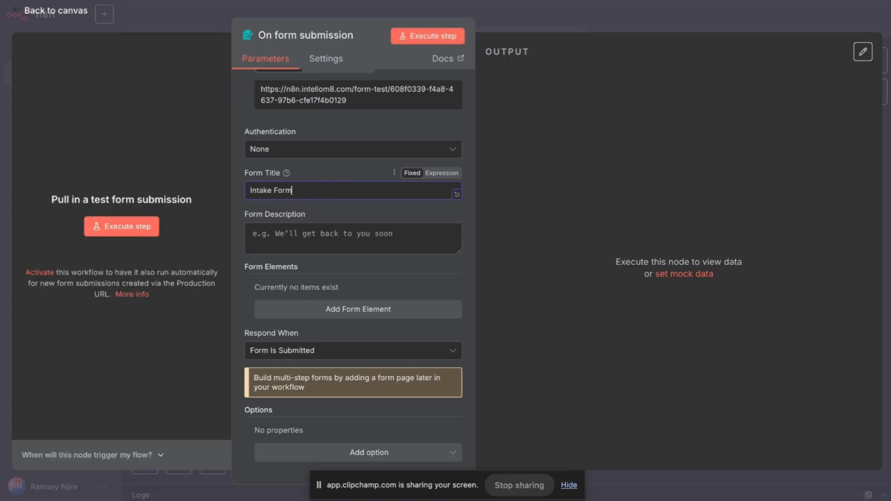
click(353, 231)
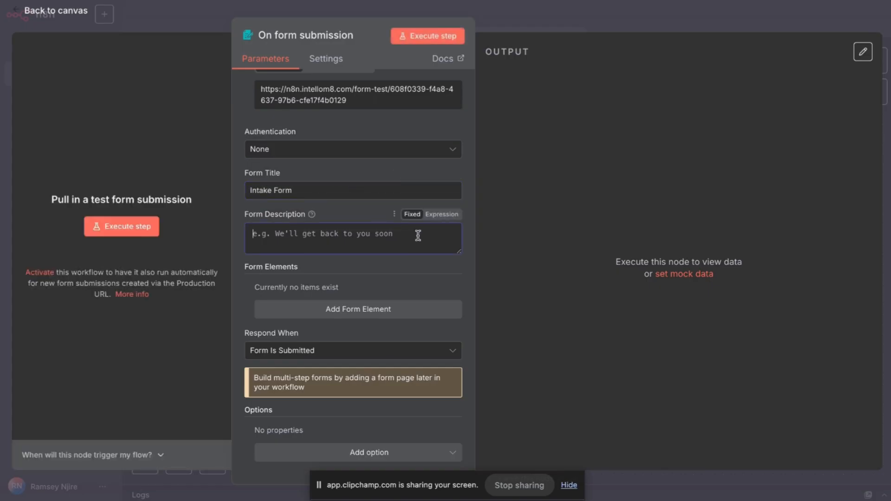
text(Enter )
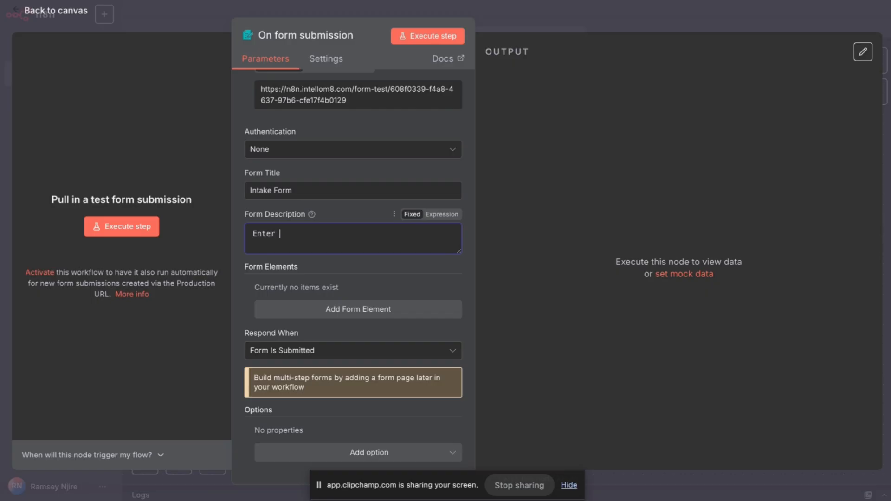
text(some really important info below.)
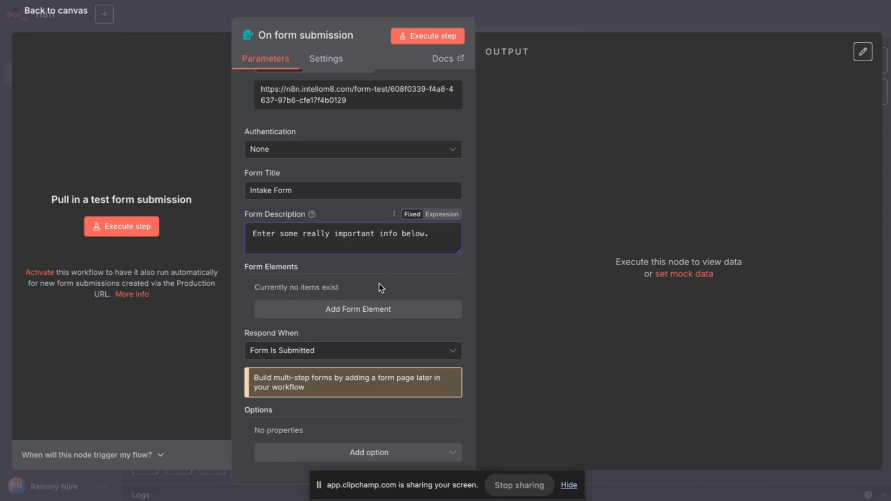
click(362, 314)
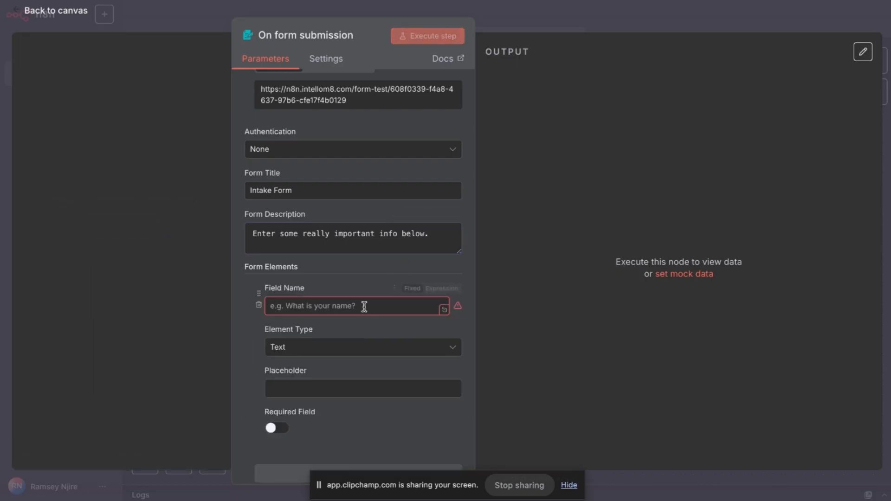
Enter the long question asking the client to describe what they need automated as the first field's name.
click(325, 308)
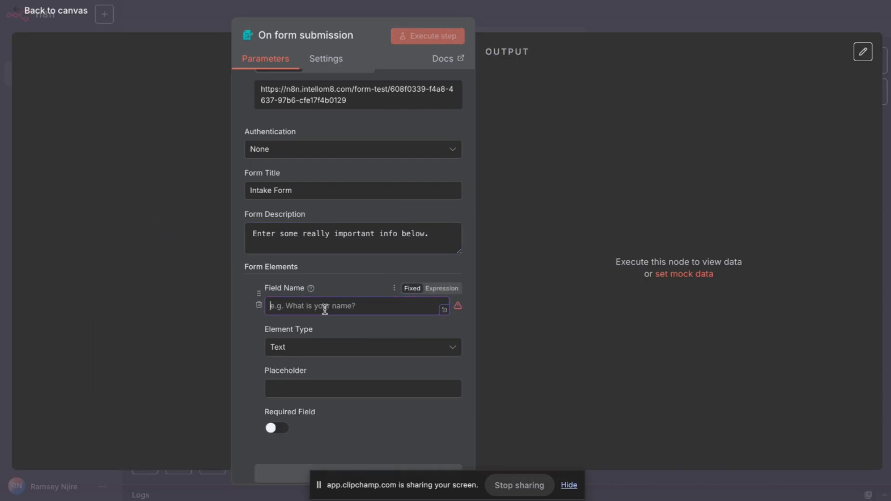
text(Bri)
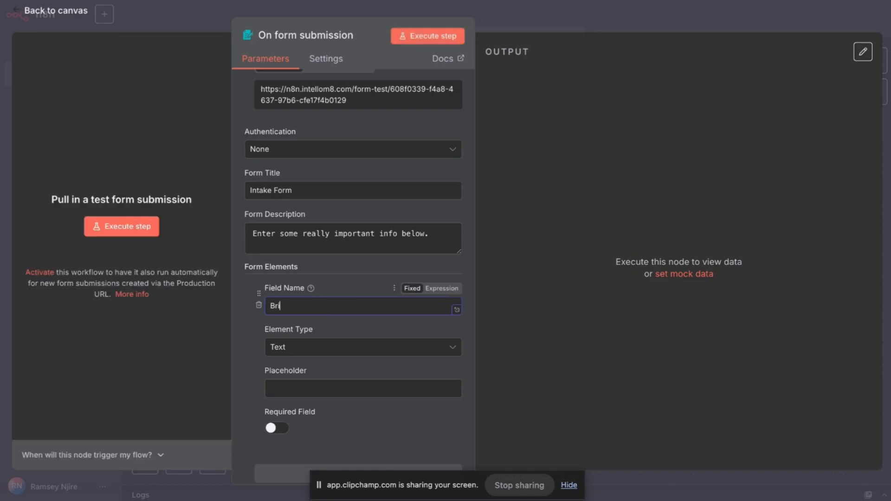
text(efly describe your a)
drag(355, 305, 228, 317)
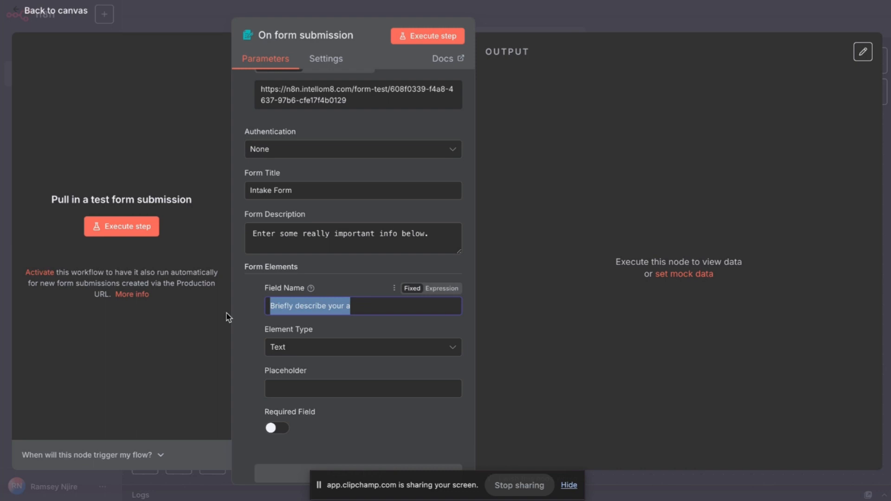
text(Could you p[leas)
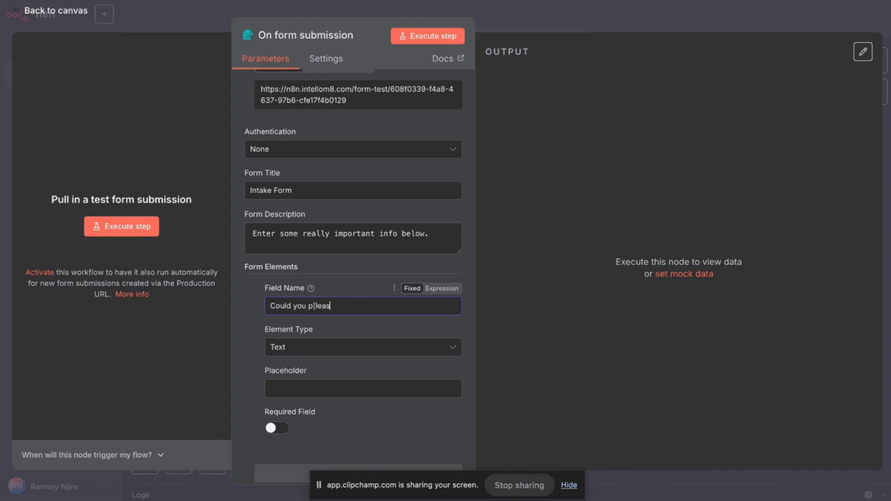
text(ease describe the exact k)
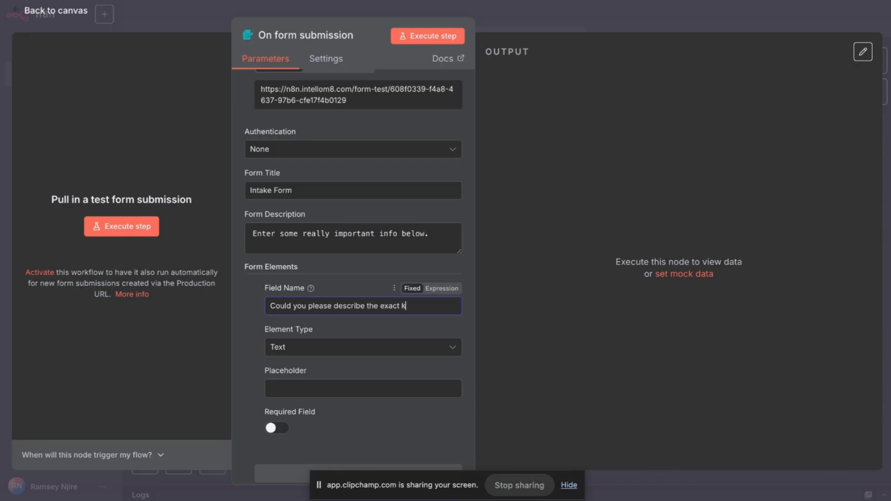
text(ind of thing you need automated.)
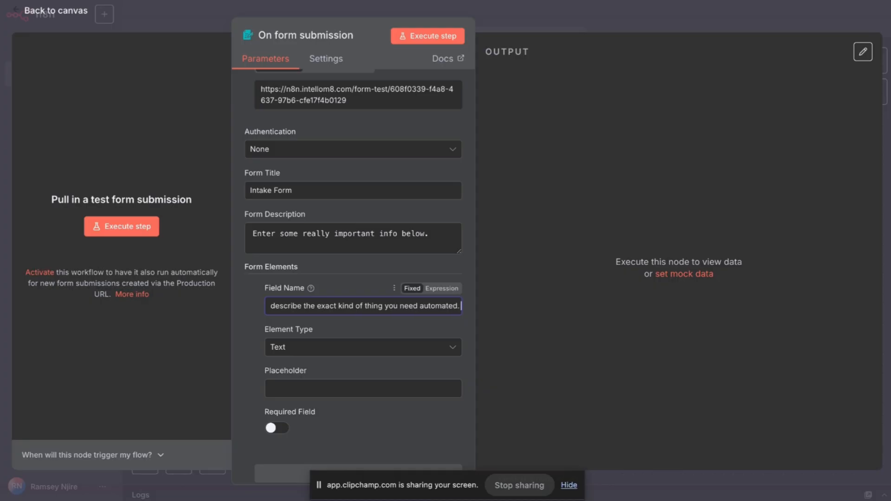
text( Add as m)
text(ch info as)
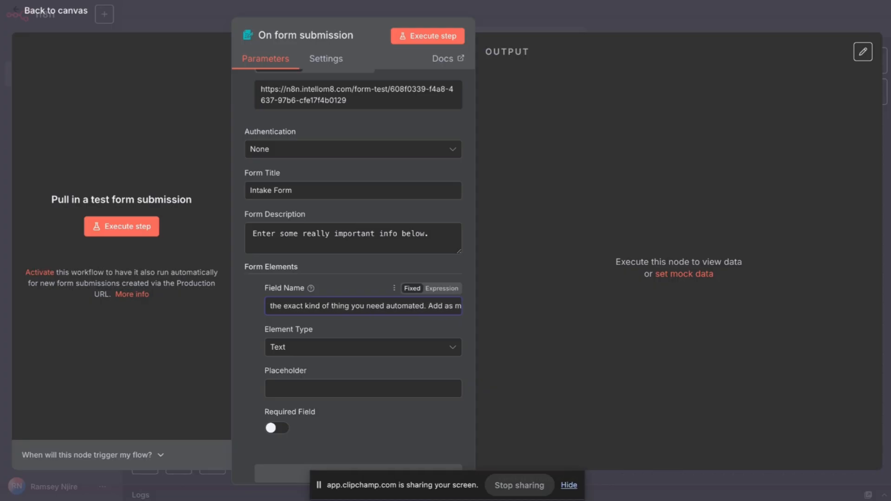
text( possible.)
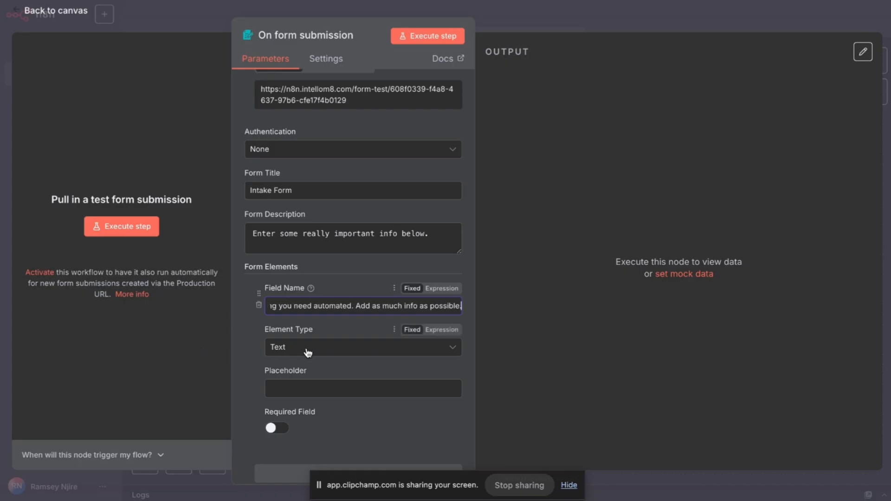
Rename the field 'Problem Description' and paste the long question into its placeholder.
triple_click(324, 304)
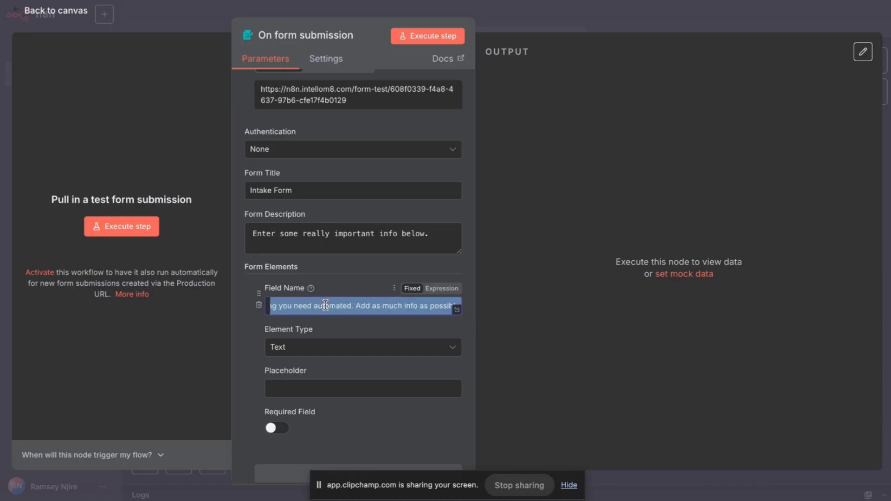
key(BackSpace)
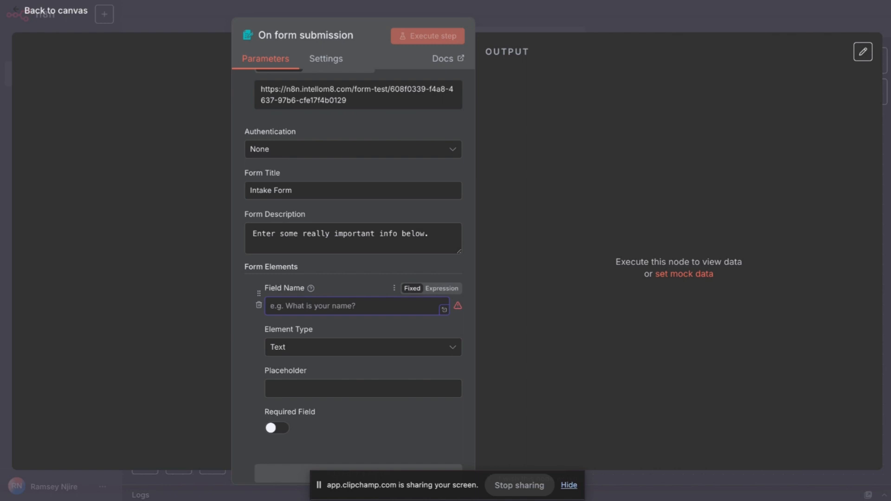
text(Problem)
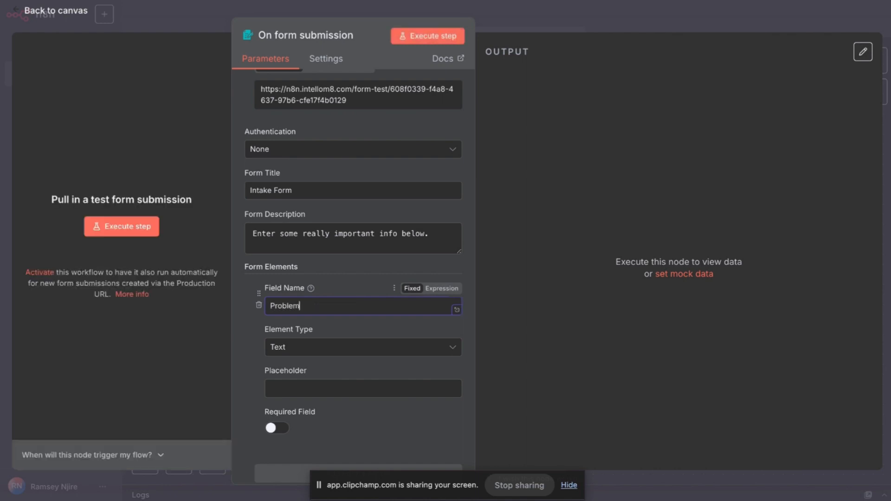
text( Description)
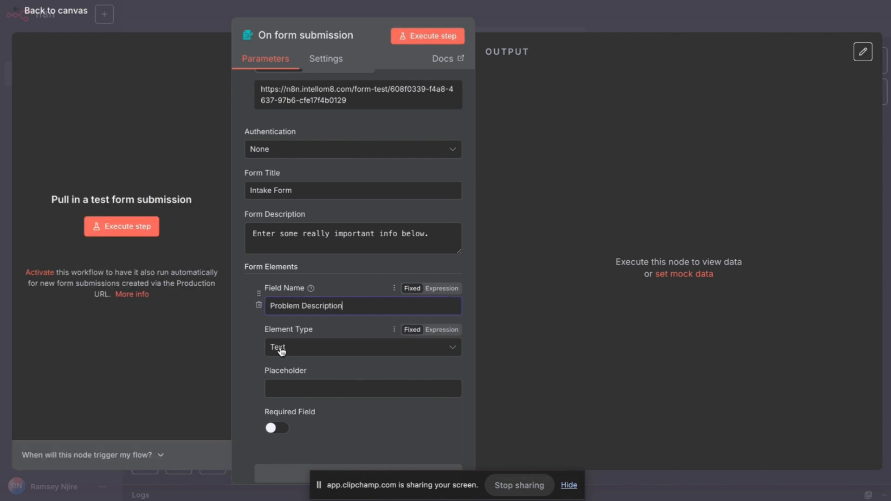
click(325, 385)
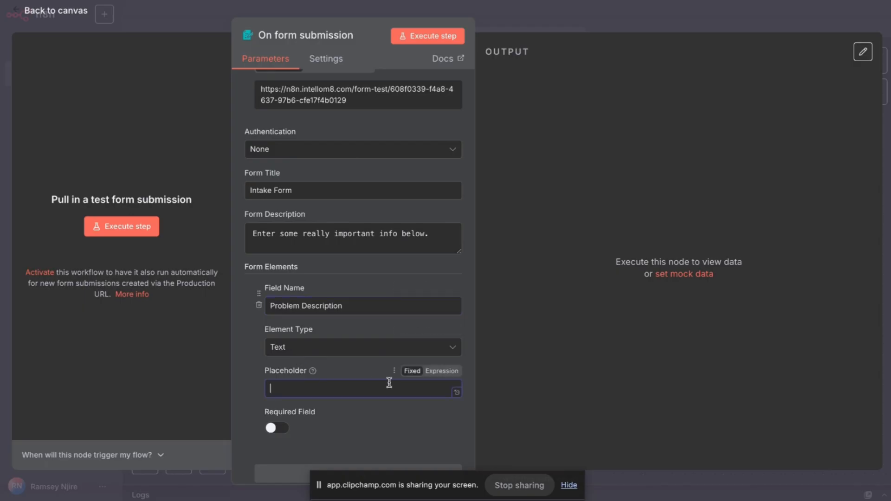
key(ctrl+v)
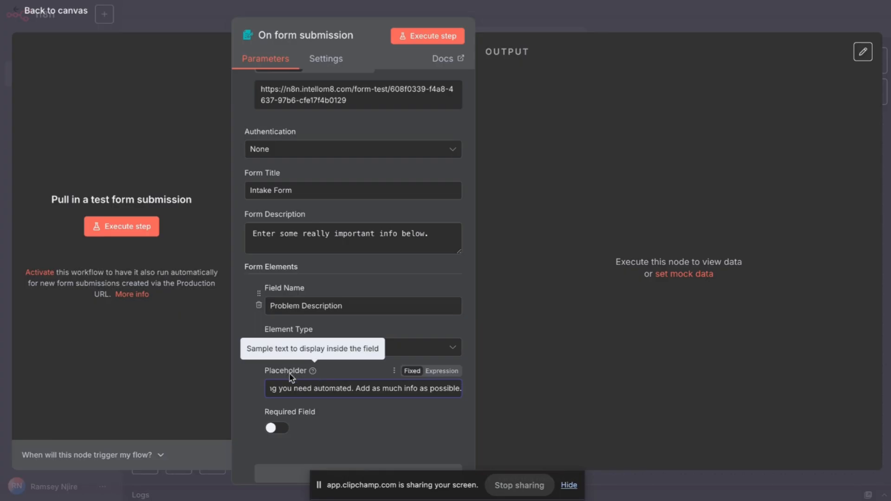
click(243, 376)
Set the Problem Description element type to Textarea.
click(312, 351)
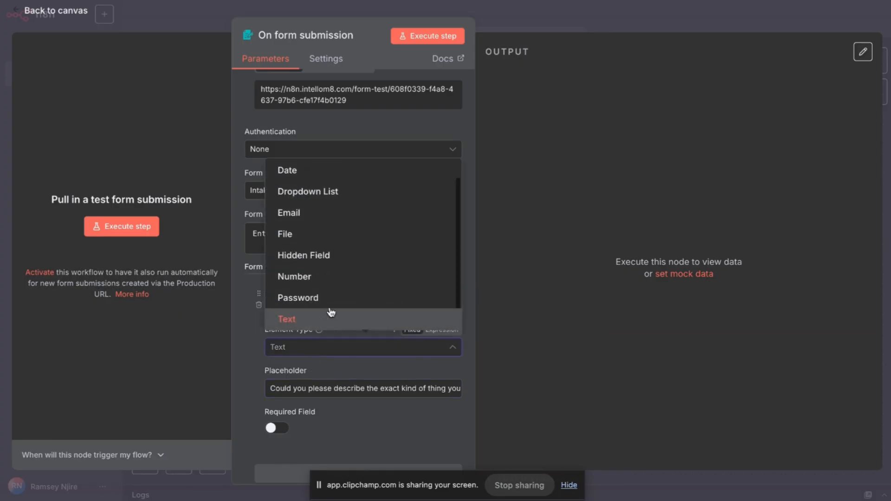
scroll(341, 297, down, 1)
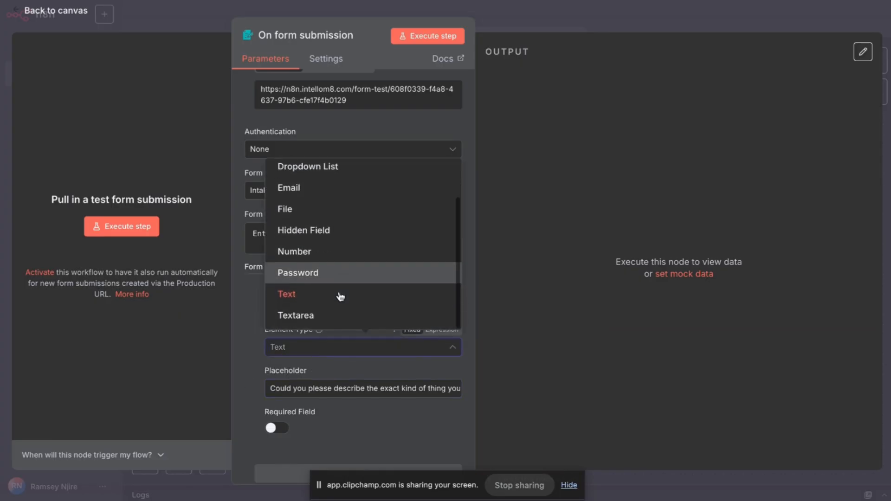
click(307, 315)
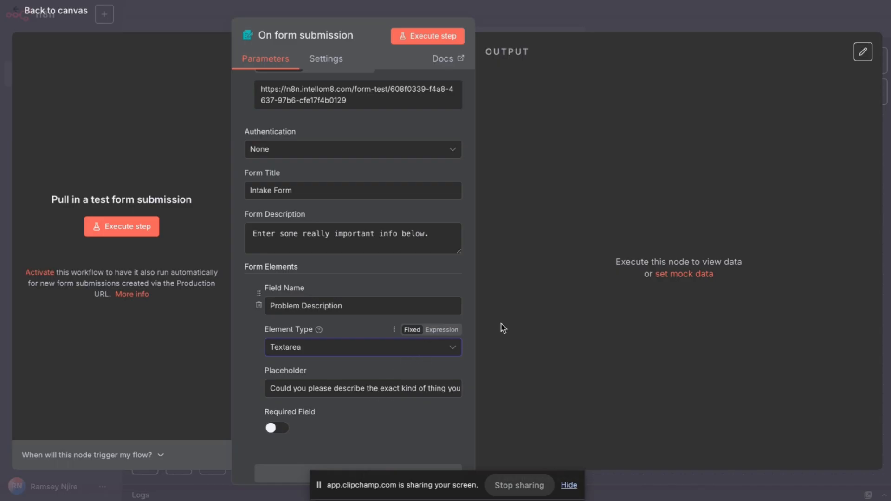
scroll(399, 307, down, 3)
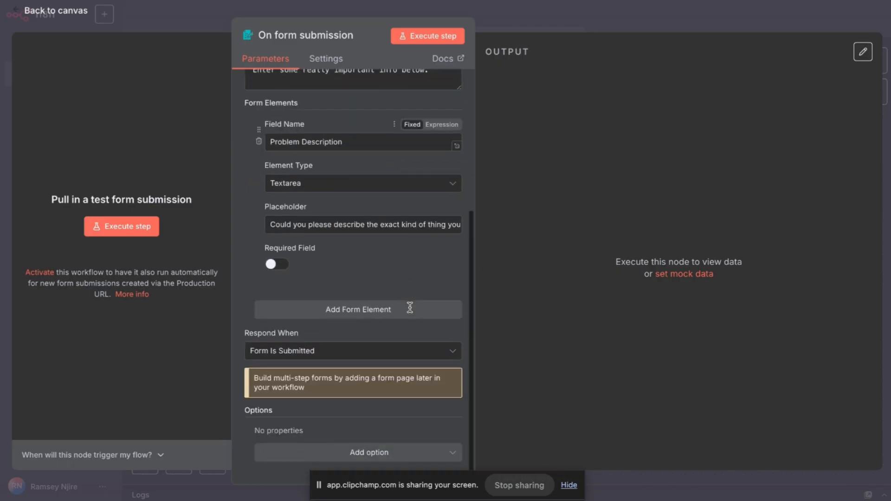
Mark Problem Description as required and add a second form field named 'Credential'.
click(274, 264)
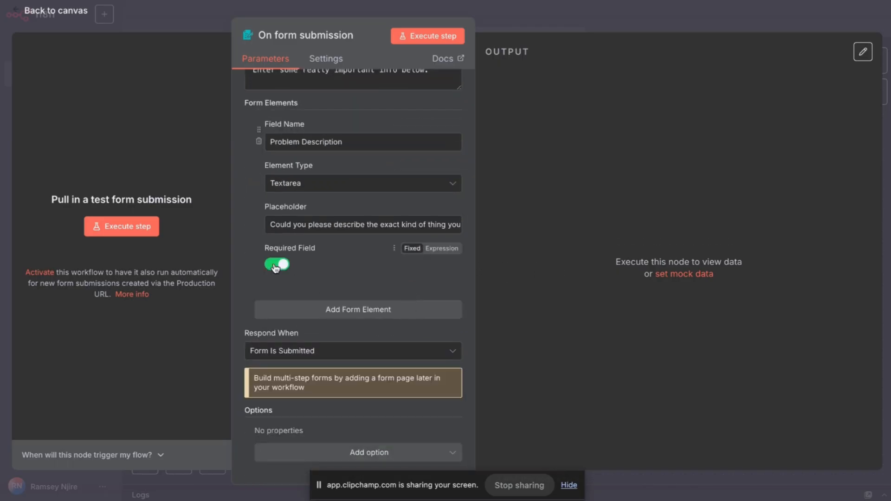
click(336, 310)
click(325, 334)
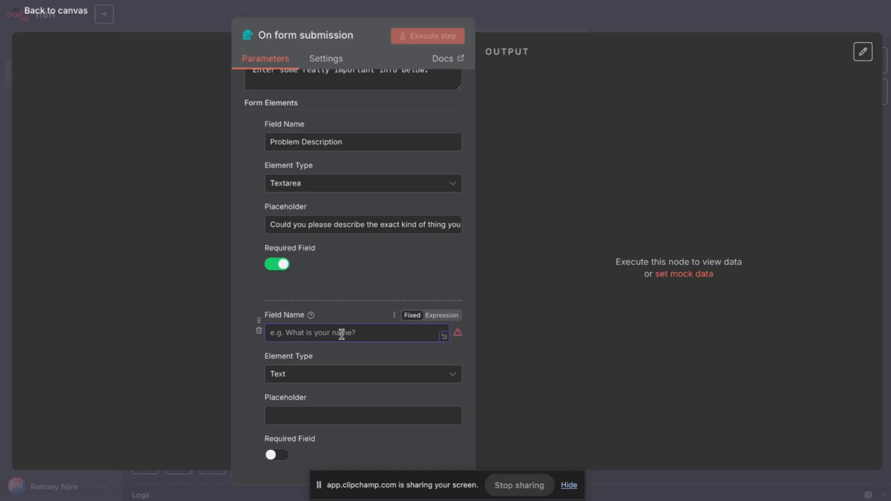
text(Creden)
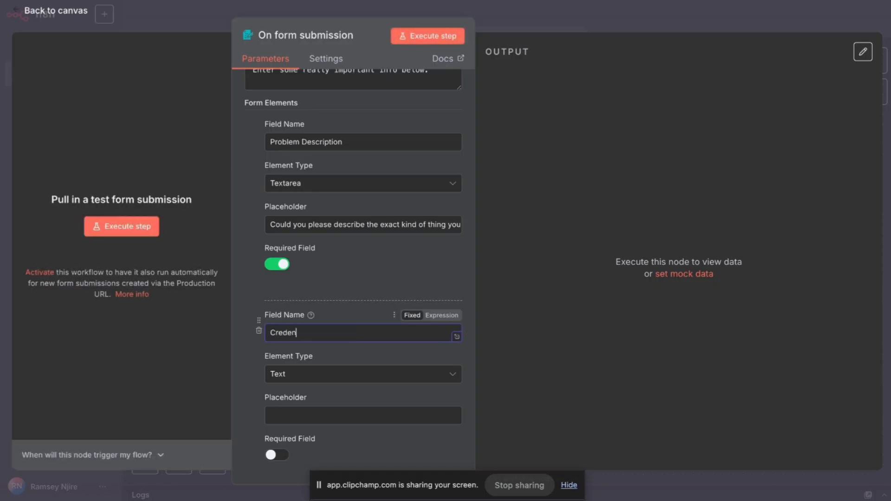
text(tials)
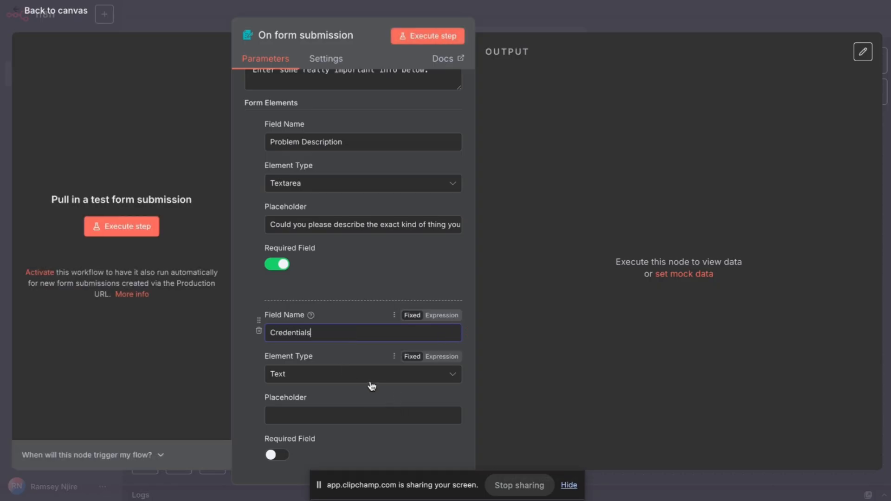
Make the Credentials field a Textarea and switch its placeholder to expression mode.
click(356, 381)
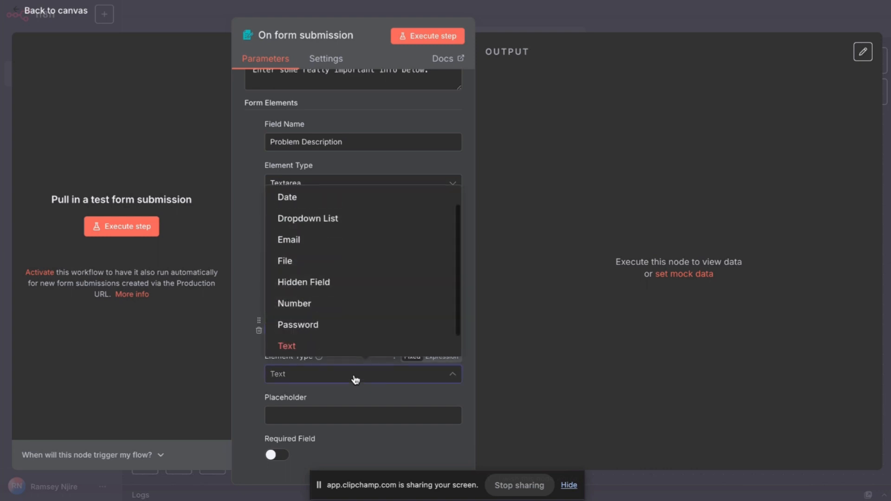
click(447, 401)
click(447, 401)
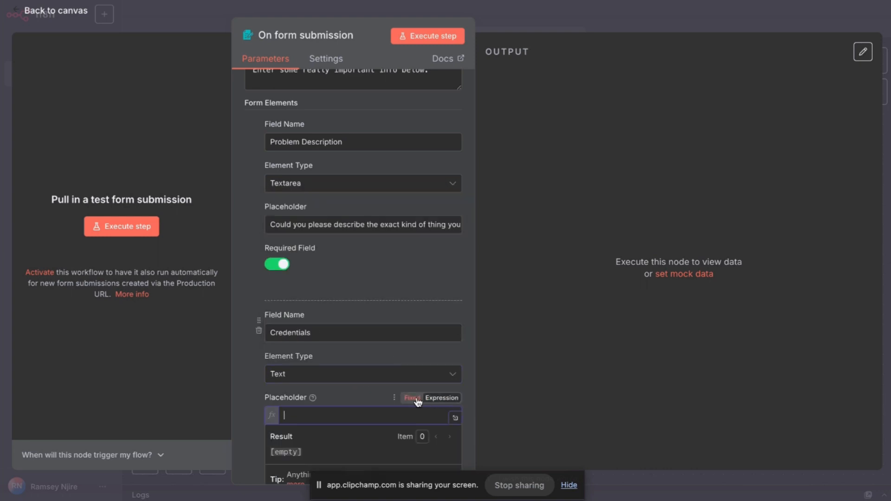
scroll(414, 329, down, 1)
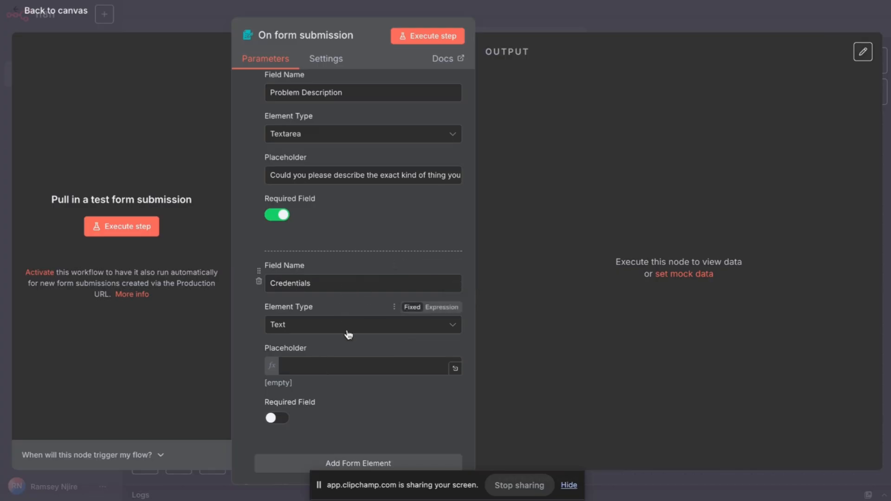
click(325, 362)
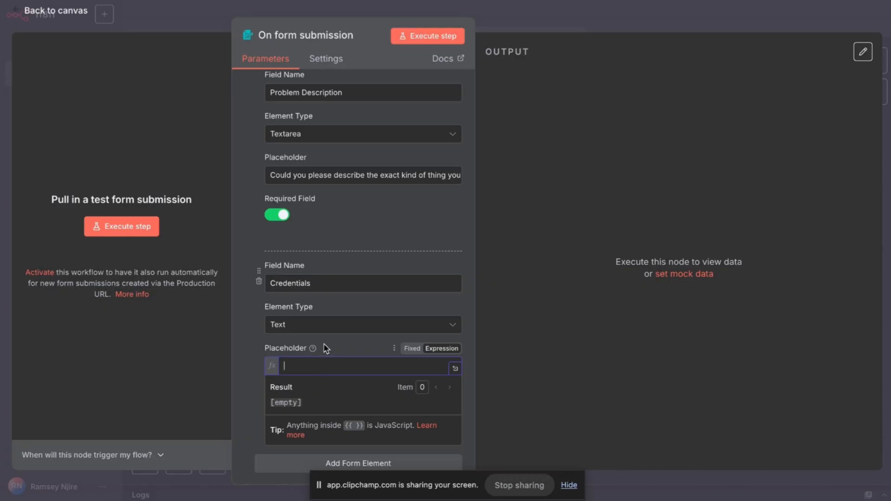
click(319, 324)
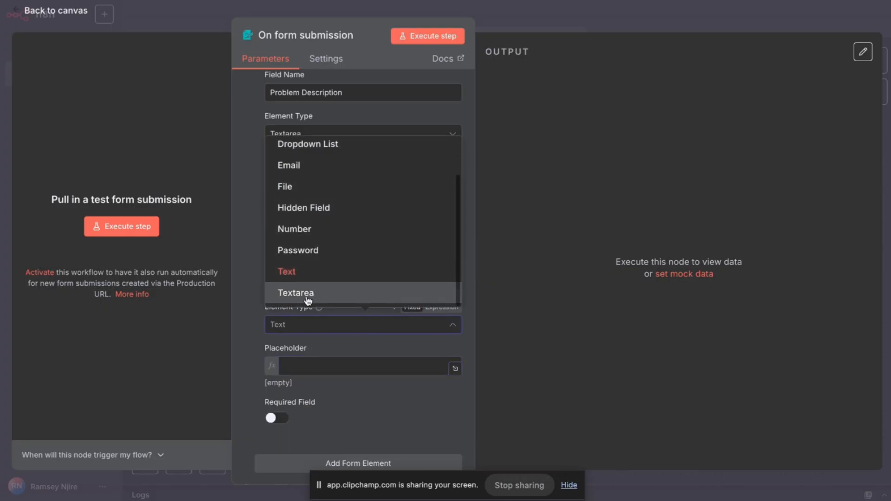
click(325, 292)
click(366, 368)
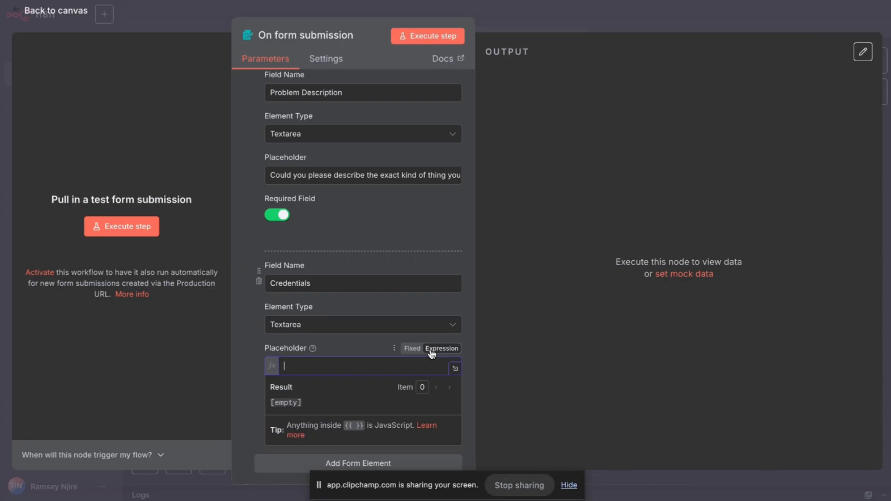
text(Add)
key(BackSpace)
key(BackSpace)
key(BackSpace)
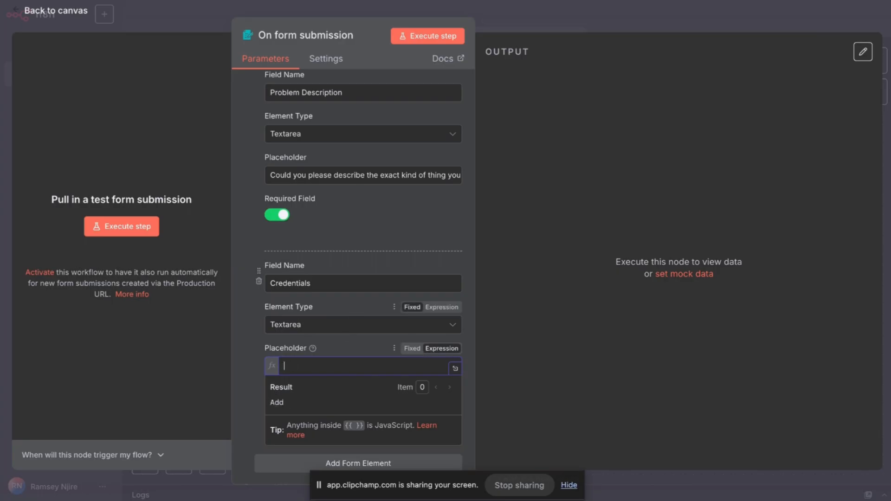
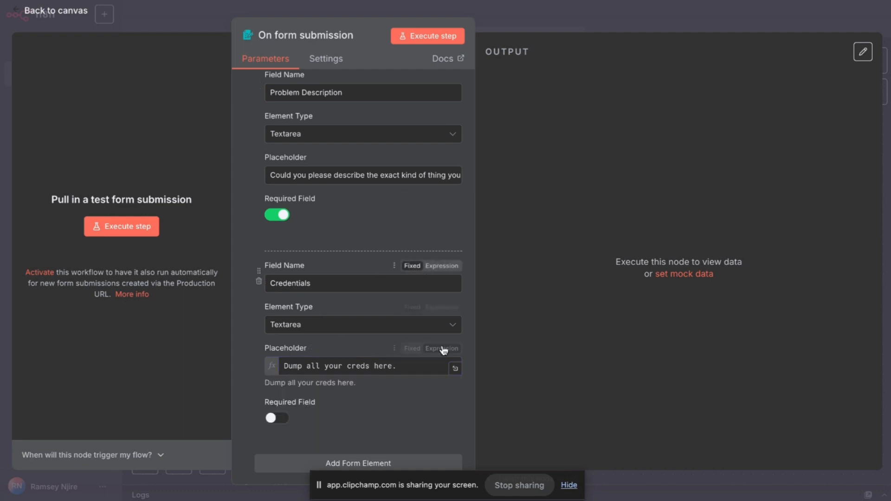
scroll(395, 362, down, 3)
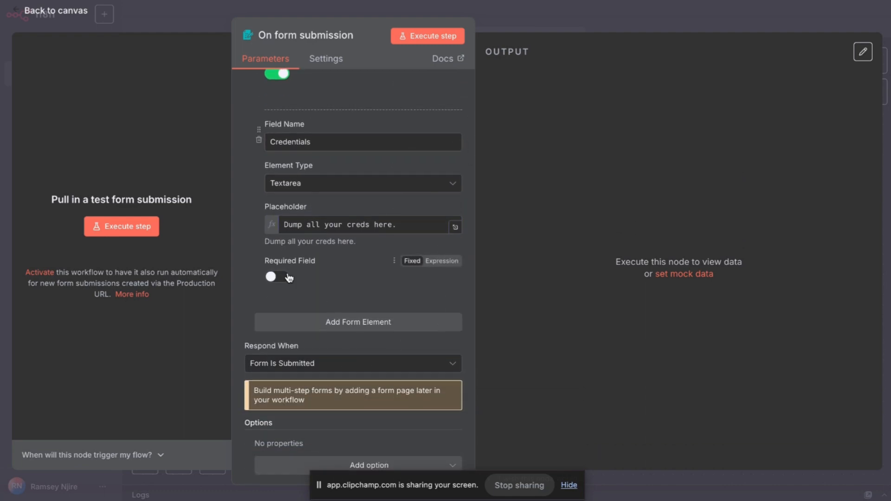
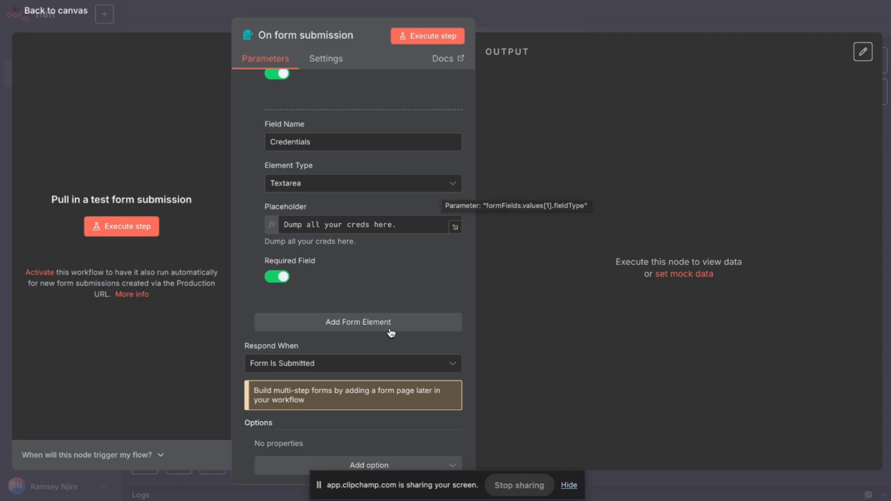
Execute the form trigger step to listen for a test submission.
scroll(420, 218, up, 6)
scroll(420, 218, down, 6)
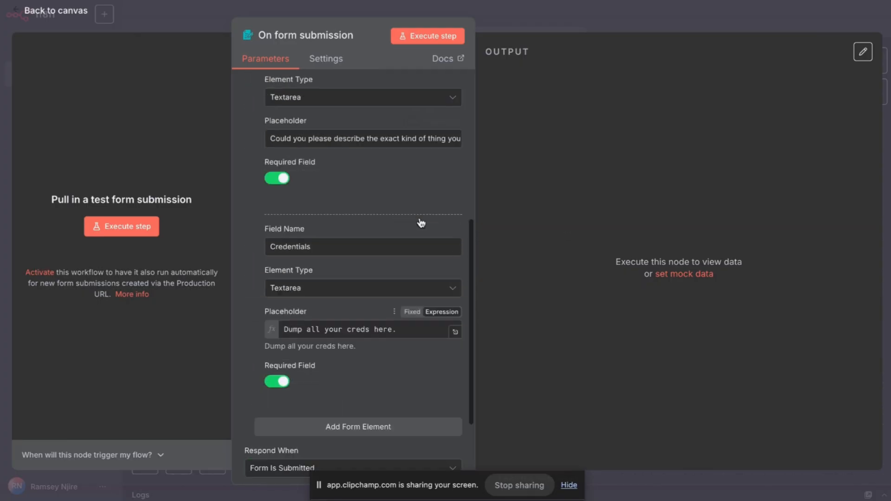
scroll(420, 218, up, 9)
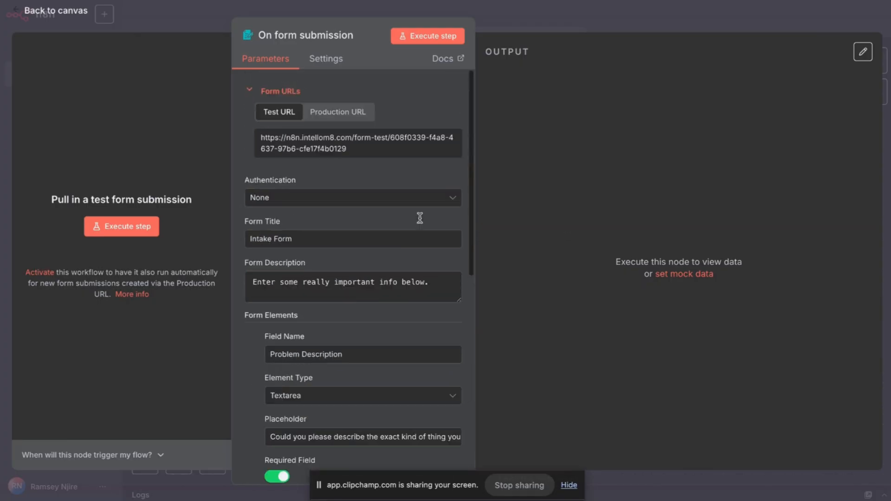
click(455, 40)
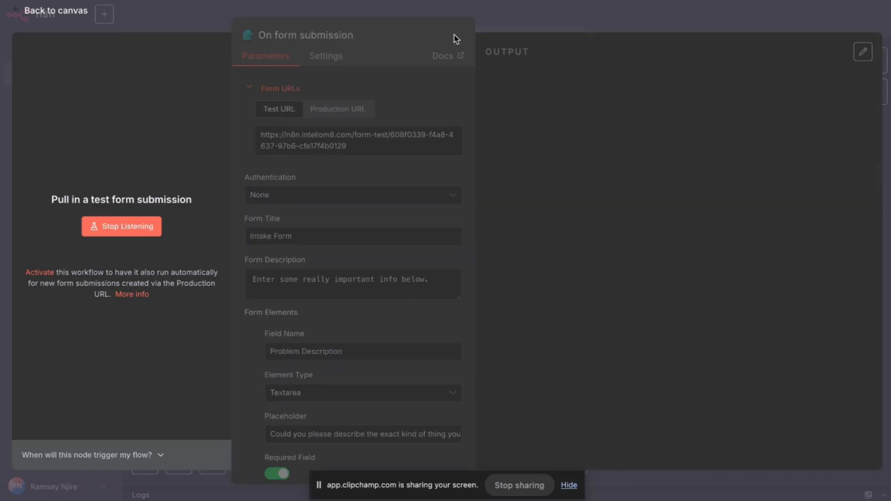
Reload the Intake Form workflow page and confirm the reload.
mouse_move(469, 0)
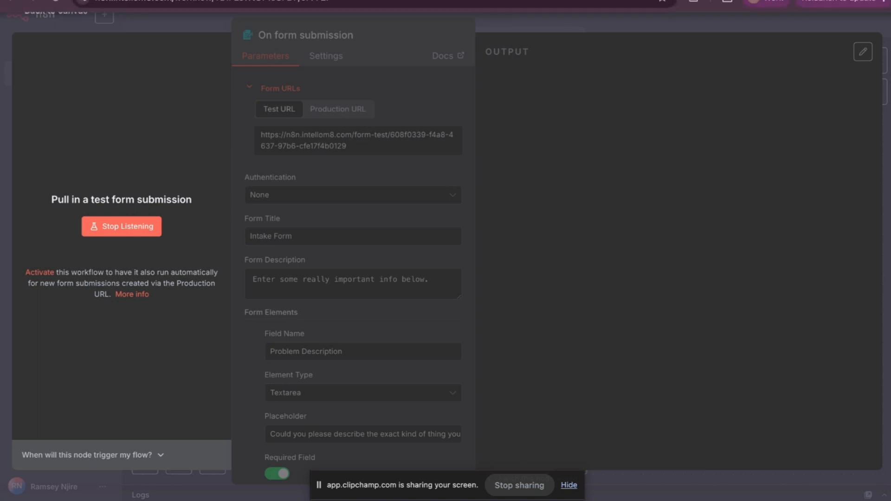
click(580, 0)
click(580, 1)
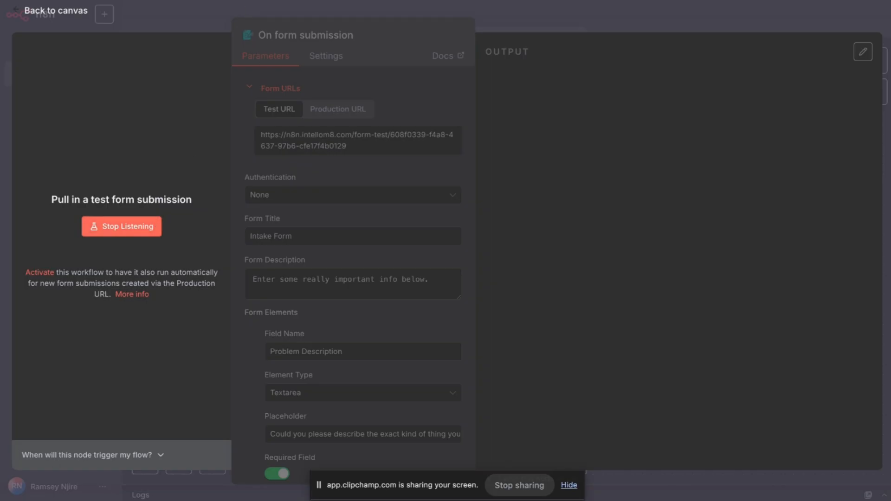
key(super+r)
click(493, 168)
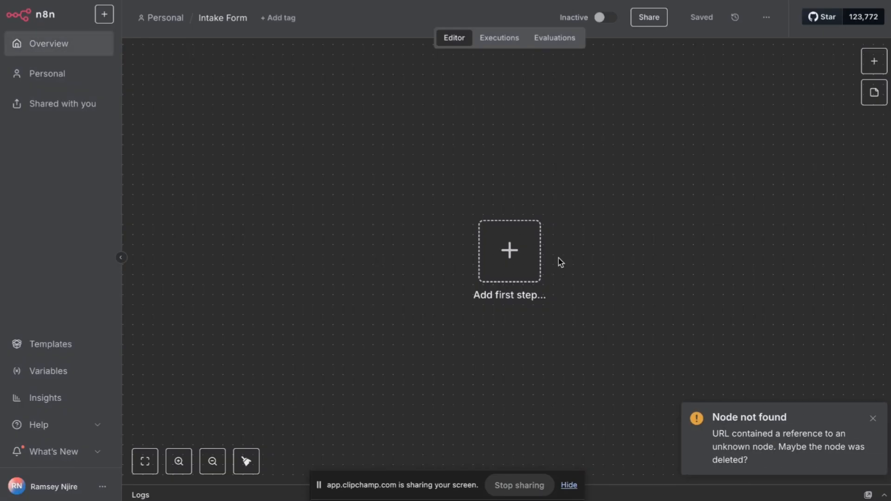
Add an On form submission trigger titled 'Intake Form'.
click(515, 257)
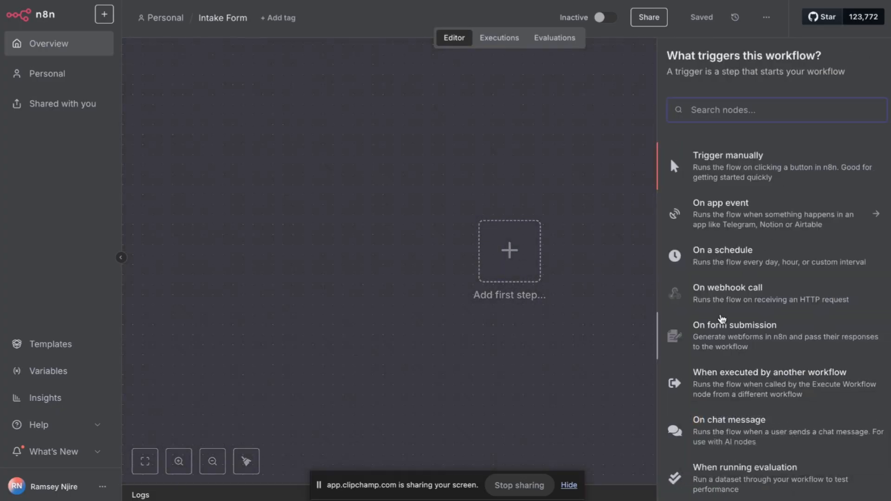
click(722, 320)
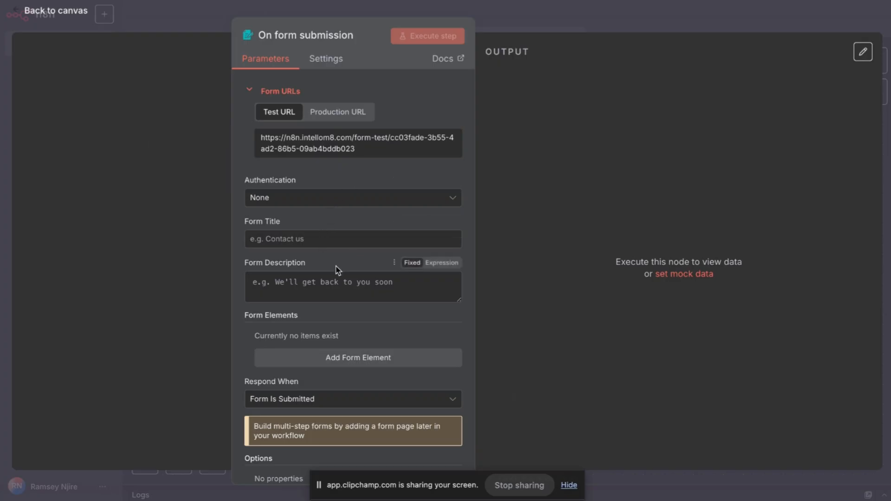
click(330, 243)
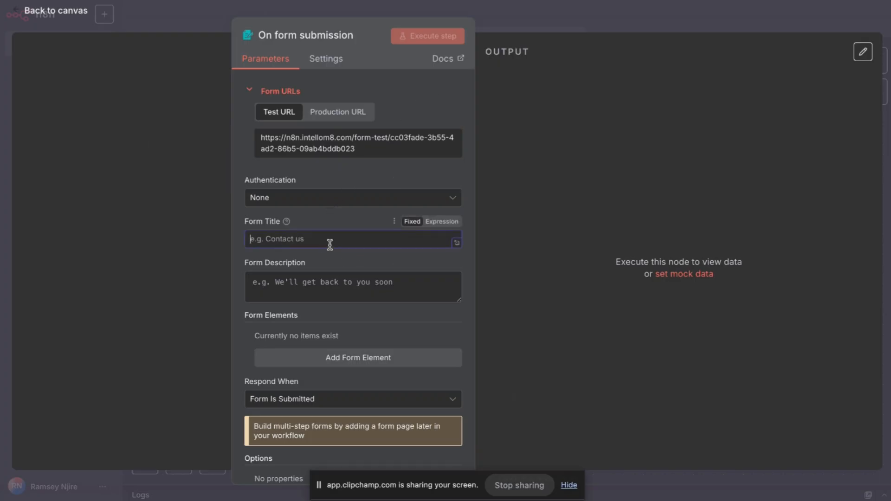
text(Intake Form)
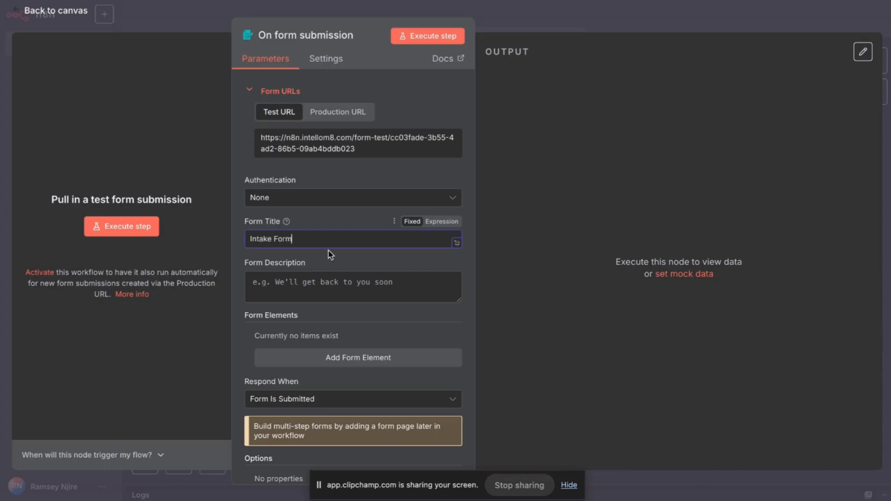
Describe the form as 'Enter some important info below.' and add a form element.
click(314, 297)
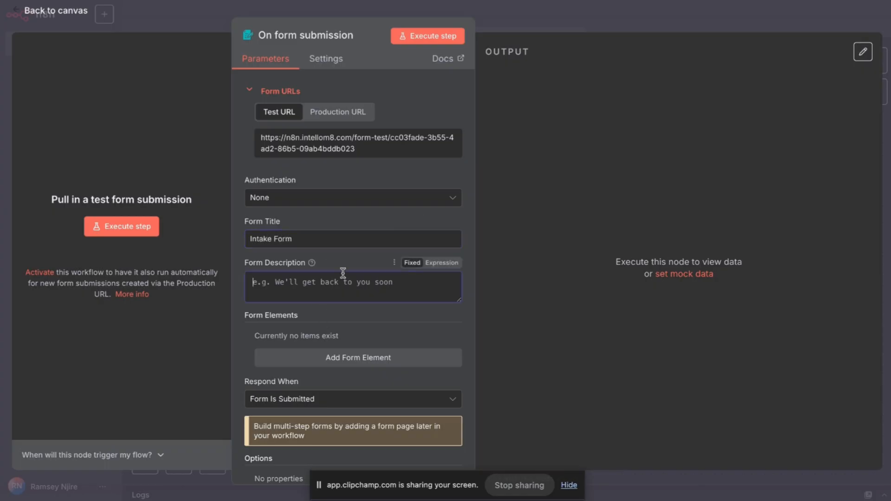
text(Enter some in)
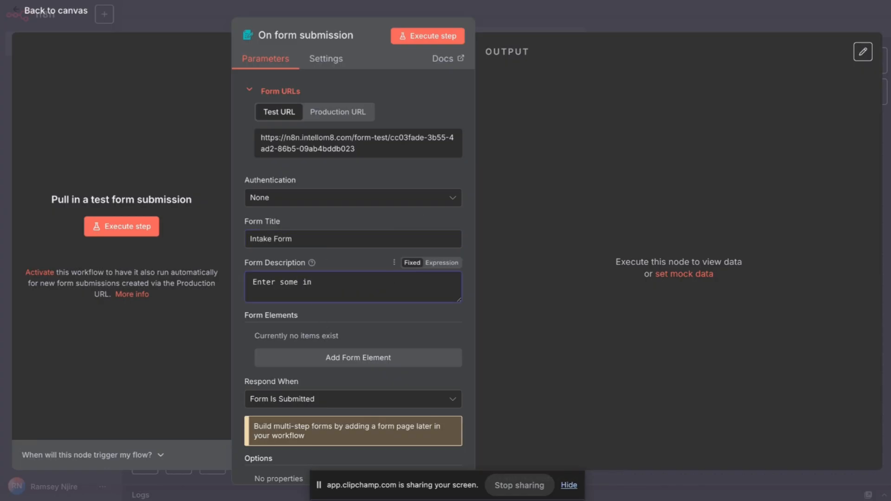
key(BackSpace)
text(mportant info below.)
scroll(306, 286, down, 1)
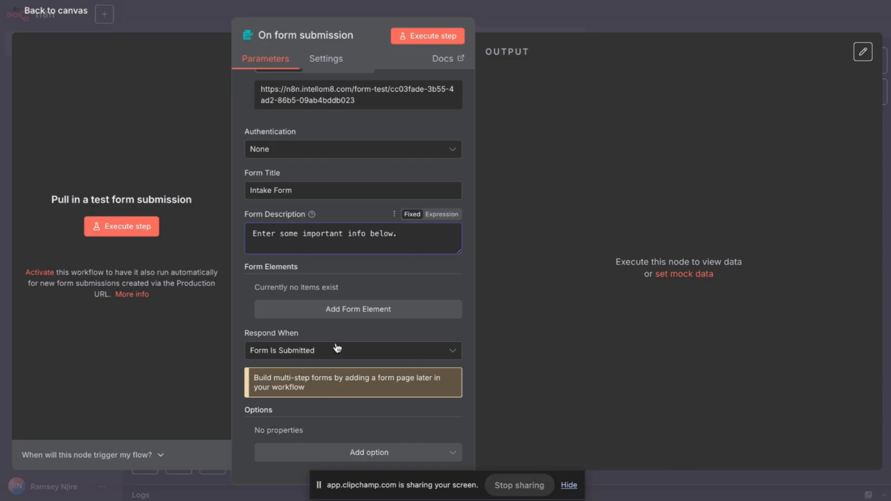
click(338, 310)
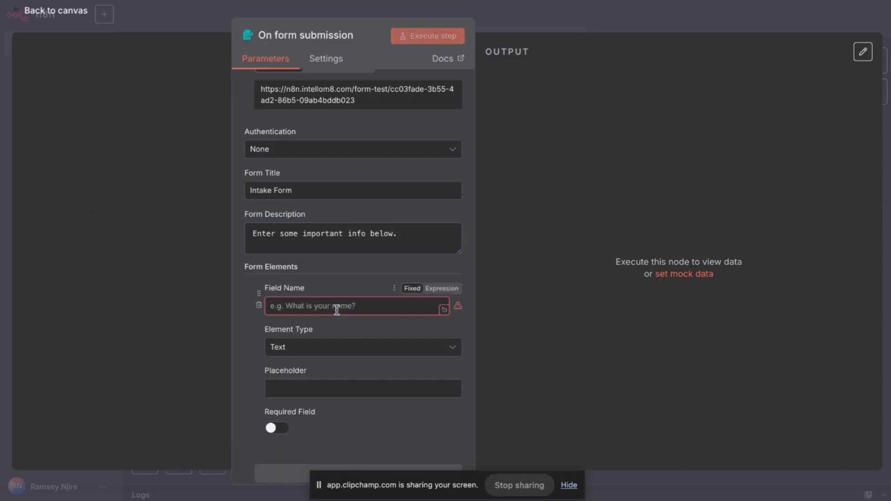
Make the first form element a Textarea named 'Problem Description'.
click(325, 349)
scroll(328, 288, down, 1)
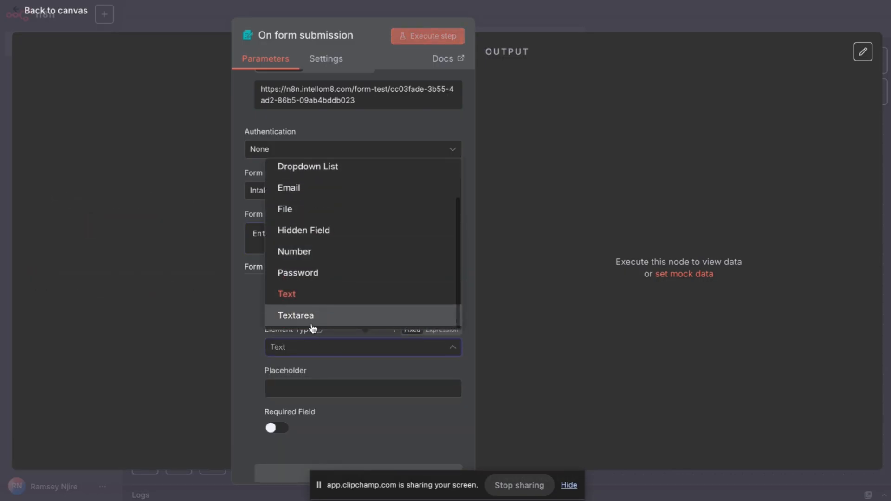
click(313, 327)
click(327, 304)
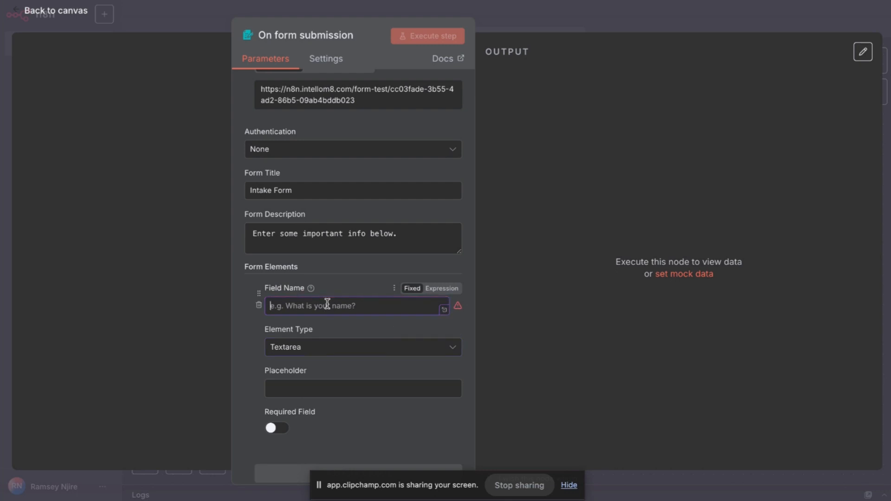
text(Problem De)
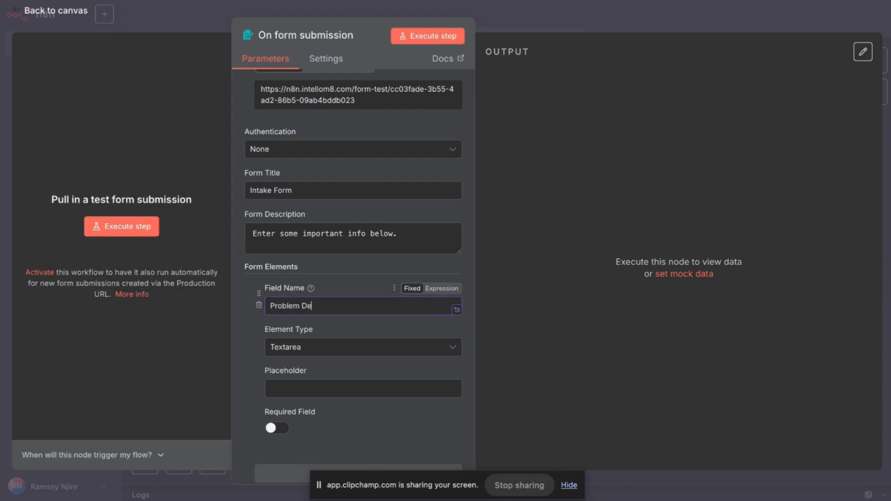
text(scription)
Give Problem Description a placeholder requesting a detailed summary of what to automate.
click(315, 390)
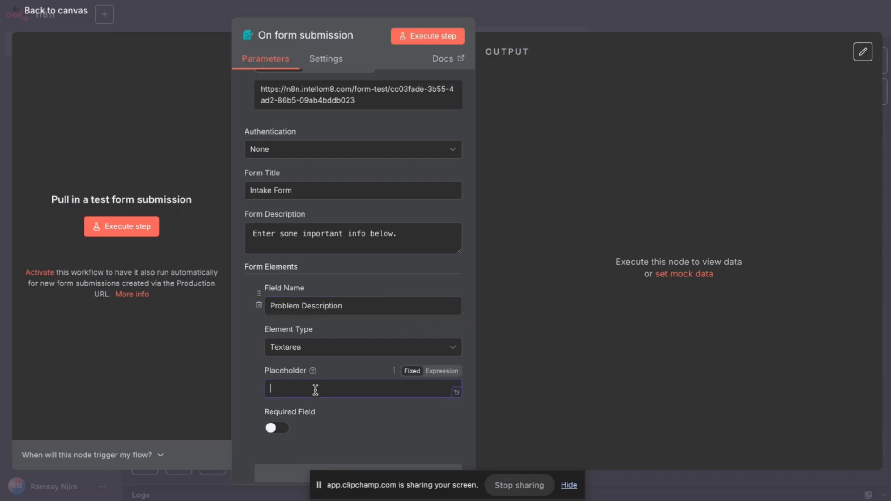
text(Give a detailed summary of what you)
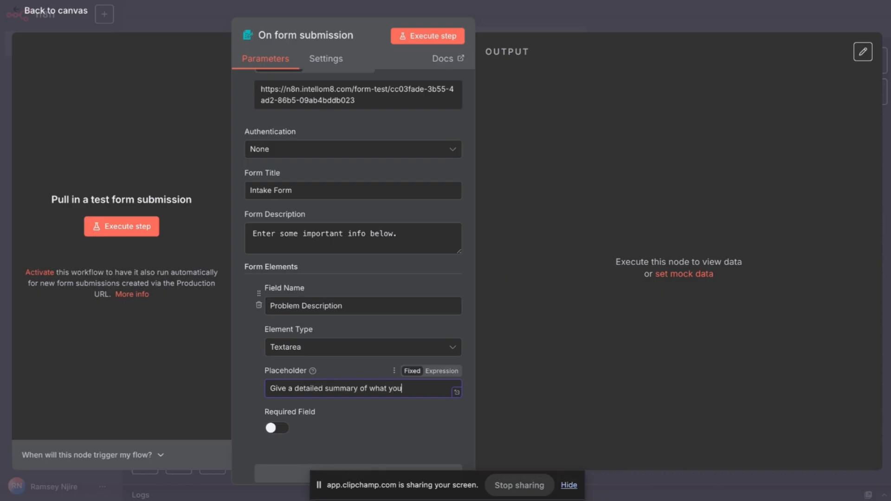
text( want automate)
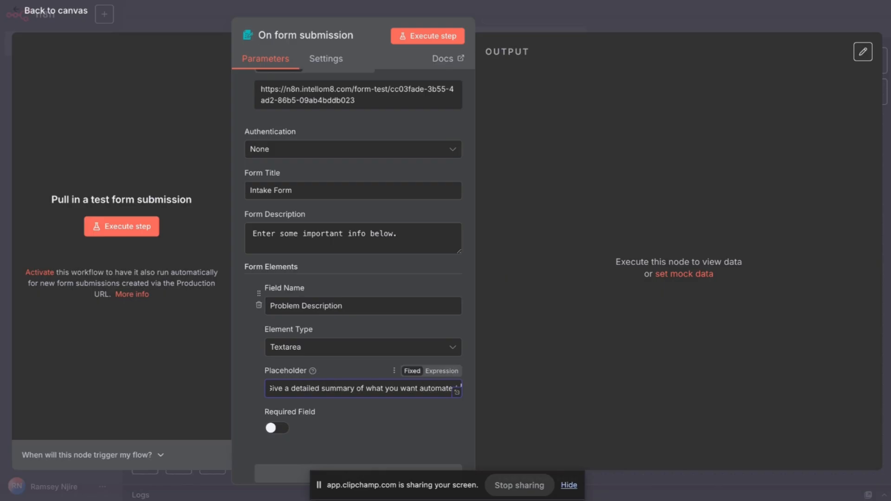
text(d. As much de)
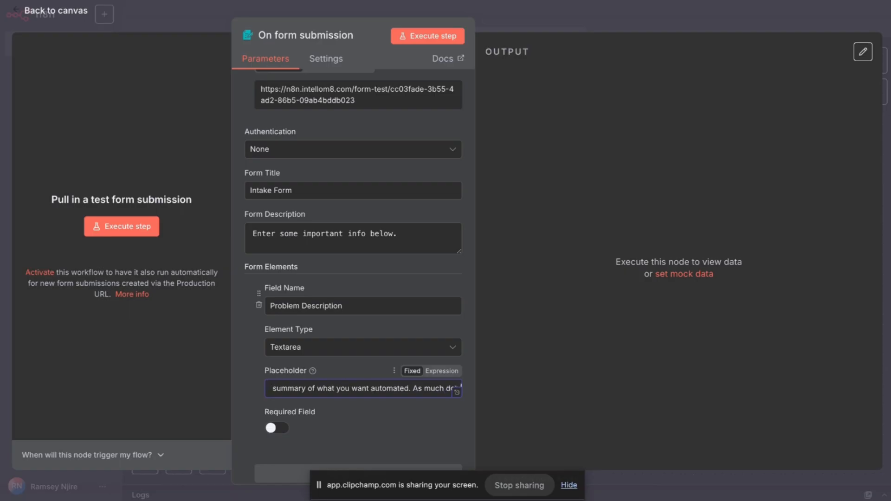
text(tail as posssible)
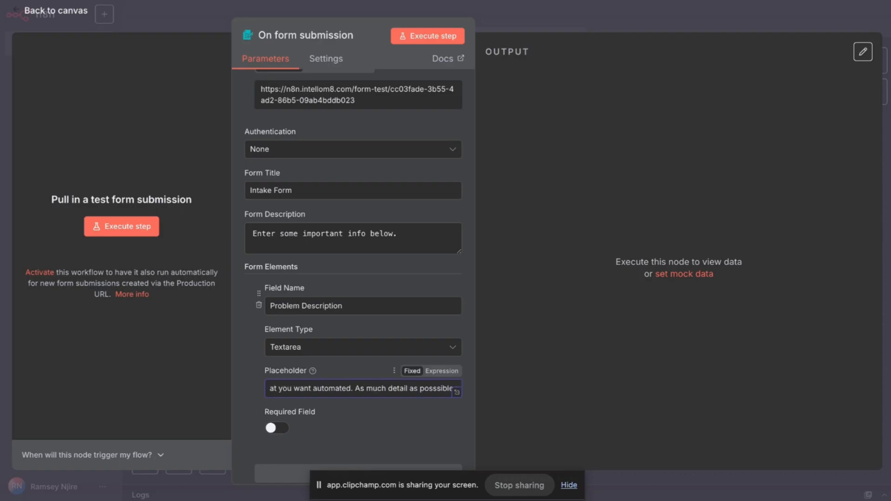
key(BackSpace)
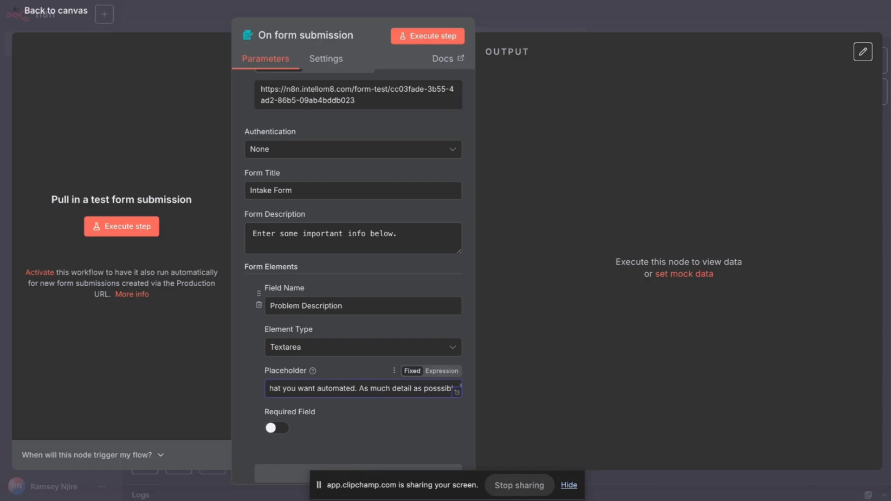
click(443, 371)
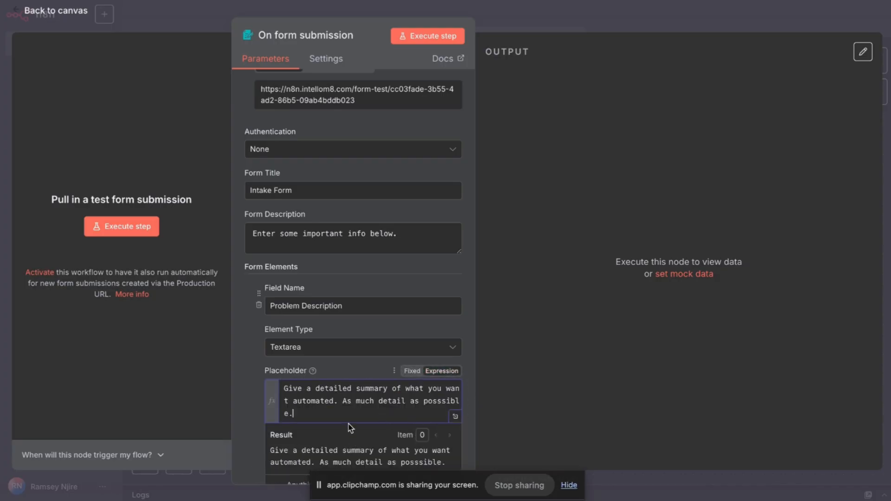
click(359, 368)
scroll(379, 340, down, 3)
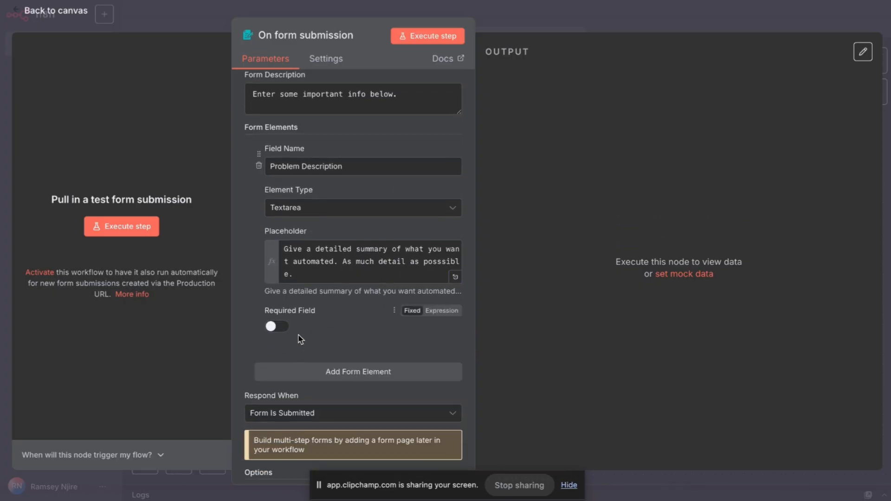
click(276, 326)
Add a second form element, a Textarea named 'Credentials'.
click(324, 377)
click(321, 395)
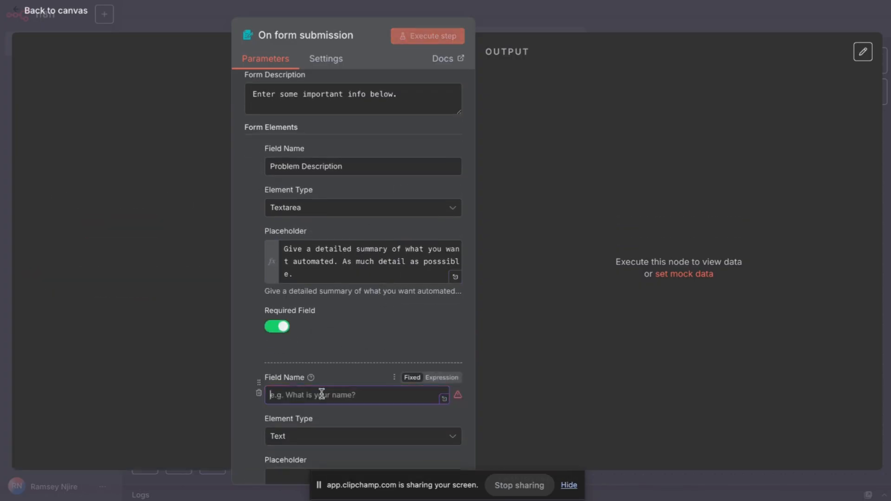
text(Credentials)
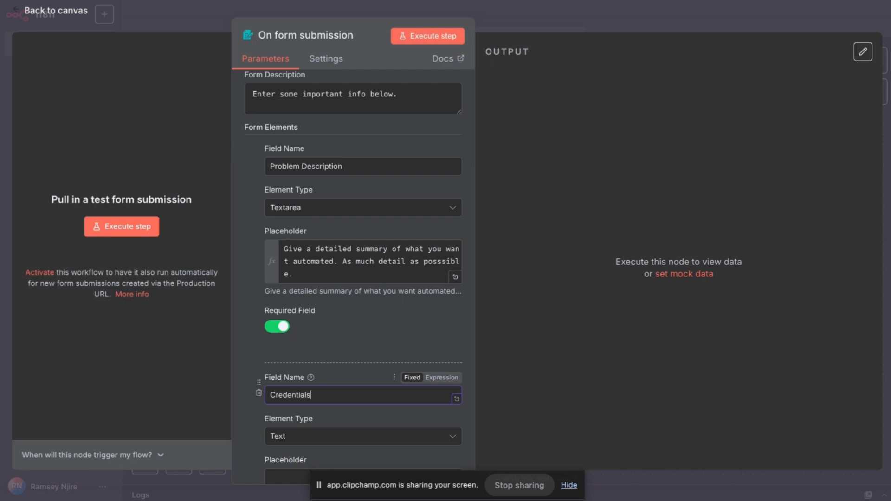
scroll(307, 361, down, 2)
click(307, 361)
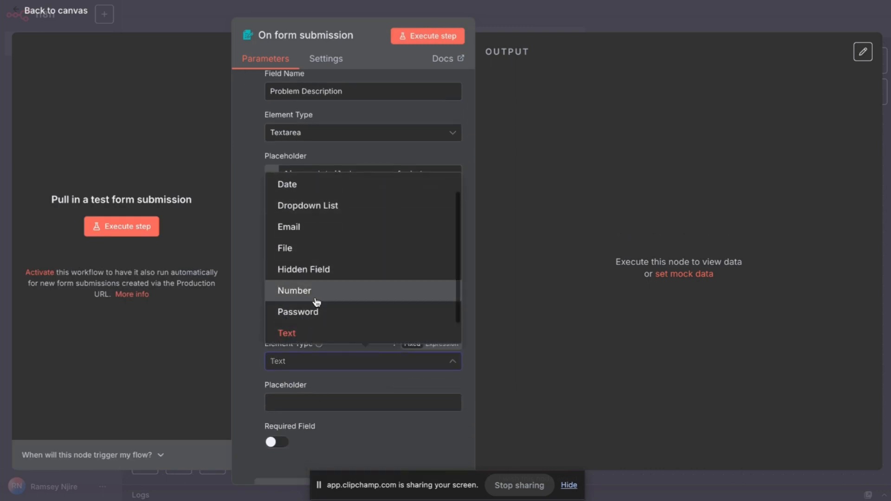
scroll(310, 320, down, 1)
click(306, 328)
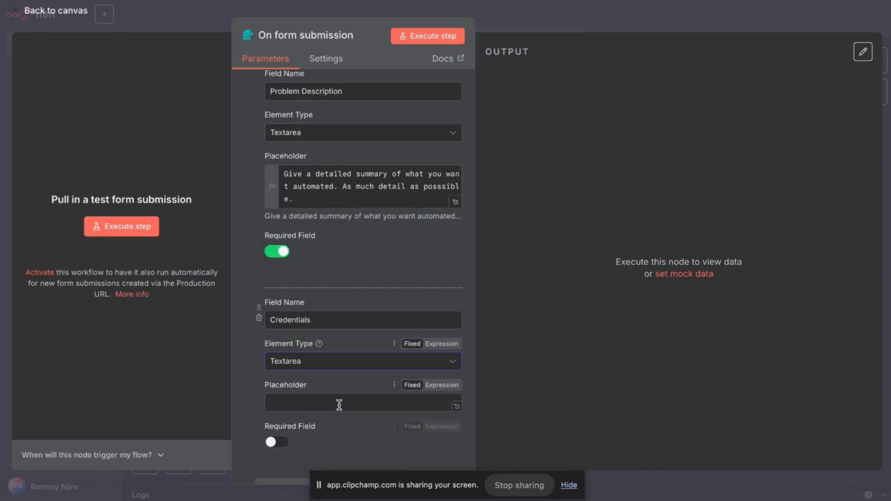
Set the Credentials placeholder to 'Dump all your creds here.'.
click(454, 390)
text(Du)
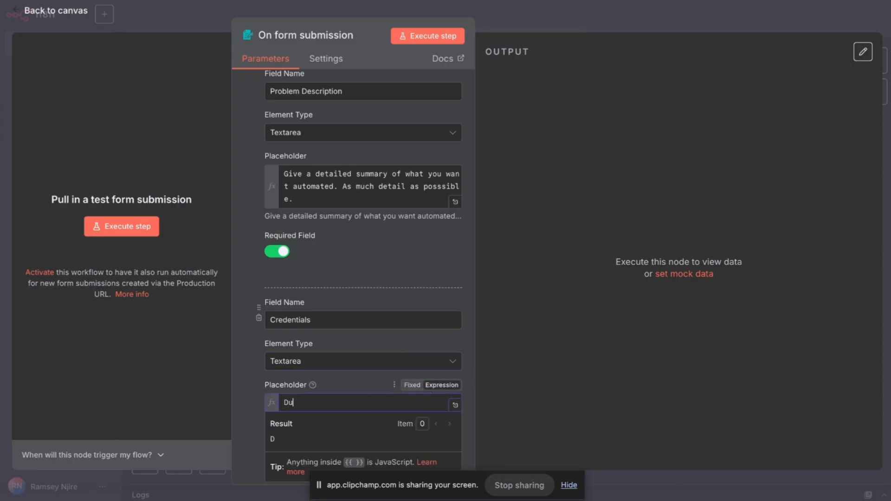
text(mp all your cred)
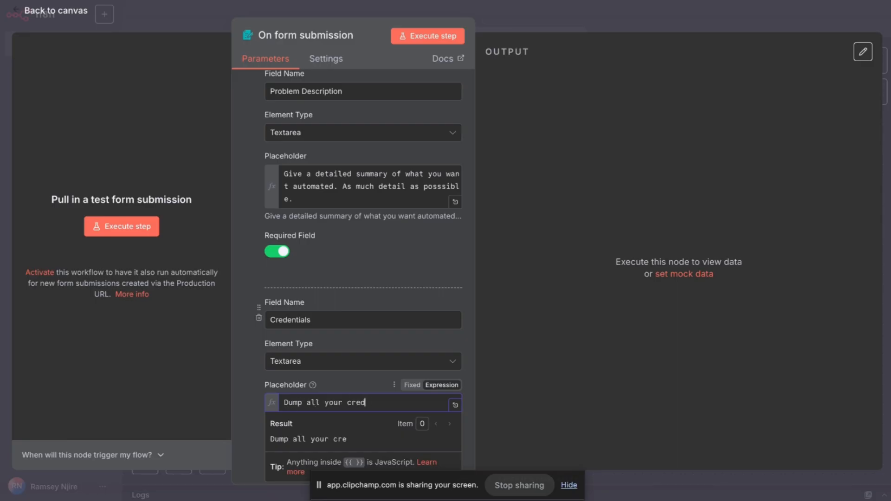
text(.)
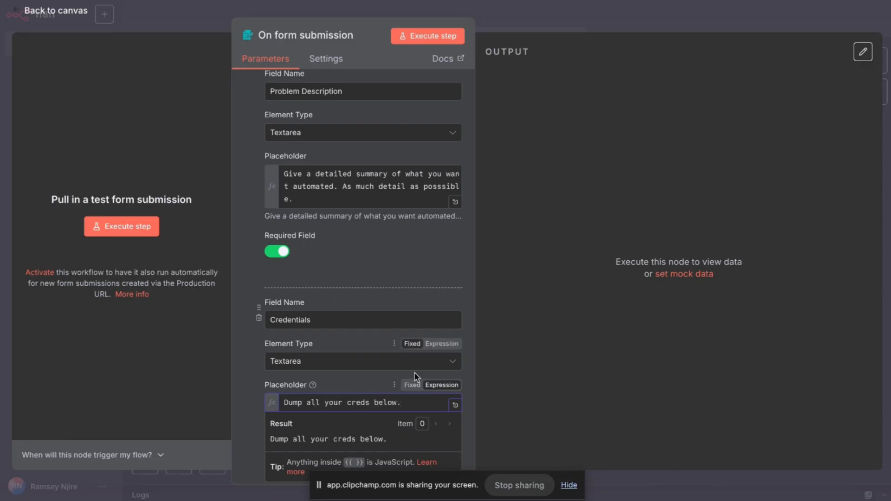
key(BackSpace)
key(BackSpace)
key(BackSpace)
text(here.)
click(250, 343)
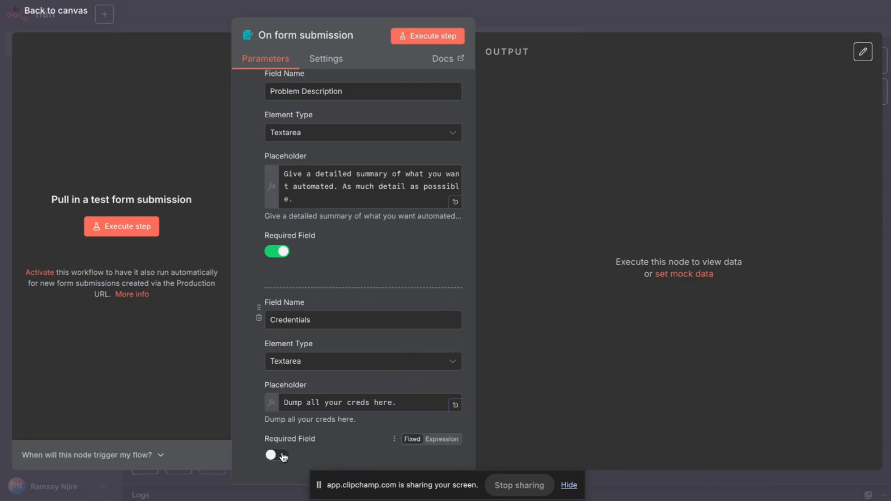
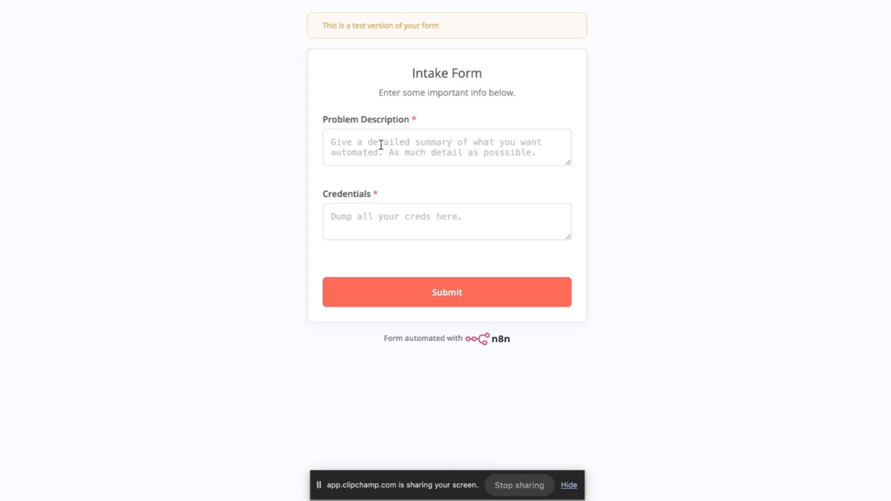
Enter 'I want to automate my gardening' as the Problem Description.
click(380, 148)
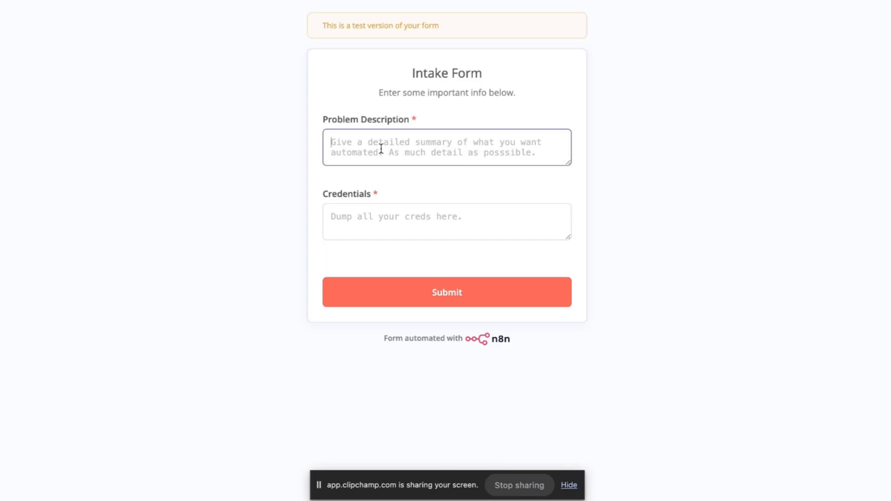
text(S)
key(BackSpace)
text(I )
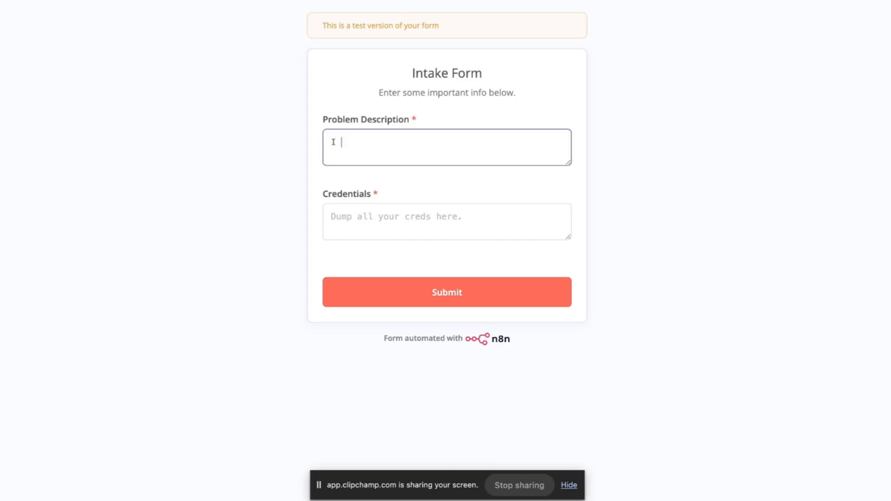
text(want to automate my gardening)
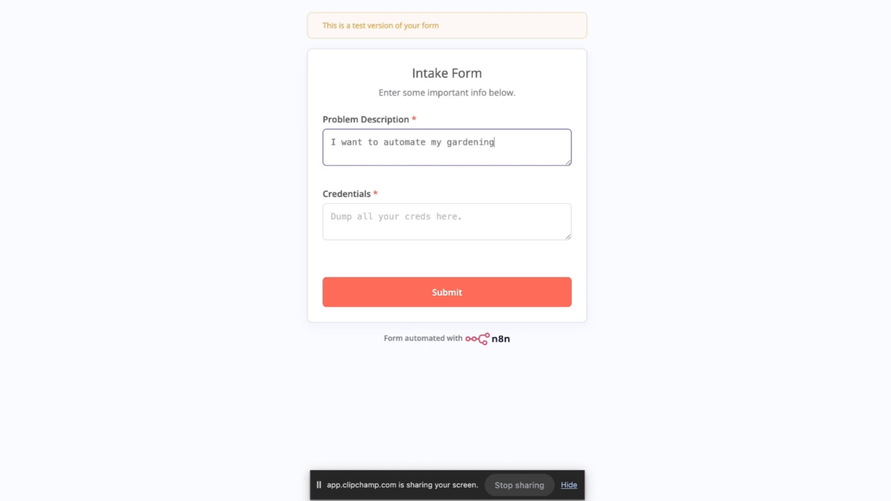
Fill Credentials with sample lines: 'Some Platform:', an email, and a password.
click(367, 218)
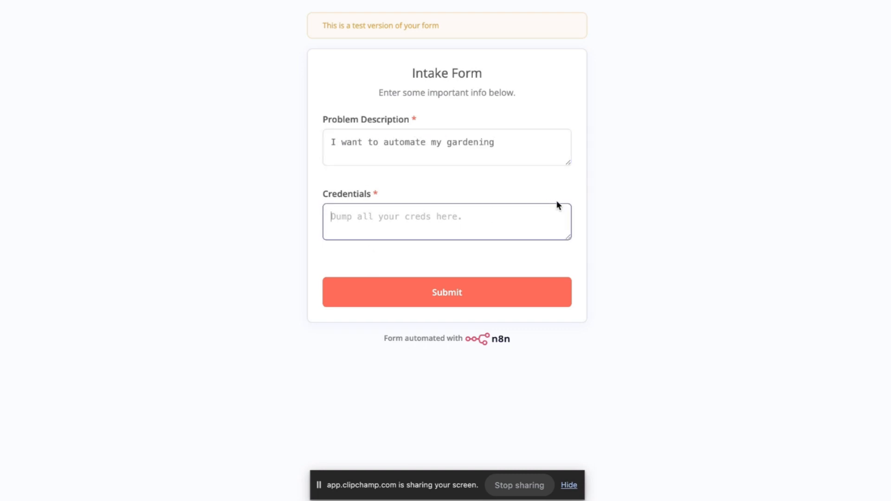
text(Email: )
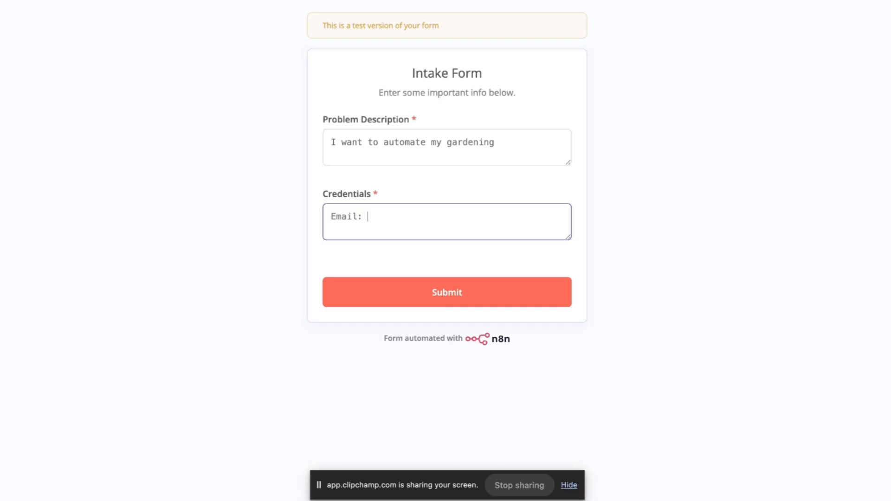
text(email@email.cpm,om)
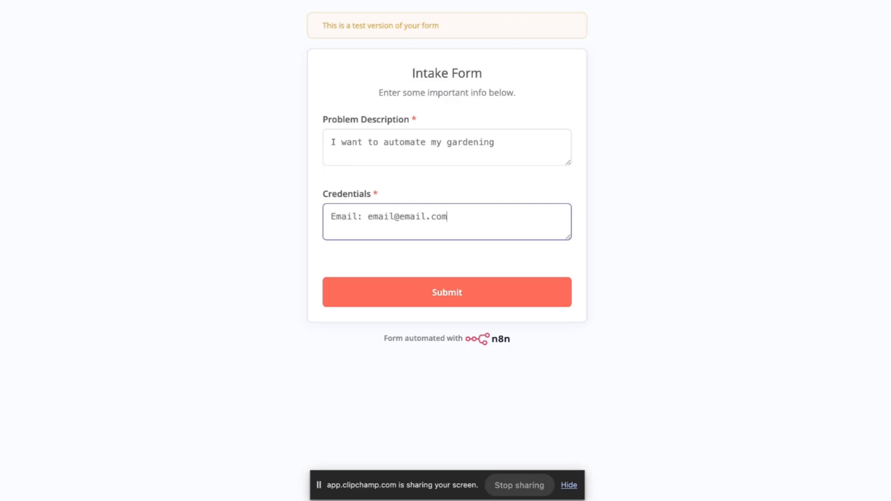
click(327, 213)
key(Return)
key(ctrl+super+space)
click(339, 215)
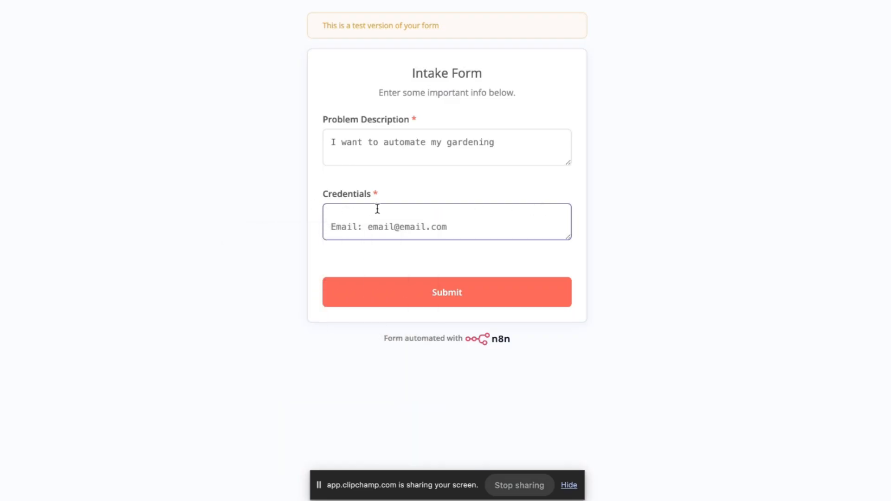
text(Some Platform:)
click(454, 228)
key(Return)
text(p)
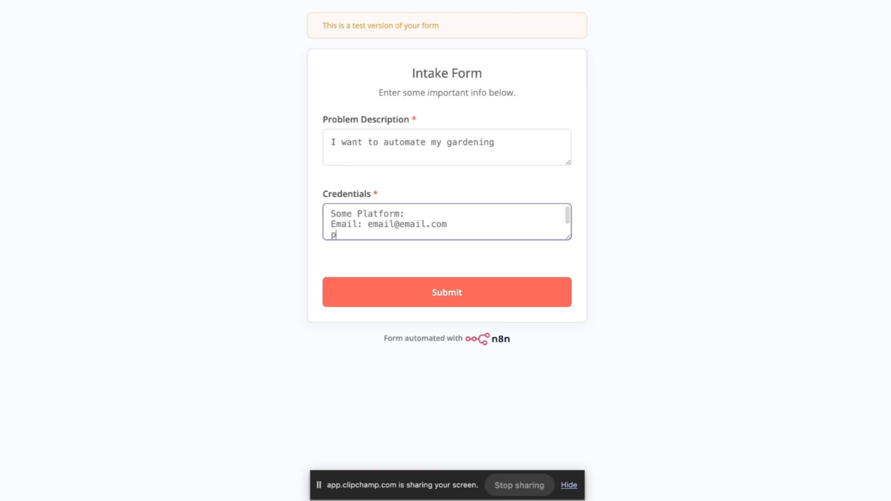
key(BackSpace)
text(Pa)
key(BackSpace)
key(BackSpace)
text(Password: passw)
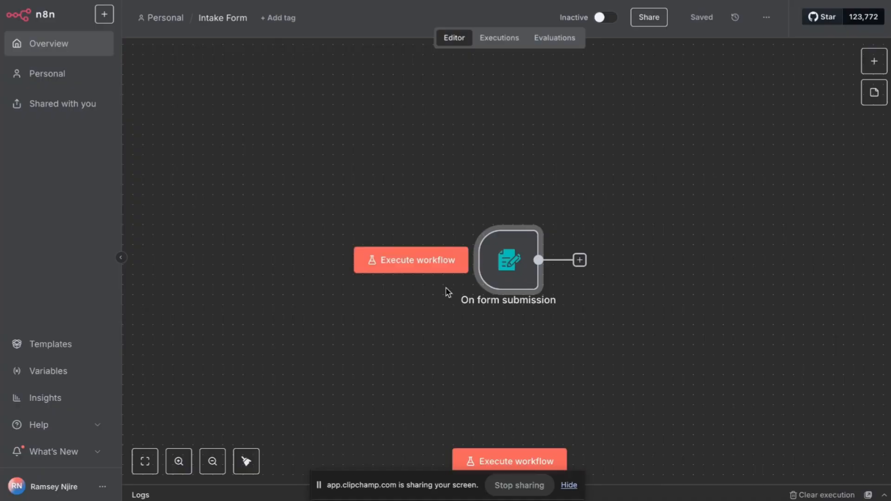
Execute the workflow, submit the test form, and inspect the trigger's captured output.
click(429, 271)
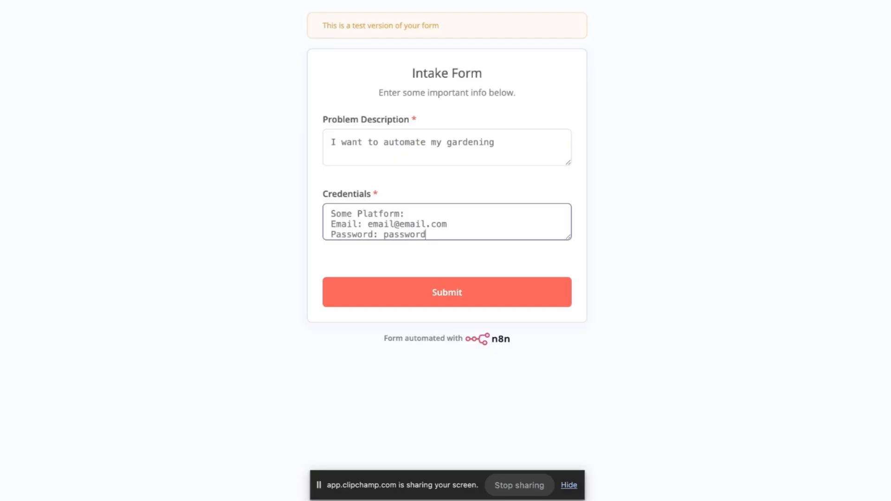
click(445, 294)
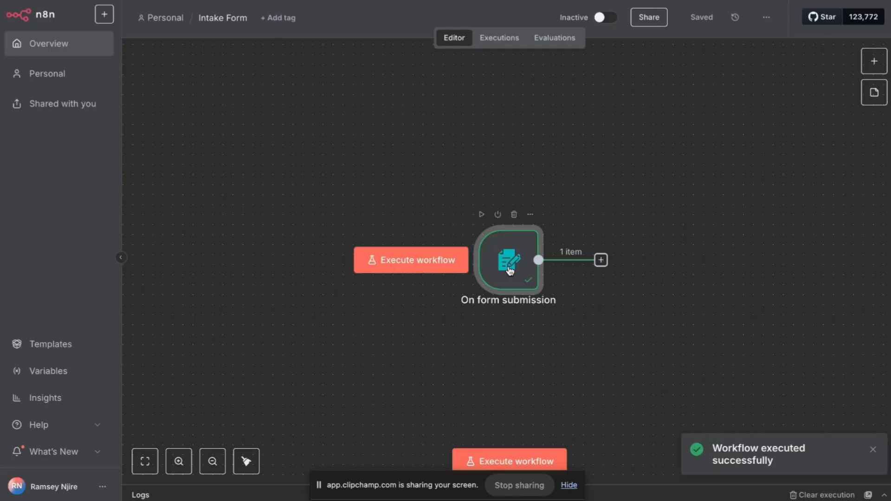
double_click(510, 271)
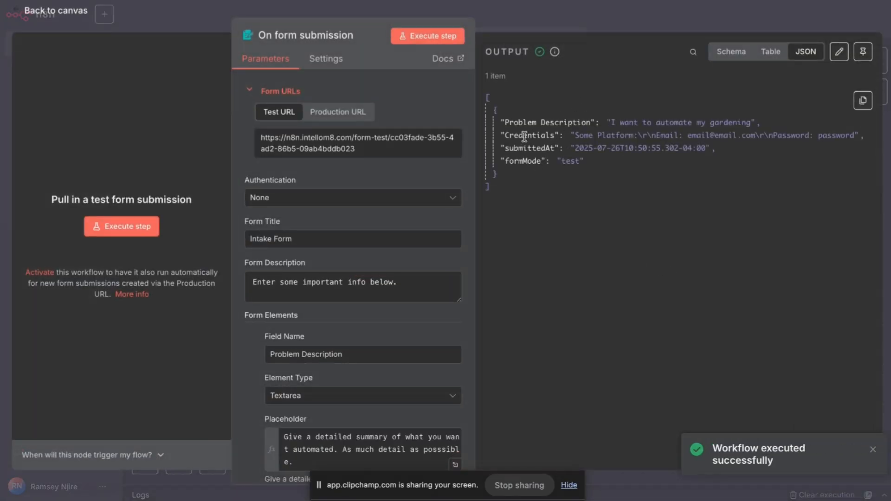
click(586, 18)
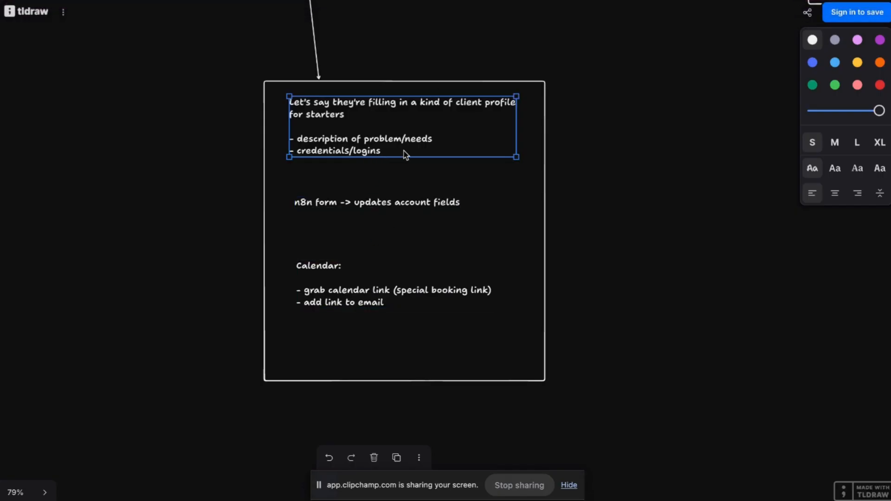
click(367, 210)
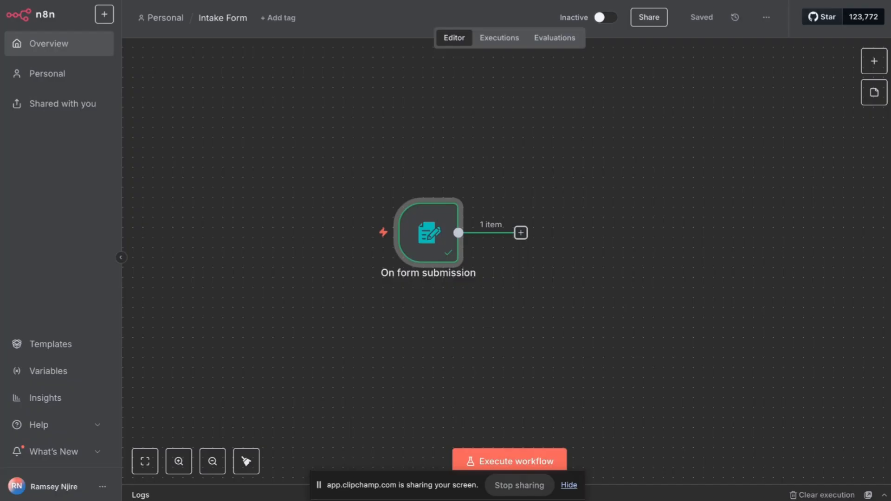
Add a Zoho CRM 'Create or update an account' step after the form trigger.
click(521, 233)
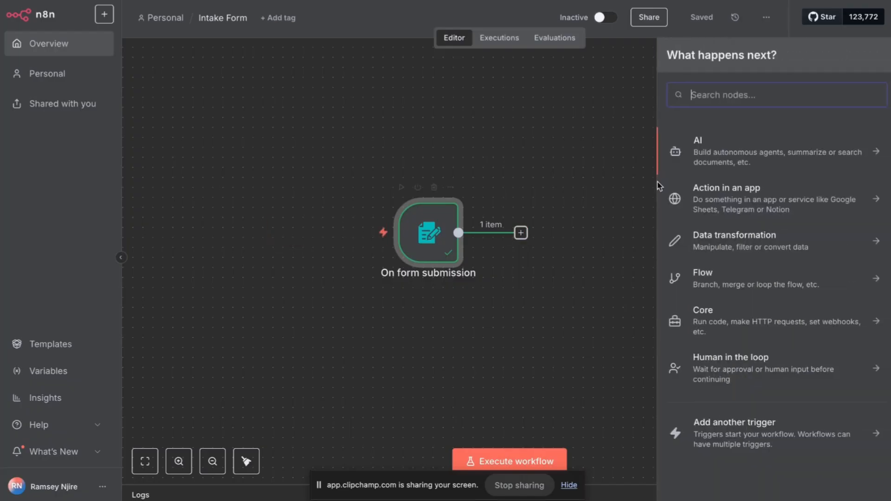
text(zoho)
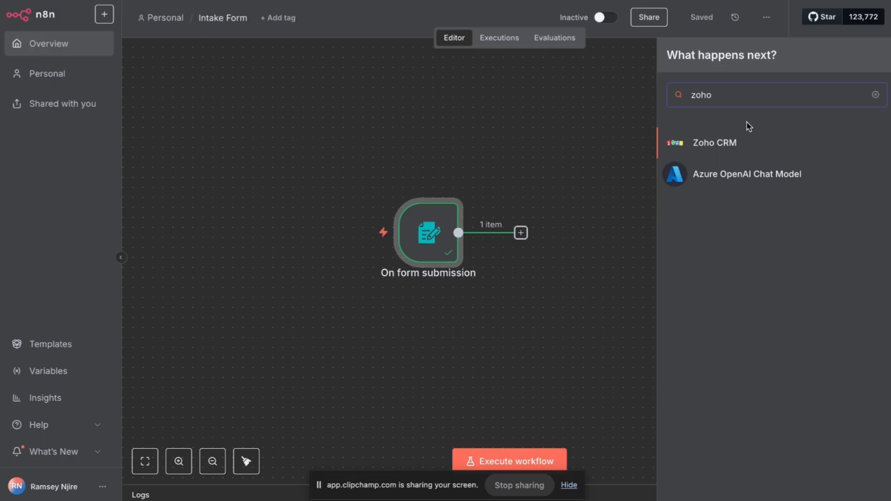
click(736, 141)
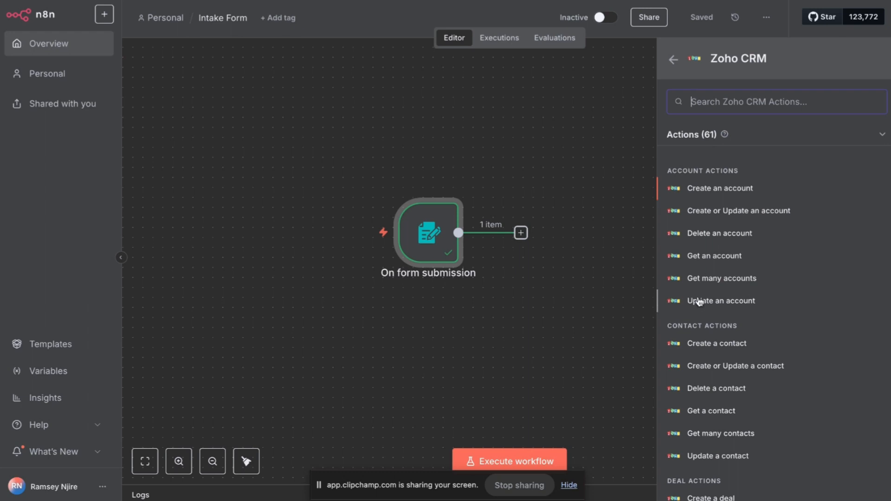
scroll(700, 302, down, 1)
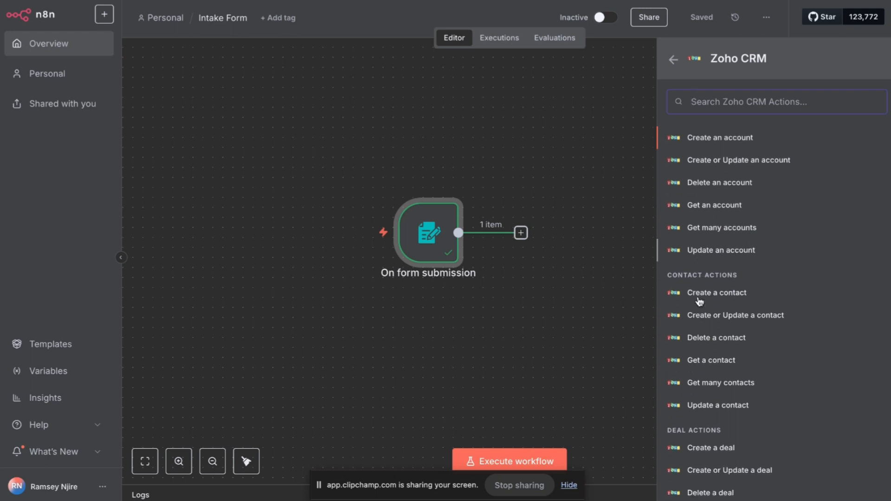
click(714, 161)
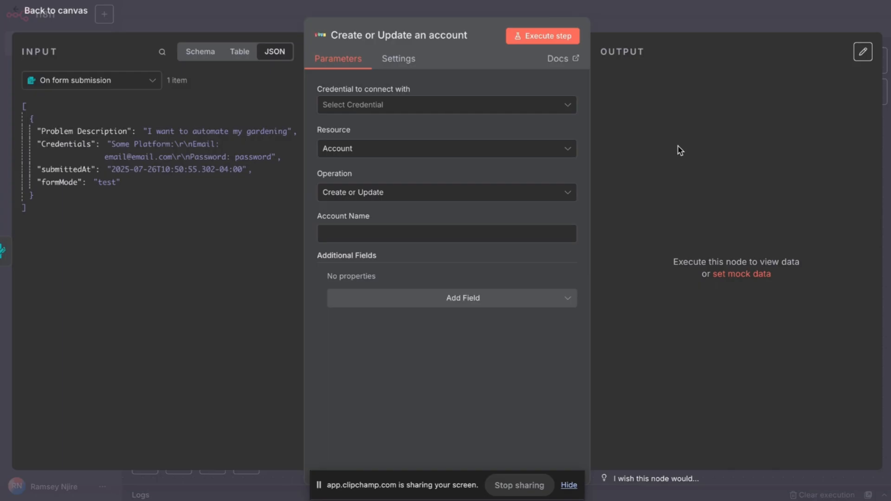
Set the Zoho CRM operation to Update, leaving credentials and Account ID unset.
click(392, 193)
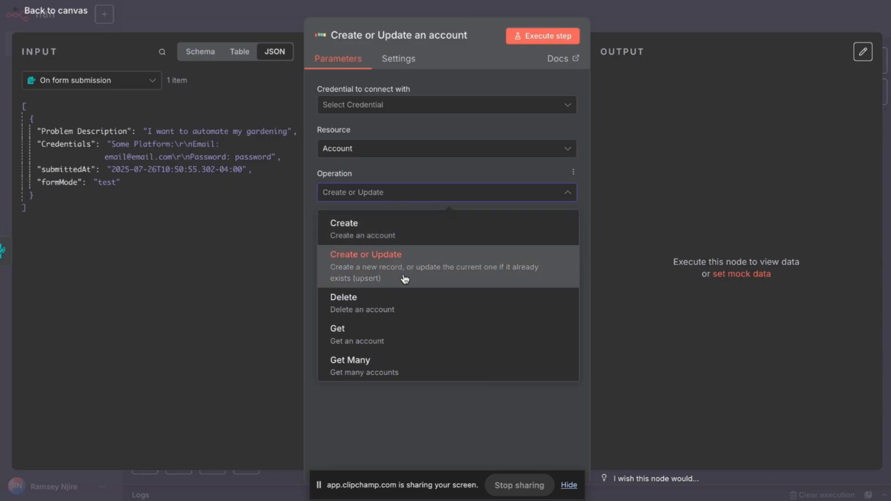
scroll(404, 278, down, 2)
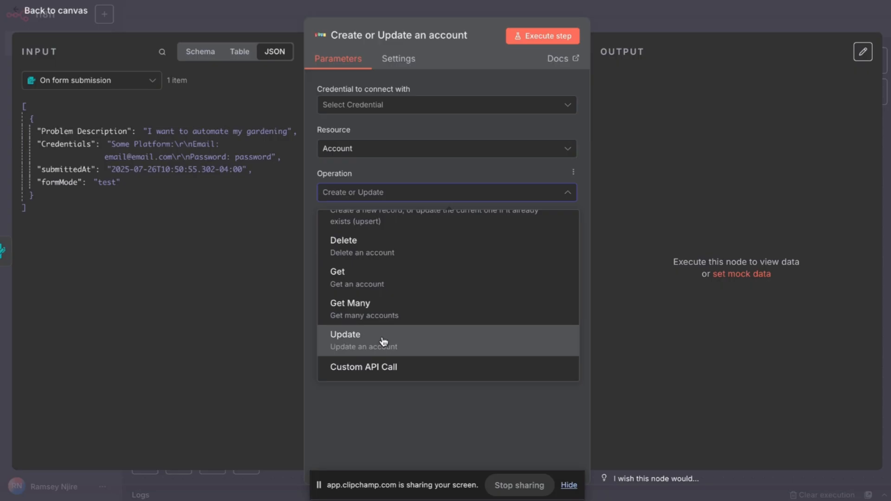
click(383, 341)
click(416, 231)
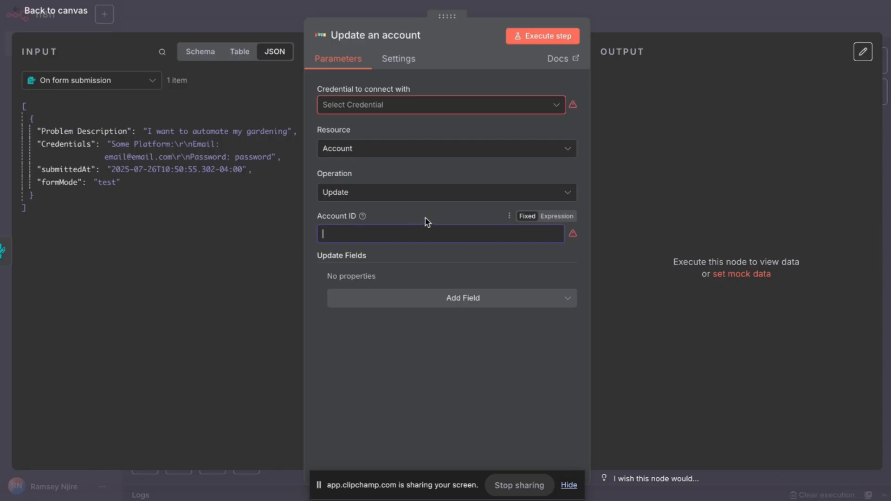
click(498, 104)
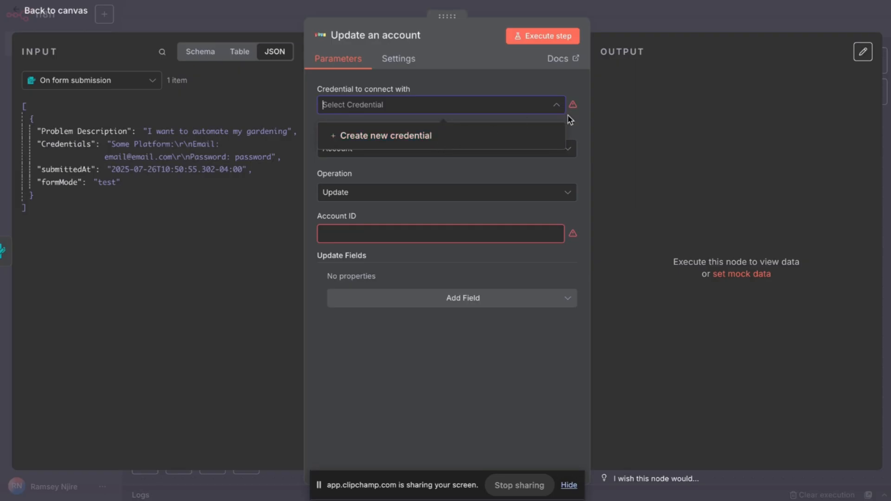
click(586, 178)
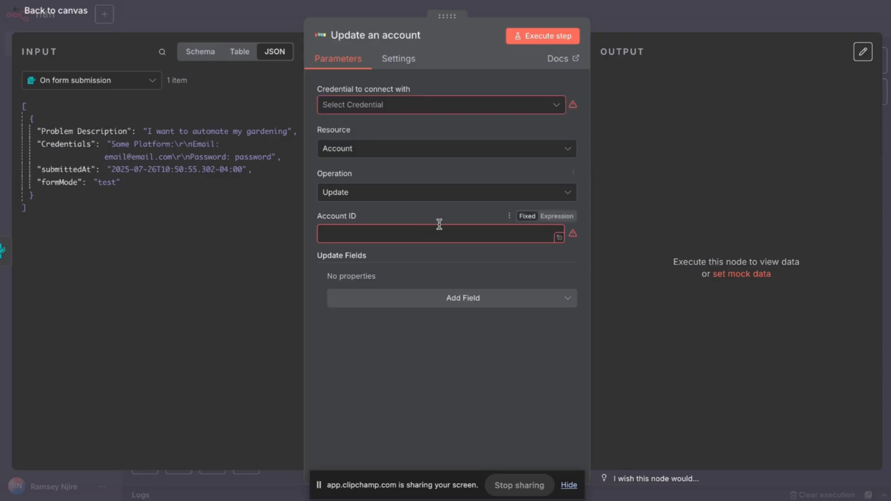
click(409, 237)
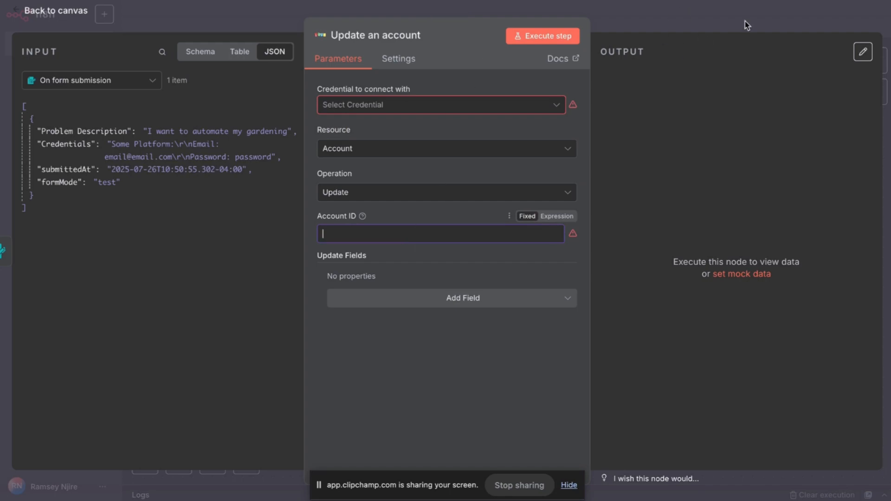
Insert 'needs some hook to grab account data from ZohoCRM' into the n8n form note.
key(ctrl+Tab)
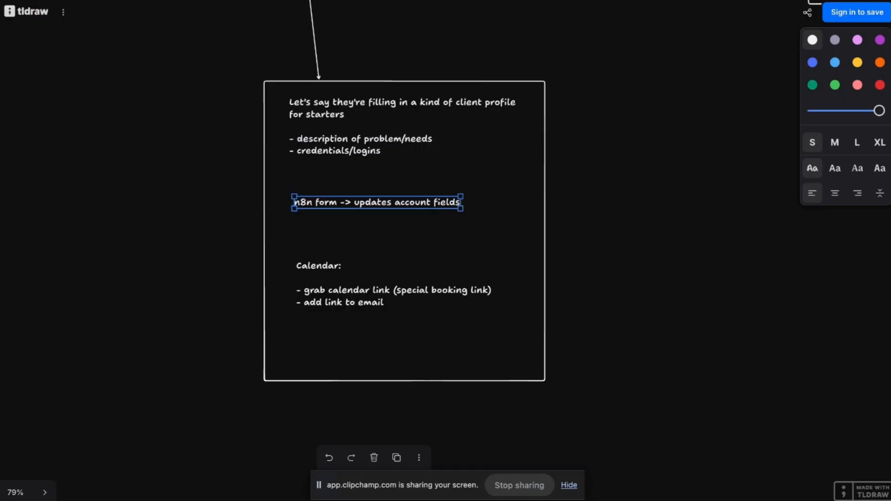
click(430, 198)
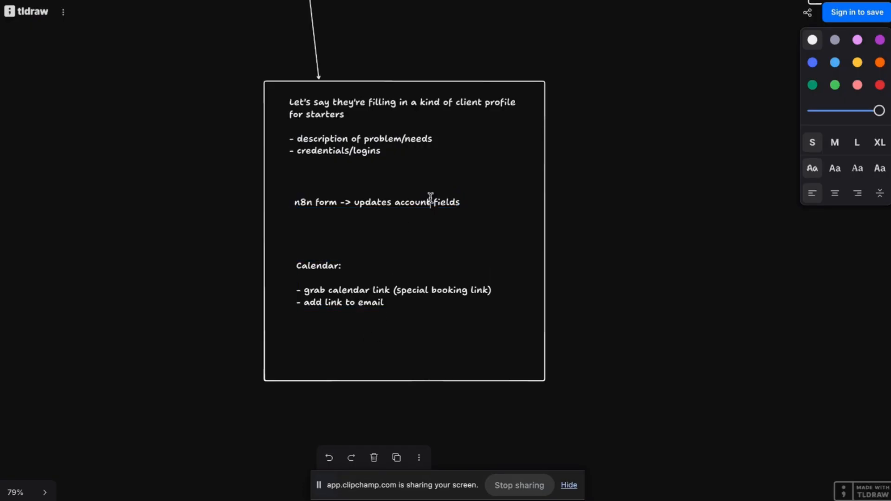
click(466, 205)
click(459, 205)
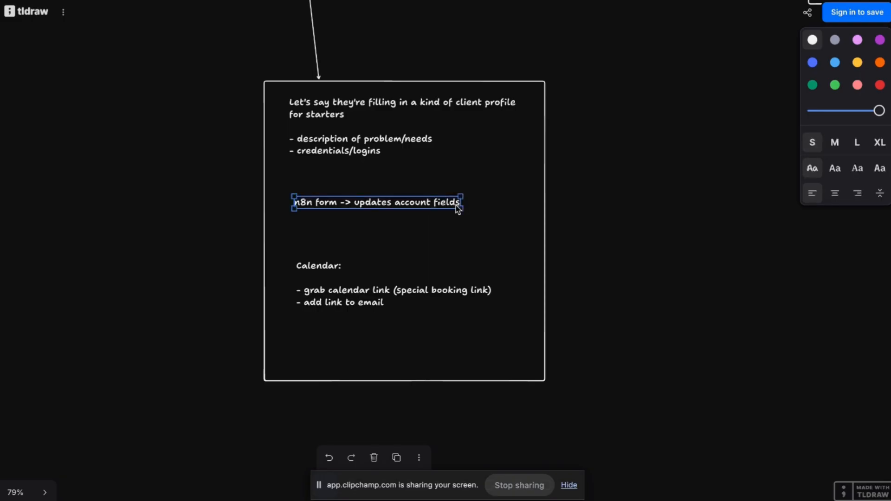
click(457, 202)
click(446, 201)
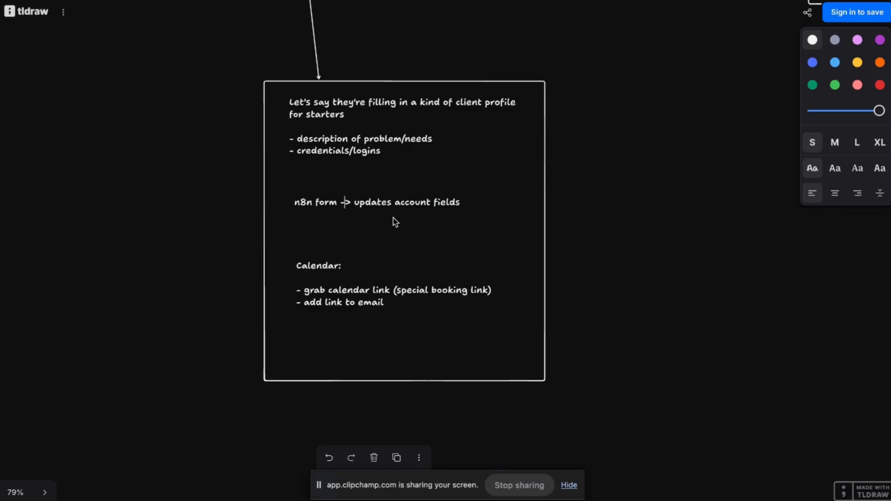
key(Left)
text(<)
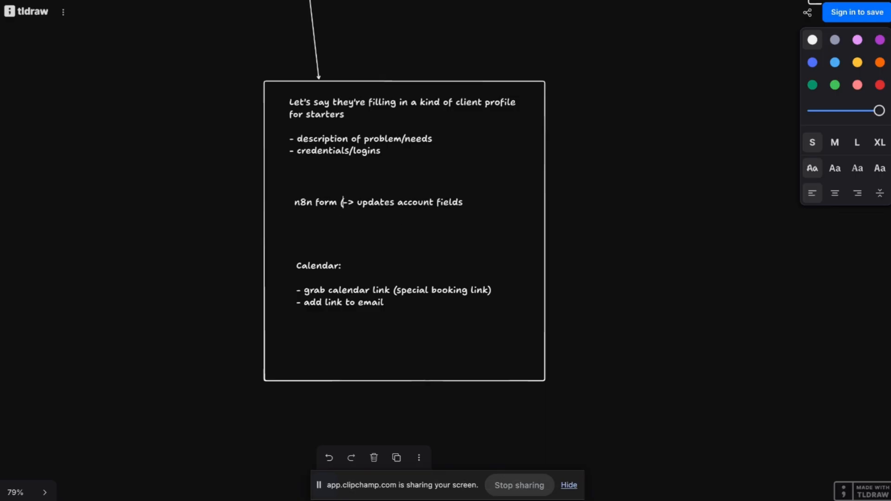
text(needs some h)
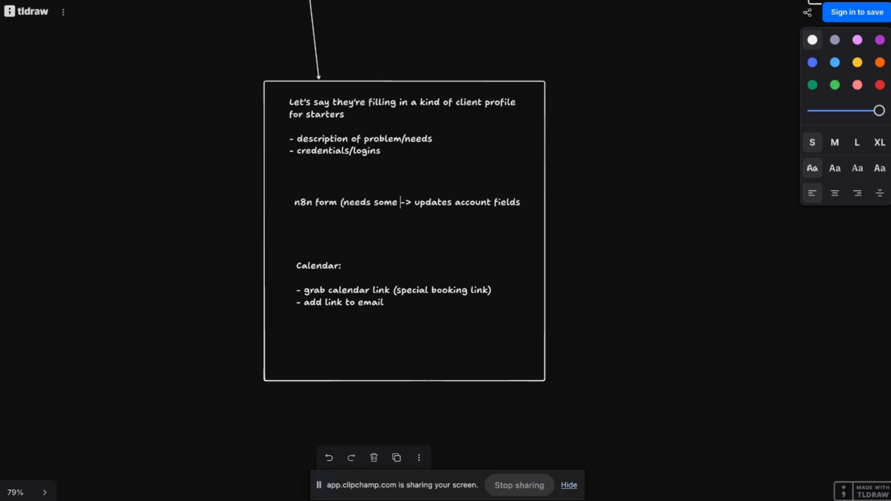
text(ook to grab a)
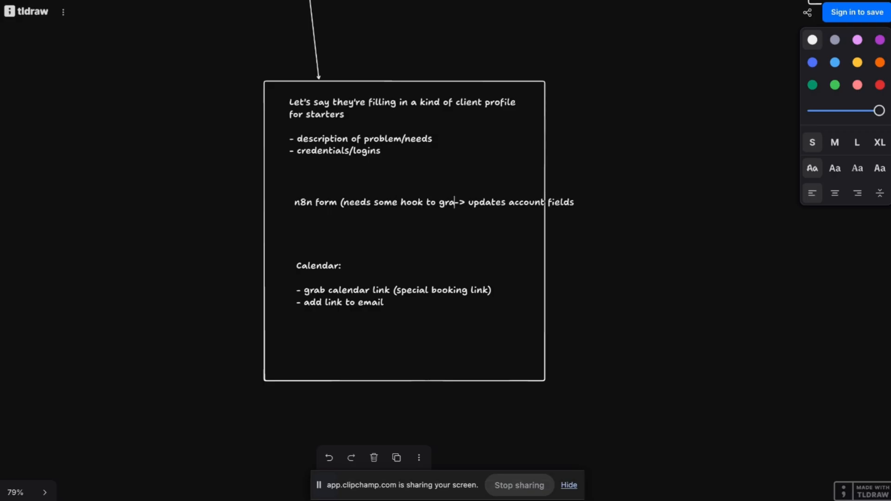
text(ccount)
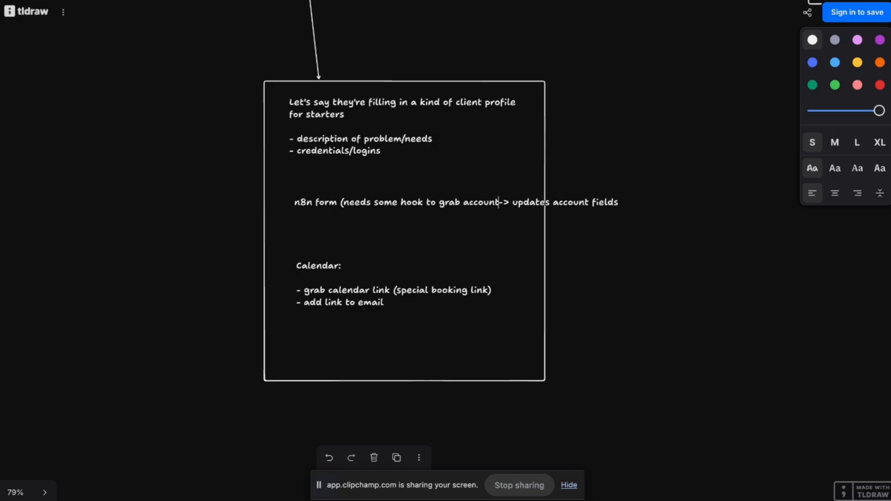
key(Return)
text(data from Zoh)
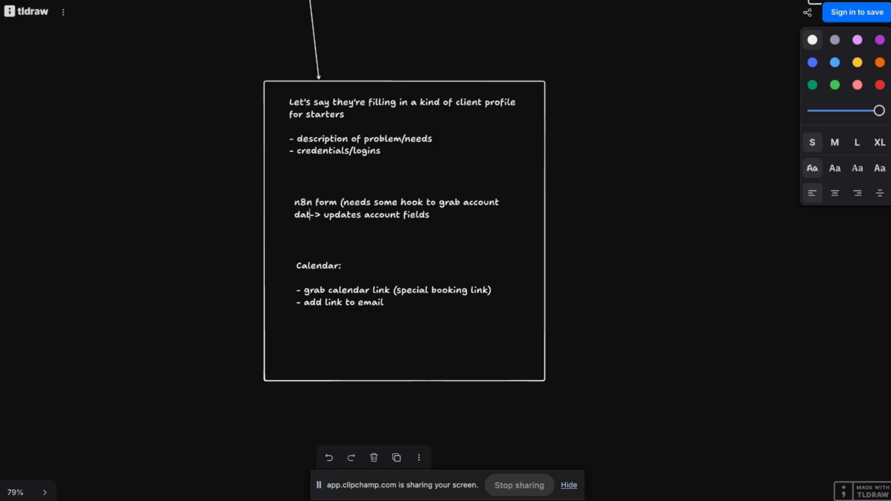
text(oCRM)
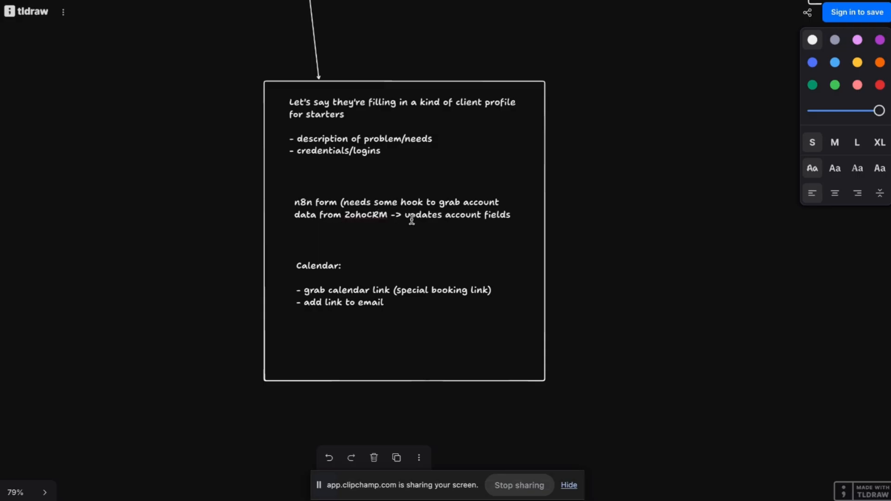
Rework the note to read '-> Use hook to grab account data -> update account fields'.
key(Right)
key(Right)
key(Right)
text(->)
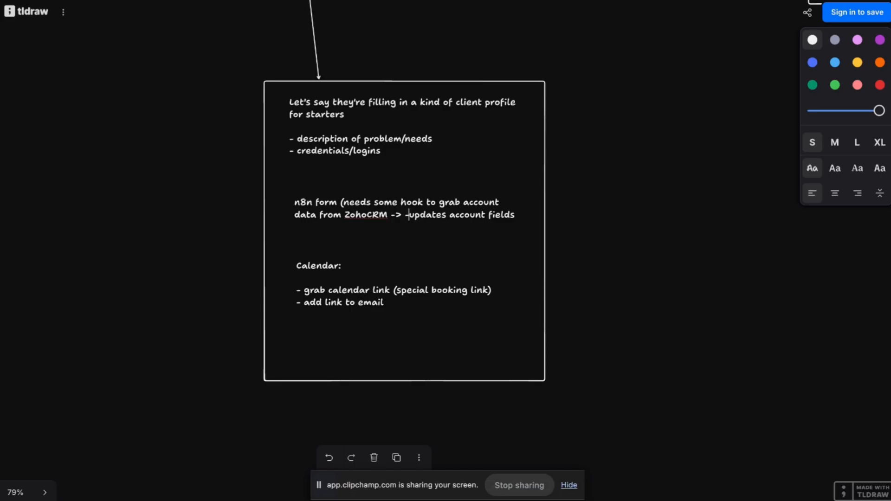
key(BackSpace)
key(BackSpace)
key(BackSpace)
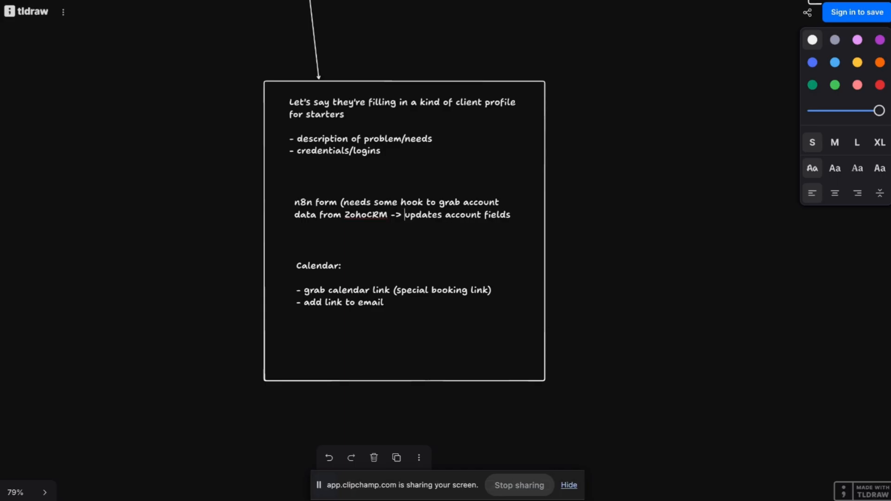
text(->)
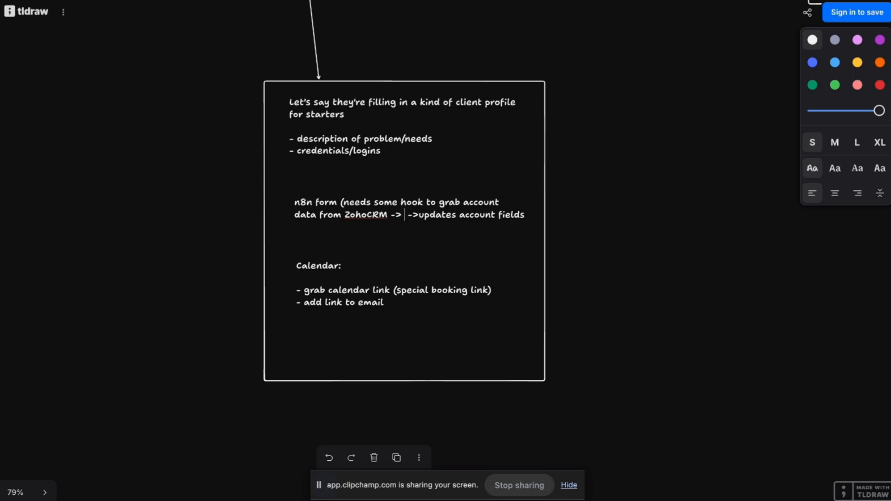
text( Use hook to gr)
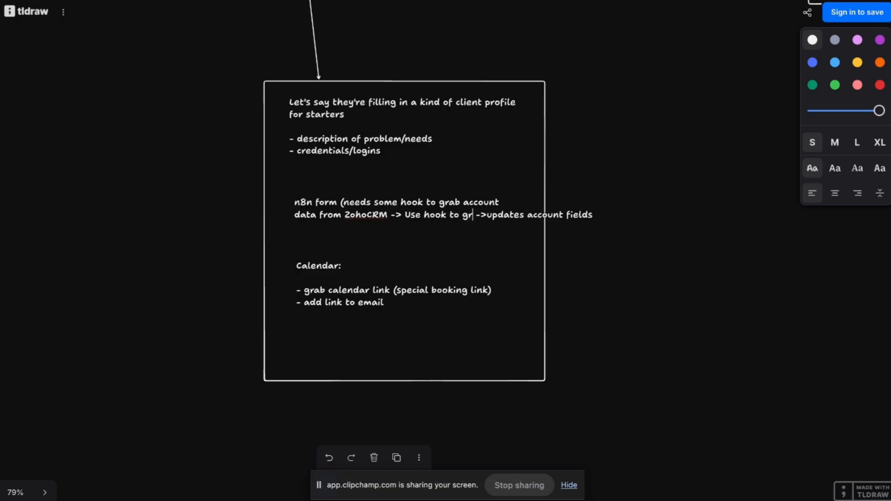
text(ab)
key(Return)
text(account data)
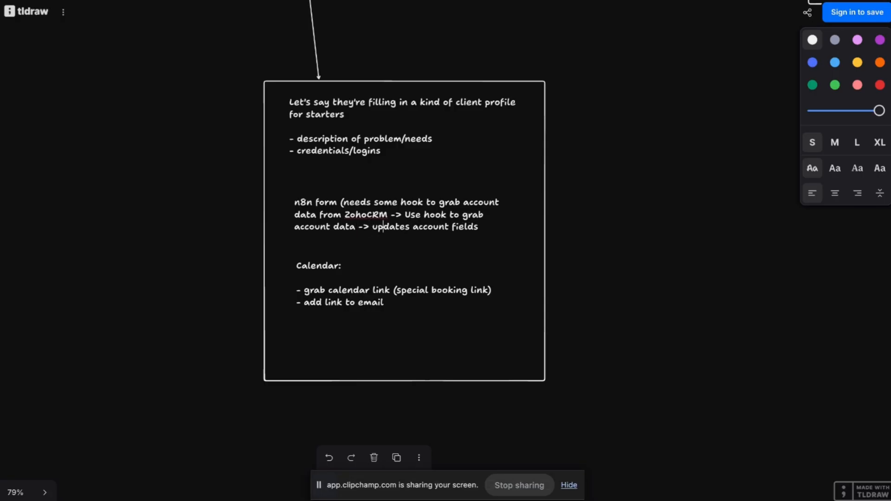
key(BackSpace)
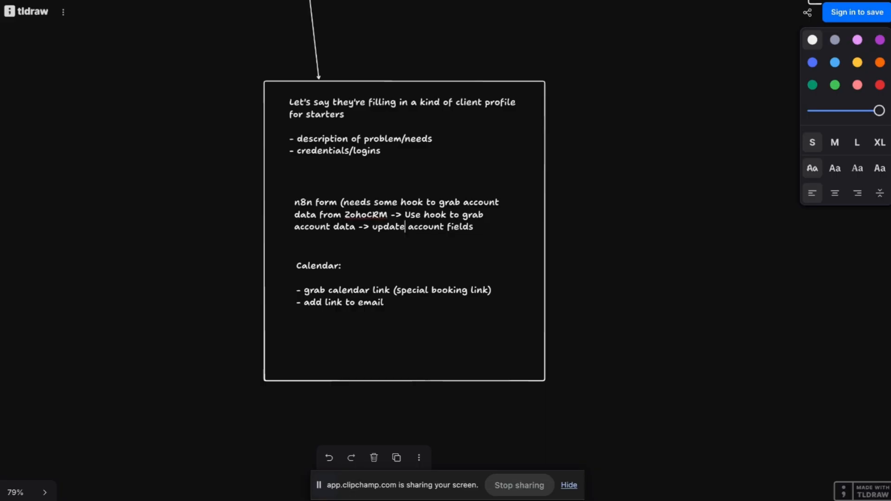
Scroll through the Zoho CRM test account record, then return to n8n.
key(ctrl+Tab)
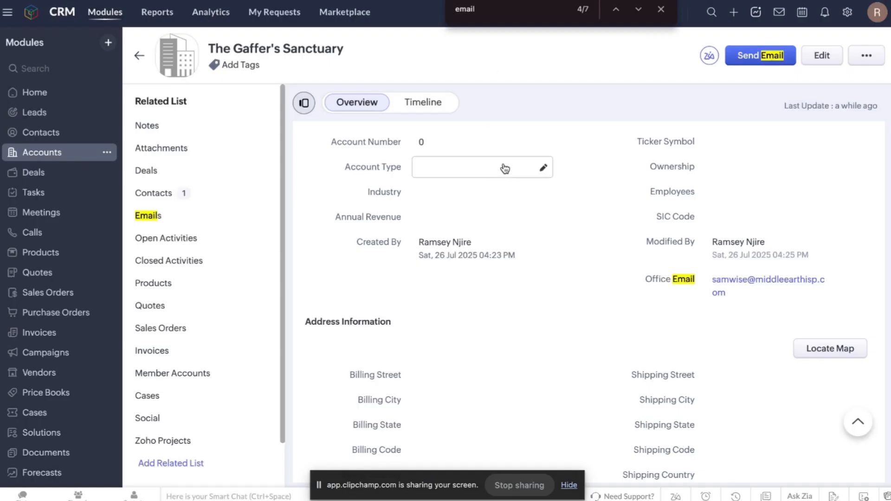
scroll(468, 210, down, 2)
scroll(468, 210, down, 10)
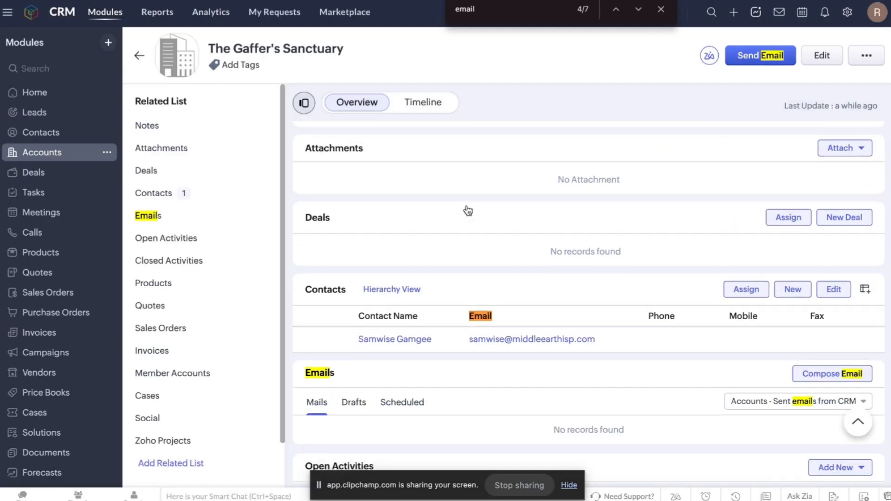
scroll(656, 197, up, 12)
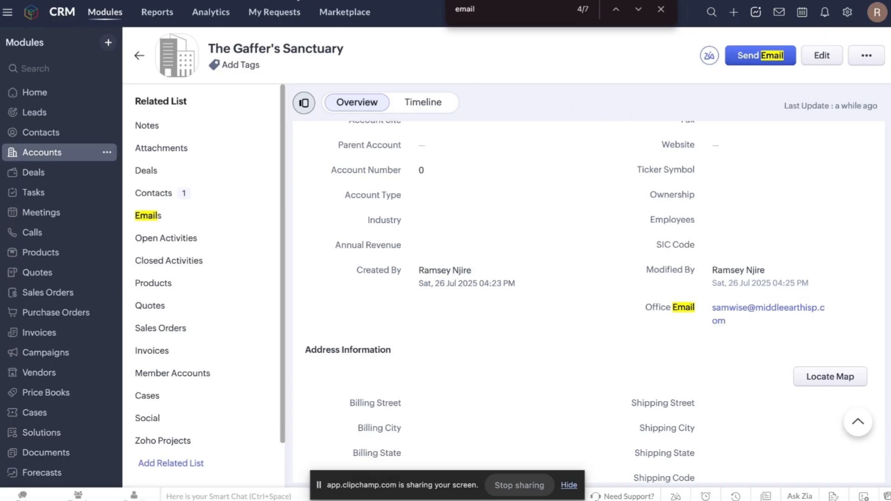
key(ctrl+Tab)
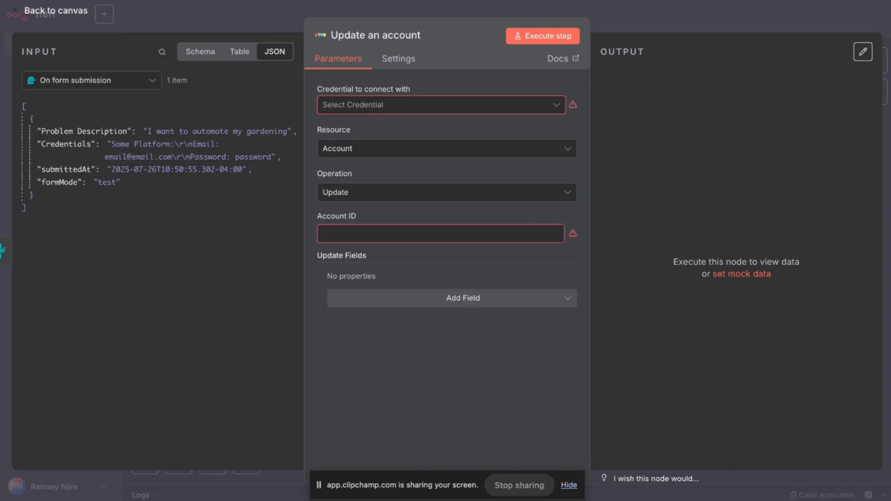
Close the Update an account node and save the Intake Form workflow.
click(260, 22)
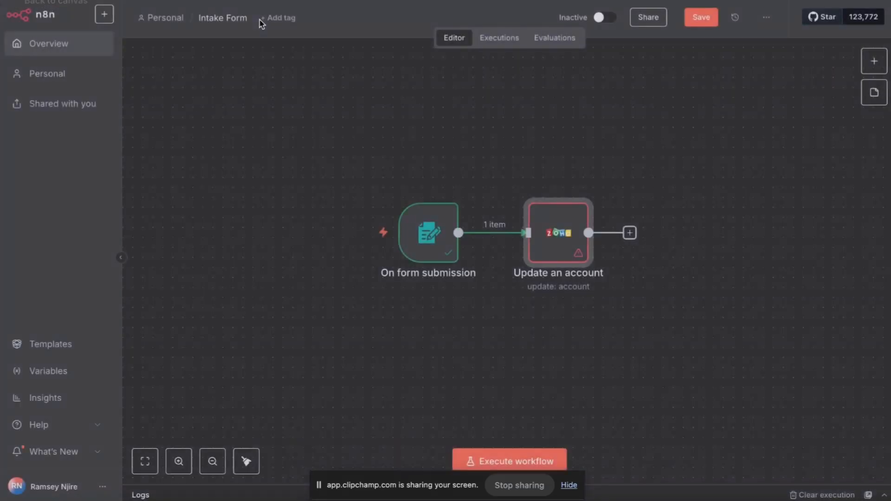
click(700, 17)
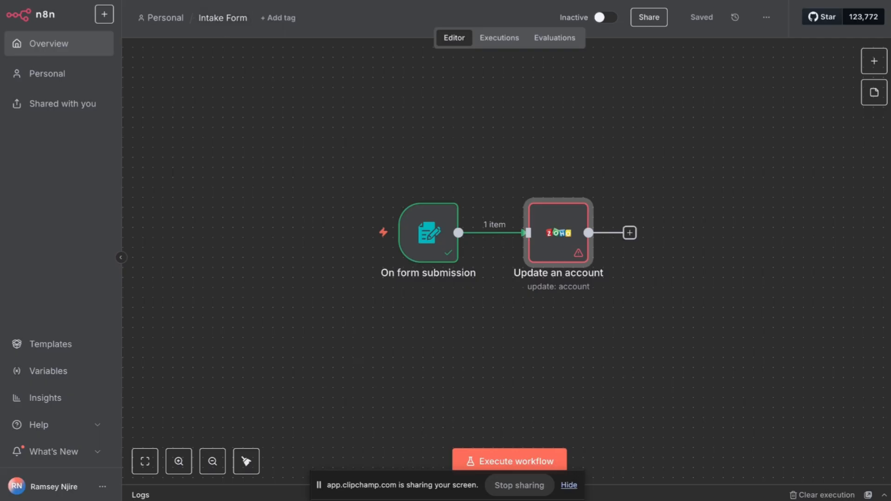
mouse_move(223, 1)
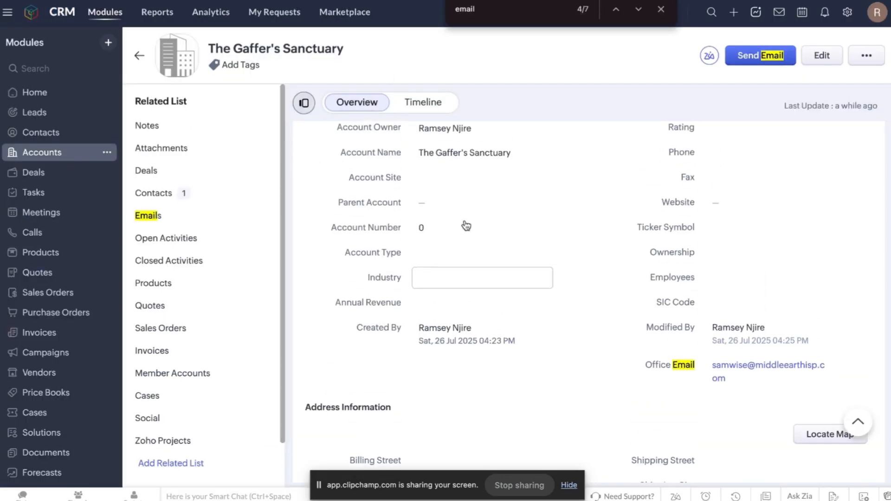
Scroll through the test account's fields and related contact, then return to tldraw.
scroll(466, 225, up, 6)
scroll(465, 225, down, 12)
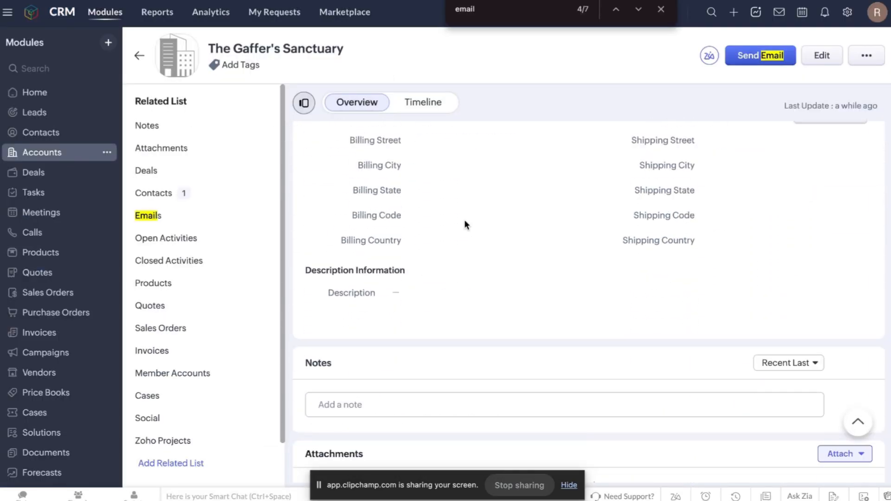
scroll(642, 254, up, 6)
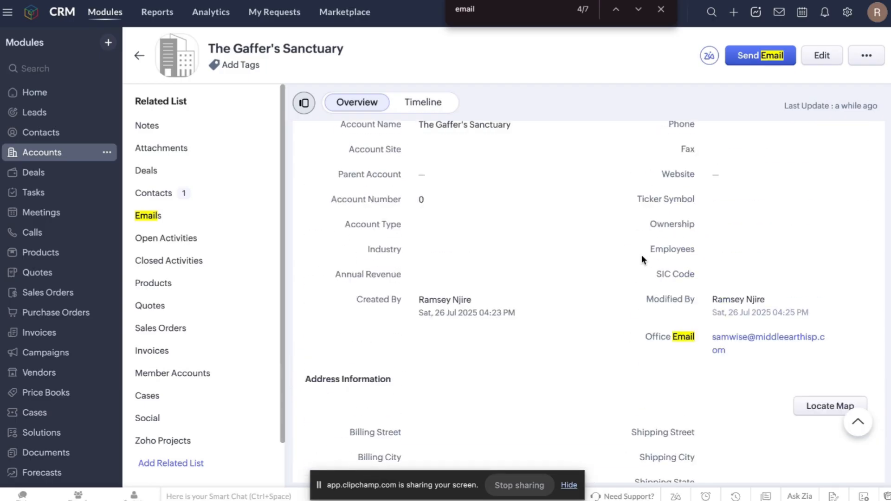
scroll(641, 254, up, 7)
scroll(571, 188, down, 1)
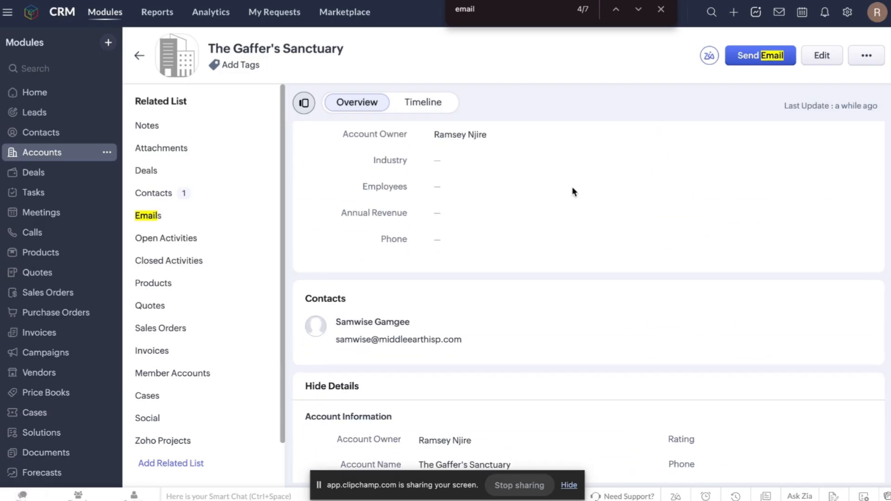
scroll(572, 188, down, 1)
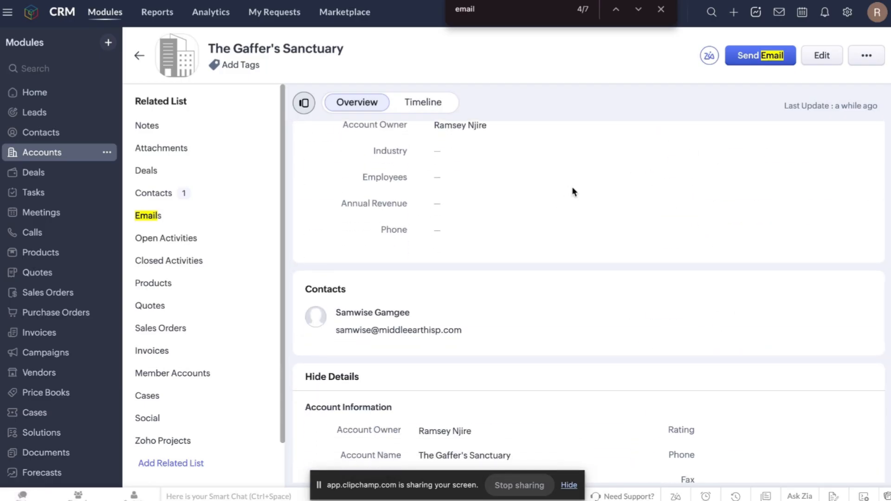
scroll(572, 190, up, 1)
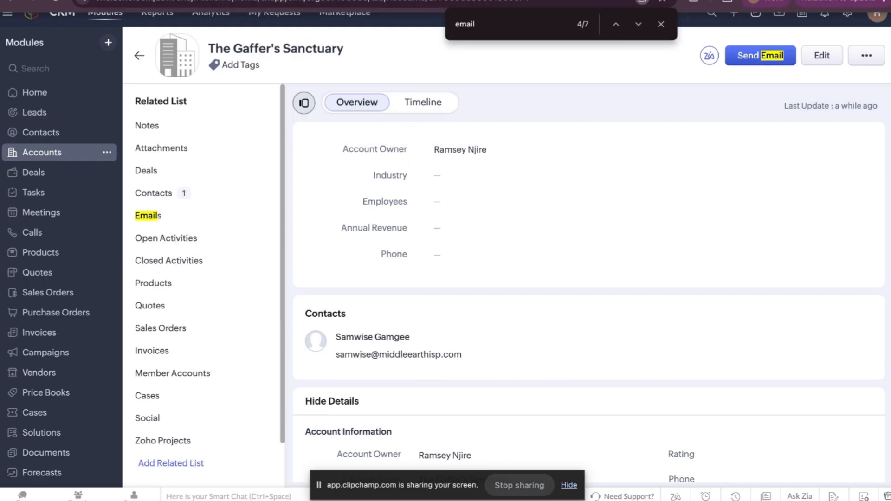
click(299, 2)
Open blankslate.io in a new browser tab.
scroll(513, 315, right, 8)
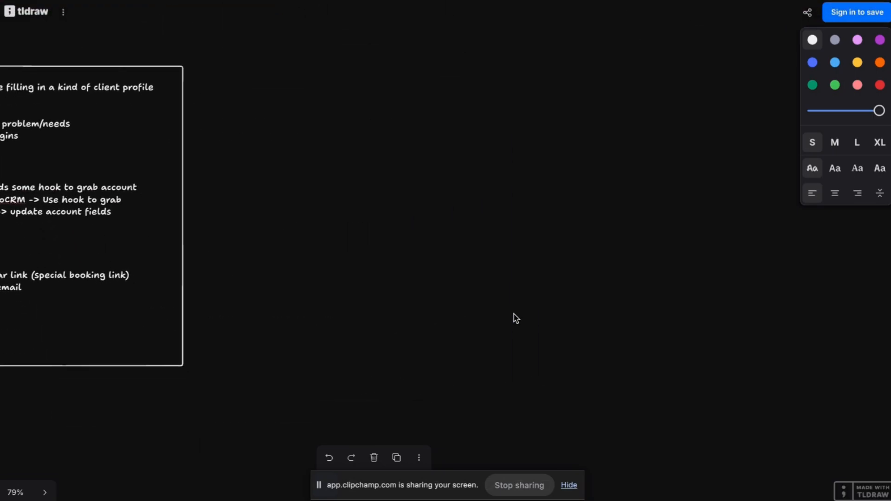
text(r)
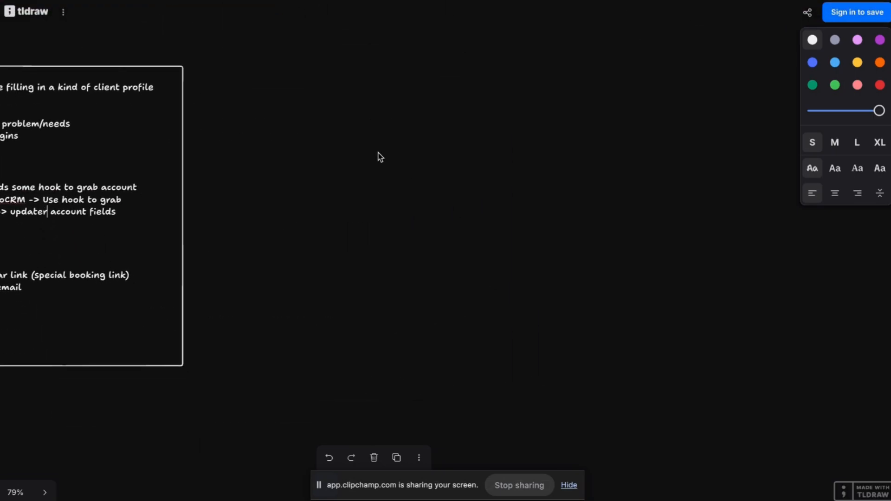
right_click(426, 0)
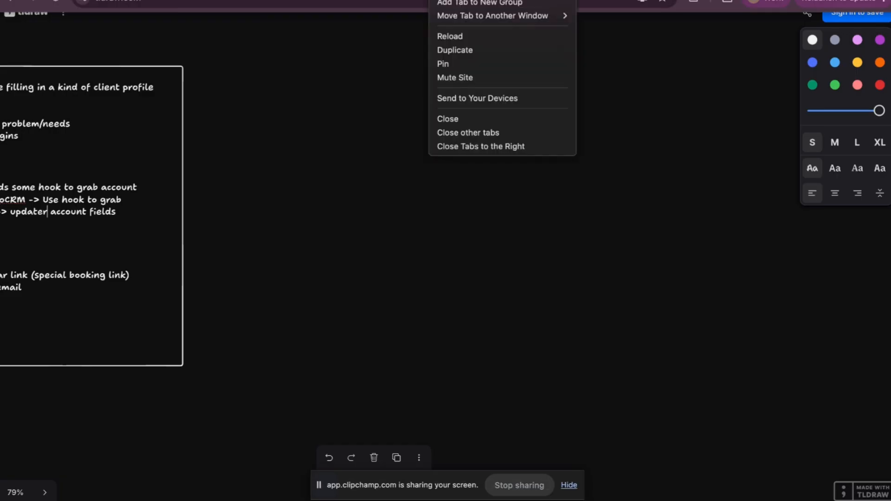
click(546, 0)
text(blank)
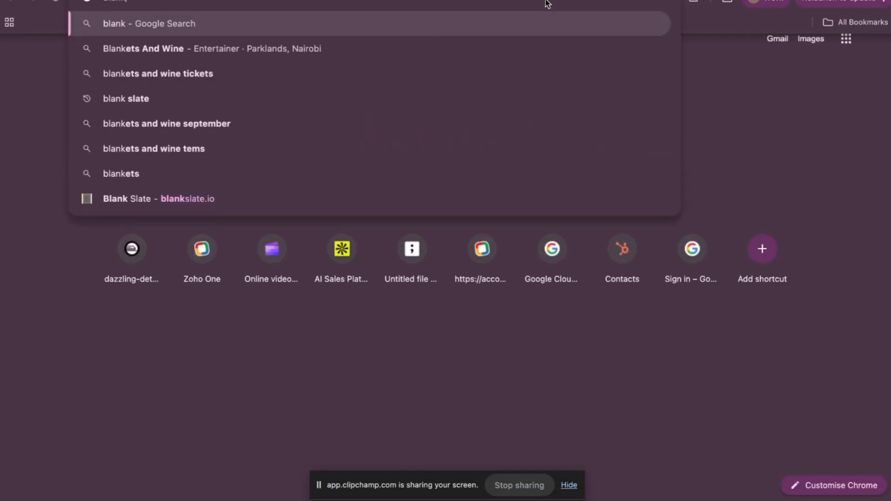
click(254, 182)
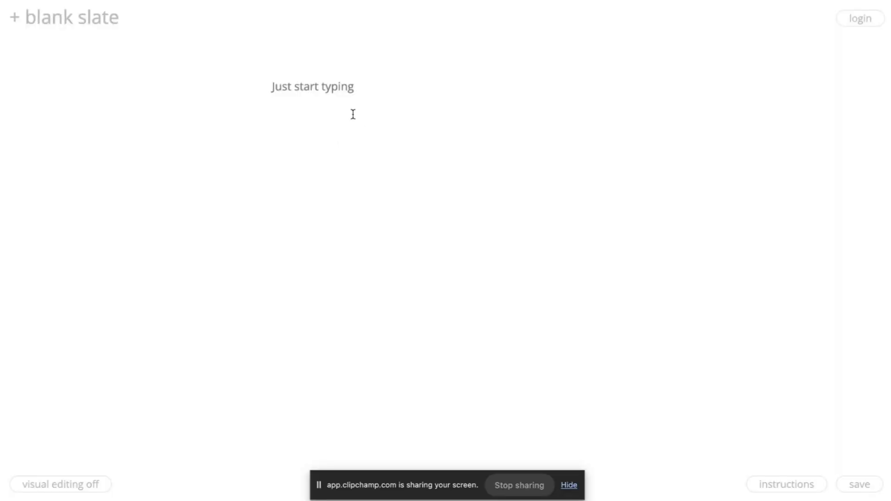
Write 'Use account ID' and 'When account created, webhook call goes out to n8n'.
click(282, 88)
text(Use account ID)
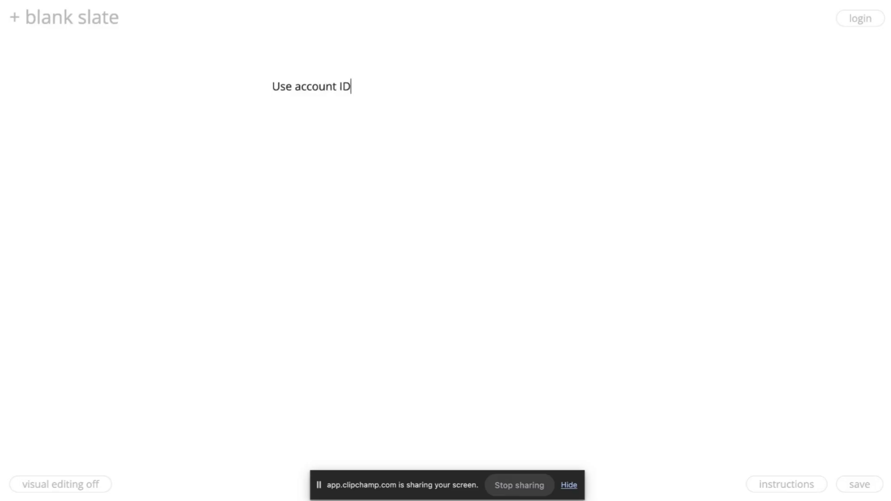
key(Return)
text(When account)
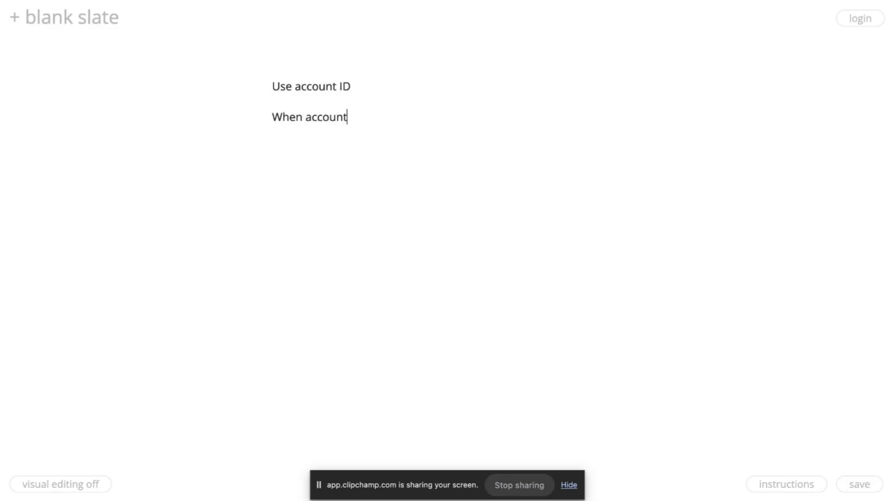
text( created, webhook call)
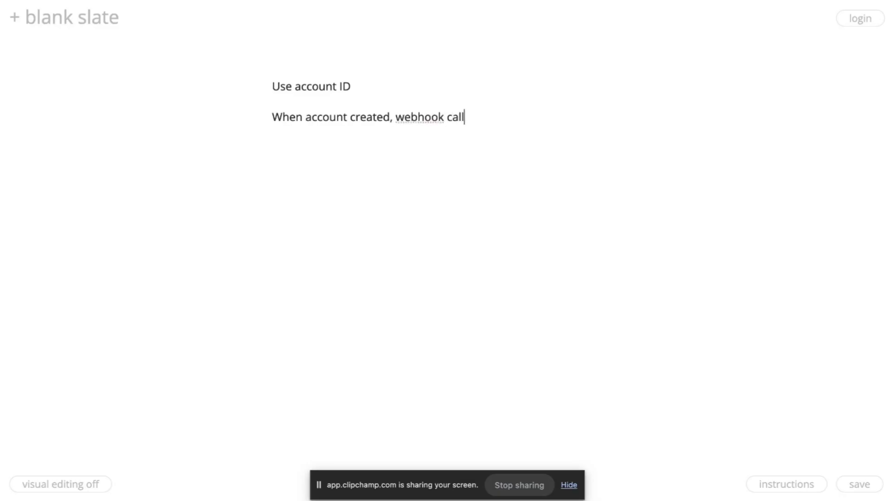
text( goes out to n8n)
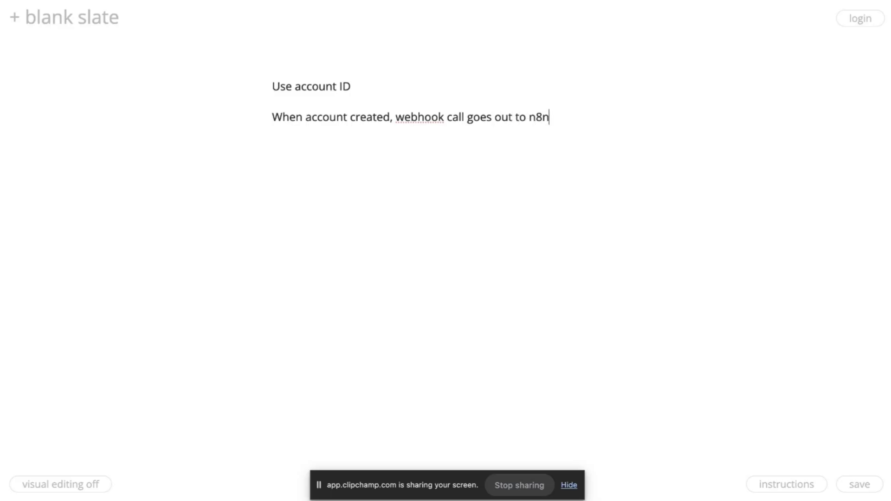
key(Return)
Add 'Maybe we can pass account ID in webhook call' and 'Then n8n uses that ID to encode form link'.
text(M)
key(BackSpace)
text(Wha)
key(BackSpace)
key(BackSpace)
key(BackSpace)
text(Maybe we can pas)
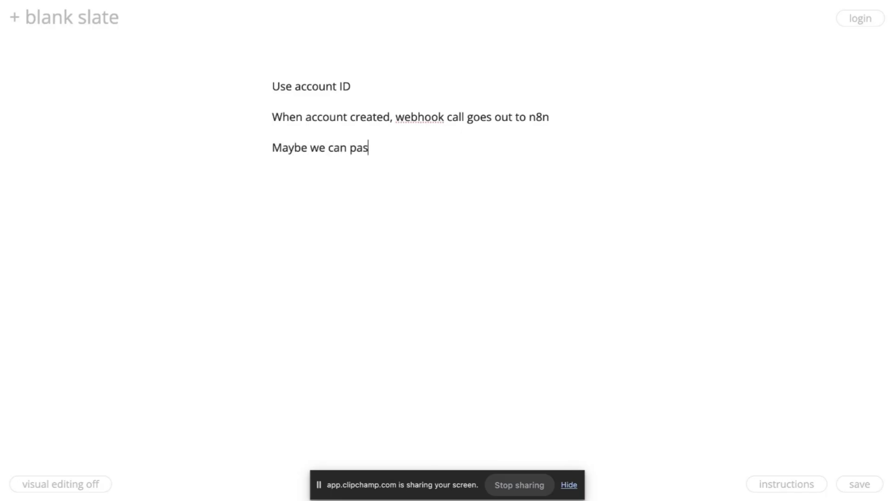
text(s account ID in w)
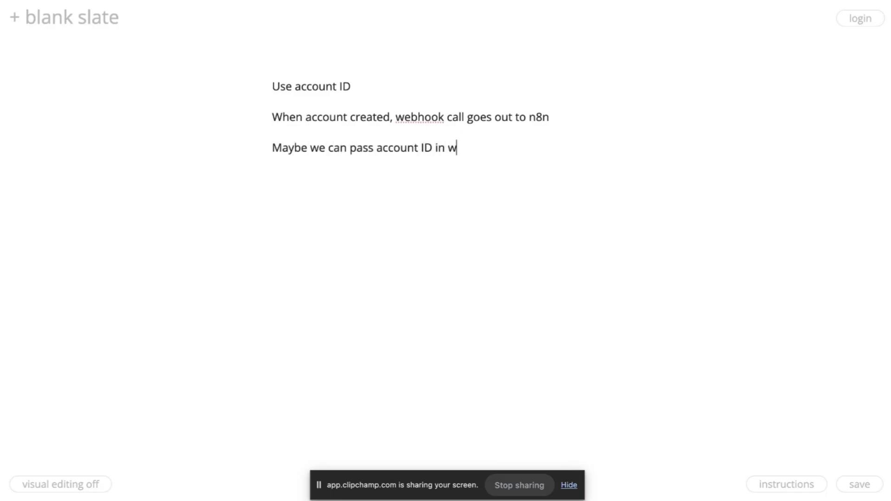
text(ebhook call)
key(Return)
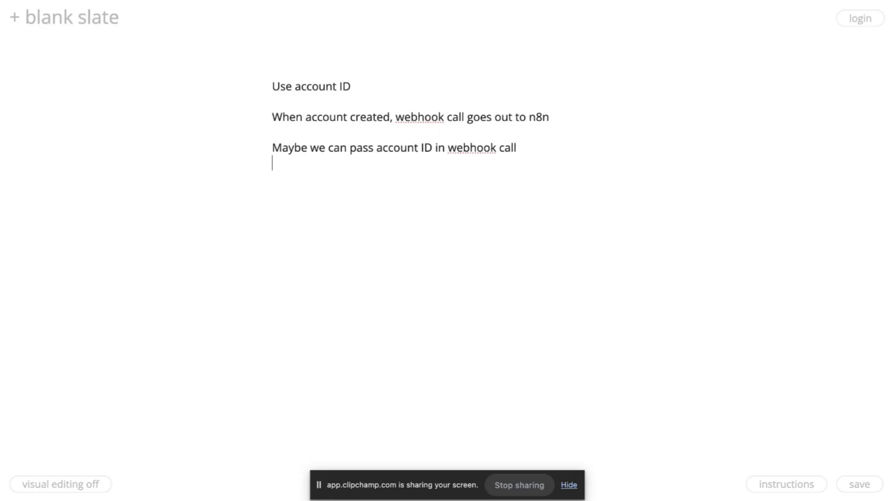
text(Then n8n u)
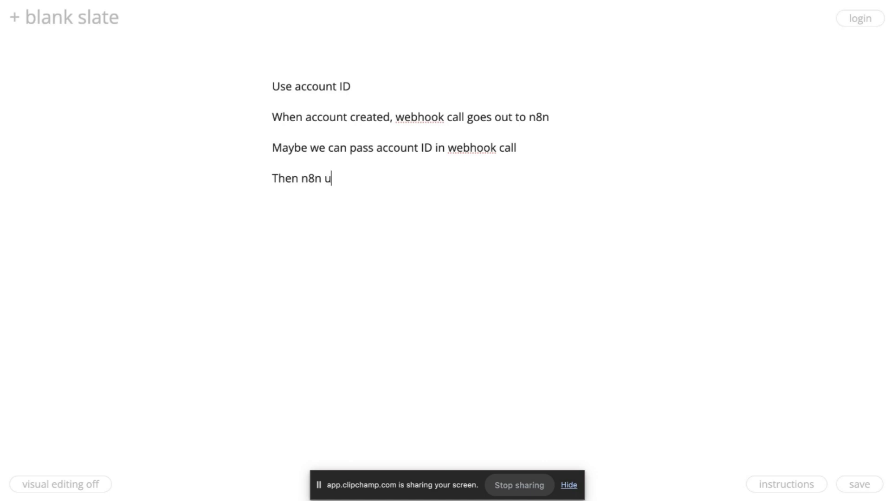
text(ses that ID to)
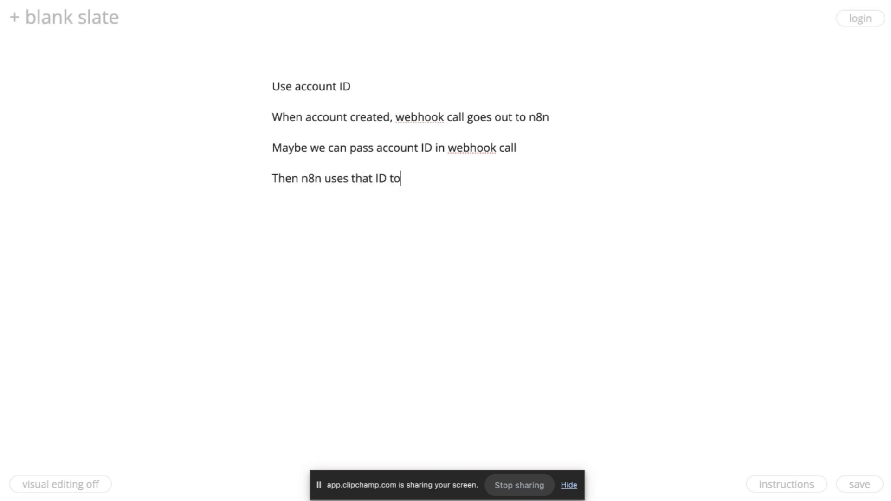
text( encode email)
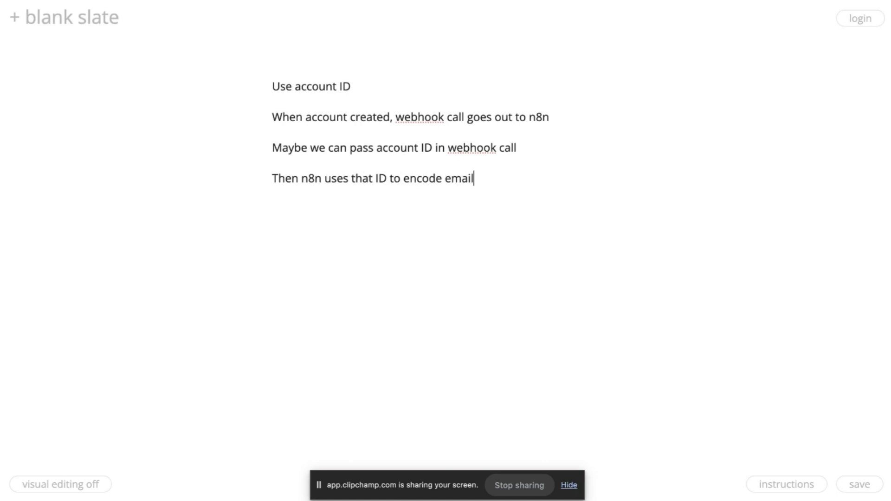
key(Return)
click(475, 178)
key(BackSpace)
key(BackSpace)
key(BackSpace)
key(BackSpace)
key(BackSpace)
text(form link)
Note 'Have the onboarding workflow save the account ID somewhere. Then the form can pick that somehow?'.
text(Have )
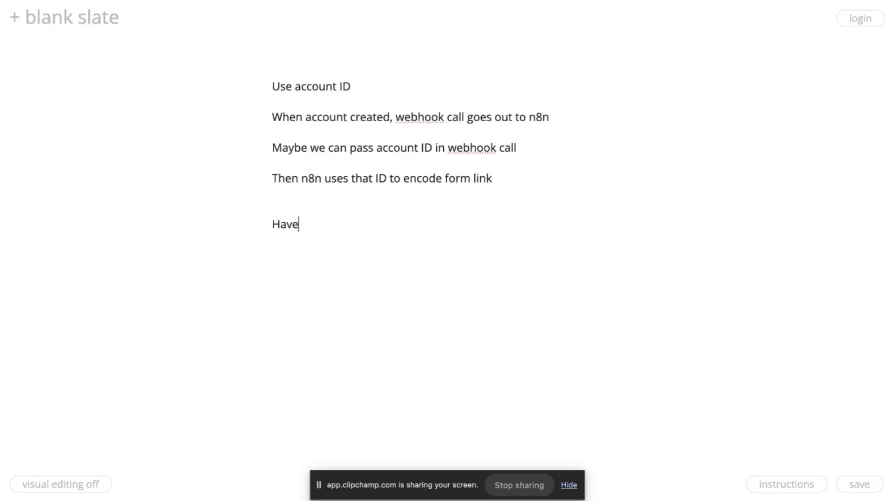
text(the onboarding workf)
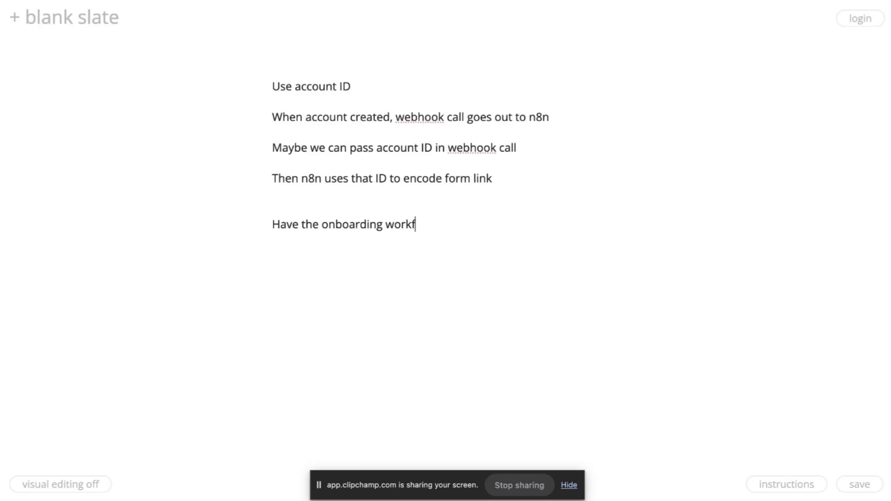
text(low call a sub)
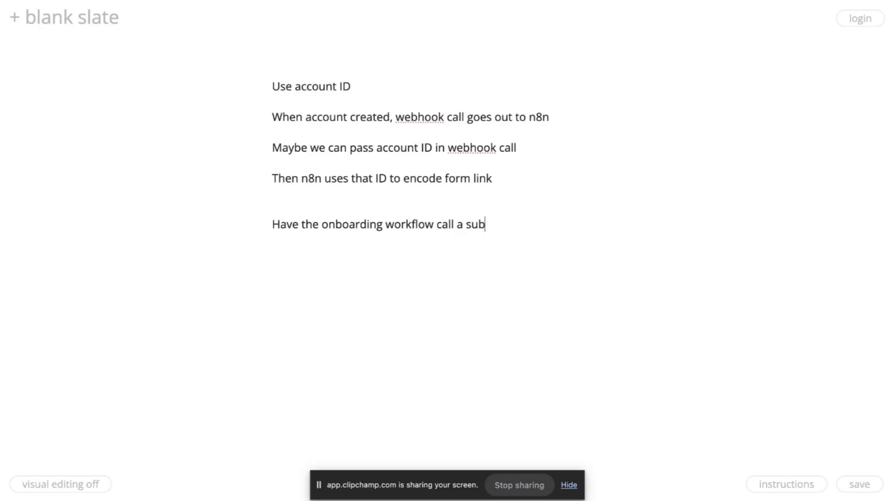
text(workflow with the )
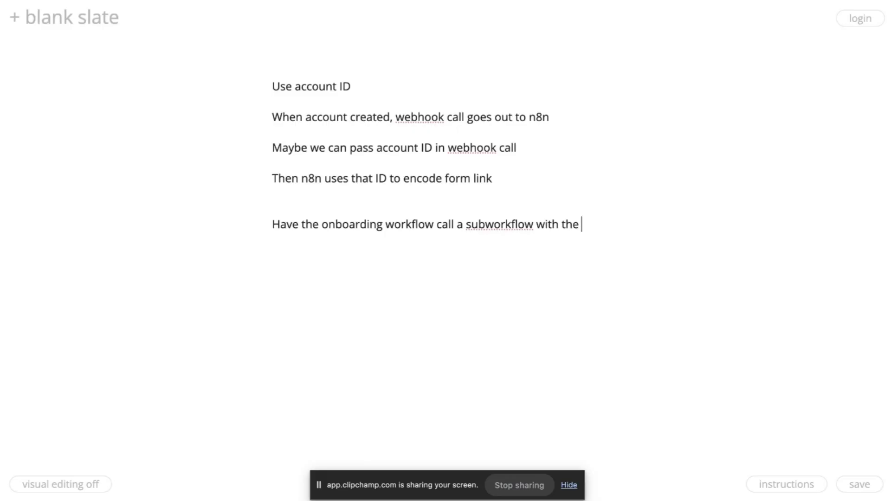
text(account ID)
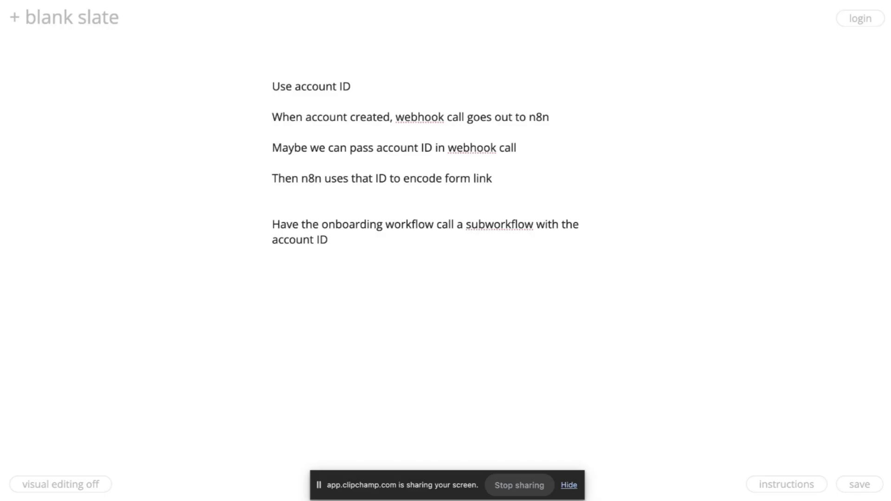
text(the subworkfl)
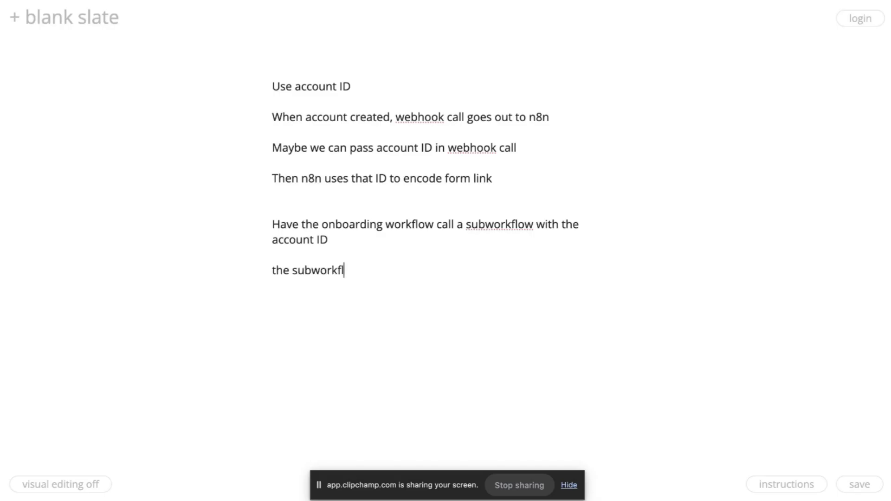
text(ow uses that)
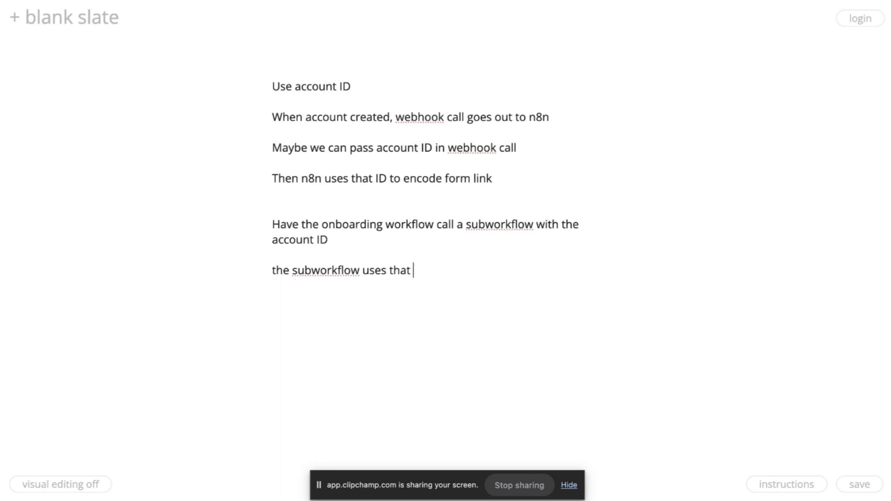
key(BackSpace)
key(BackSpace)
key(BackSpace)
key(BackSpace)
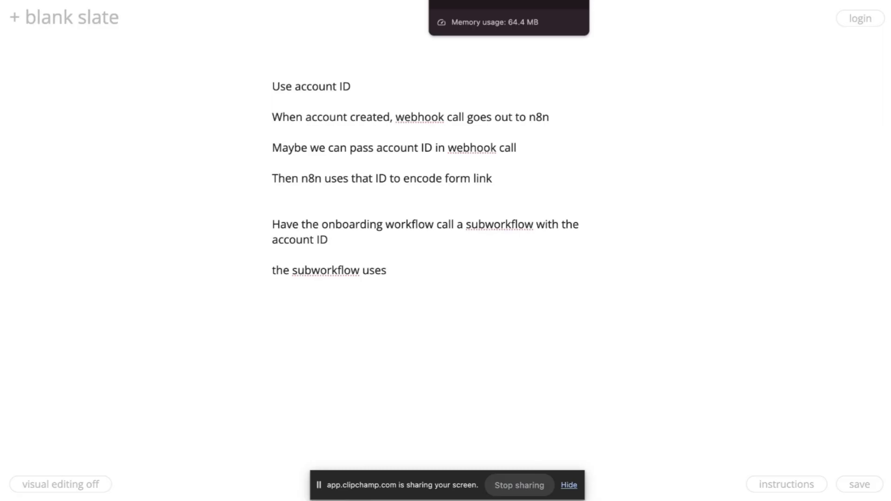
key(BackSpace)
key(BackSpace)
key(BackSpace)
key(BackSpace)
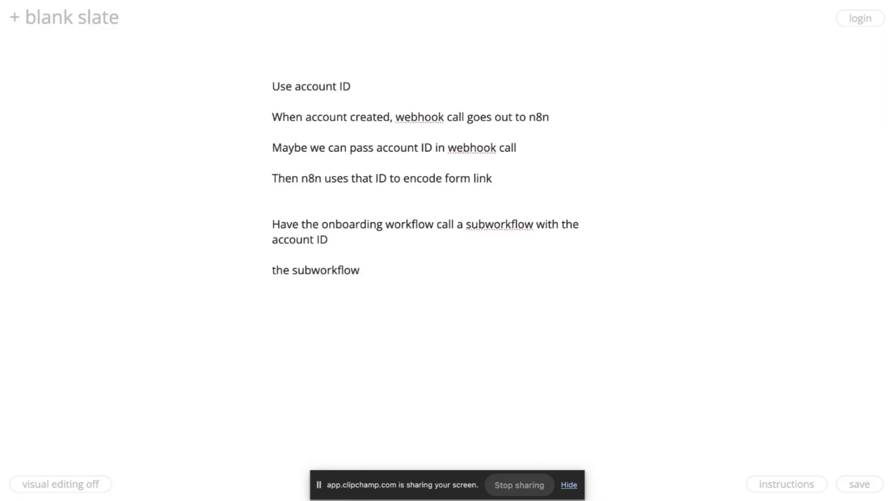
key(BackSpace)
key(BackSpace)
key(BackSpace)
key(BackSpace)
key(BackSpace)
key(BackSpace)
key(BackSpace)
key(BackSpace)
key(BackSpace)
key(BackSpace)
key(BackSpace)
key(BackSpace)
key(BackSpace)
key(BackSpace)
key(BackSpace)
key(BackSpace)
key(BackSpace)
key(BackSpace)
key(BackSpace)
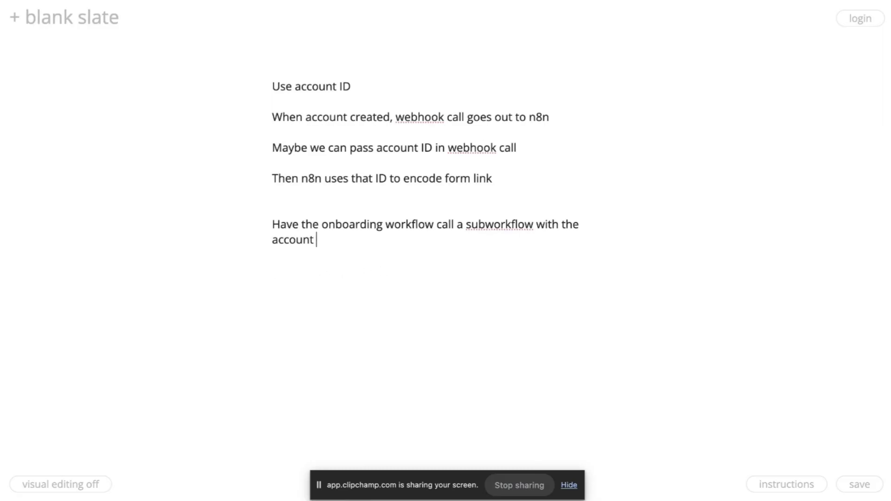
key(BackSpace)
key(BackSpace)
key(BackSpace)
key(BackSpace)
key(BackSpace)
key(BackSpace)
key(BackSpace)
key(BackSpace)
key(BackSpace)
key(BackSpace)
key(BackSpace)
key(BackSpace)
key(BackSpace)
key(BackSpace)
key(BackSpace)
key(BackSpace)
key(BackSpace)
key(BackSpace)
key(BackSpace)
key(BackSpace)
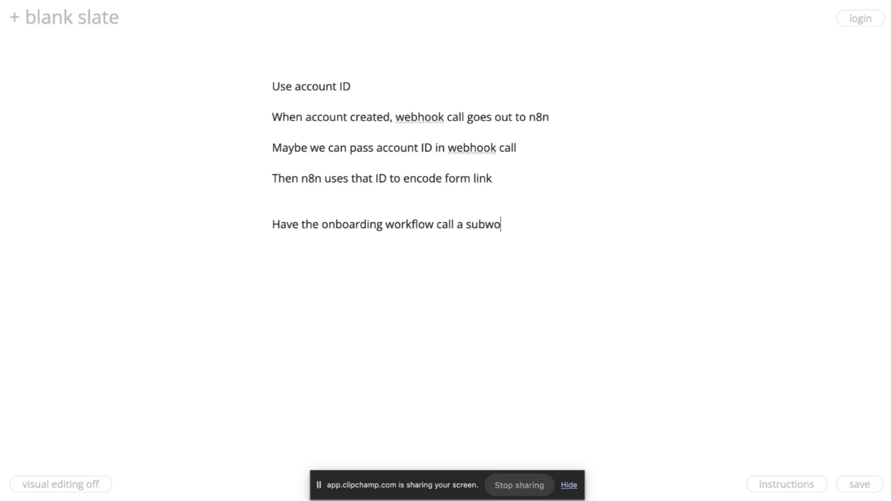
key(BackSpace)
key(BackSpace)
key(BackSpace)
key(BackSpace)
key(BackSpace)
key(BackSpace)
key(BackSpace)
key(BackSpace)
key(BackSpace)
key(BackSpace)
key(BackSpace)
key(BackSpace)
text(save )
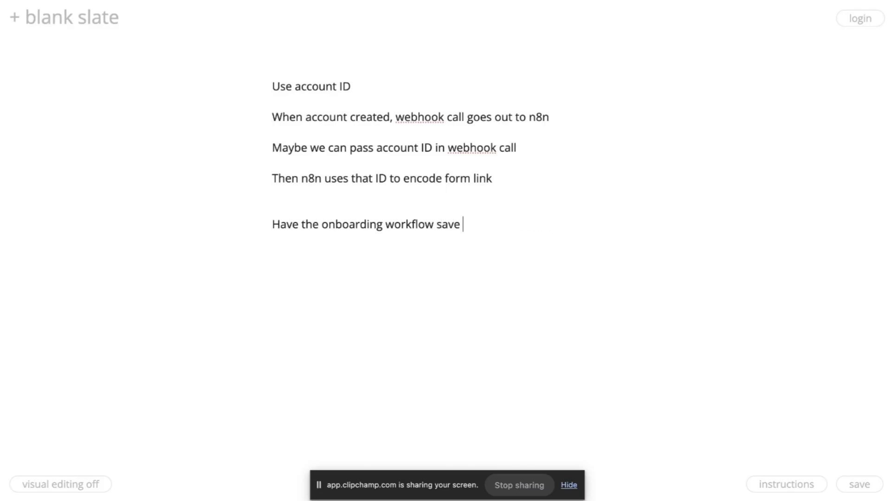
text(the account ID)
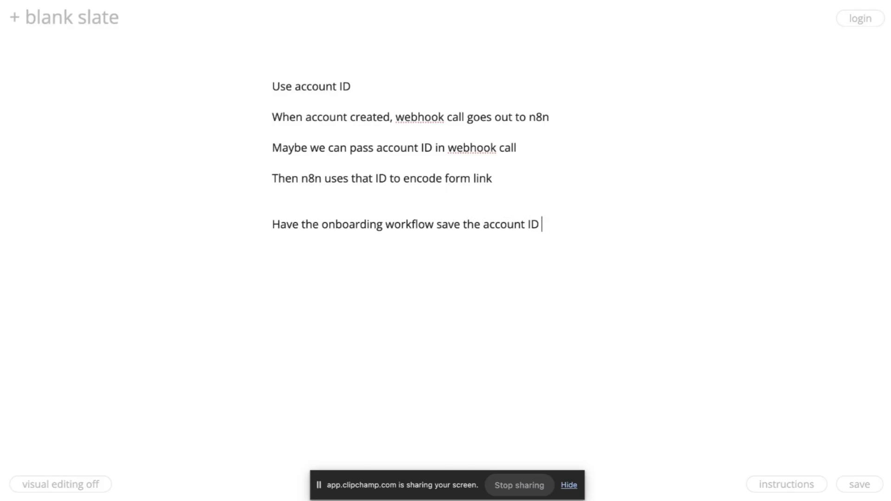
text( somewhere )
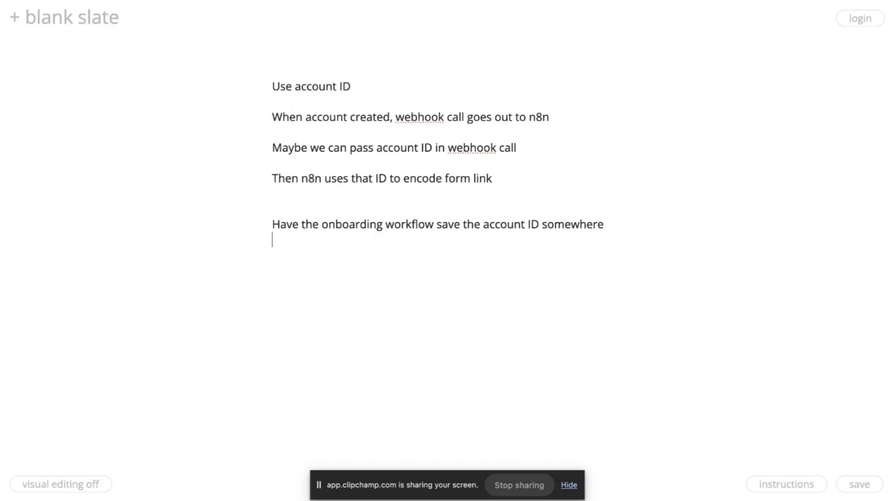
text(Then the form)
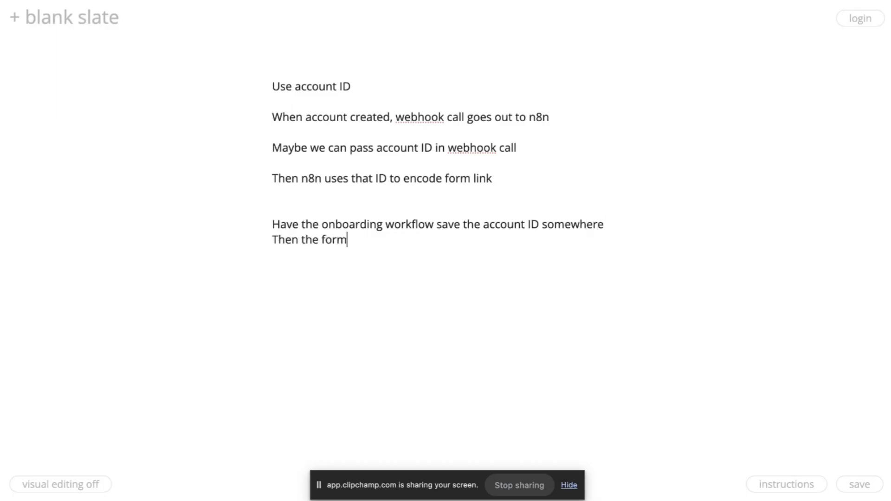
text( can pick that somehow?)
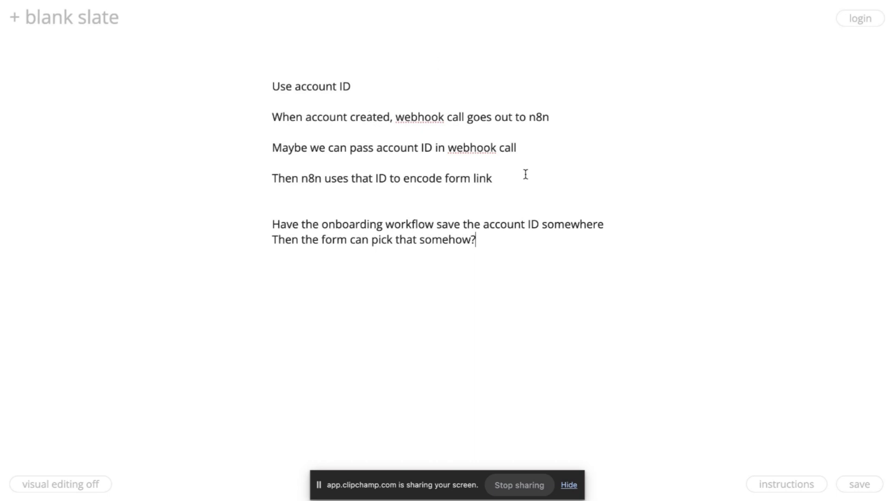
Add the line 'Just check the email of the person that submitted the form'.
key(Return)
key(Return)
text(Just check the em)
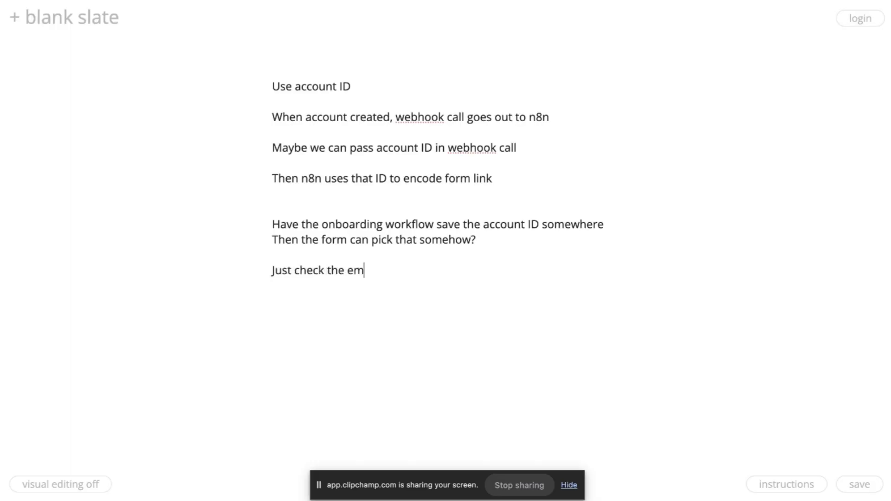
text(ail of the person that sent)
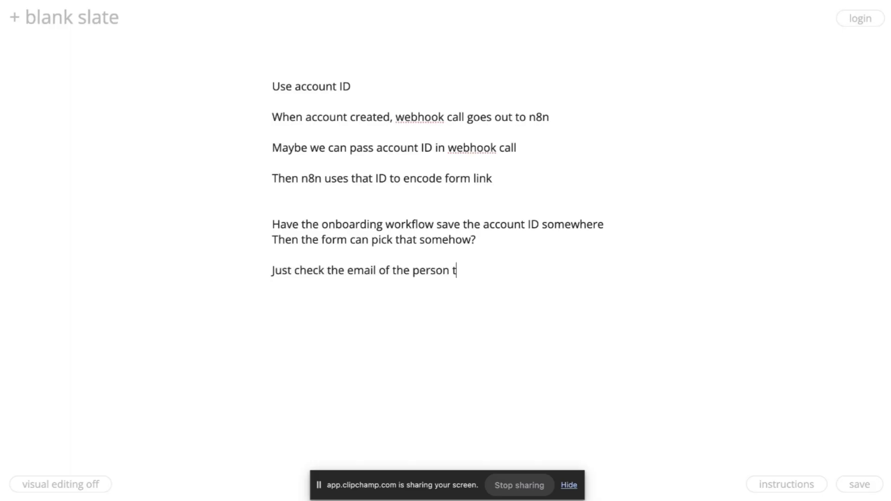
key(BackSpace)
key(BackSpace)
key(BackSpace)
text(ubmitted)
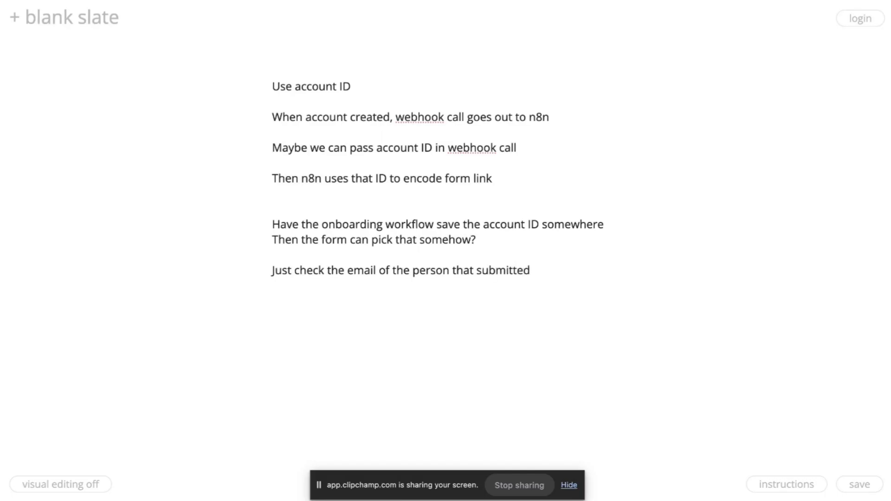
text( the form)
click(343, 217)
Search Google for 'n8n environment variables' in a new tab.
right_click(482, 1)
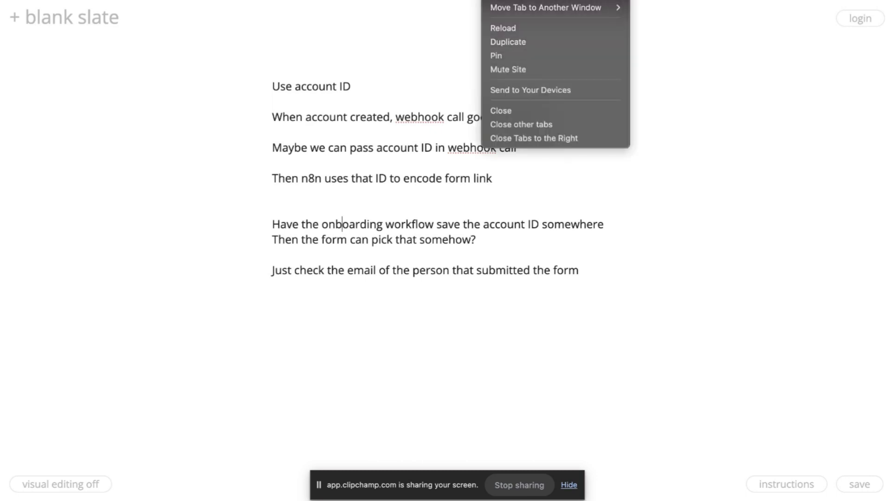
click(518, 1)
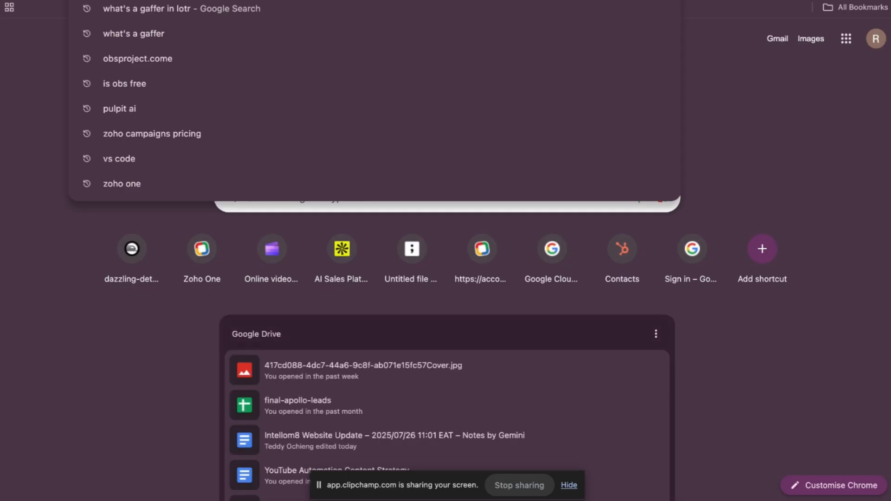
text(n8n environment)
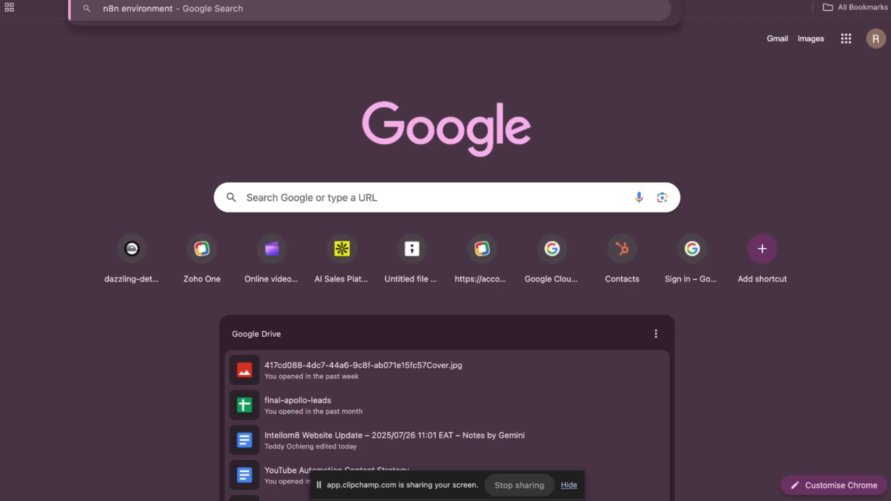
text( variables)
key(Return)
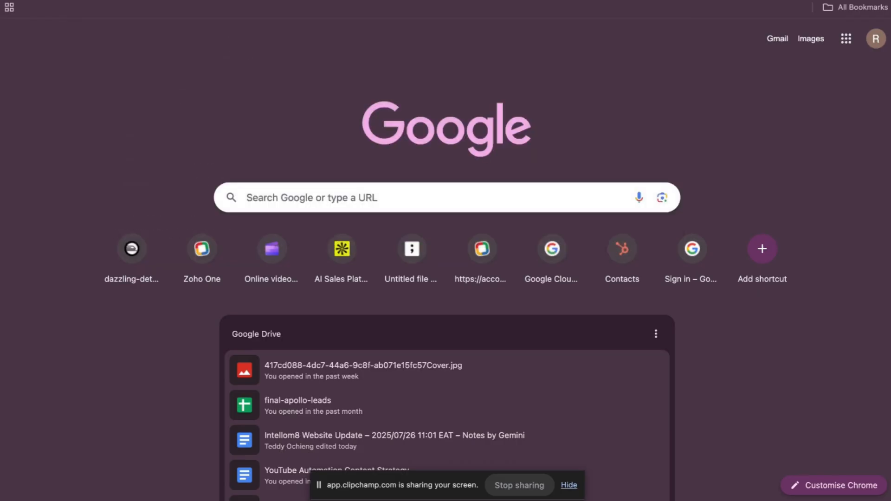
Number the three Blank Slate options 1., 2. and 3., then return to the results.
key(ctrl+Tab)
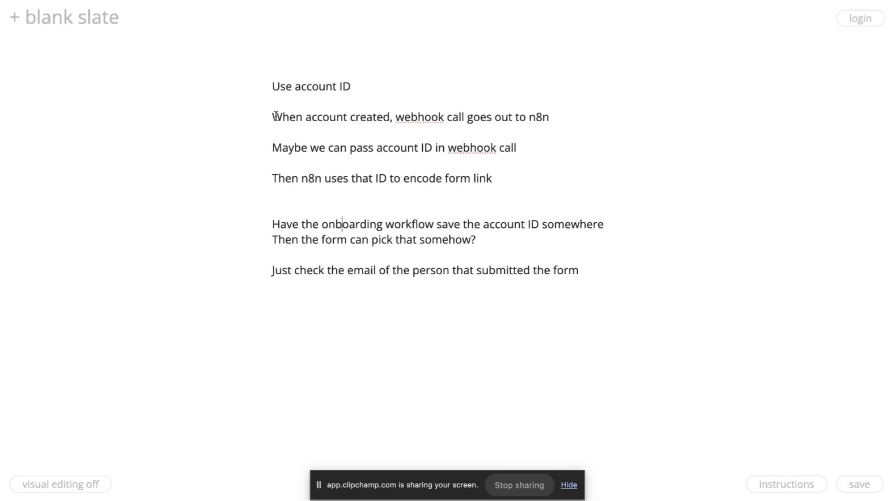
click(271, 87)
text(1. )
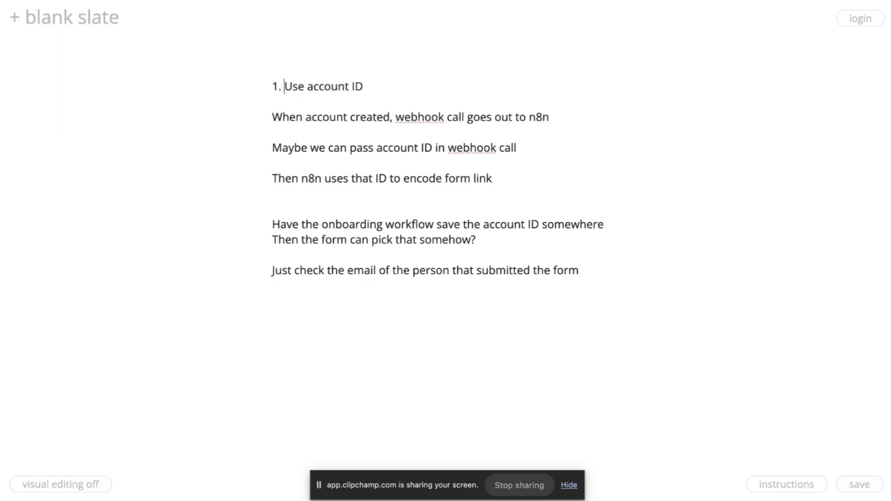
text(2.)
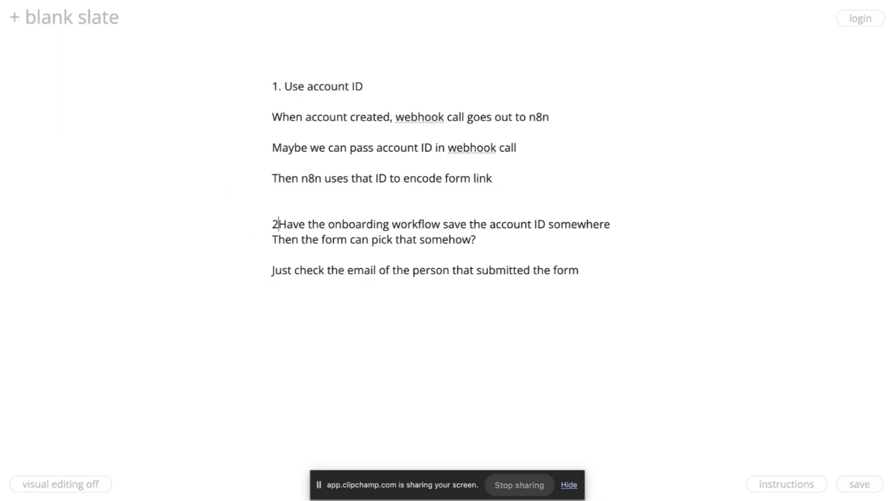
click(272, 271)
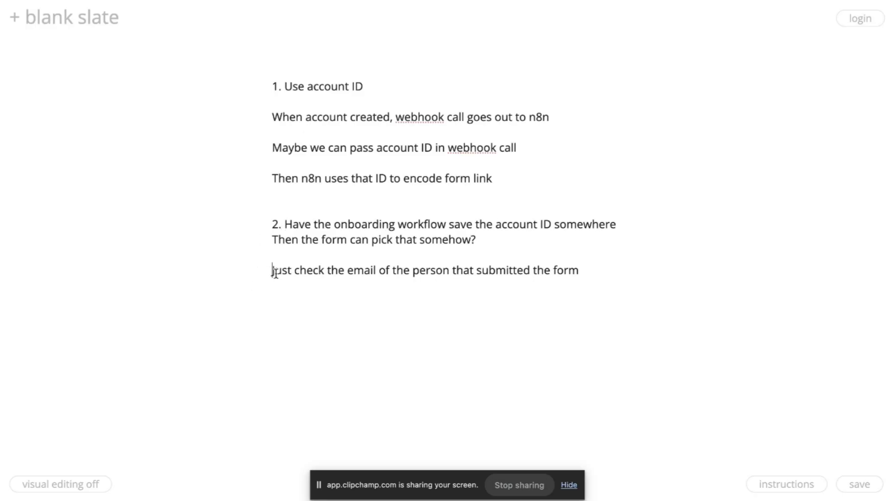
text(3.)
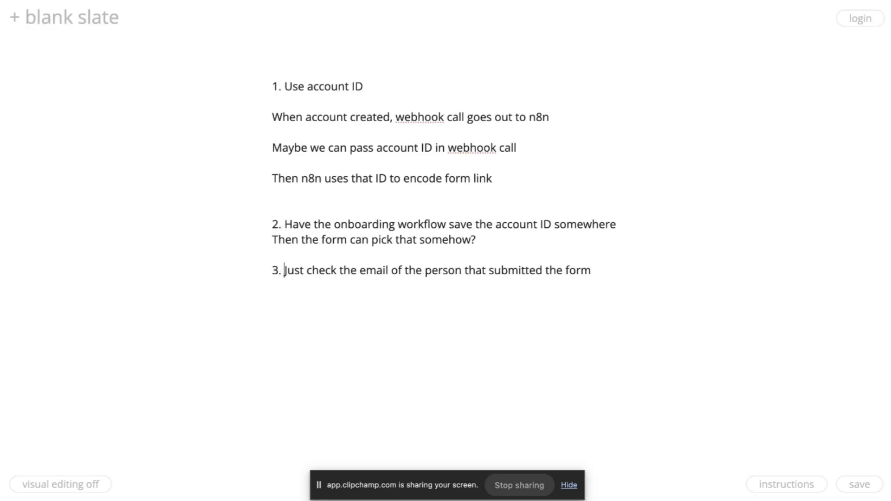
key(ctrl+Tab)
key(ctrl+shift+Tab)
key(ctrl+Tab)
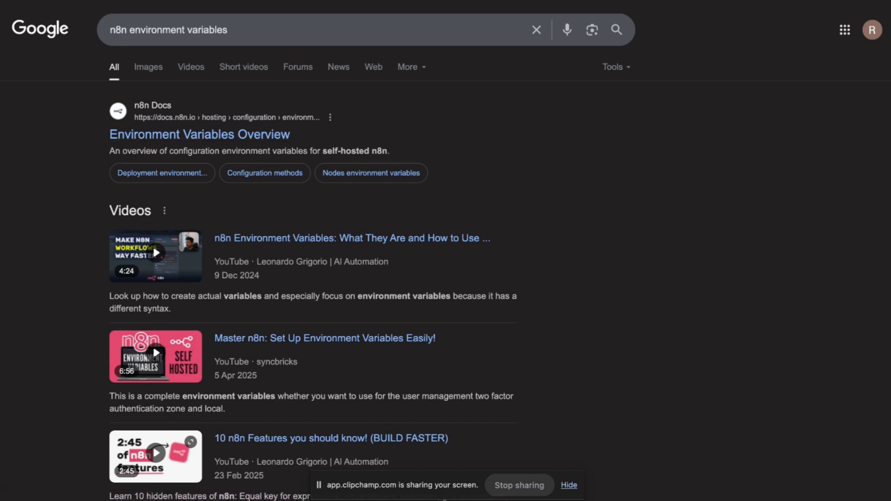
Switch back to the Blank Slate notes tab.
key(ctrl+Tab)
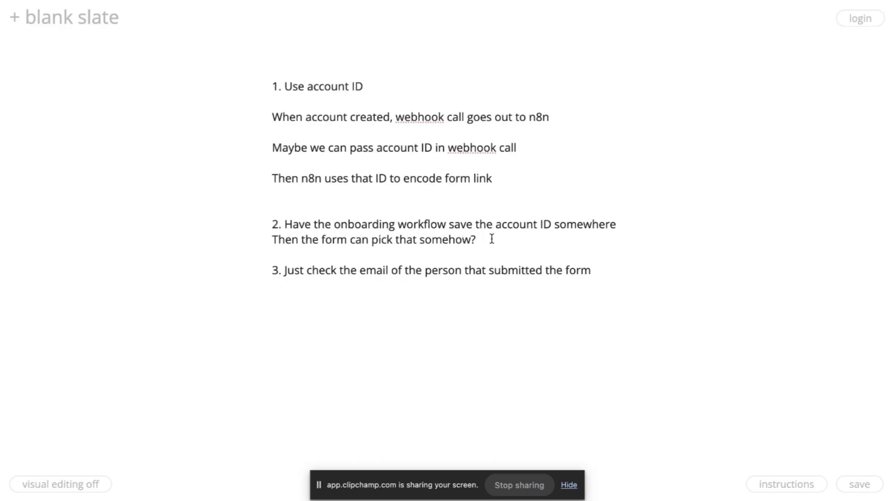
Add note 4: the onboarding workflow calls an email subworkflow that adds a hidden account ID field.
click(609, 268)
key(Return)
key(Return)
text(4. Have the onboard)
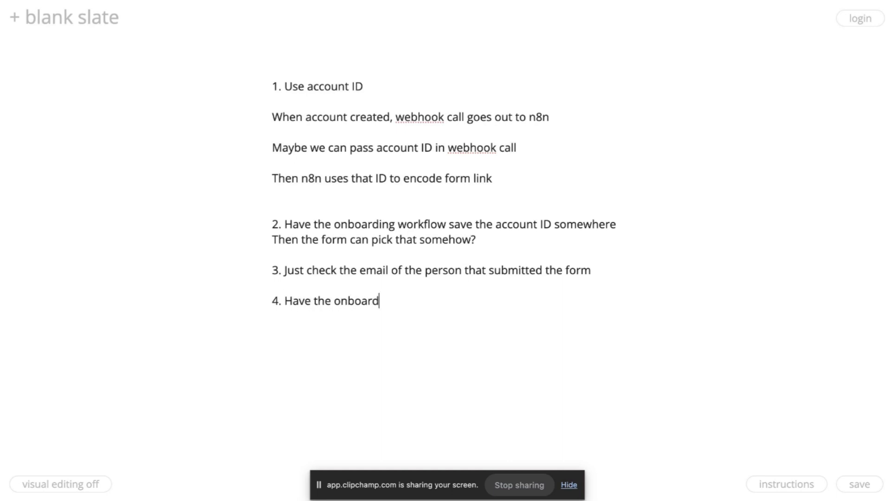
text(ing workflow s)
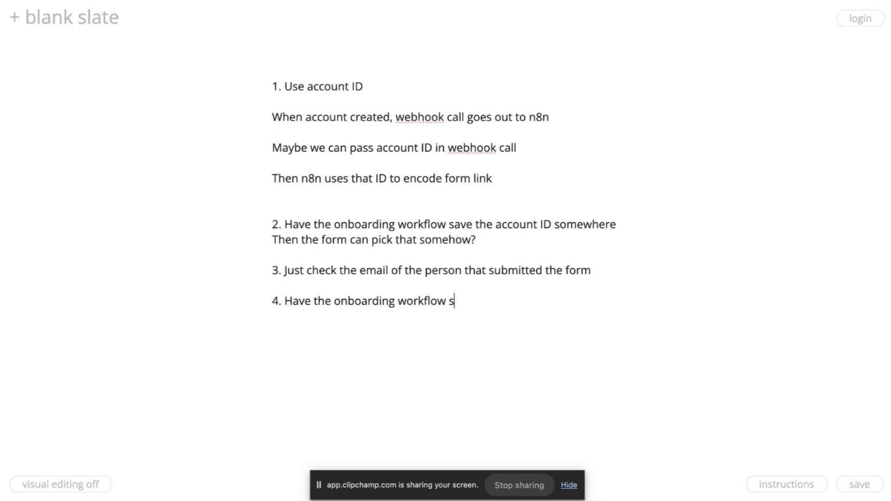
key(BackSpace)
text(call a subworkfl)
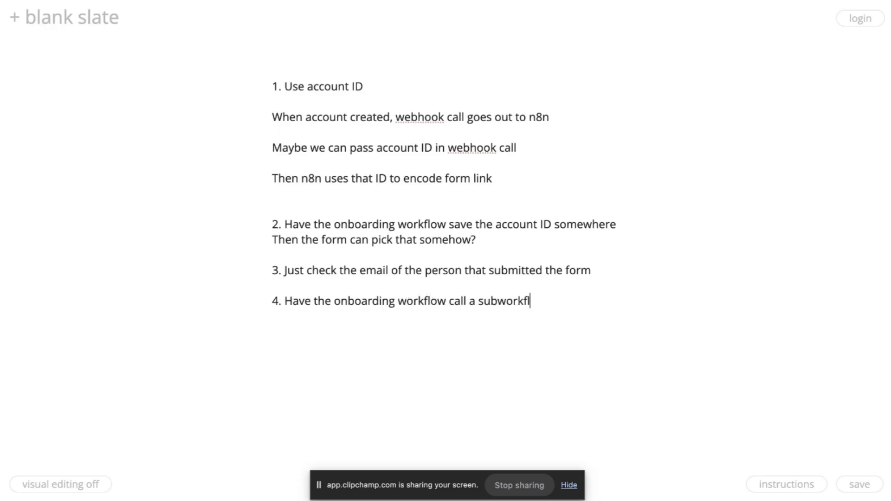
text(ow that sends the )
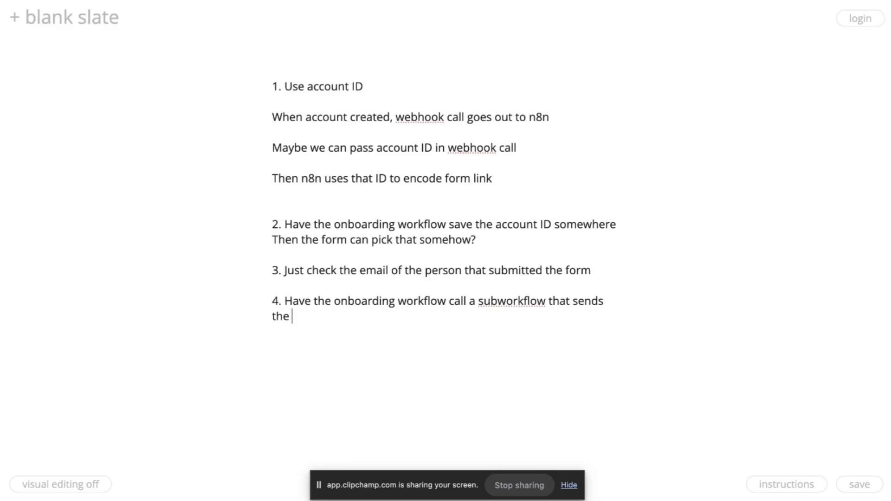
text(actual email. A)
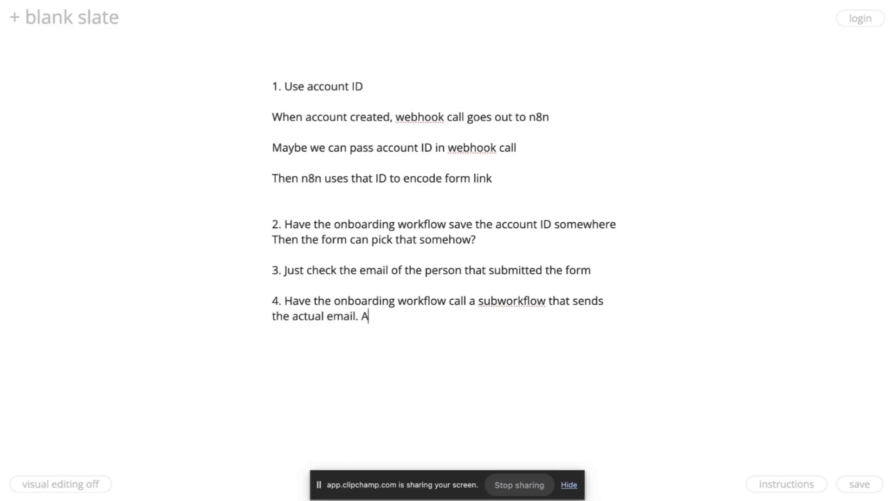
text(nd that will autoam)
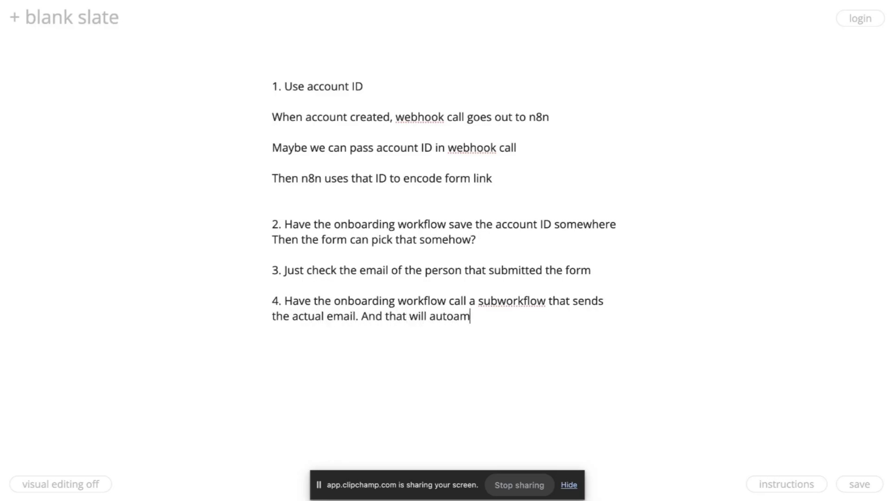
text(tica)
key(BackSpace)
key(BackSpace)
key(BackSpace)
key(BackSpace)
key(BackSpace)
key(BackSpace)
text(matically add a )
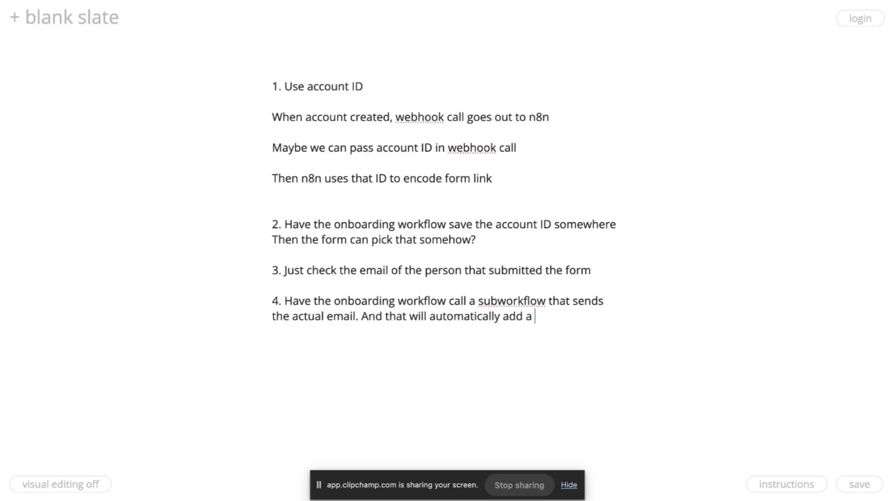
text(hidden field )
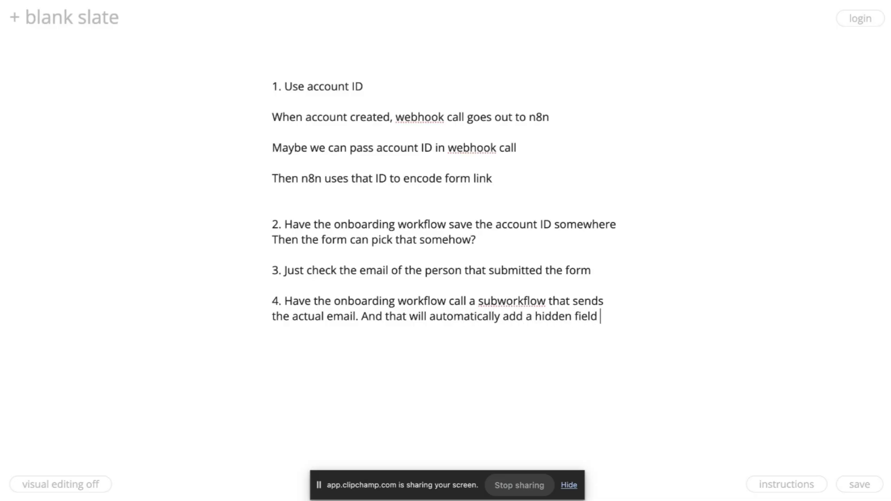
text(with the accou)
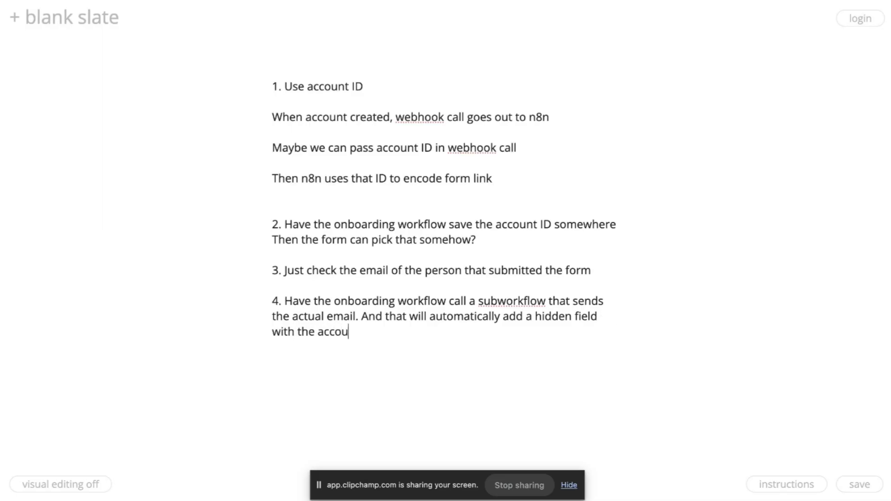
text(nt ID in the form.)
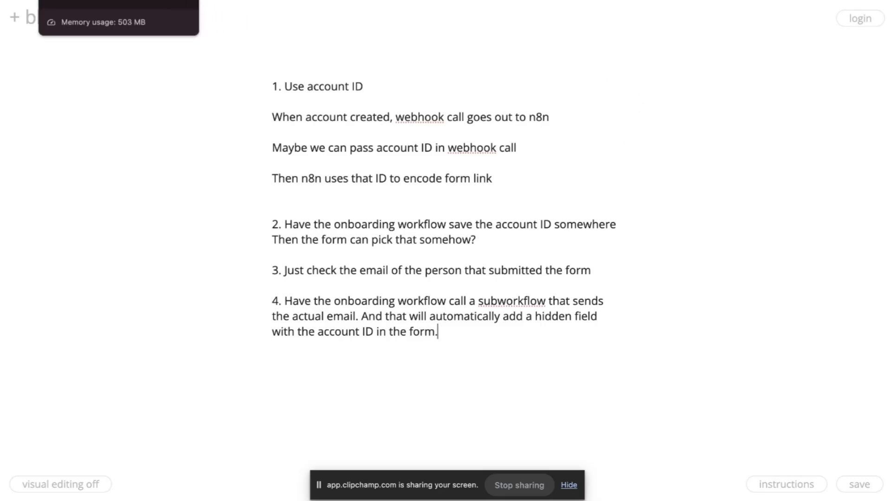
In n8n, delete the Send a message node and open a new workflow in a separate tab.
click(93, 1)
mouse_move(647, 273)
click(648, 215)
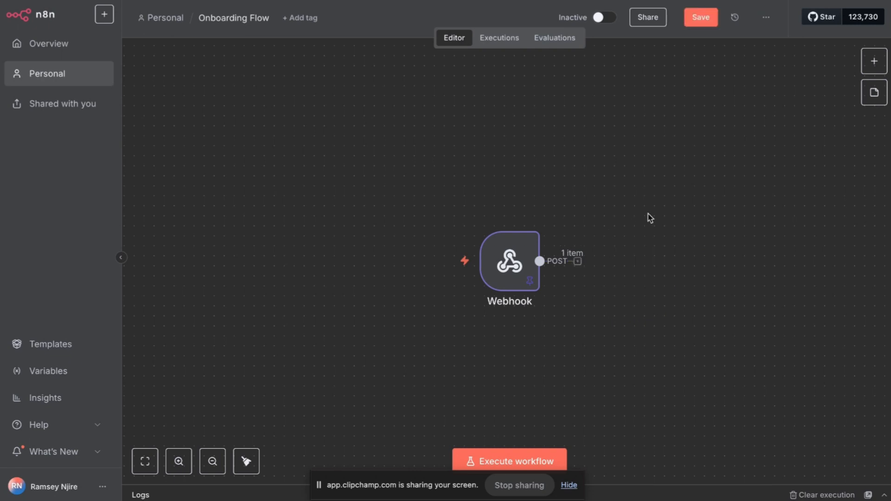
scroll(587, 238, right, 5)
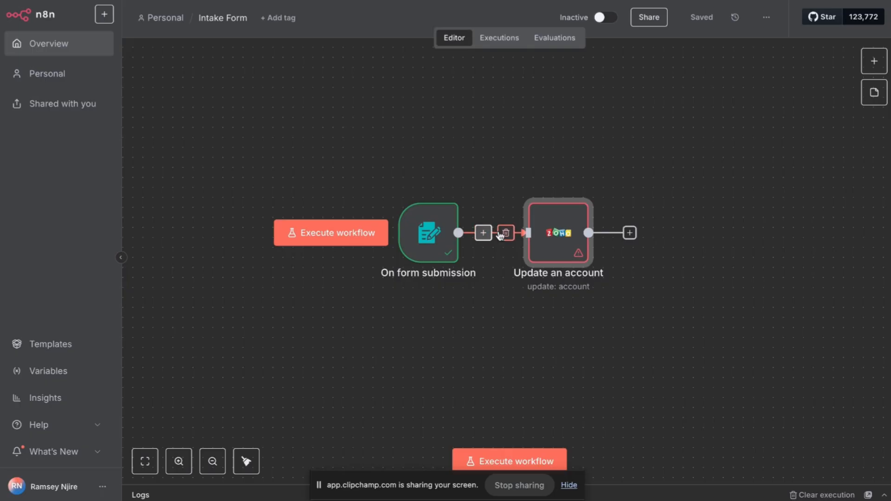
click(231, 17)
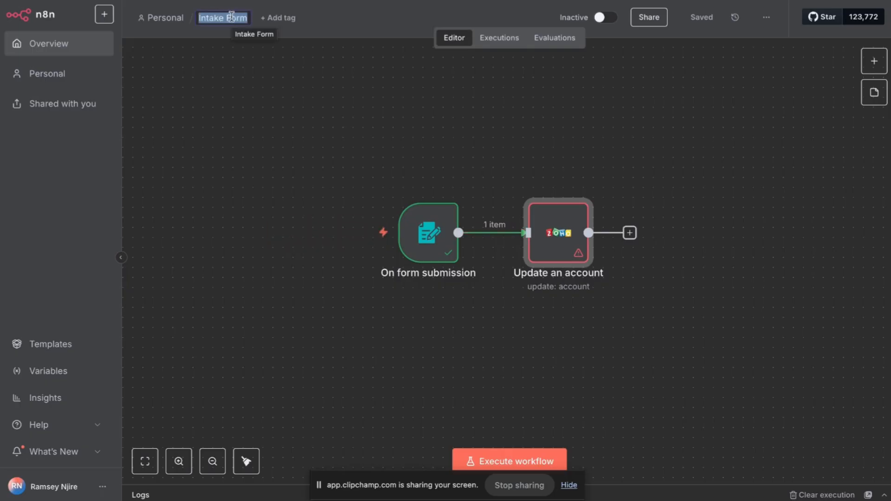
click(361, 101)
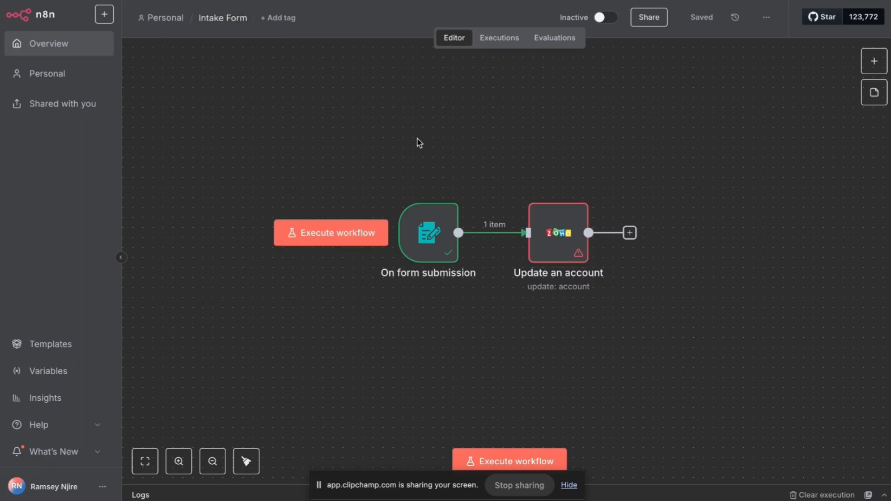
right_click(103, 19)
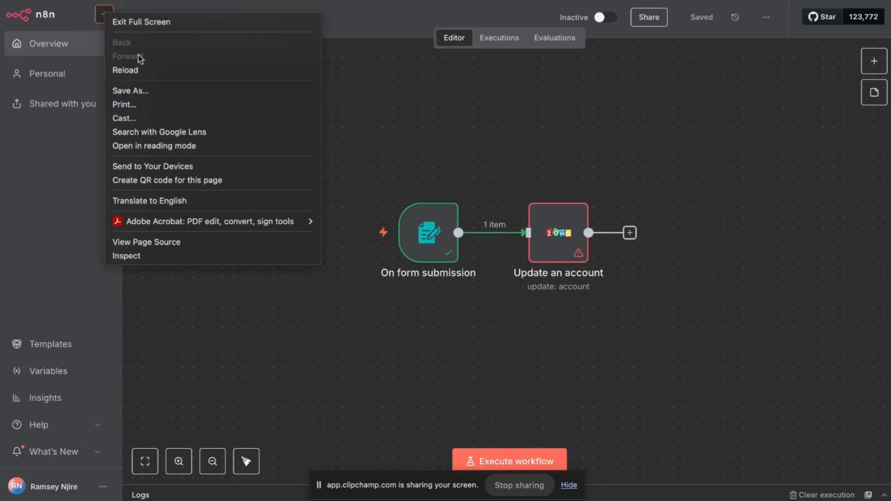
click(73, 14)
click(110, 16)
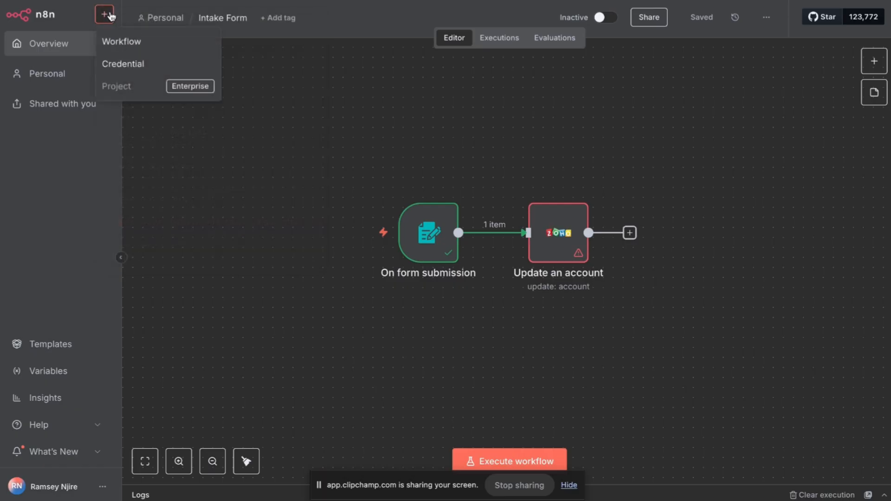
right_click(135, 42)
click(145, 50)
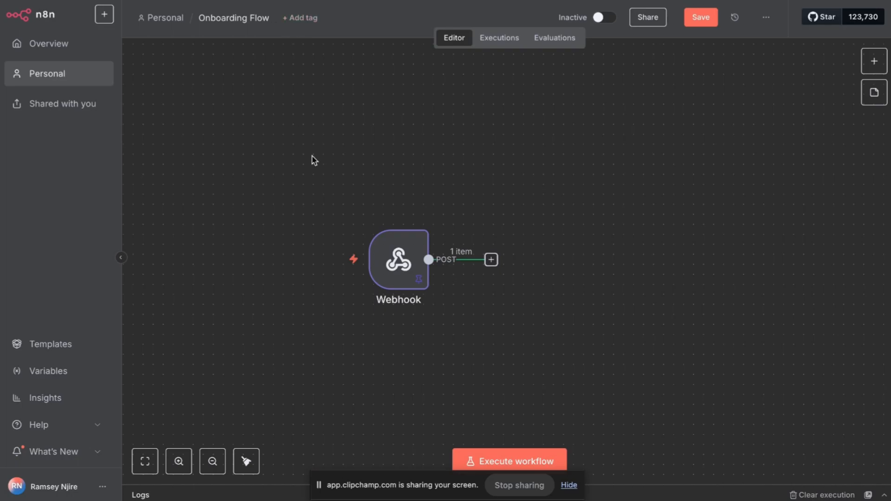
Rename the Onboarding Flow workflow to 'Onboarding Trigger'.
click(229, 27)
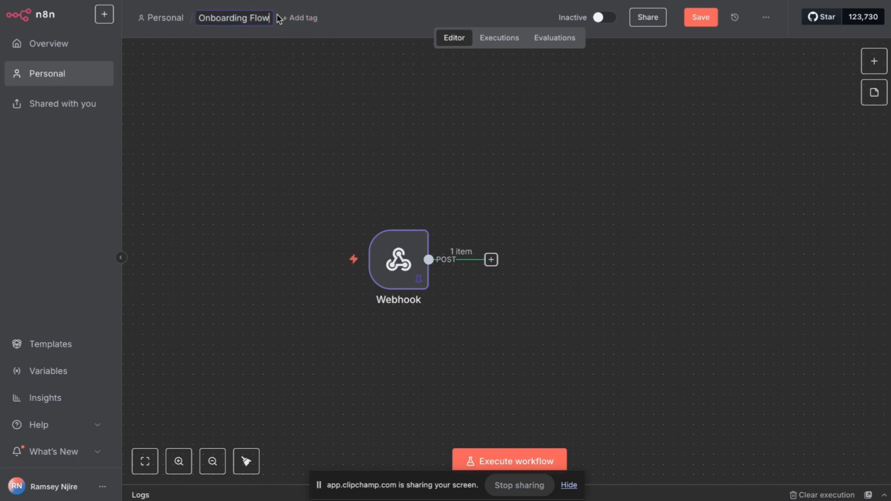
key(BackSpace)
key(BackSpace)
key(BackSpace)
key(BackSpace)
text(Trigger)
click(302, 113)
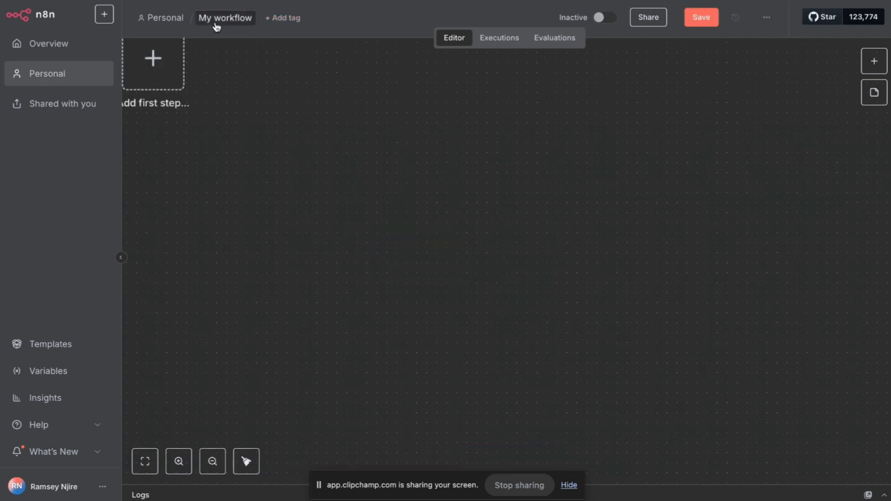
Name the new workflow 'Email Sender'.
click(216, 20)
text(Email Sender)
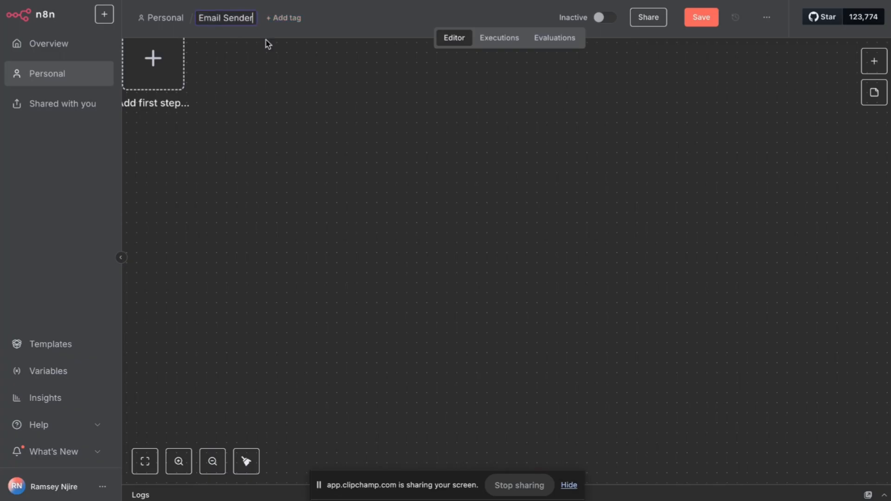
click(309, 113)
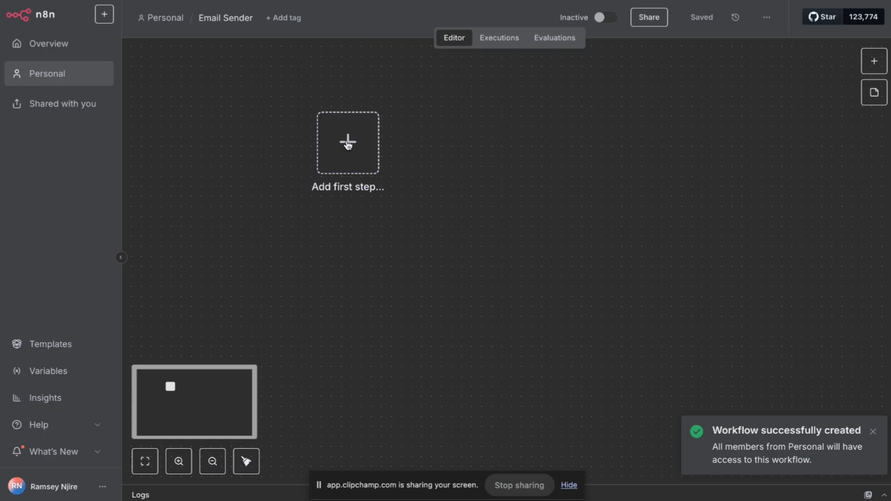
Add a 'When executed by another workflow' trigger with one input field.
click(334, 155)
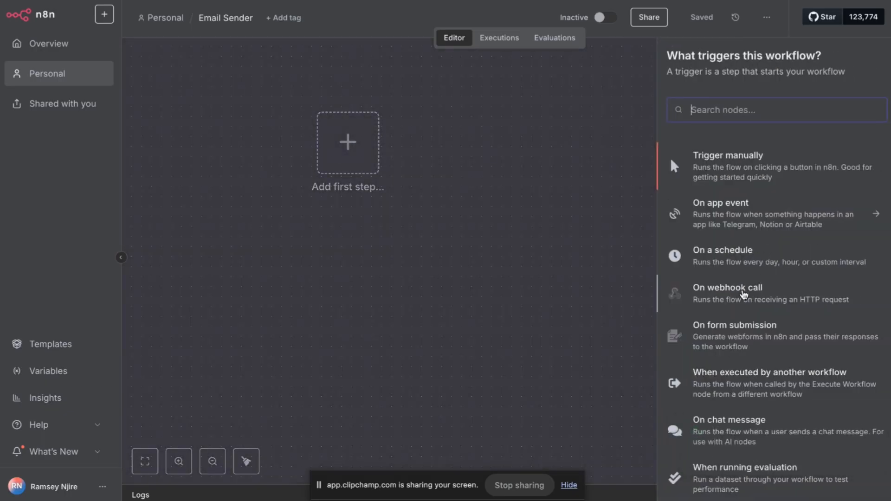
click(734, 379)
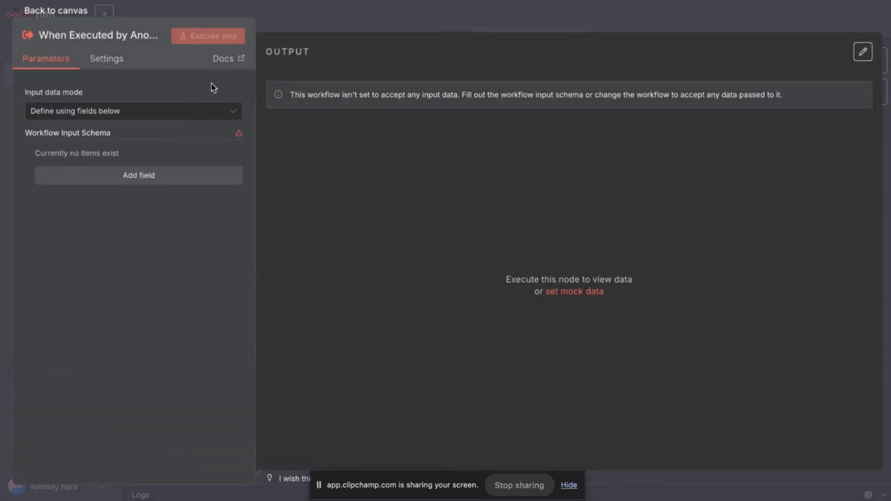
click(153, 177)
click(160, 173)
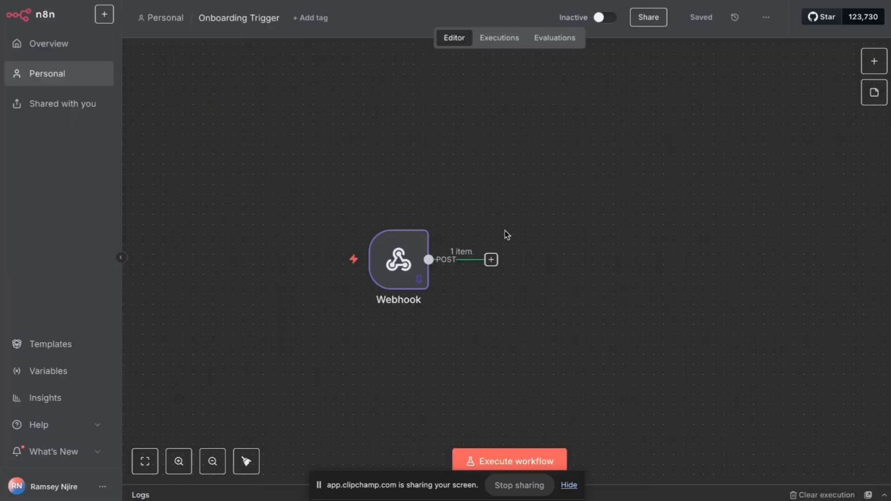
Inspect the Webhook's pinned output for the Account ID and Account Email body fields.
double_click(398, 259)
scroll(663, 286, down, 5)
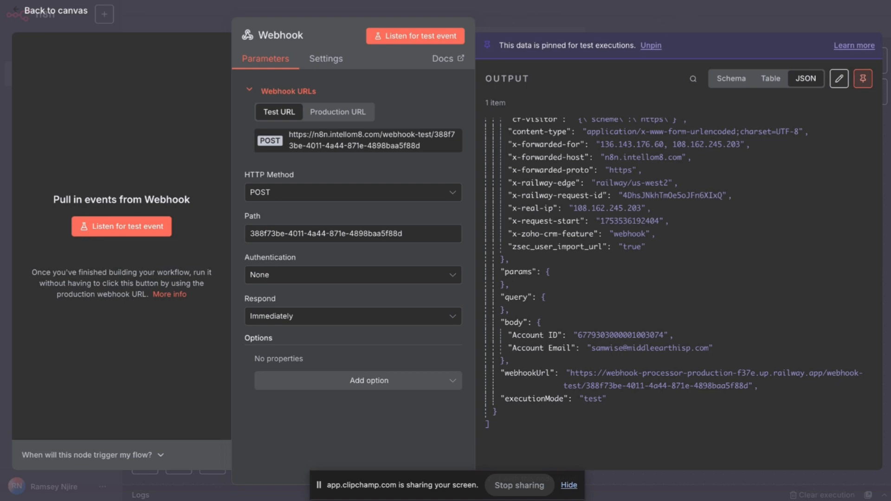
click(540, 8)
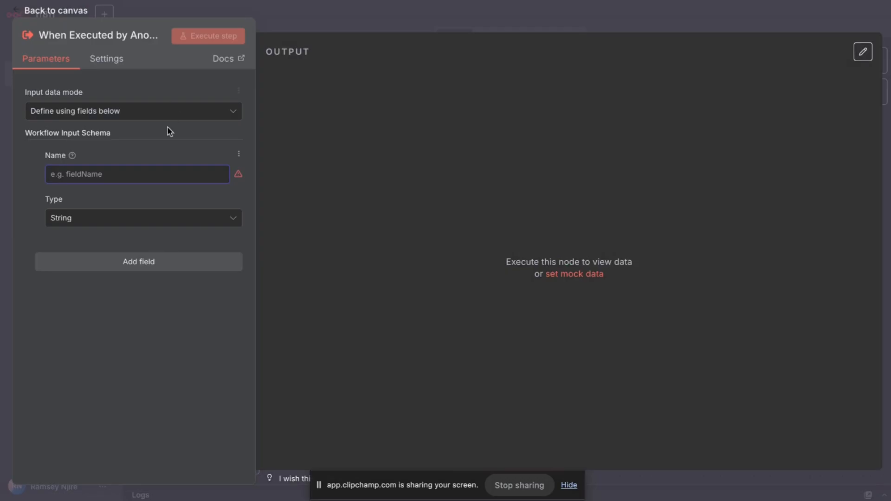
Define String inputs 'Account ID' and 'Account Email' on the trigger and save Email Sender.
text(Account )
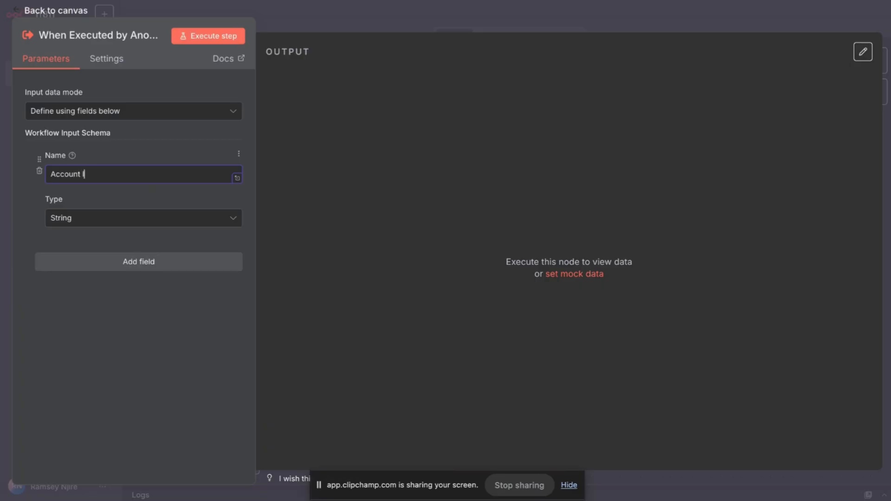
text(ID)
click(94, 220)
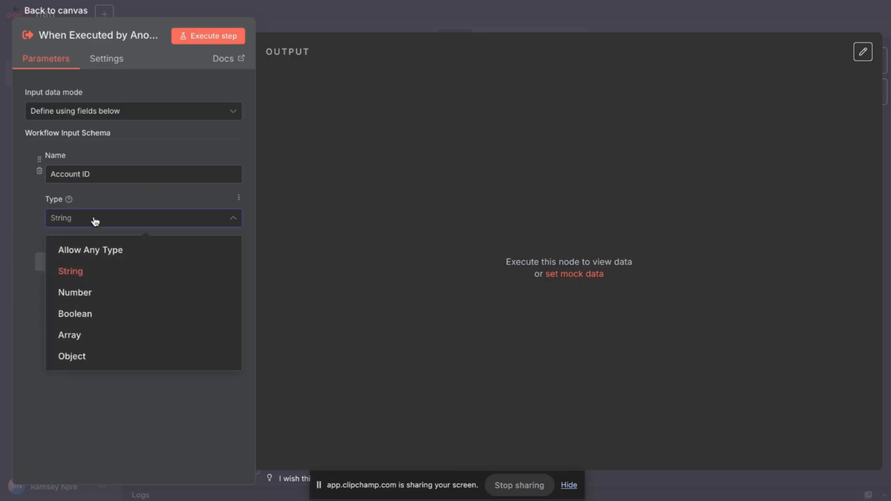
click(77, 271)
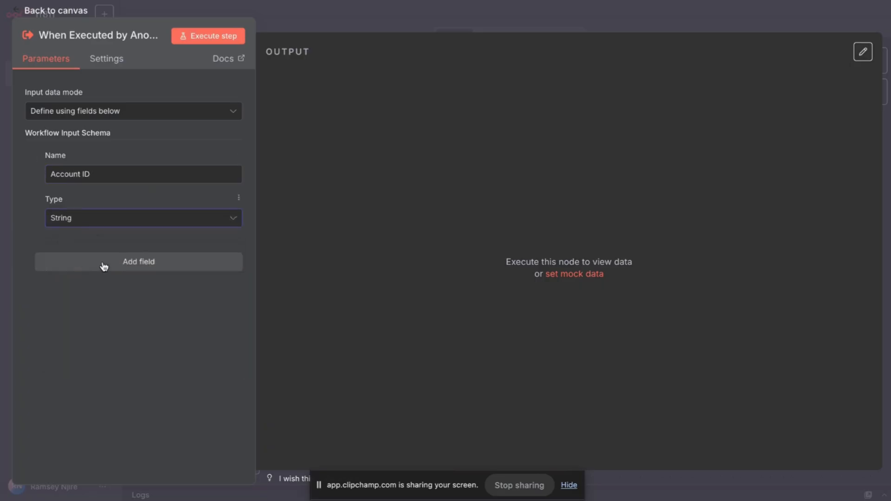
click(105, 265)
click(124, 280)
text(Account Email)
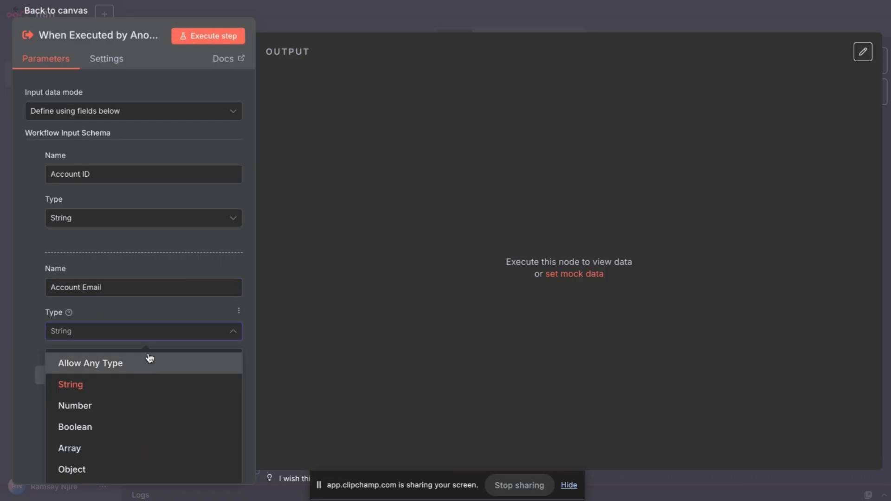
click(157, 310)
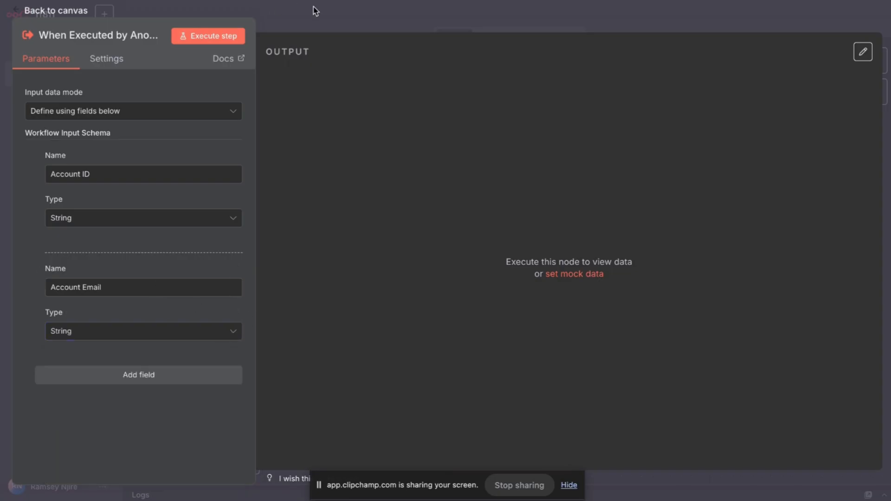
click(357, 14)
click(692, 18)
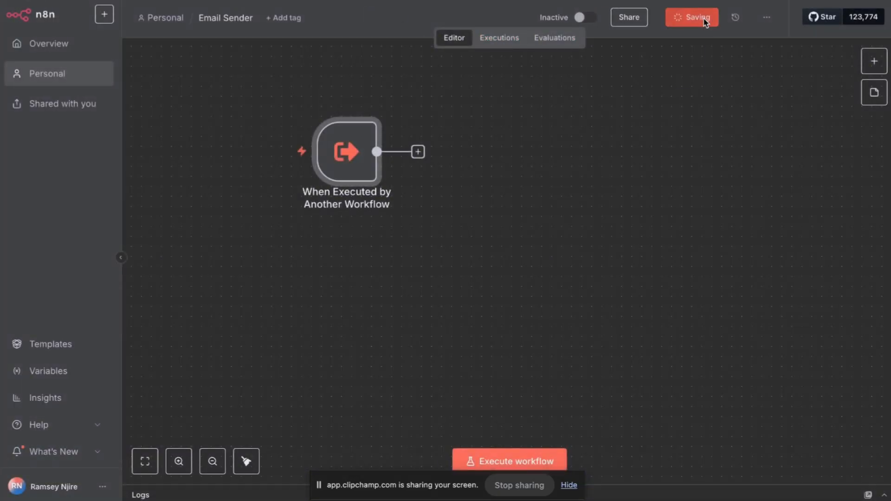
scroll(515, 155, up, 2)
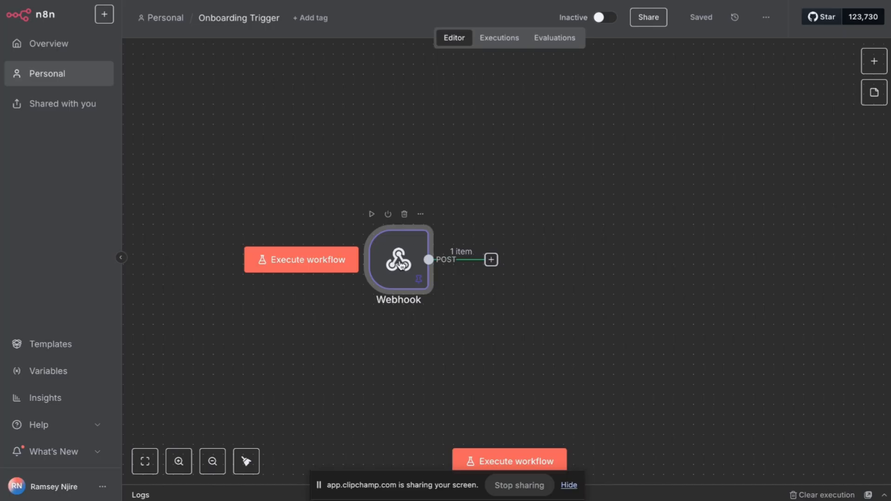
Add an Execute Sub-workflow node after the Webhook that calls Email Sender.
click(491, 260)
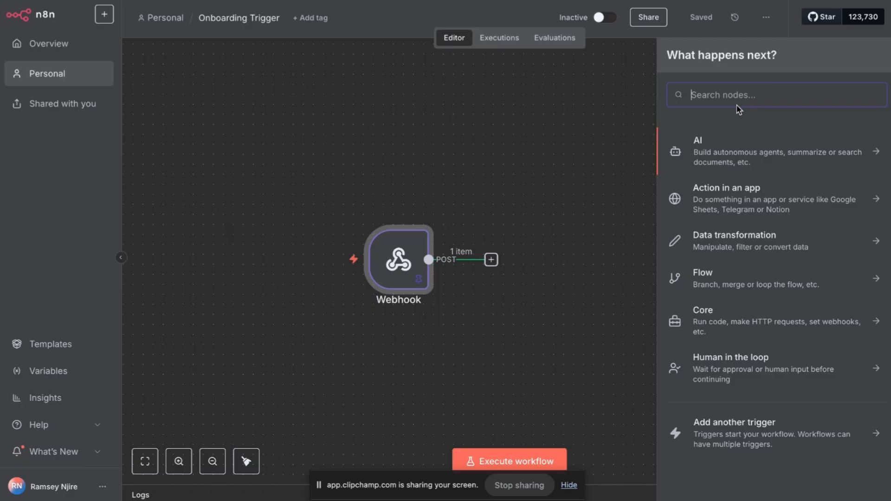
text(work)
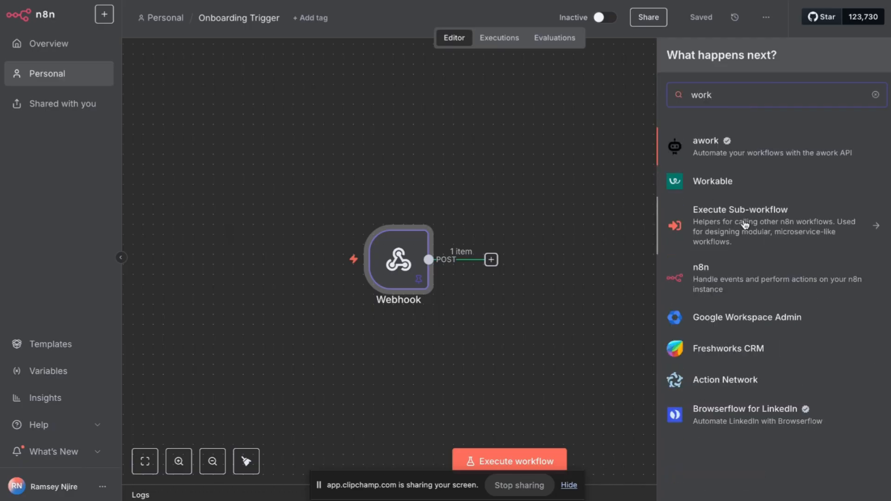
click(769, 224)
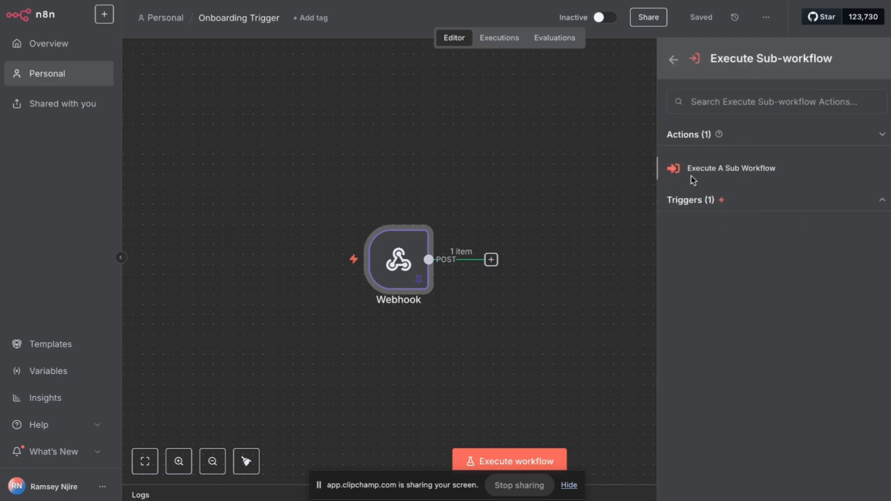
click(692, 178)
click(438, 152)
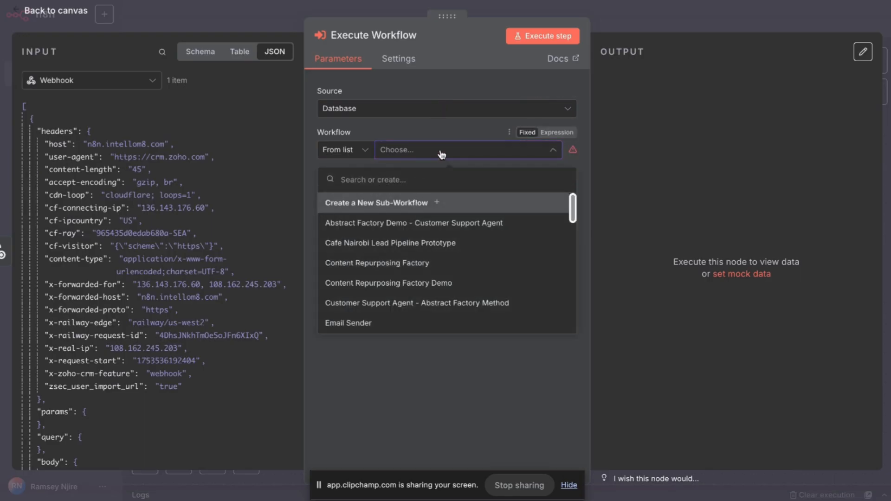
click(383, 324)
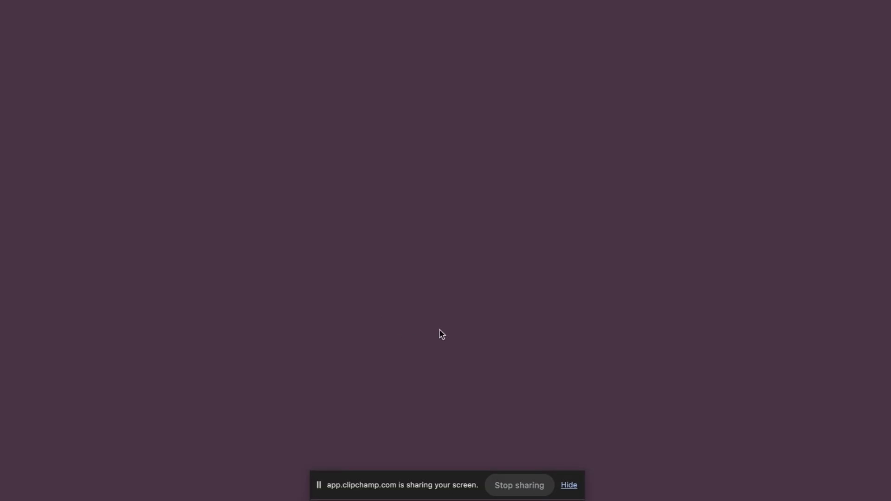
key(super+w)
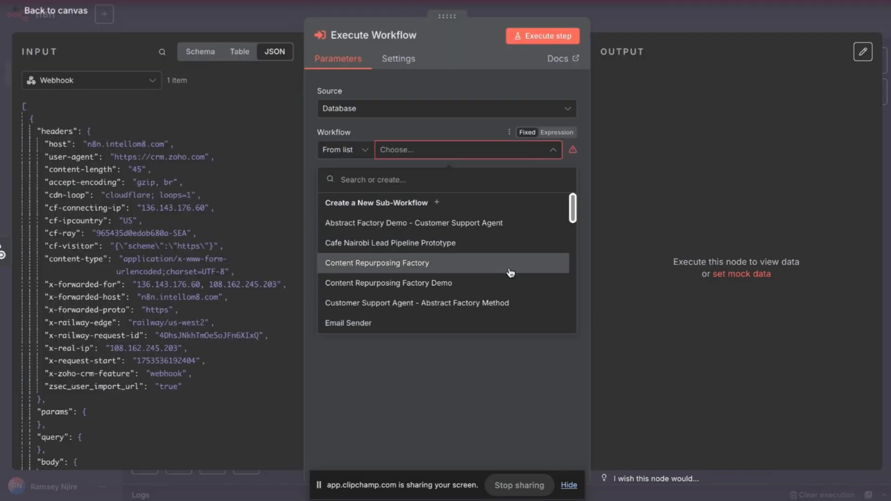
click(353, 324)
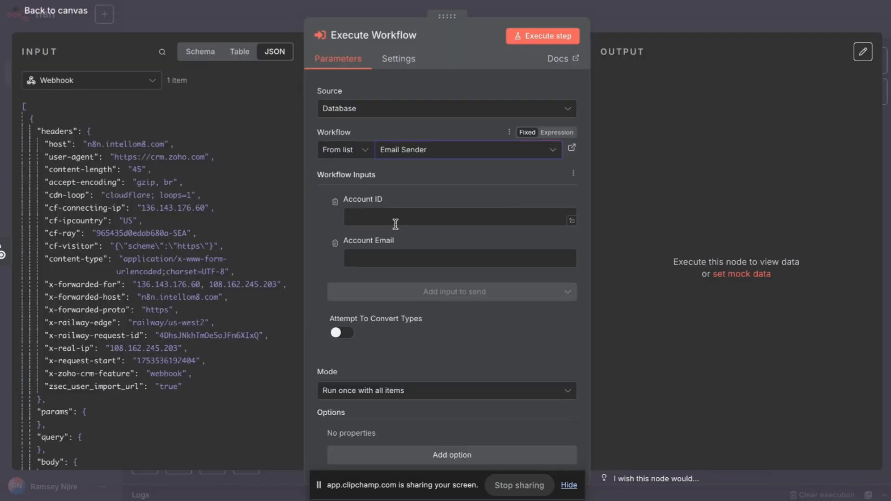
Map the webhook body's Account ID into the Account ID input as an expression.
click(405, 217)
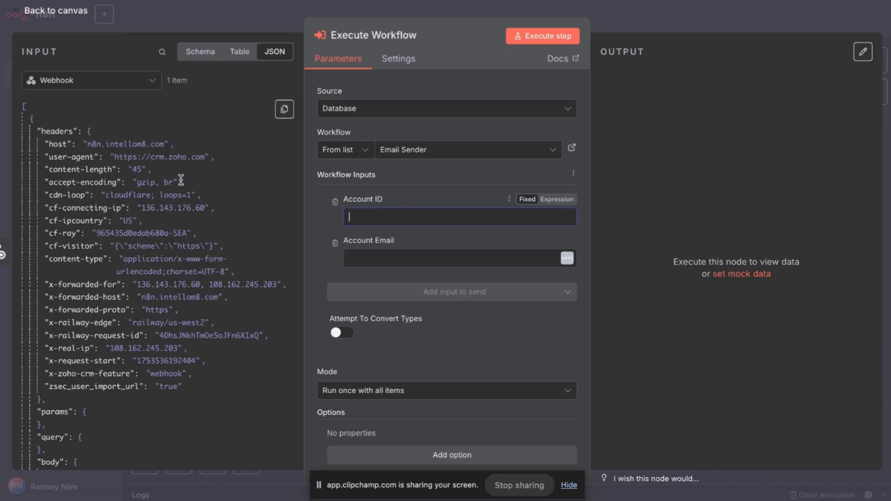
scroll(109, 398, down, 3)
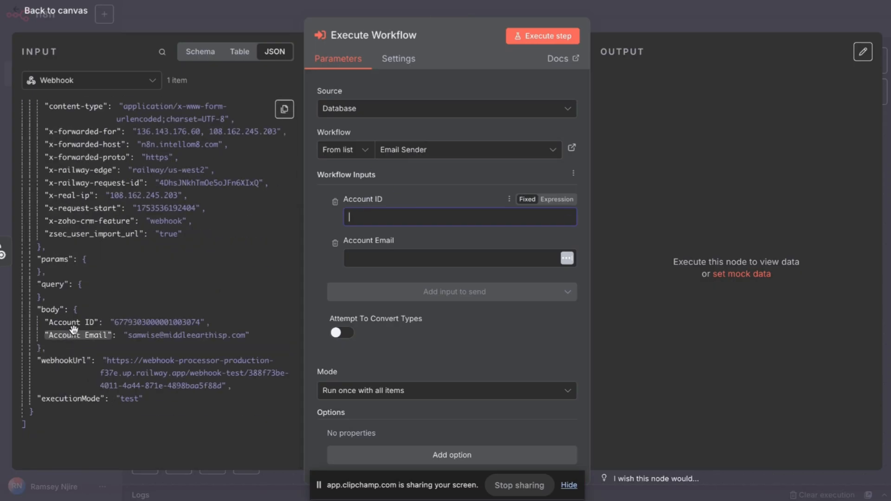
drag(73, 323, 372, 218)
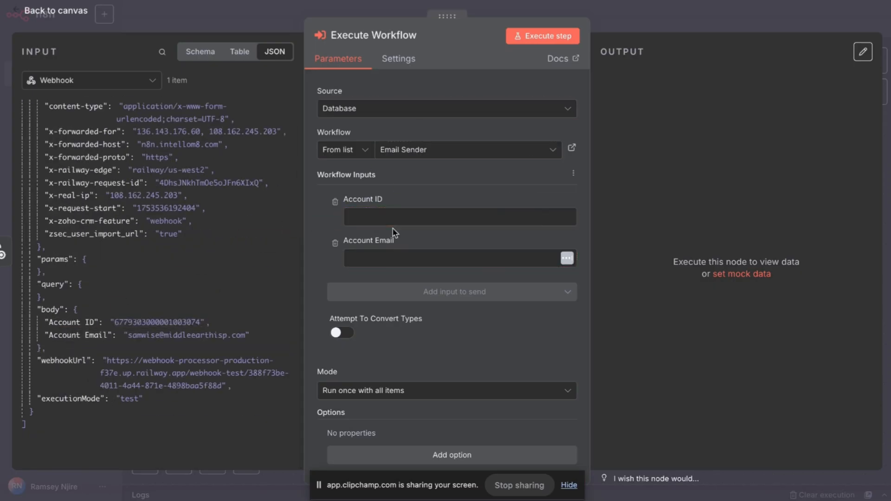
click(560, 199)
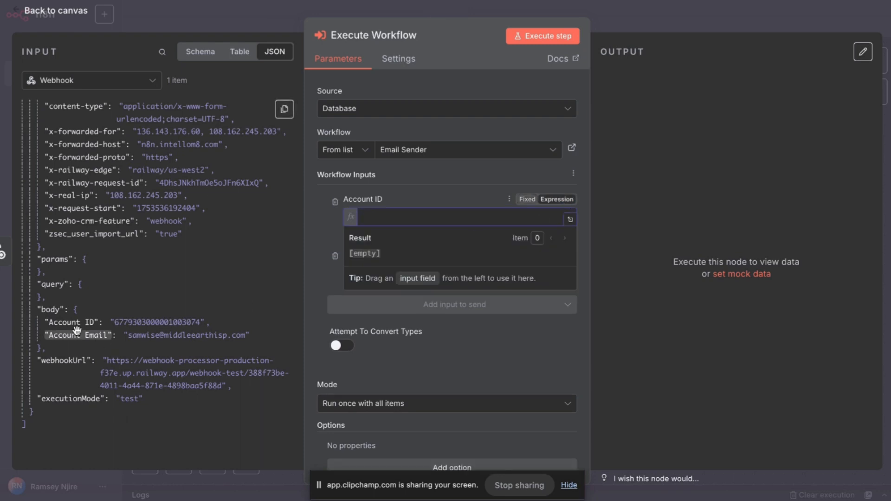
drag(73, 324, 441, 217)
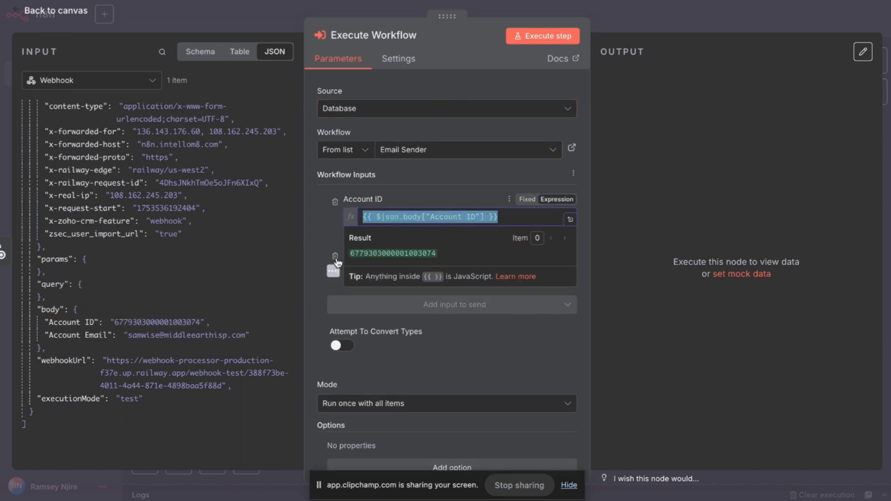
click(312, 240)
Map the body's Account Email into the Account Email input and execute the step.
click(379, 265)
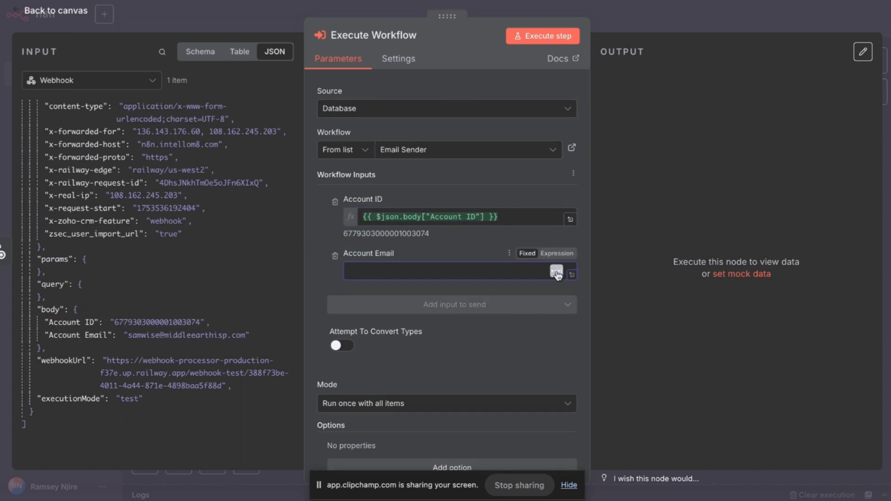
click(558, 254)
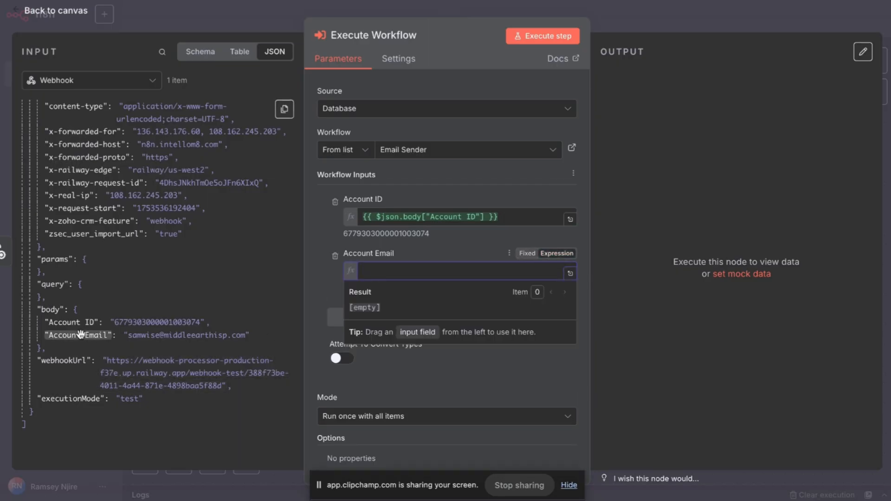
drag(80, 335, 468, 272)
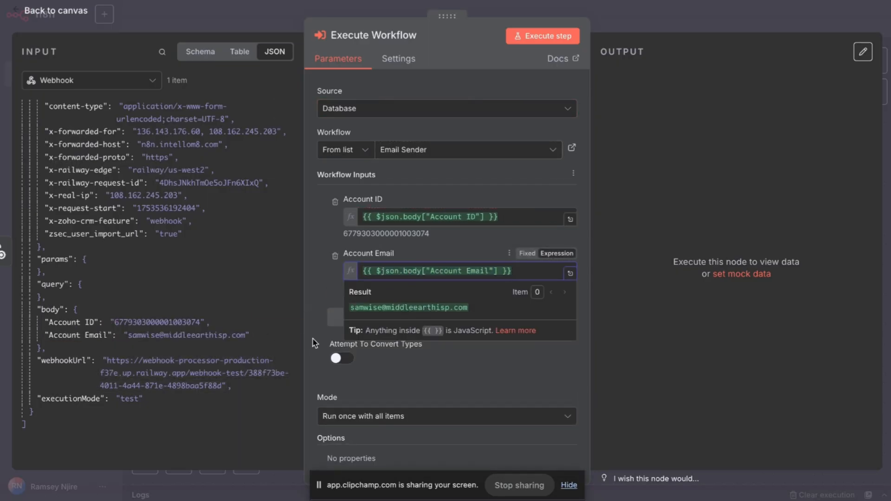
click(315, 343)
scroll(438, 380, down, 1)
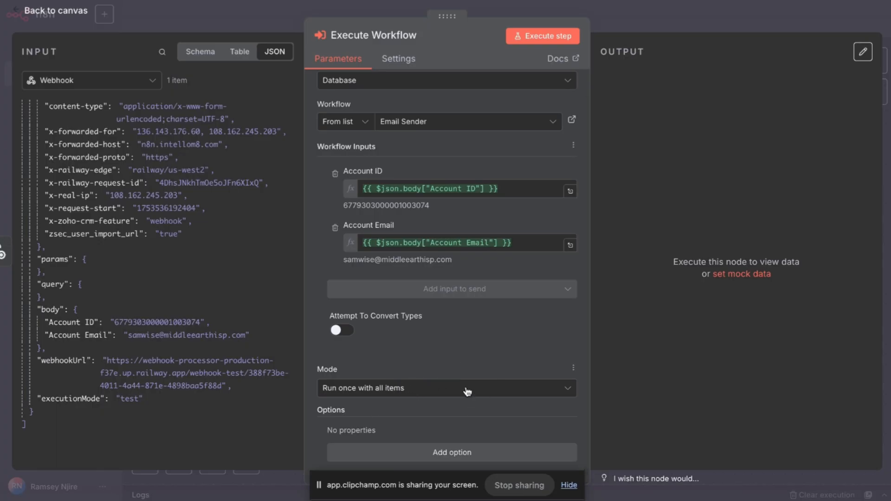
scroll(468, 392, up, 1)
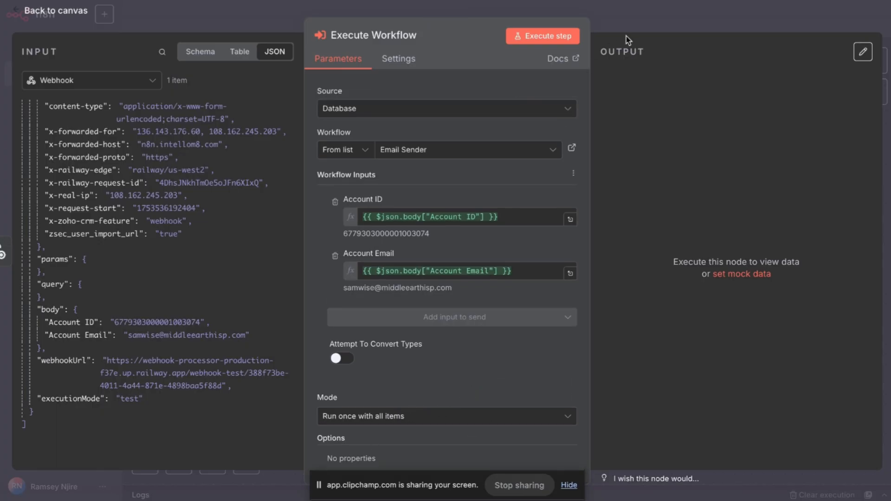
click(552, 38)
click(664, 22)
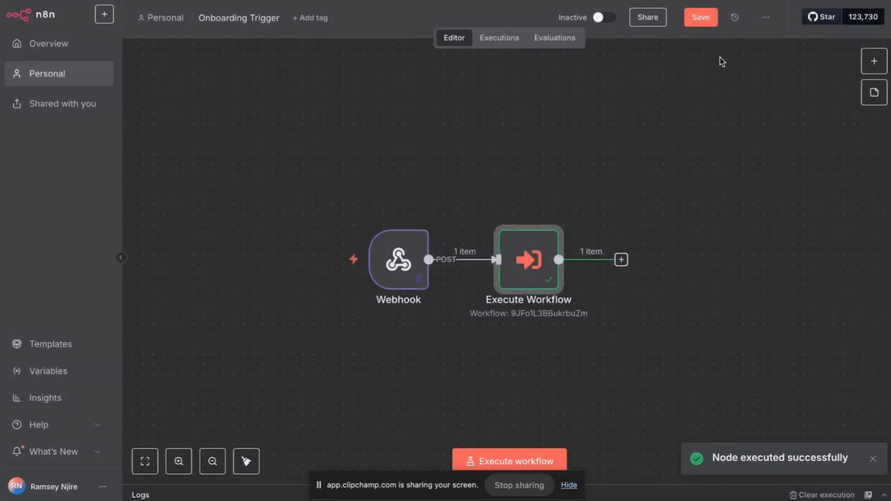
Save Onboarding Trigger and copy Email Sender's succeeded execution into its editor.
click(701, 18)
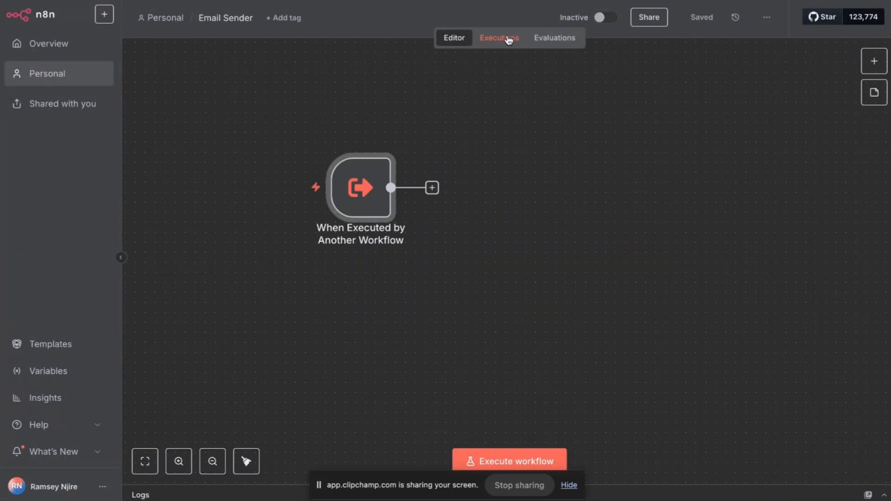
click(509, 39)
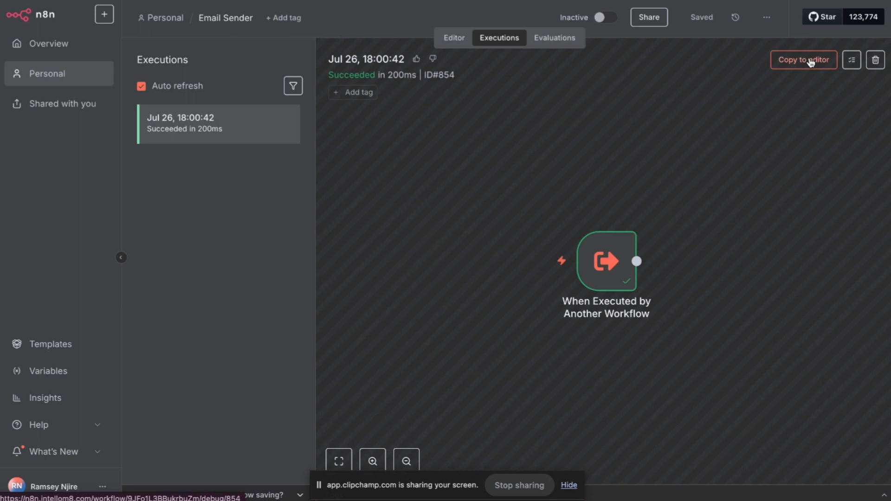
click(811, 62)
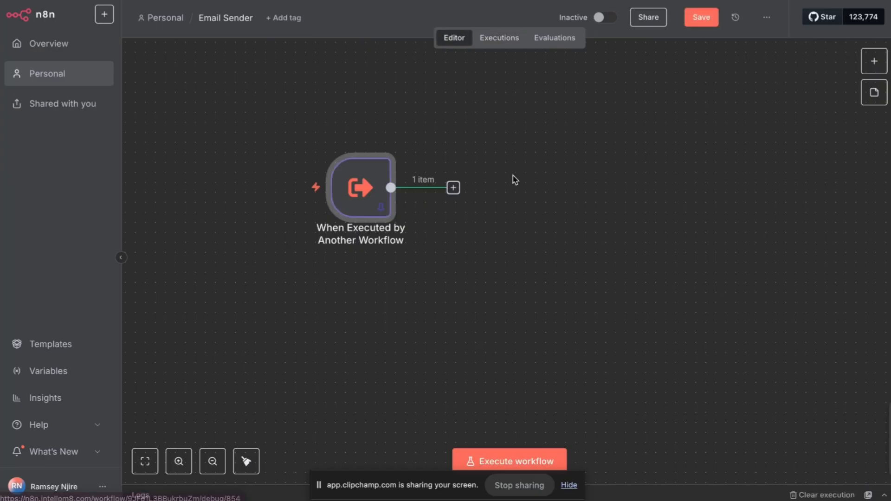
Add an n8n Form node with the Next Form Page action after the sub-workflow trigger.
click(453, 188)
text(form)
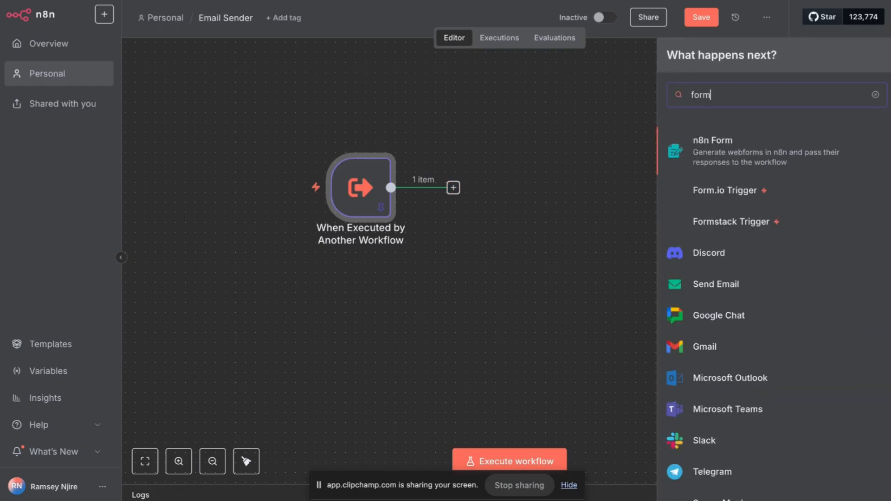
click(757, 155)
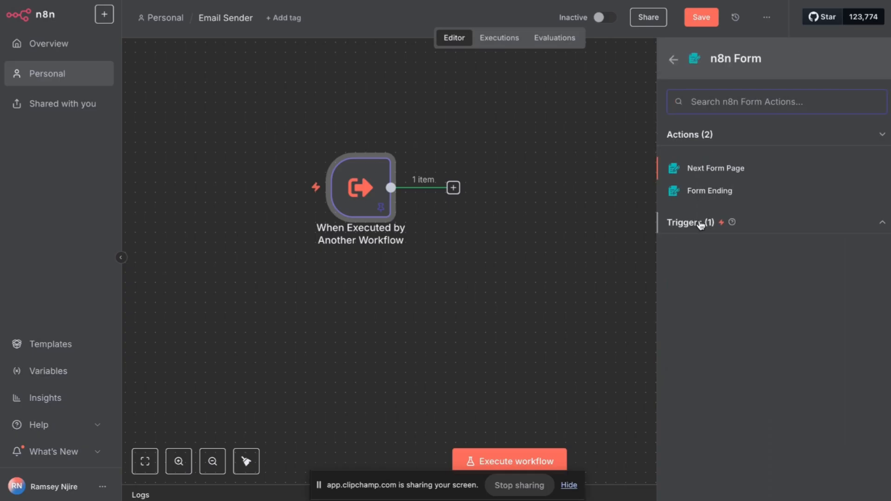
click(885, 225)
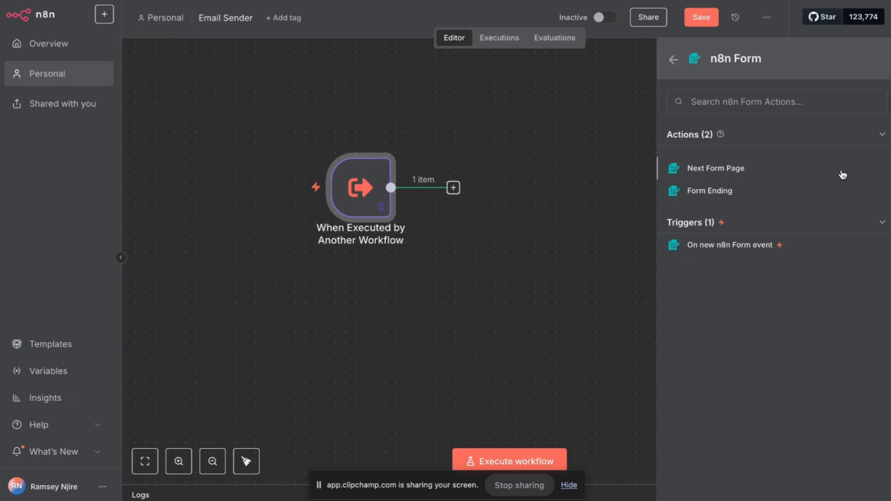
click(721, 173)
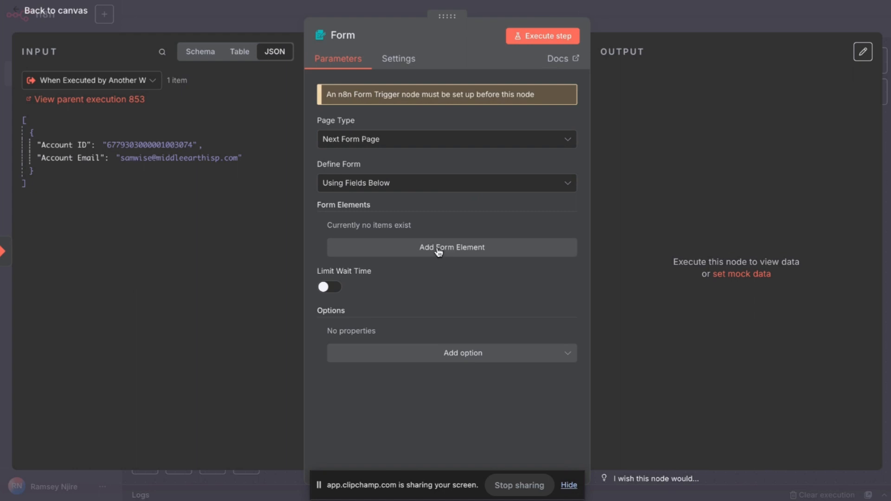
Keep the Form as Next Form Page defined with fields and add a first element.
click(432, 140)
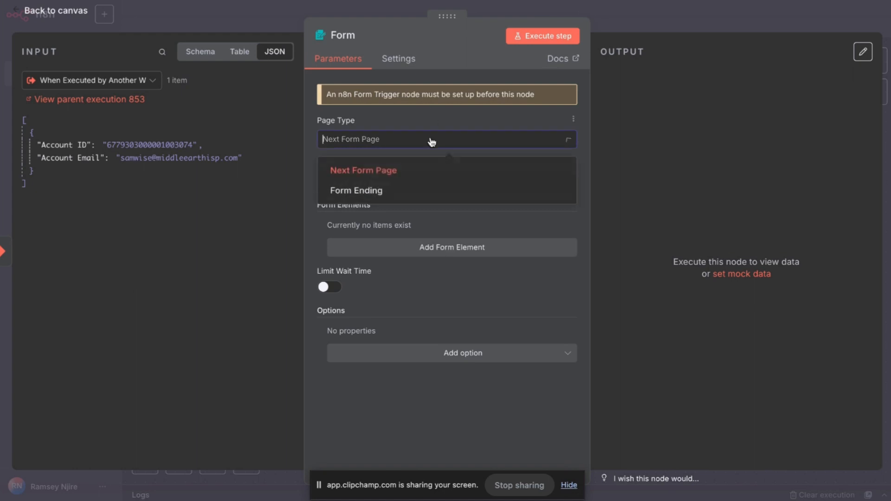
click(432, 141)
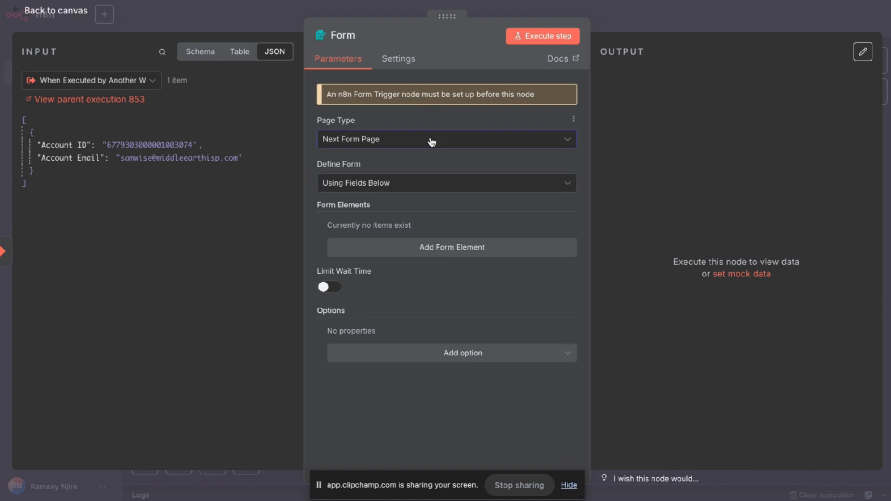
click(403, 191)
click(403, 186)
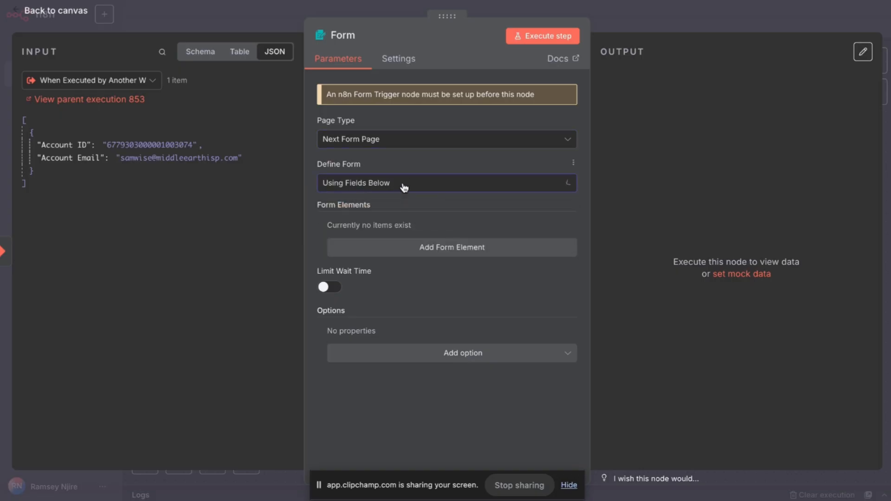
click(392, 259)
click(402, 240)
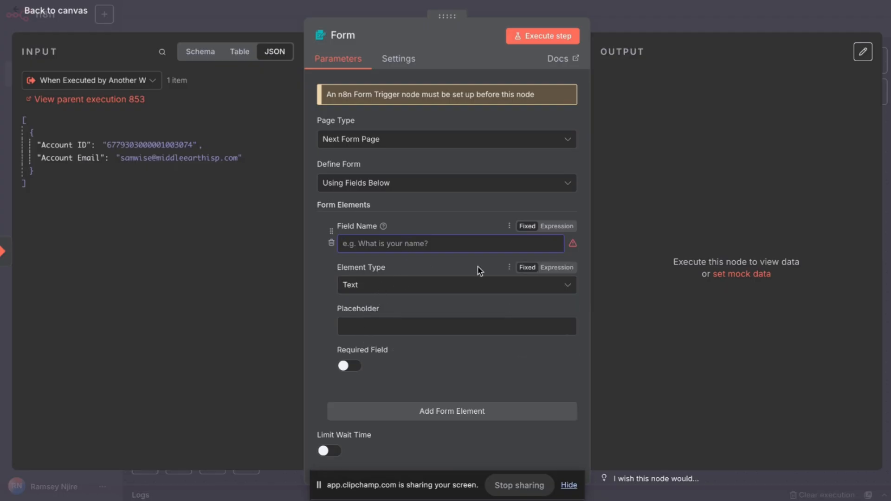
Make that element a hidden 'Account ID' field valued from the incoming Account ID.
scroll(456, 347, down, 2)
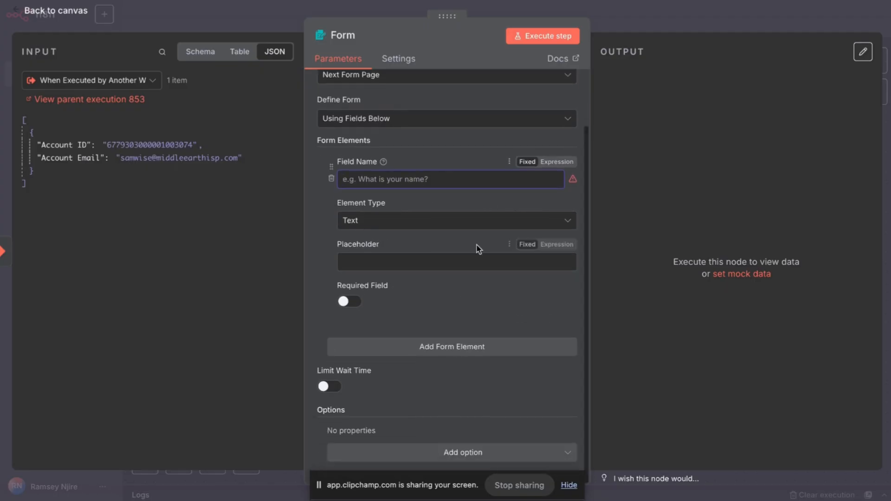
click(478, 222)
scroll(449, 294, down, 3)
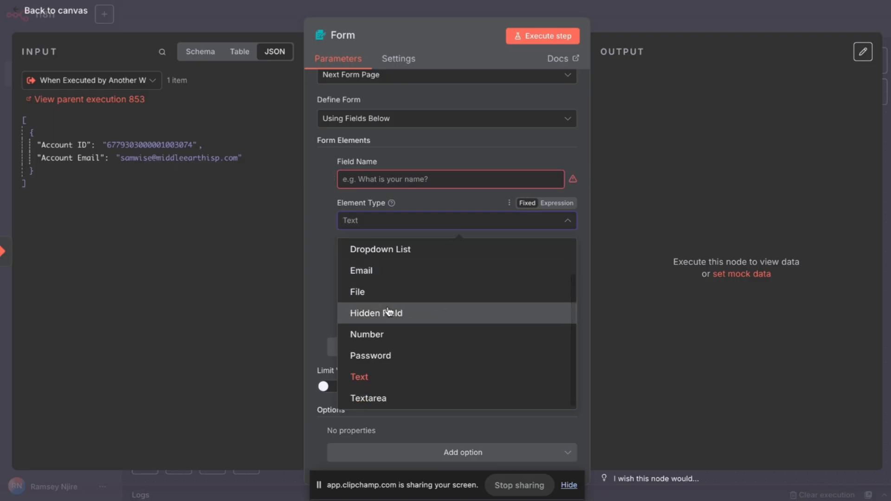
click(389, 312)
click(429, 257)
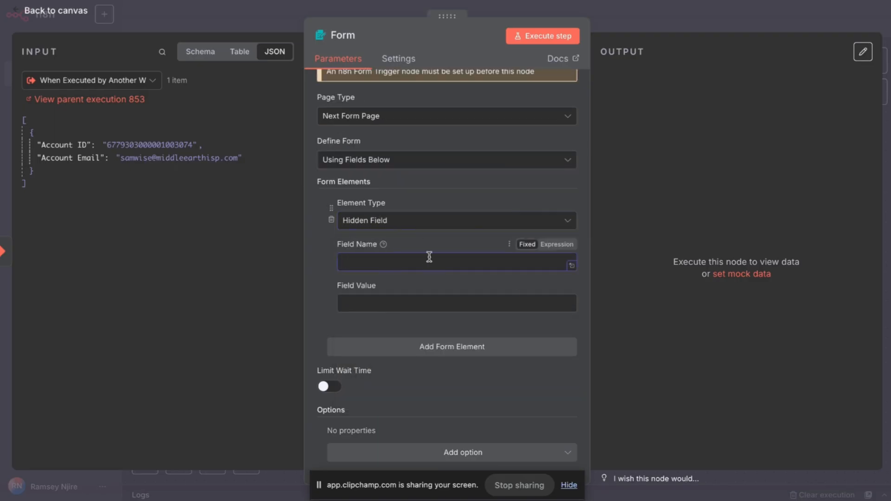
click(384, 302)
drag(60, 145, 392, 302)
click(323, 282)
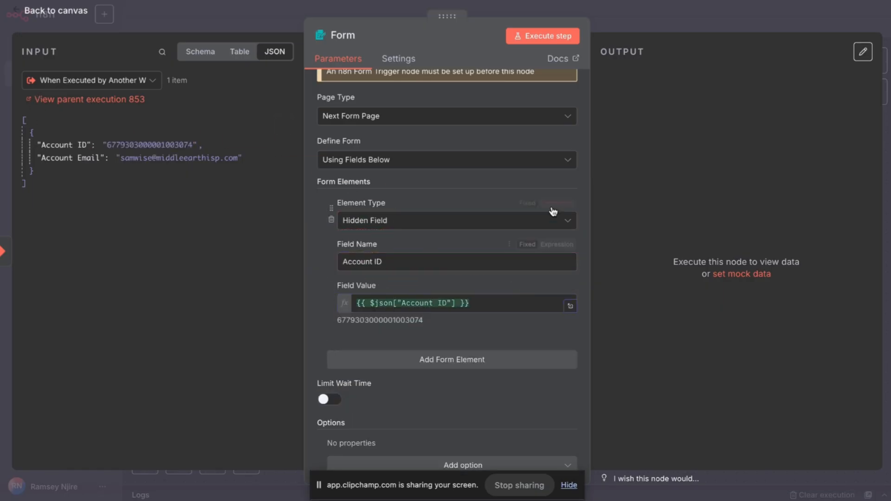
Add another form element and return to the canvas.
scroll(509, 305, down, 1)
click(503, 347)
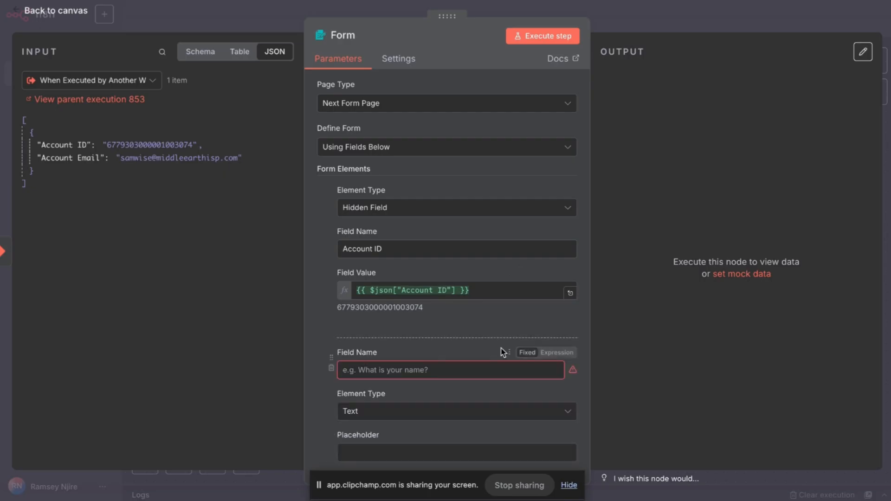
scroll(498, 317, down, 5)
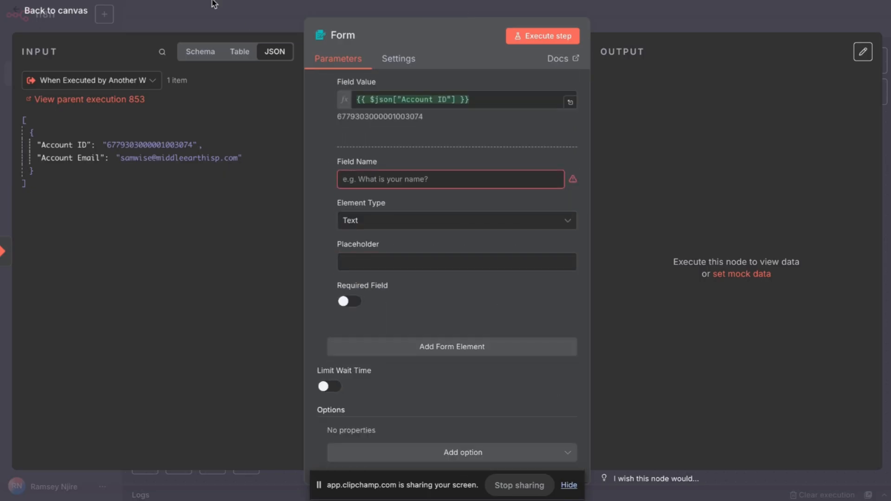
click(213, 3)
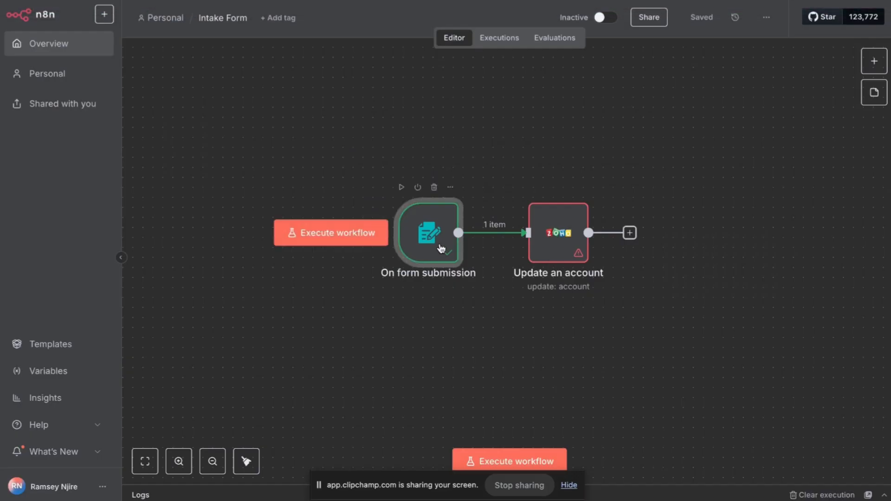
Select the Problem Description placeholder text in the Intake Form trigger, then return to the Form node.
double_click(441, 248)
scroll(334, 280, down, 3)
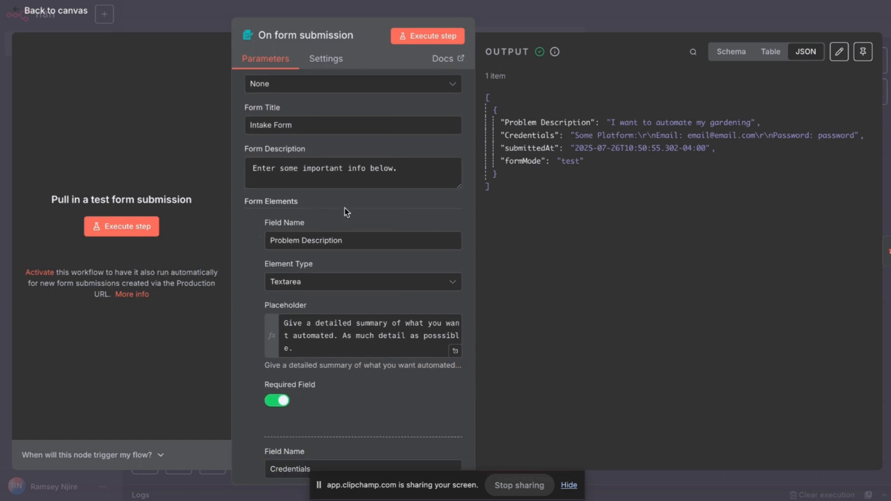
scroll(345, 212, down, 1)
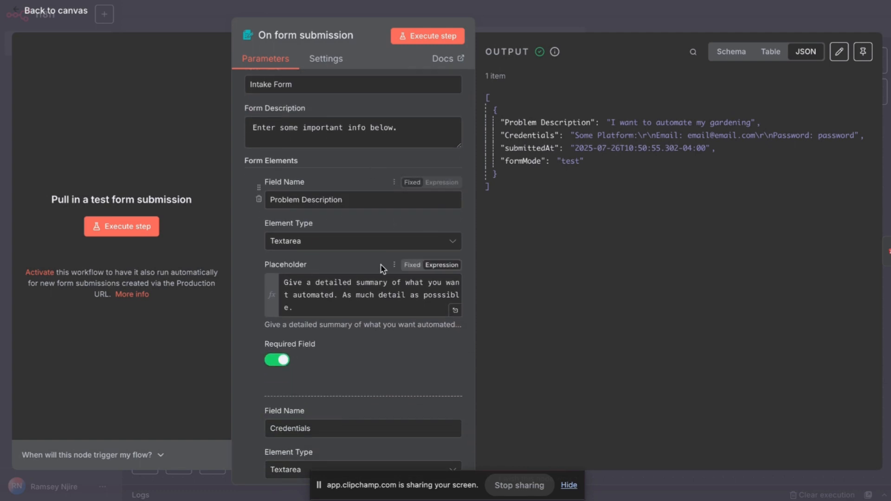
drag(312, 312, 260, 272)
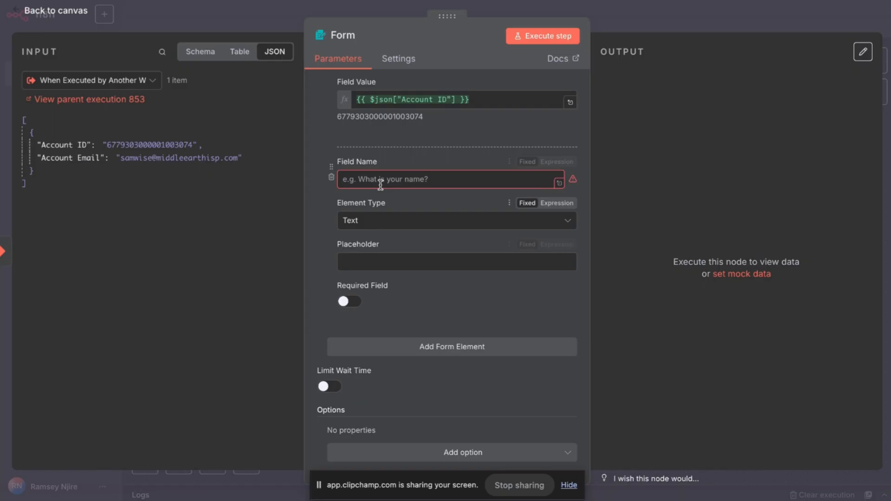
click(382, 178)
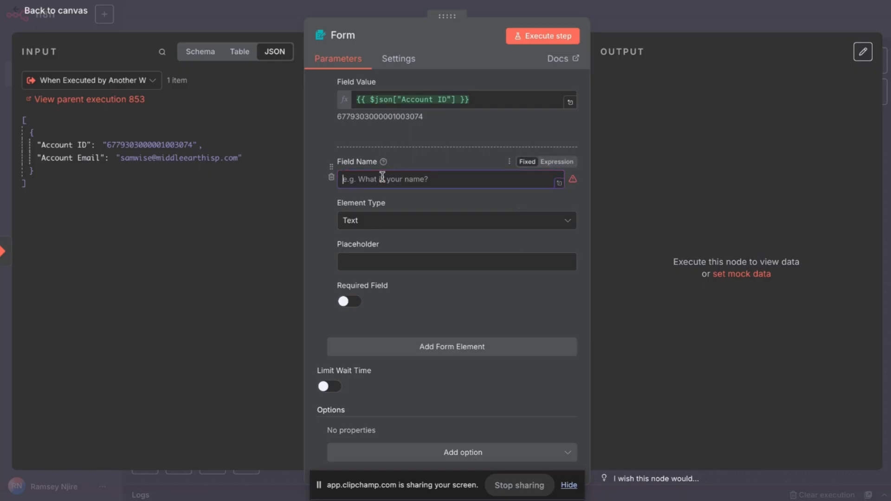
Add a required Problem Description textarea with the copied placeholder pasted as an expression.
text(Problem Descri)
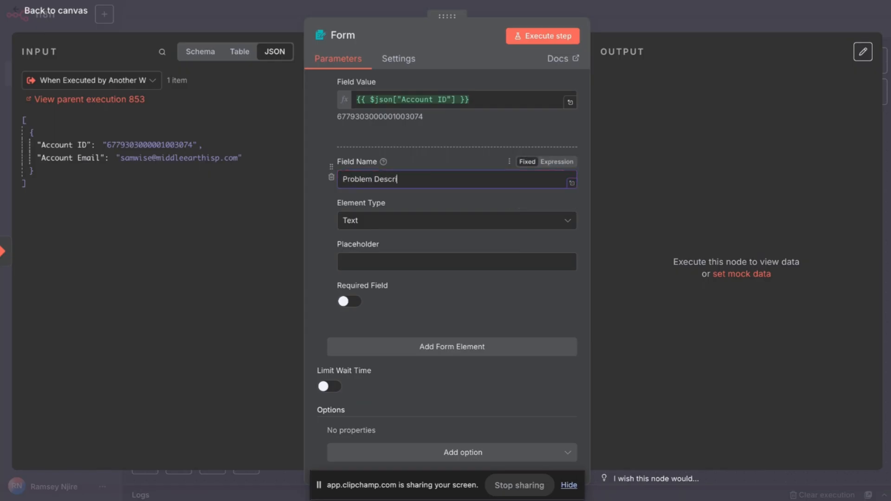
text(ption)
click(453, 220)
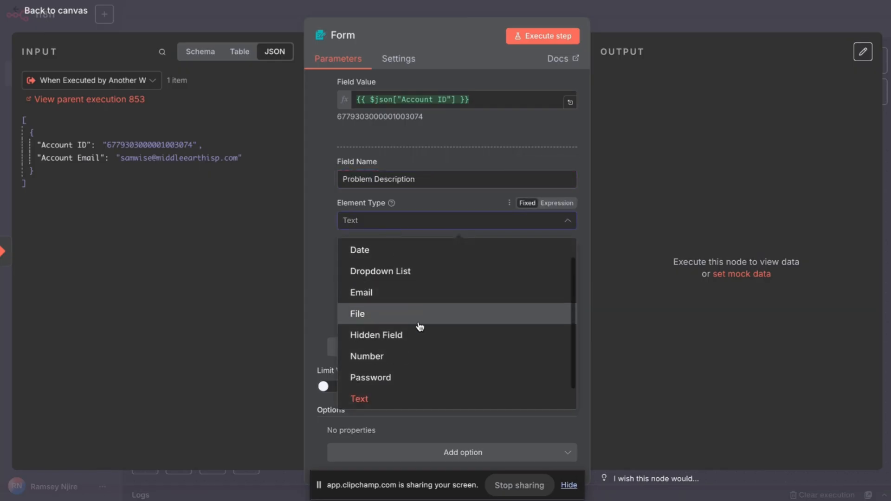
scroll(420, 327, down, 1)
click(367, 395)
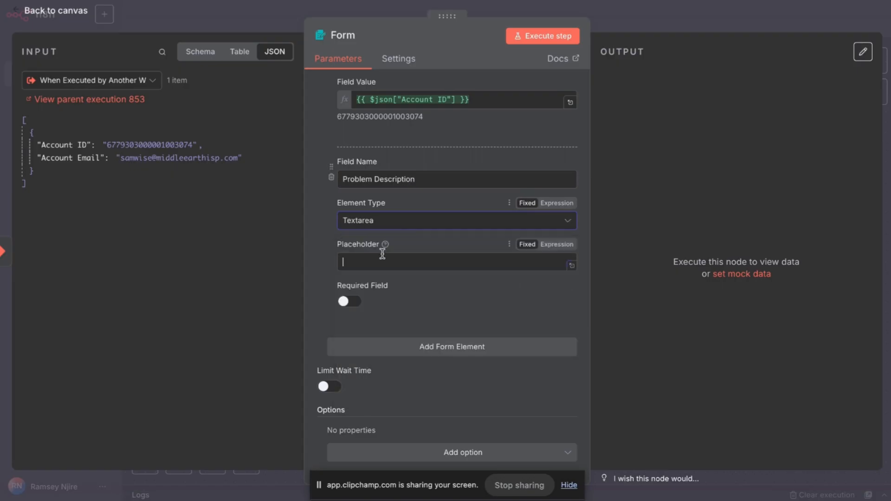
click(552, 245)
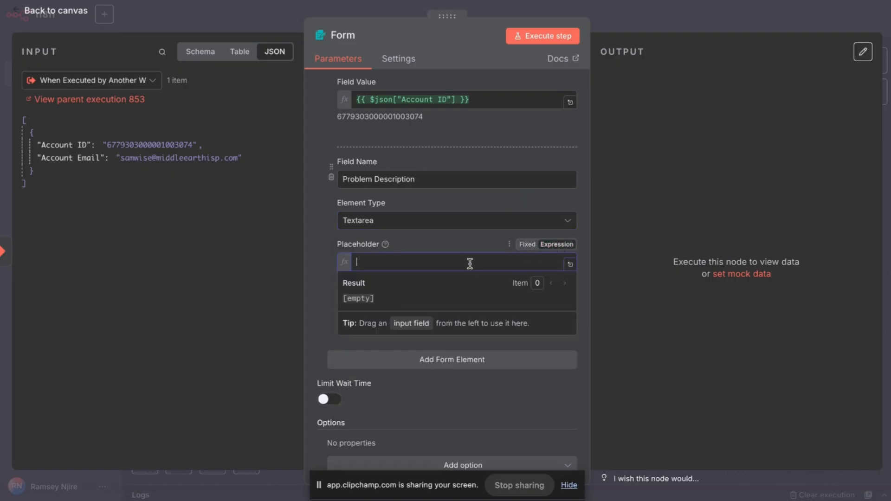
key(ctrl+v)
click(322, 279)
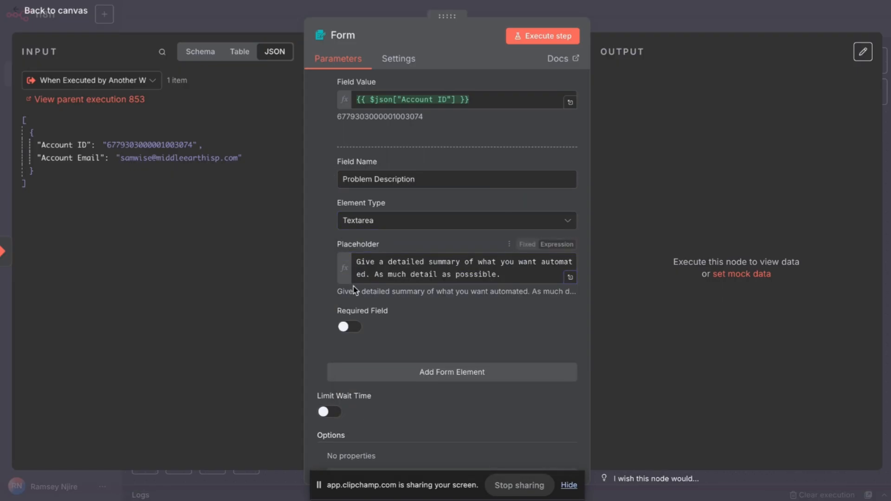
scroll(358, 290, down, 1)
click(410, 348)
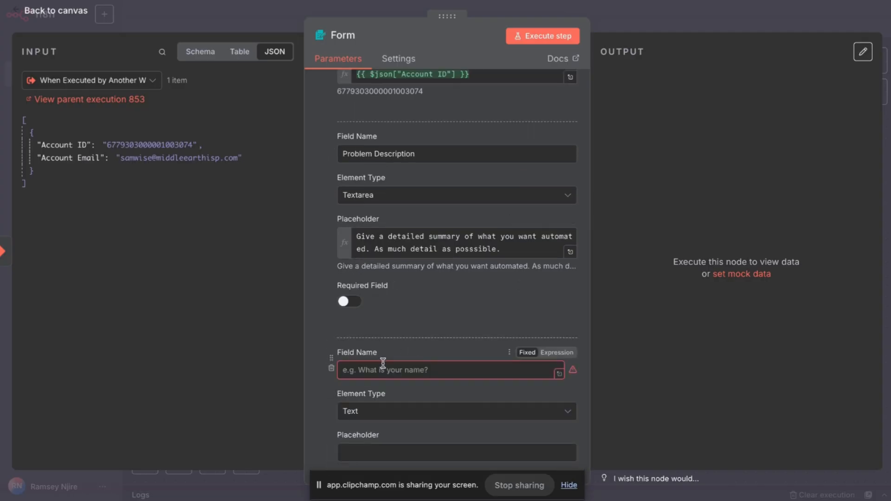
click(352, 302)
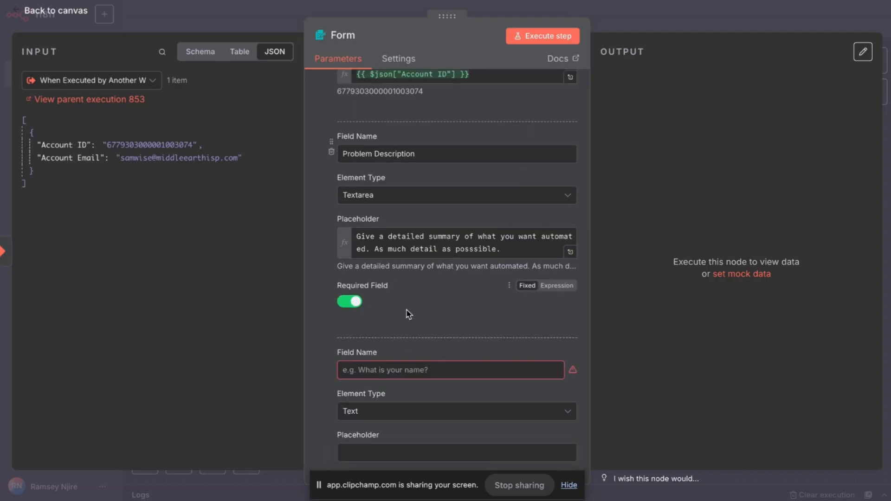
Add a Credentials textarea element with an expression placeholder.
scroll(409, 314, up, 3)
scroll(408, 313, down, 7)
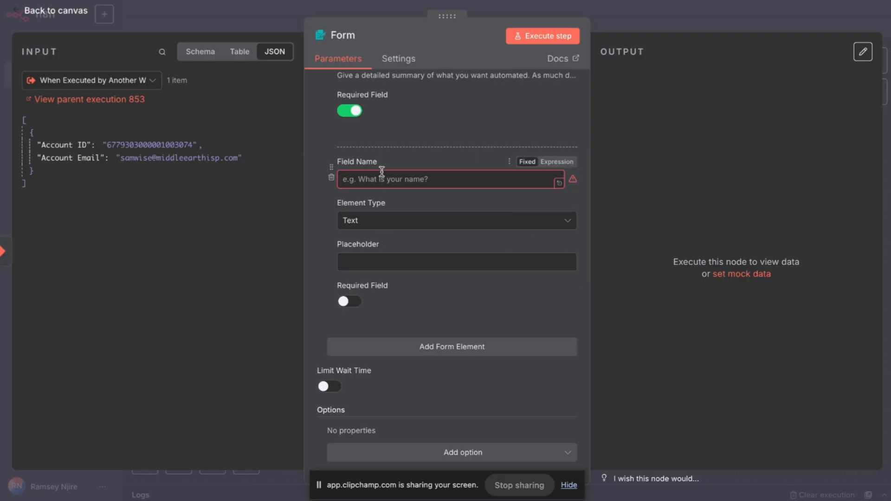
click(382, 176)
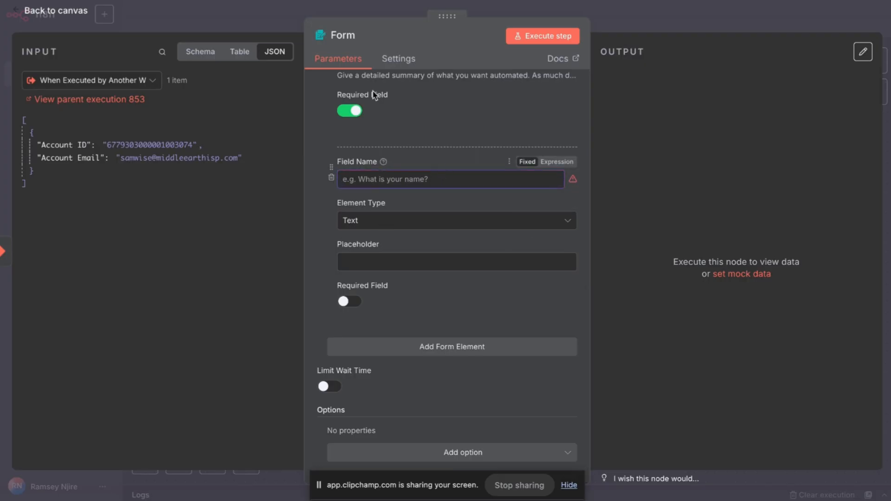
text(Credential)
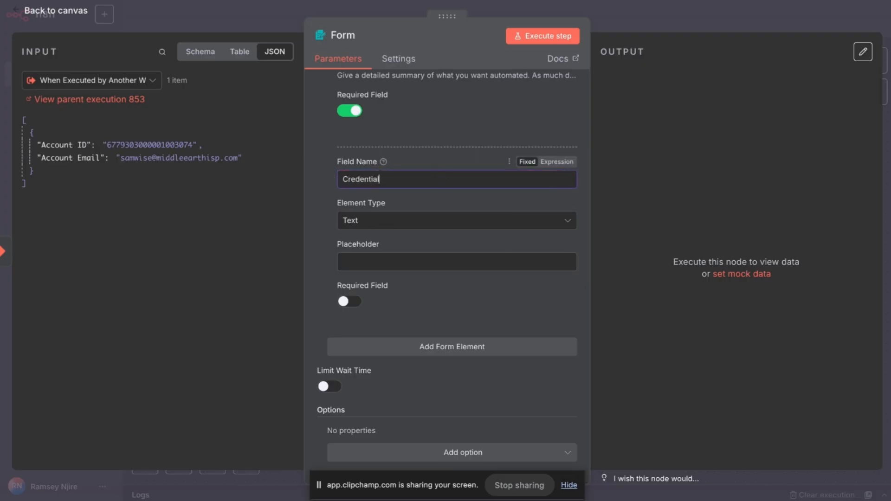
text(s)
click(388, 222)
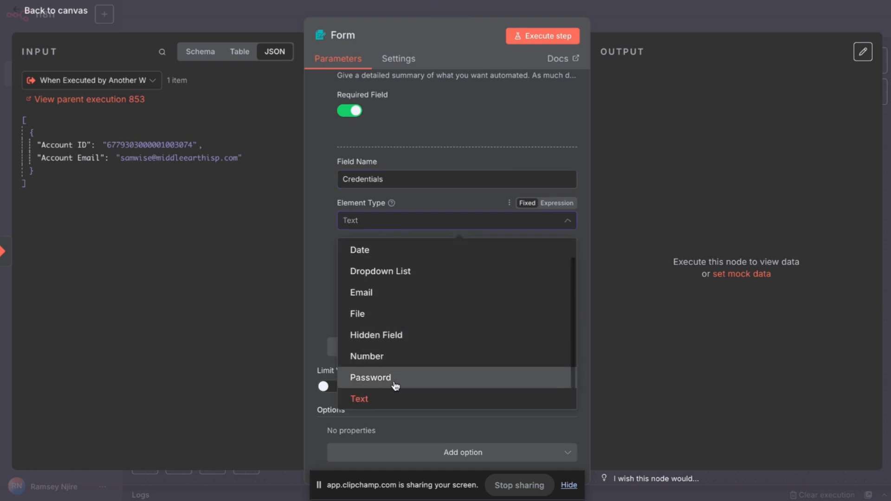
scroll(395, 386, down, 1)
click(406, 397)
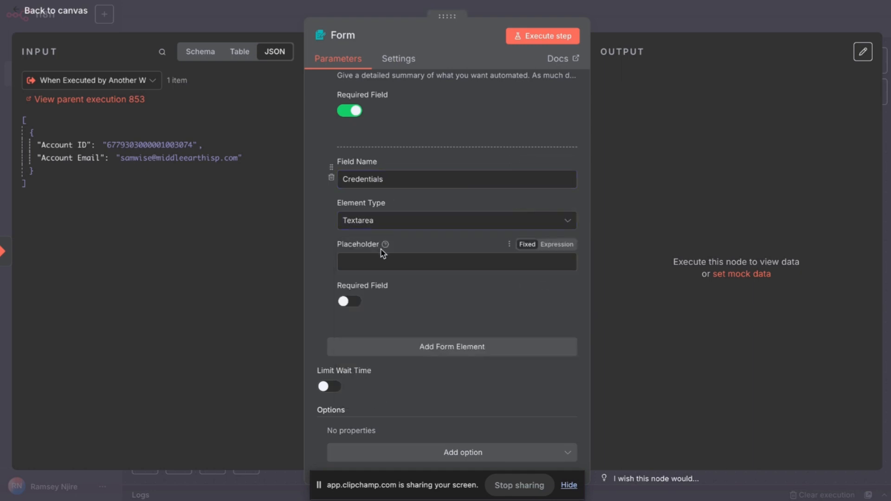
click(557, 245)
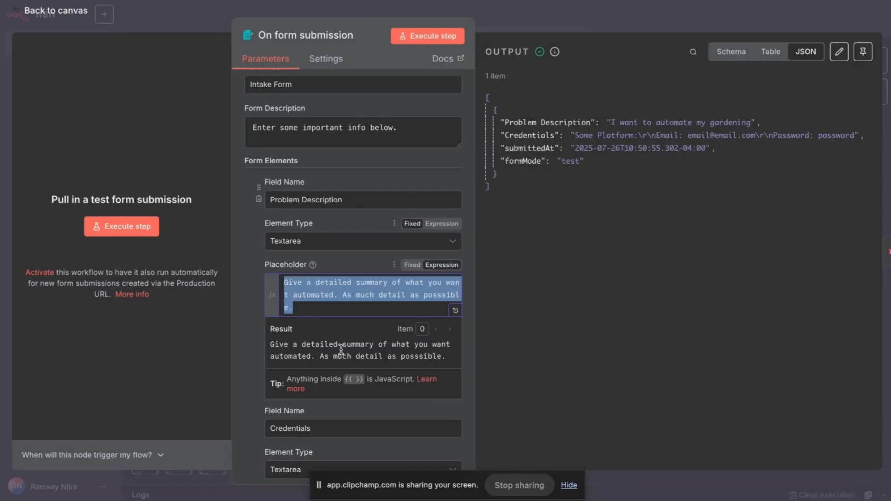
Select the Credentials placeholder 'Dump all your creds here.' in the Intake Form trigger.
click(246, 325)
scroll(246, 328, down, 5)
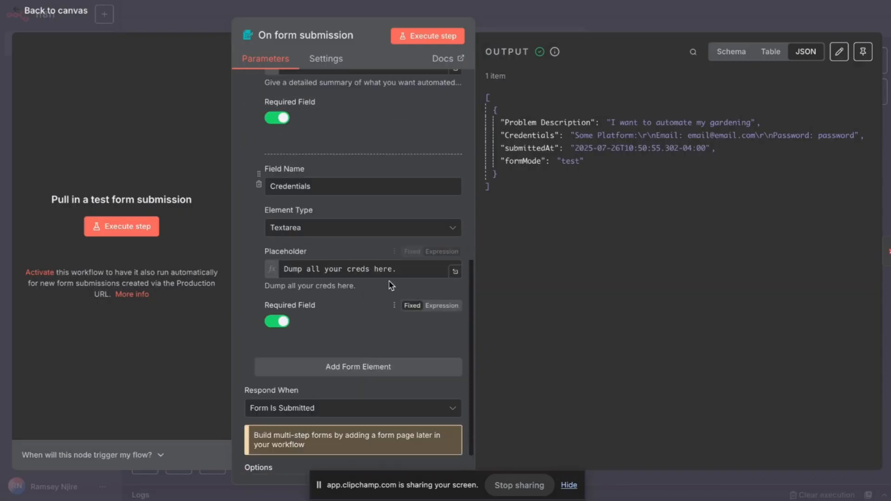
drag(396, 269, 240, 274)
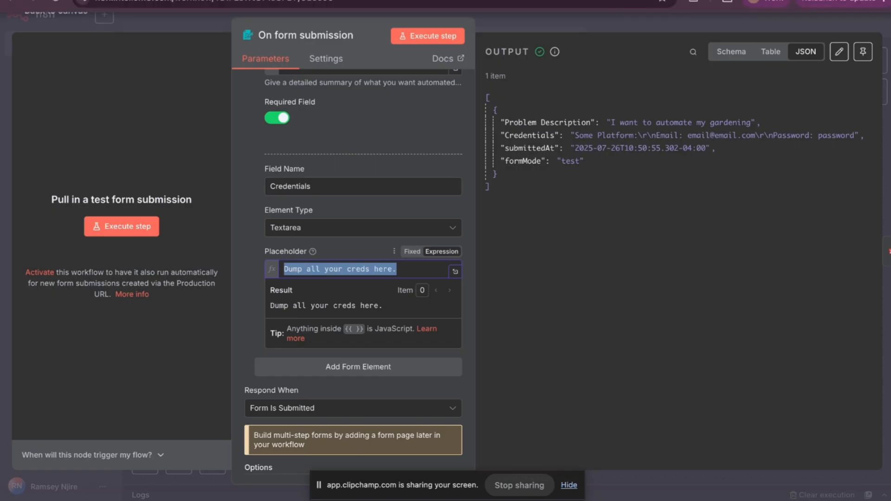
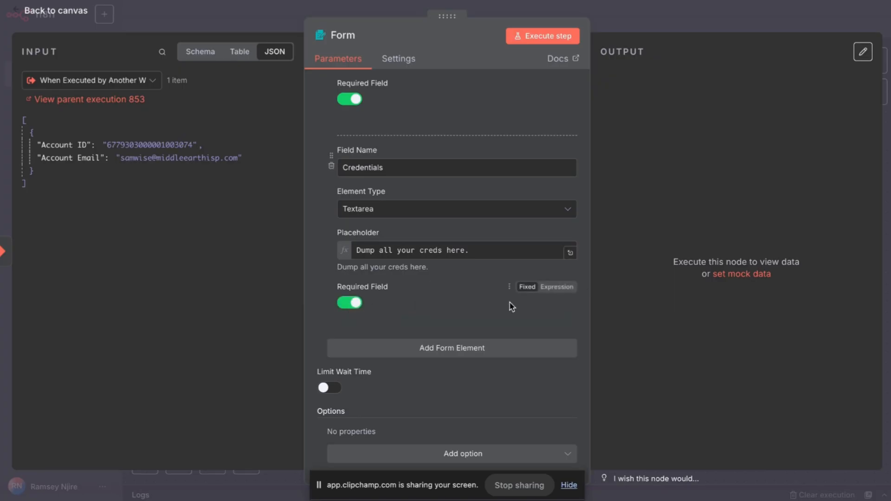
scroll(483, 271, down, 1)
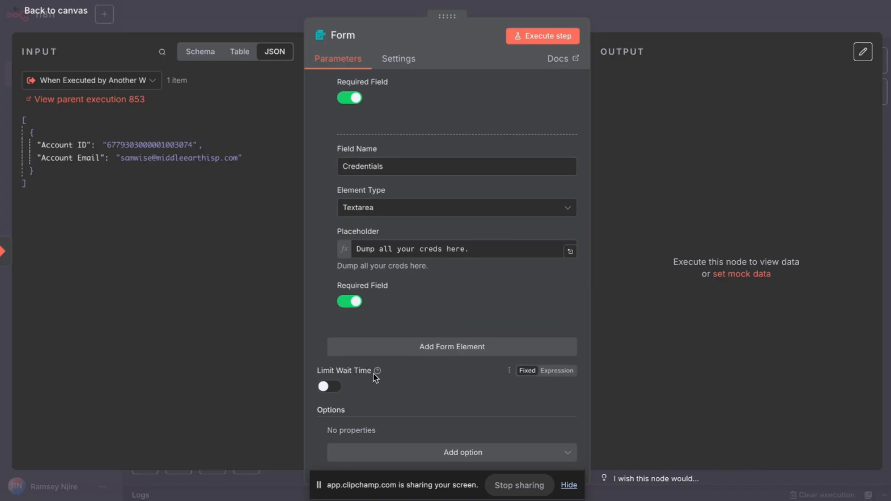
Scroll to the Form node's Options and open the Add option dropdown.
mouse_move(378, 374)
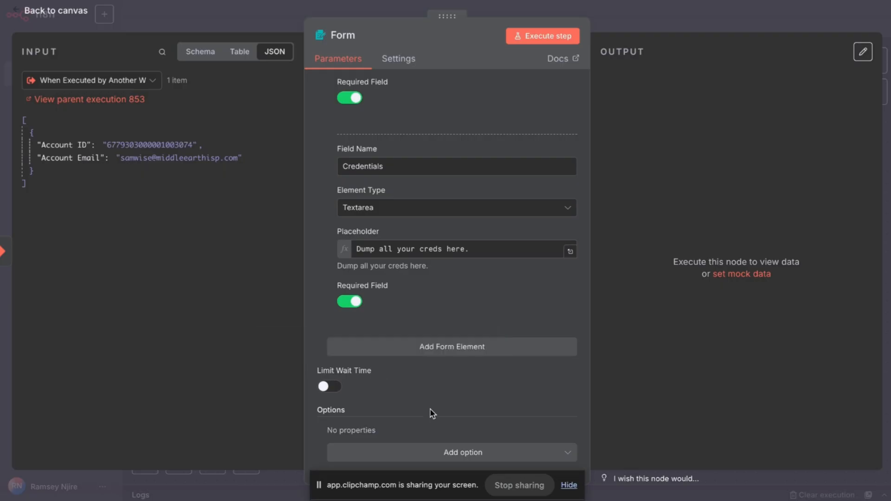
click(456, 453)
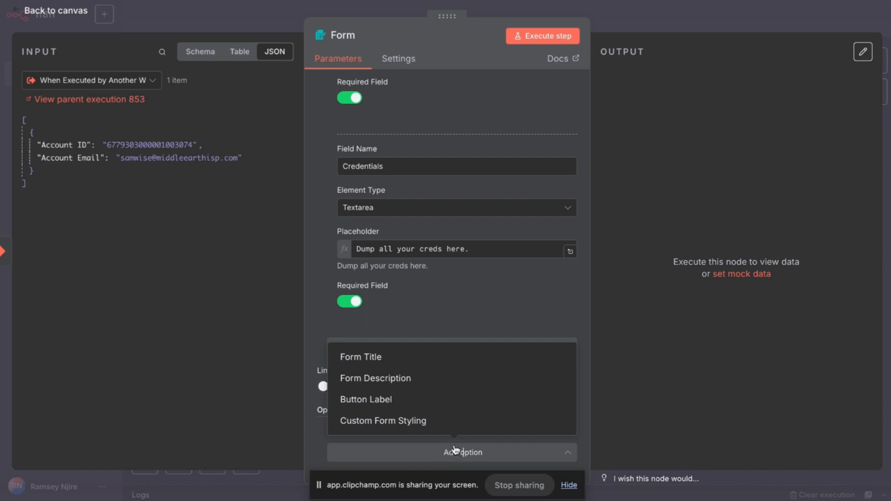
Add an empty Form Title option, review the form fields, then return to the Email Sender canvas.
click(417, 365)
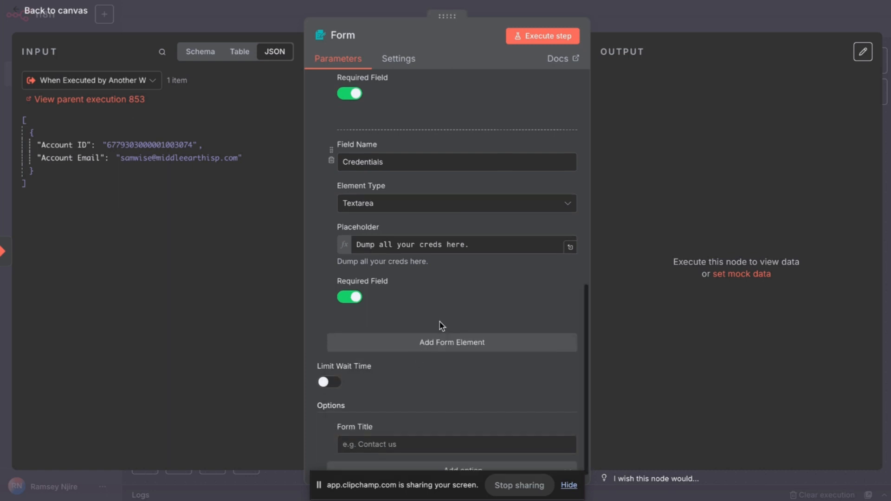
scroll(441, 327, down, 1)
scroll(472, 325, up, 15)
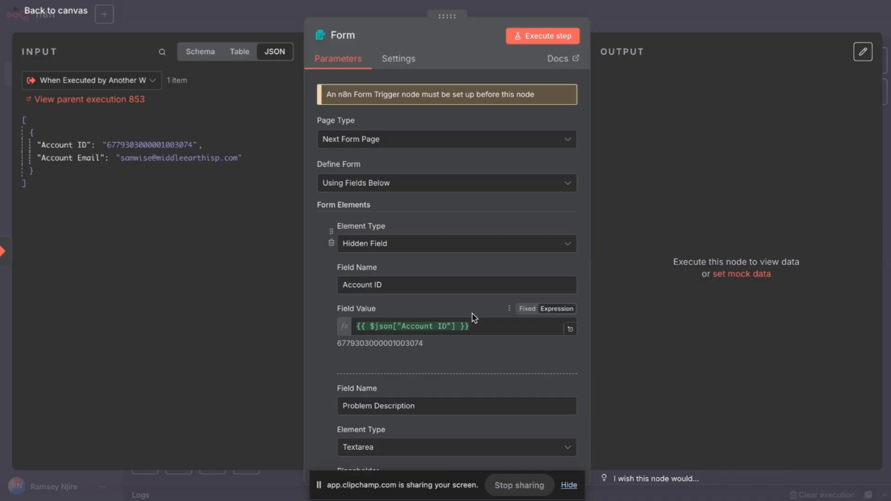
scroll(473, 318, down, 4)
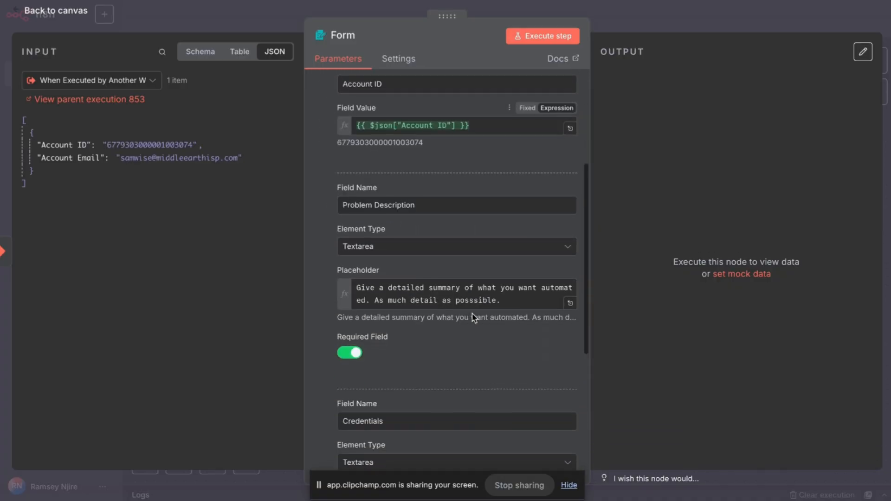
scroll(472, 315, down, 6)
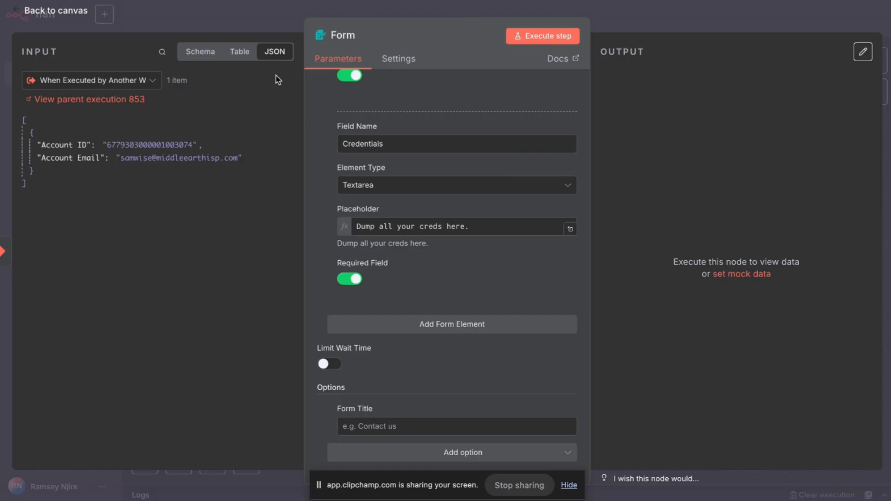
click(241, 14)
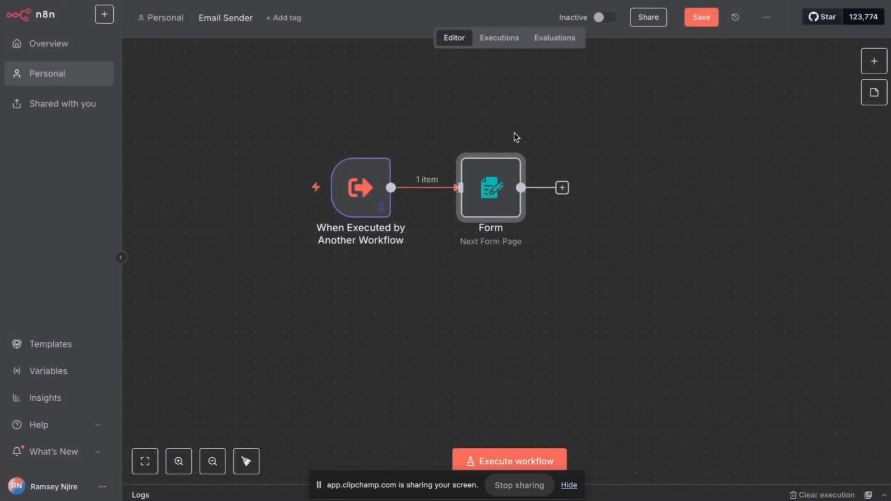
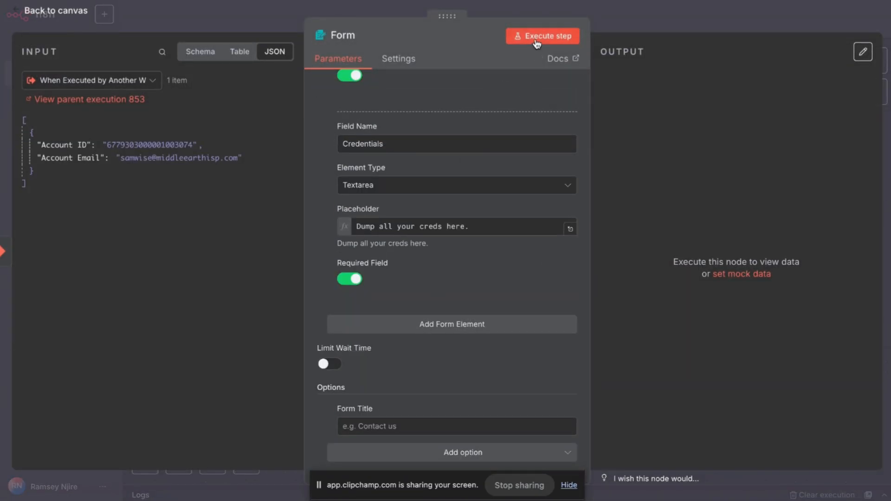
Save the Email Sender workflow from the canvas and reopen the Form node's settings.
click(646, 26)
click(701, 17)
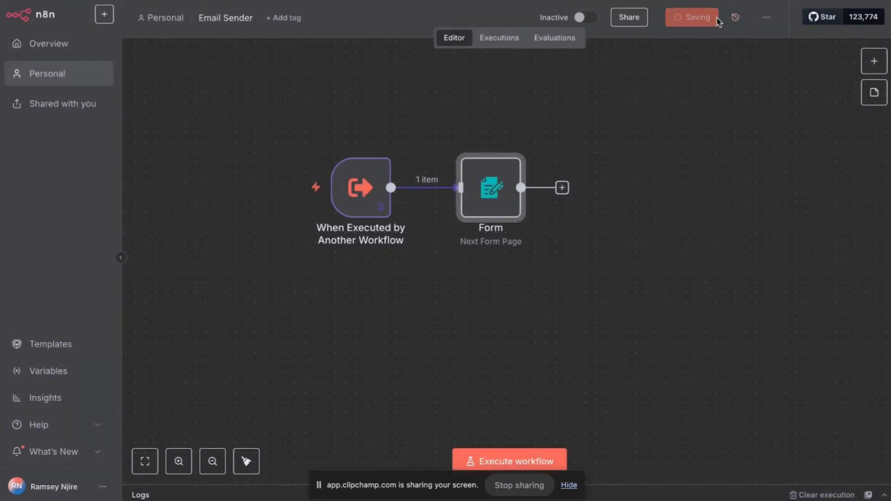
double_click(502, 194)
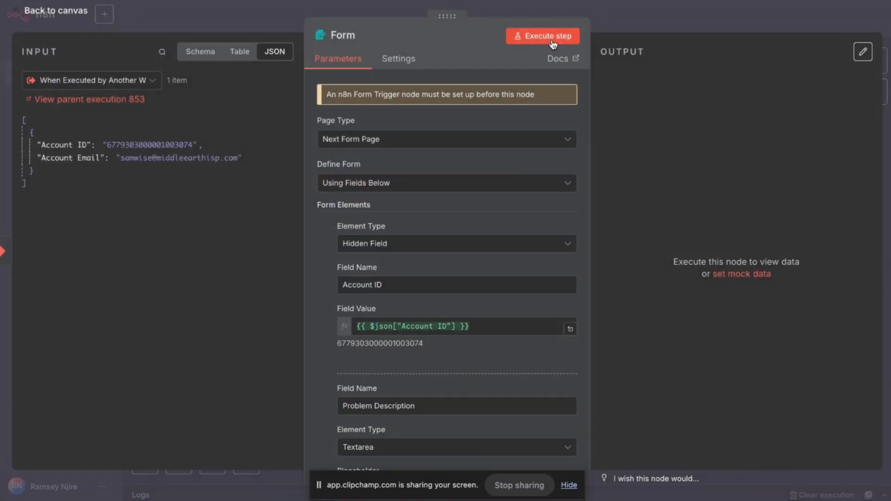
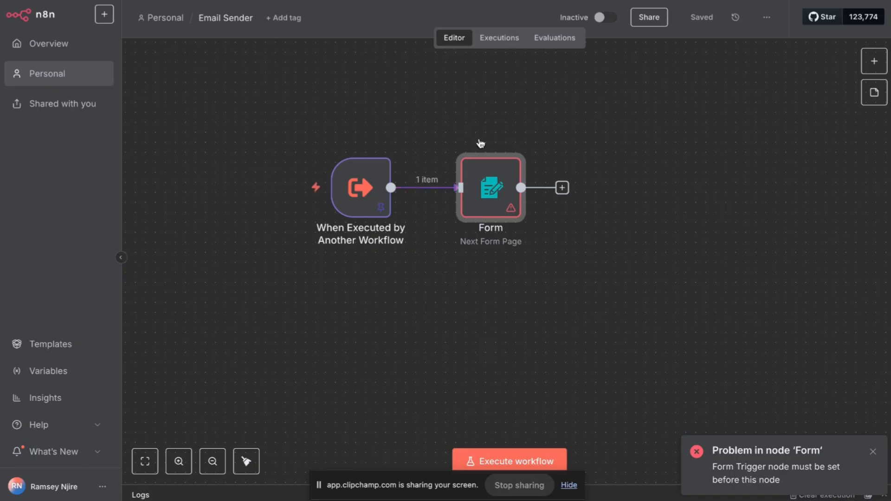
Remove the Form node from the Email Sender workflow canvas with its trash icon.
mouse_move(504, 155)
click(496, 144)
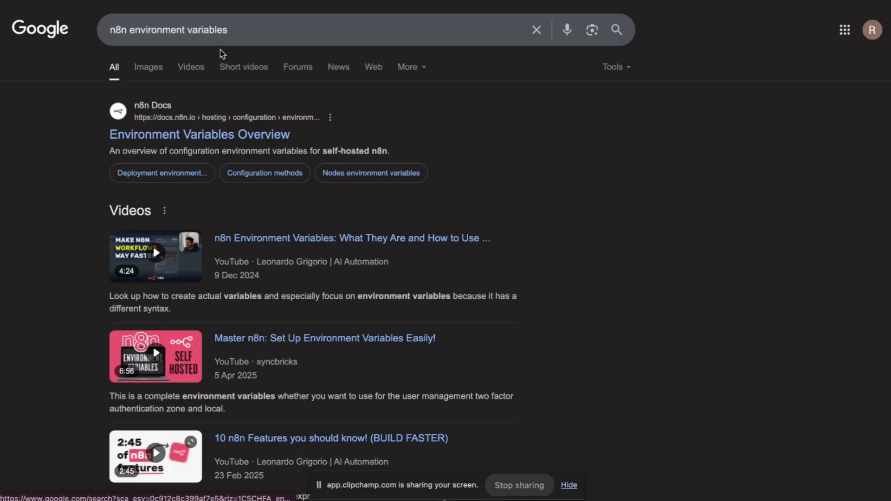
Search Google for 'n8n variables' and open the Create custom variables docs page.
drag(230, 29, 132, 31)
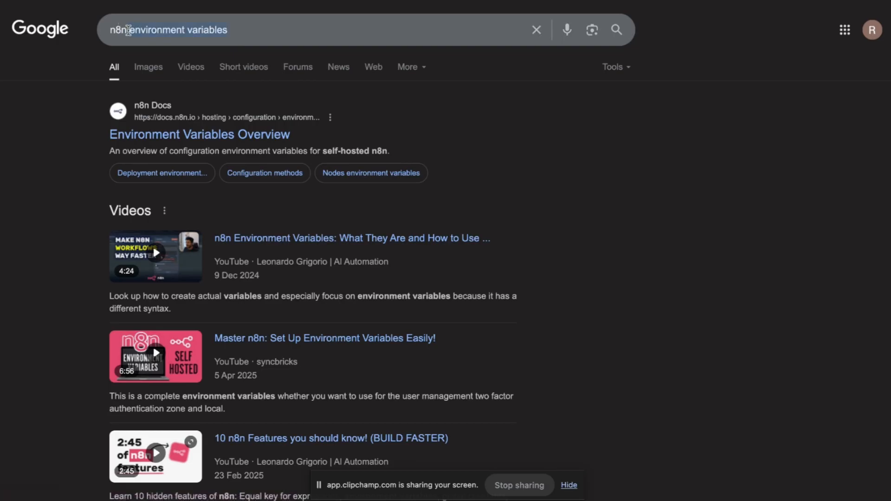
text(variables)
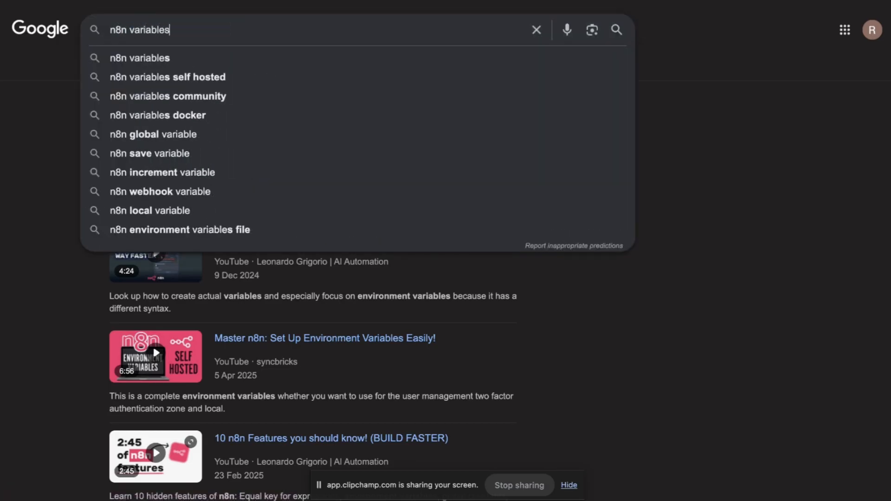
key(Return)
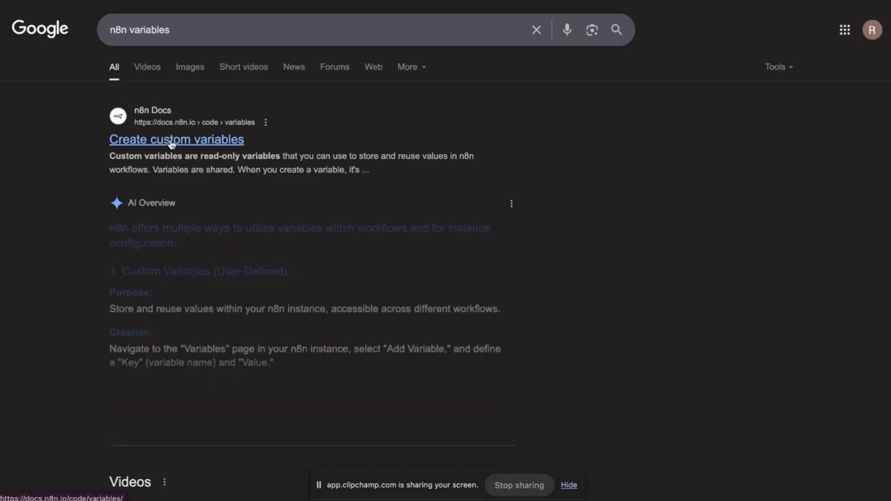
click(172, 139)
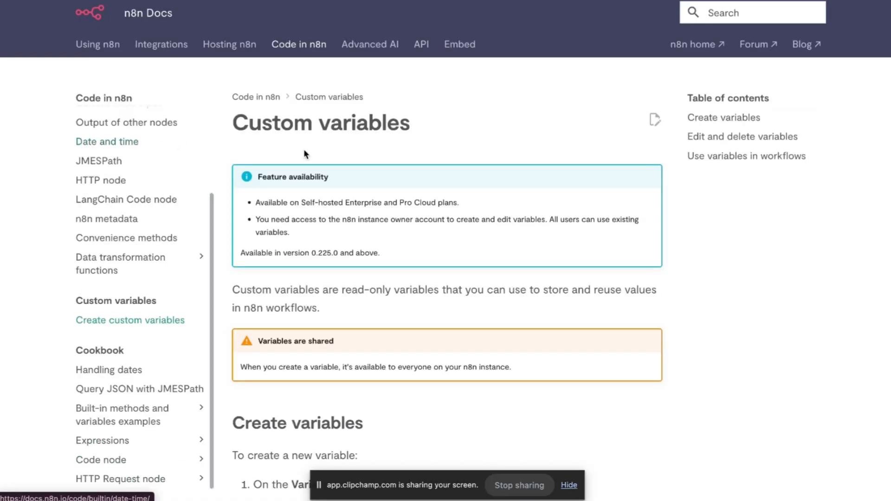
Dismiss the cookie notice, read through the custom variables page, and follow the Workflow static data link.
scroll(343, 186, down, 2)
scroll(343, 187, down, 1)
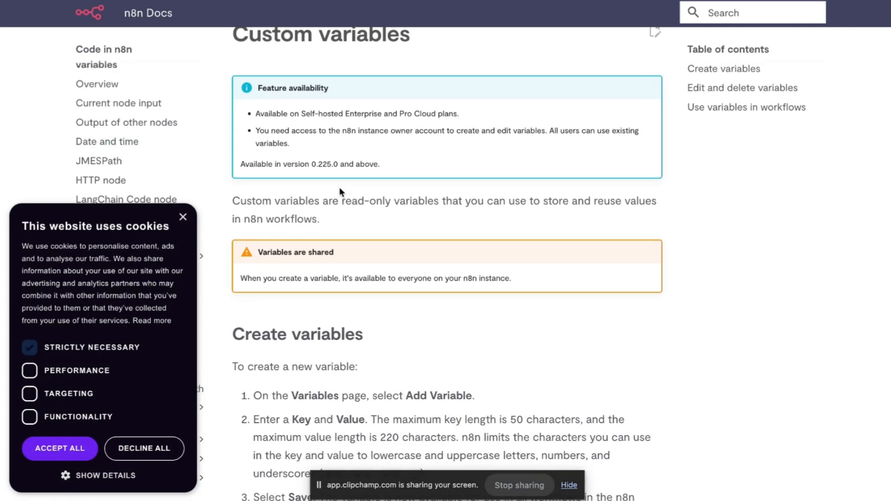
click(185, 215)
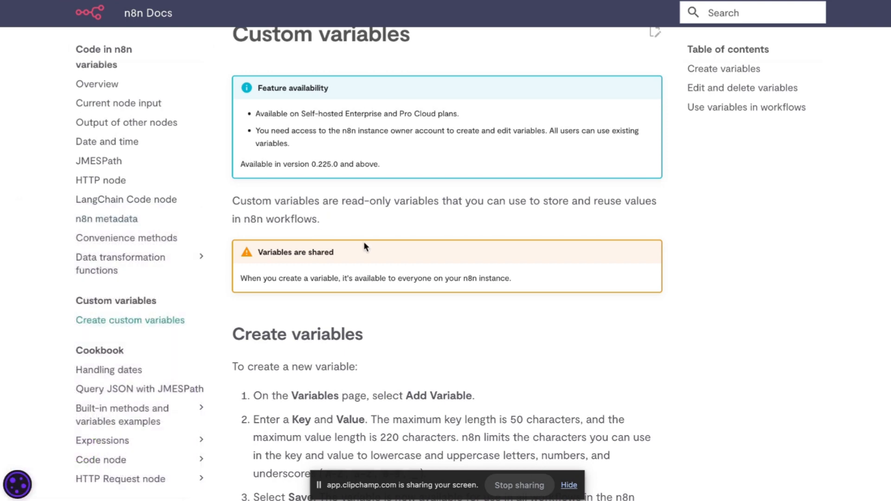
scroll(364, 244, down, 3)
scroll(364, 241, down, 2)
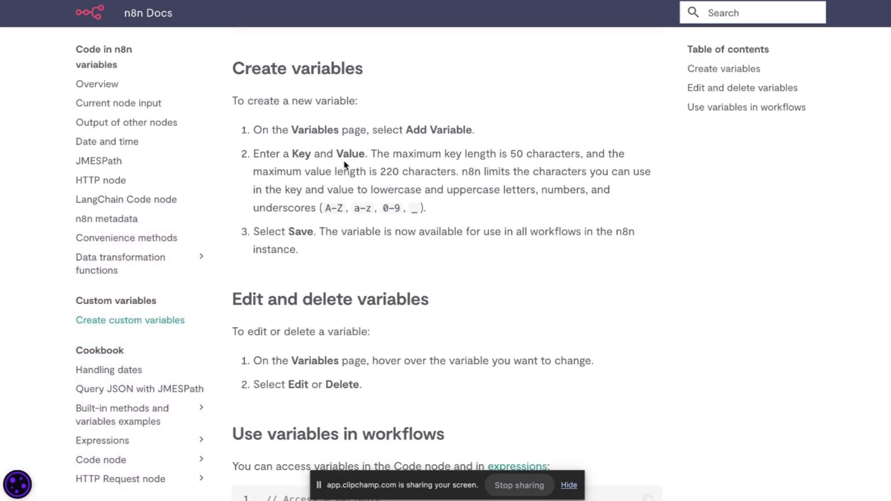
scroll(390, 191, down, 1)
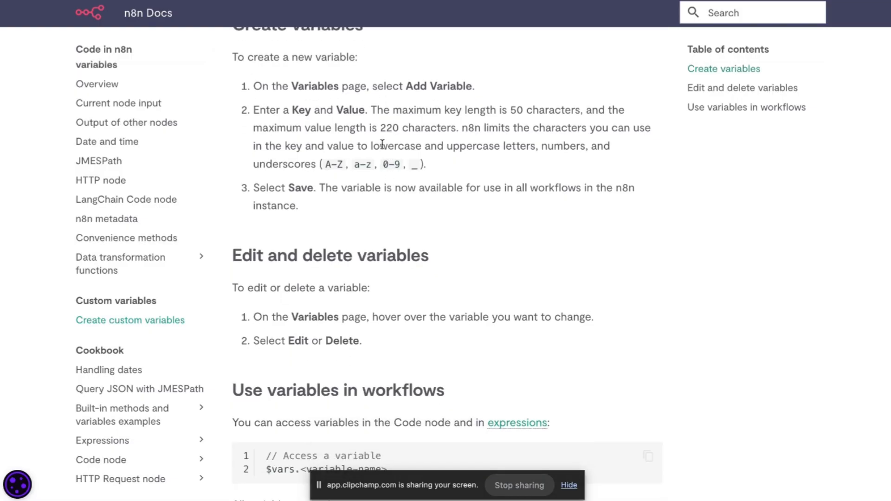
scroll(390, 133, down, 3)
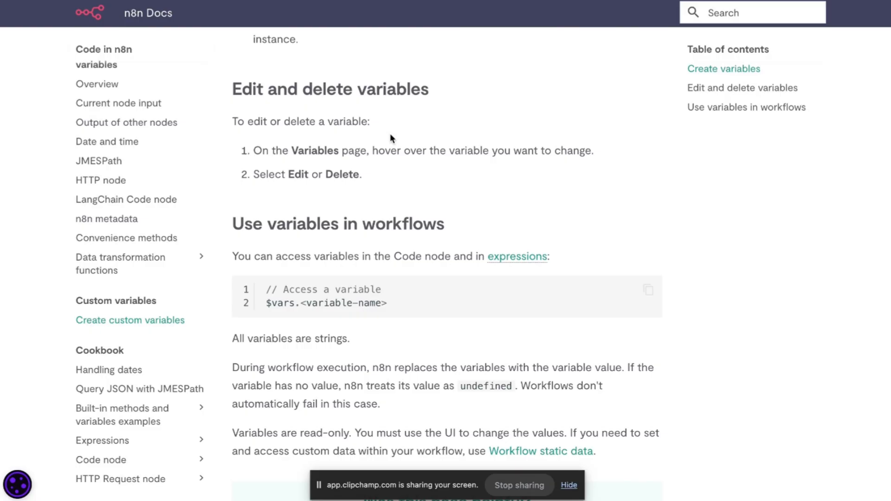
scroll(390, 132, down, 2)
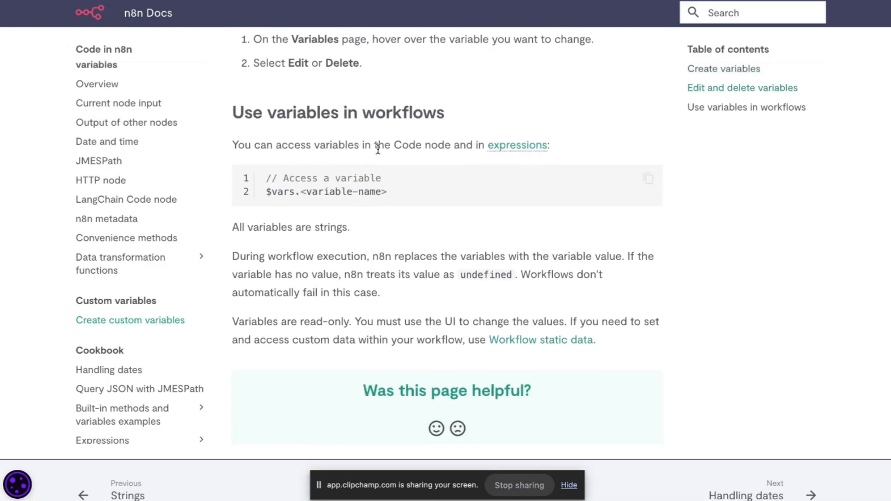
scroll(403, 163, up, 1)
scroll(403, 163, up, 6)
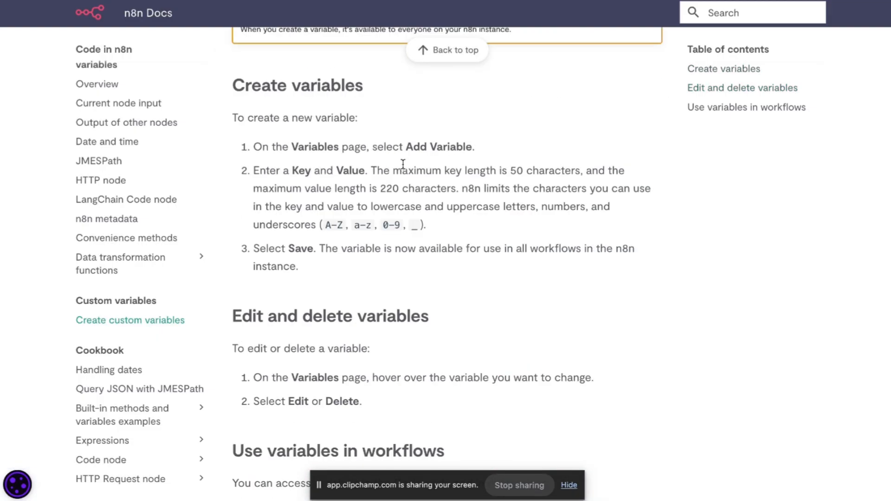
scroll(402, 163, down, 2)
scroll(402, 163, down, 5)
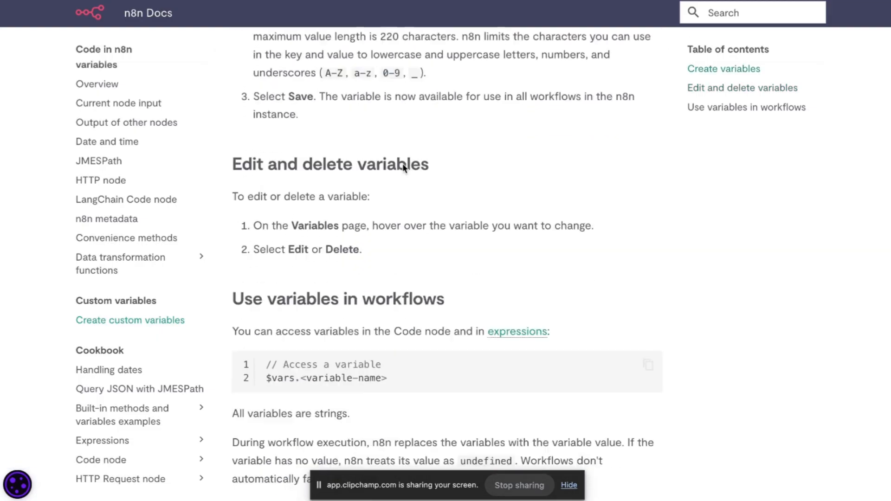
scroll(402, 164, down, 1)
scroll(402, 164, down, 2)
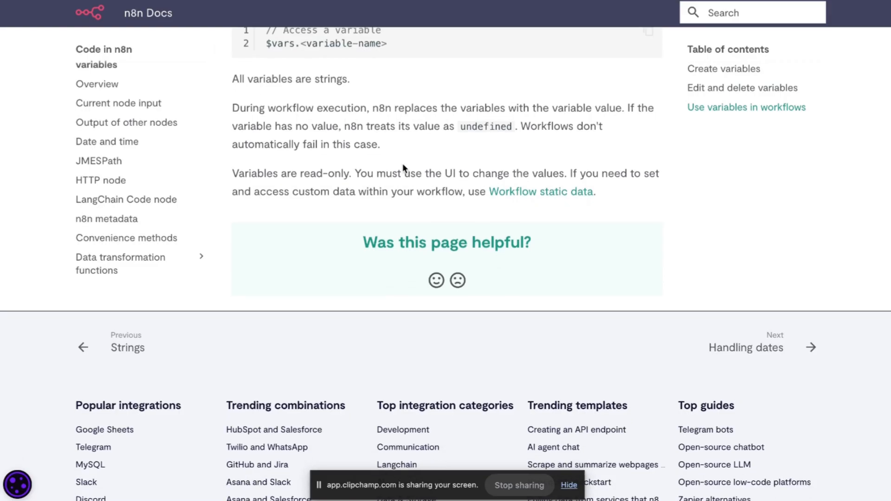
scroll(403, 167, up, 1)
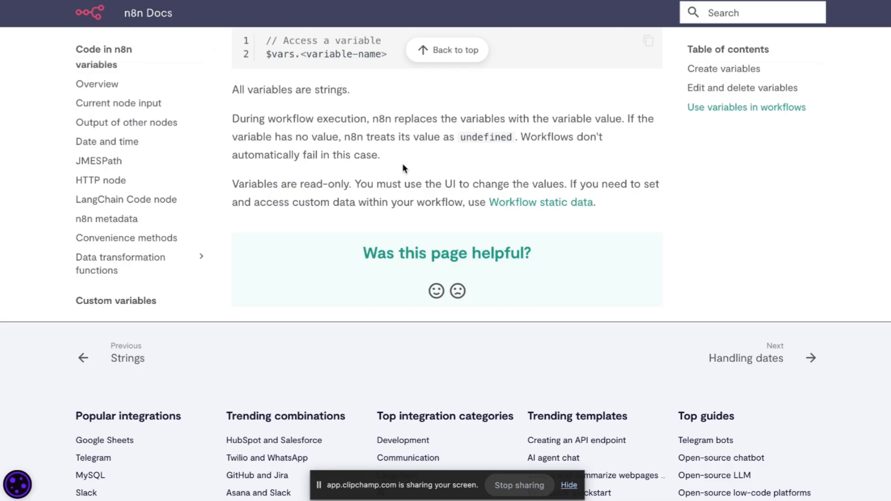
scroll(403, 165, down, 1)
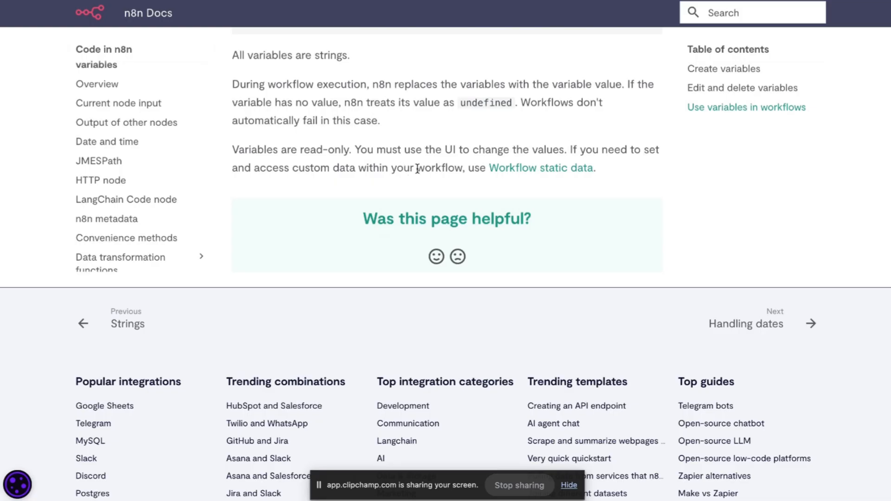
click(512, 168)
Dismiss the cookie notice and scroll through the getWorkflowStaticData docs page.
scroll(426, 225, down, 2)
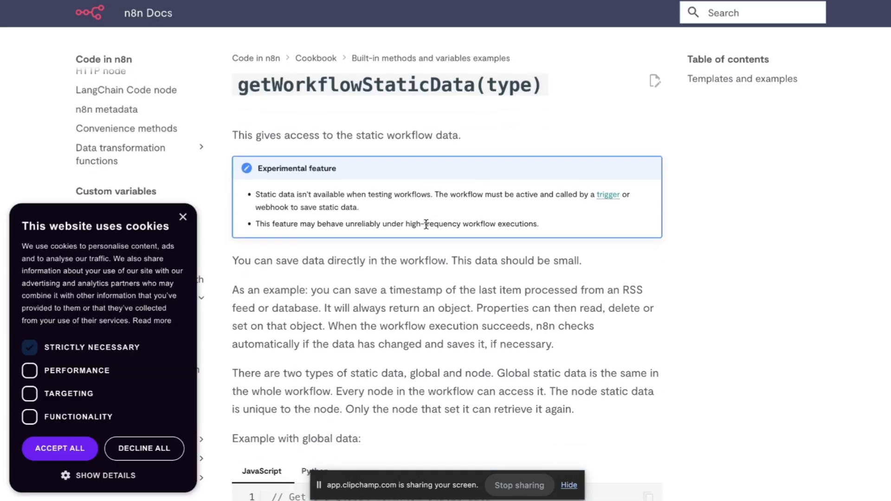
scroll(426, 225, down, 1)
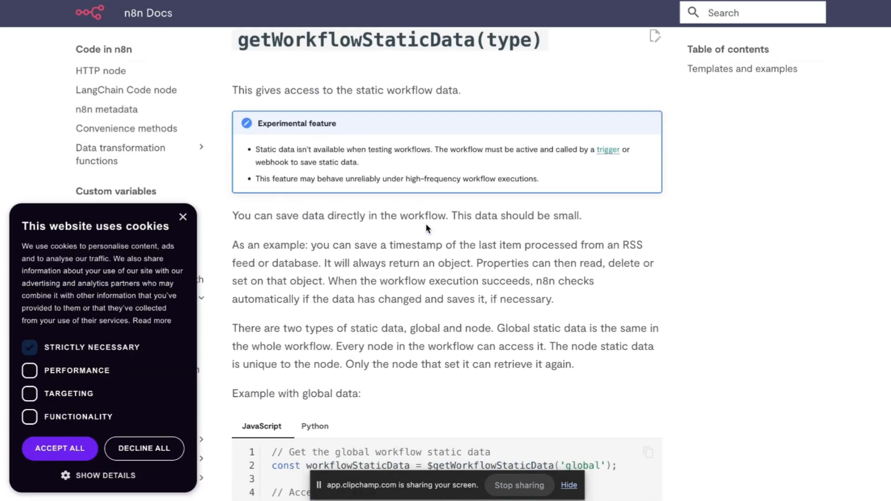
click(184, 218)
scroll(338, 243, down, 2)
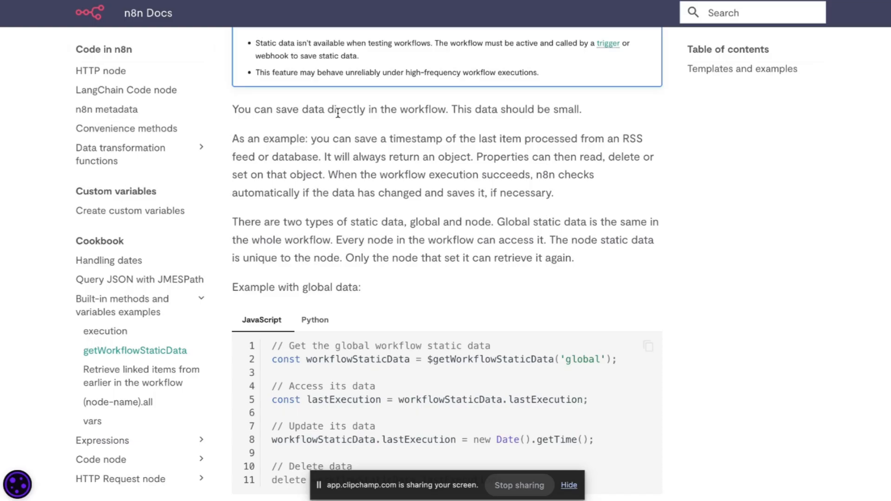
scroll(338, 114, down, 1)
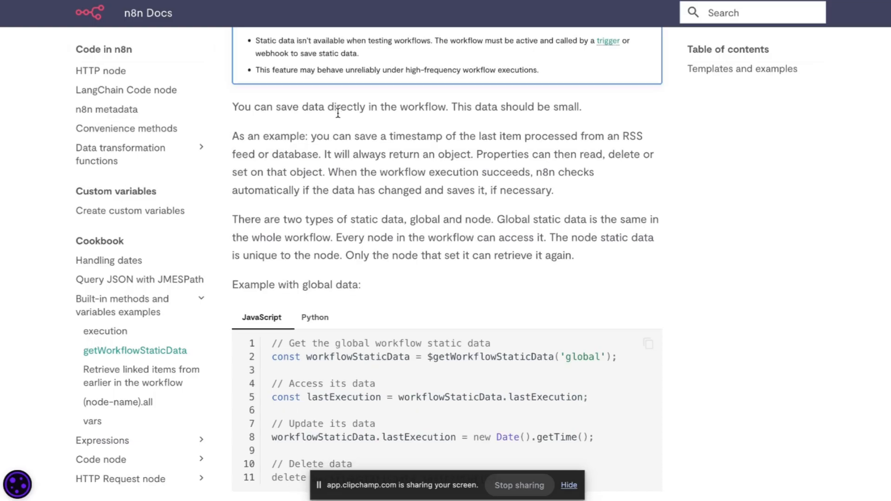
scroll(338, 113, down, 1)
scroll(338, 114, down, 1)
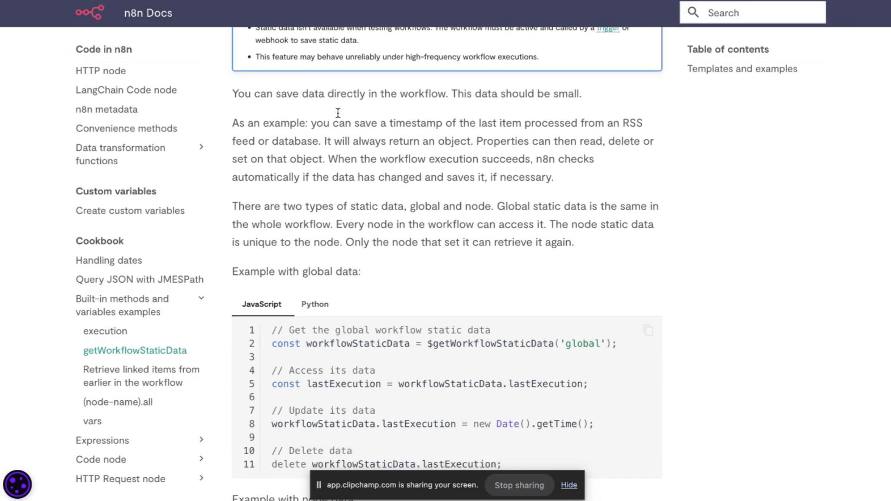
scroll(337, 113, down, 1)
scroll(338, 112, down, 2)
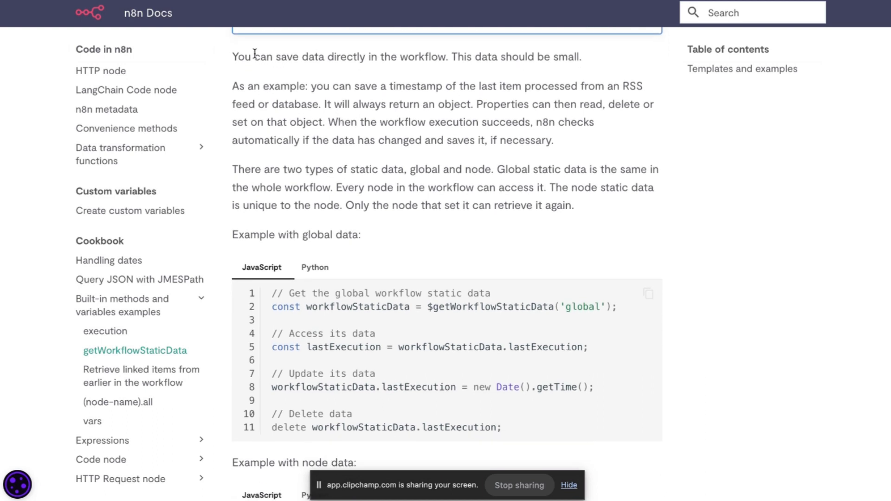
Highlight the passages on saving workflow data, the timestamp example and global static data.
drag(254, 57, 401, 60)
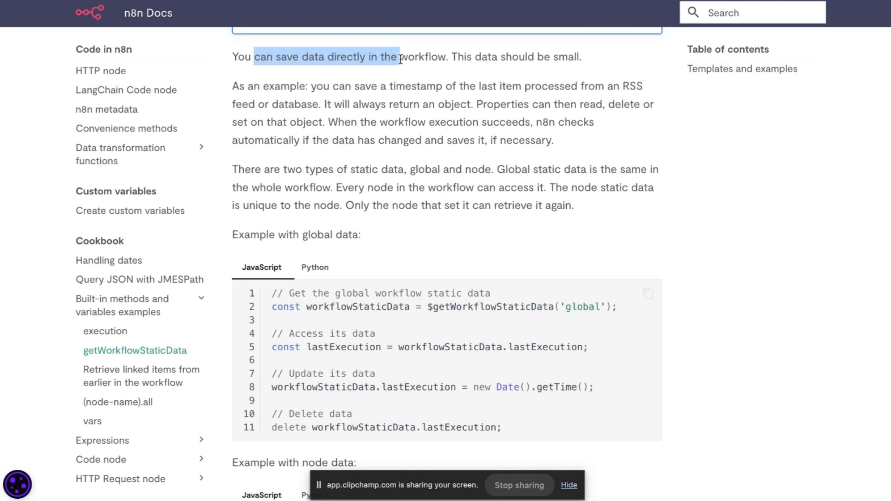
click(247, 88)
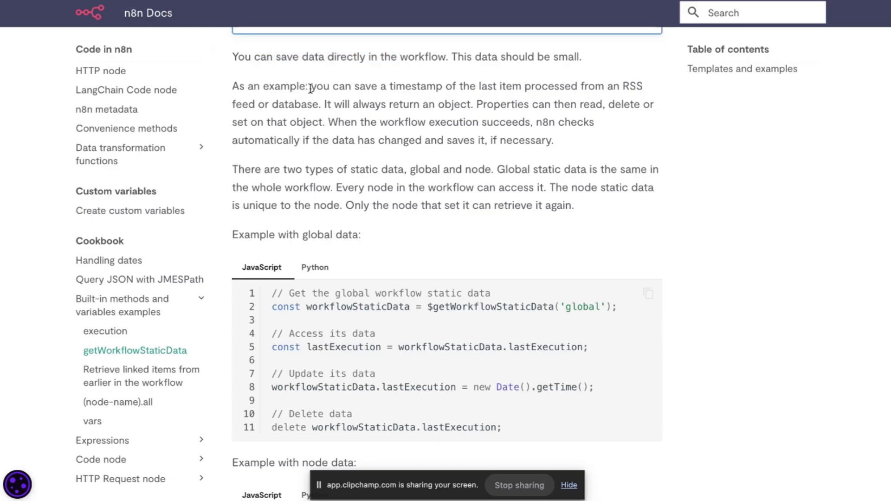
drag(239, 86, 353, 123)
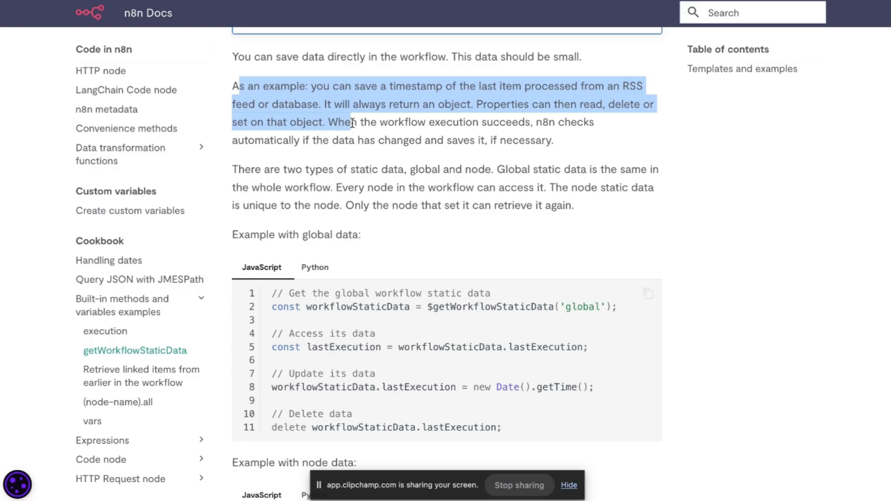
scroll(352, 123, down, 1)
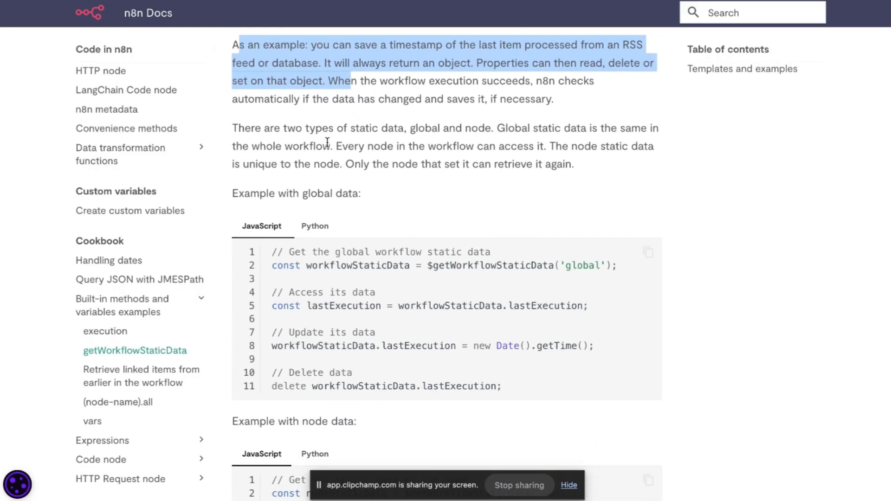
drag(323, 146, 481, 132)
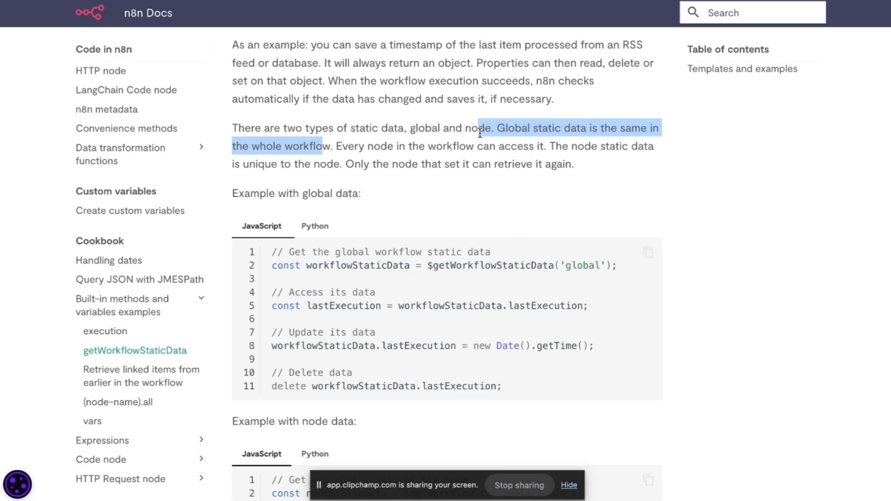
click(340, 144)
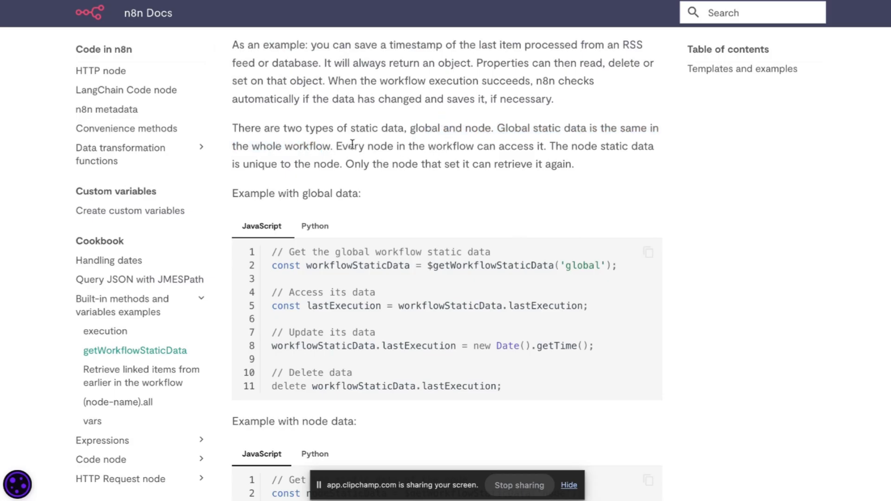
drag(353, 151, 354, 172)
scroll(355, 171, down, 2)
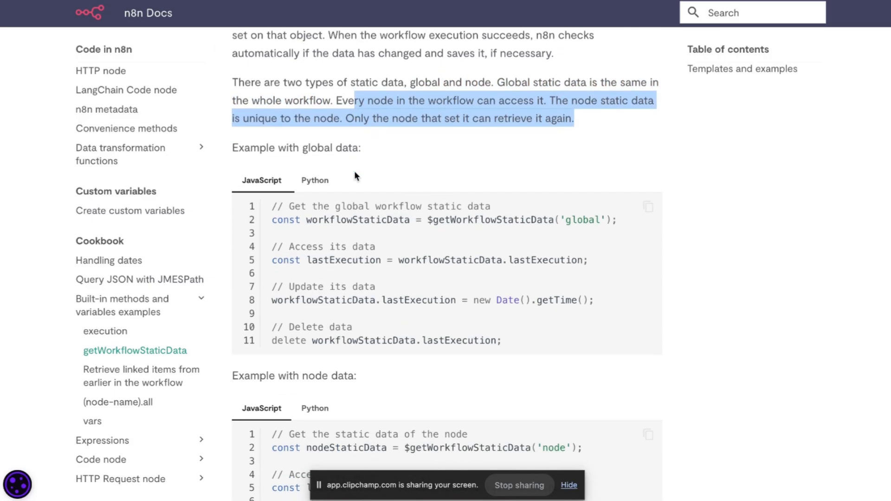
scroll(354, 171, down, 9)
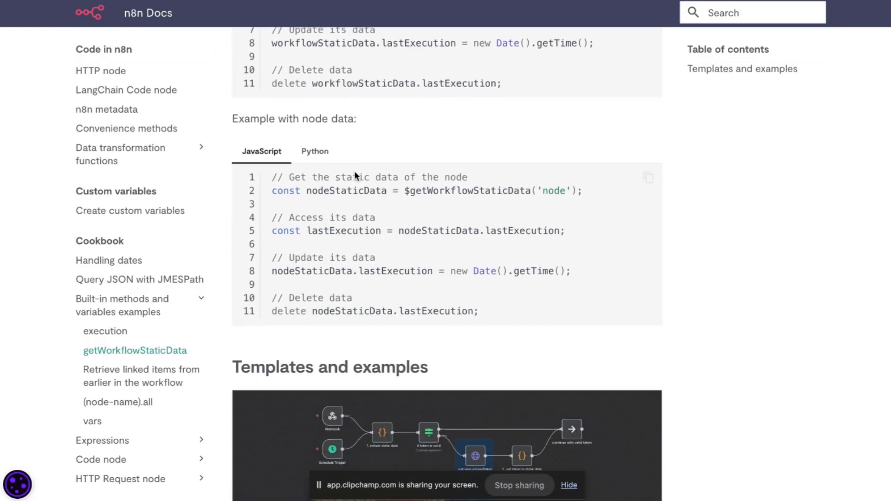
scroll(355, 172, down, 4)
scroll(355, 172, up, 10)
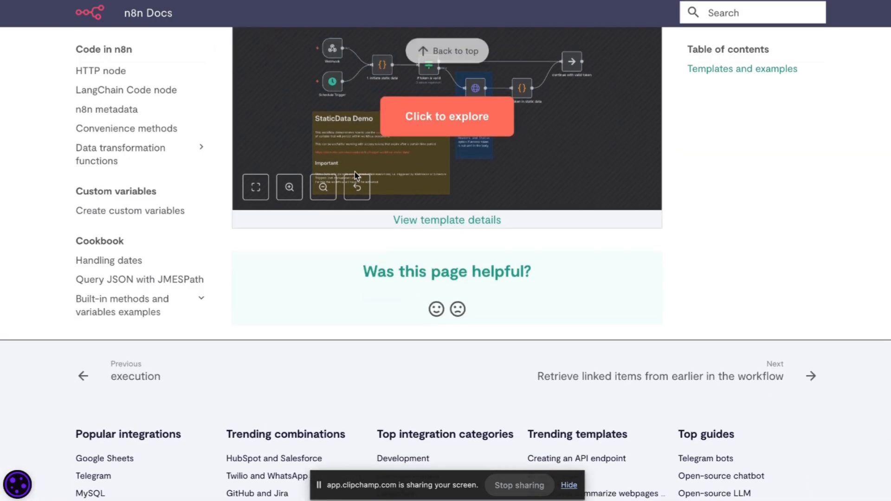
scroll(355, 171, up, 10)
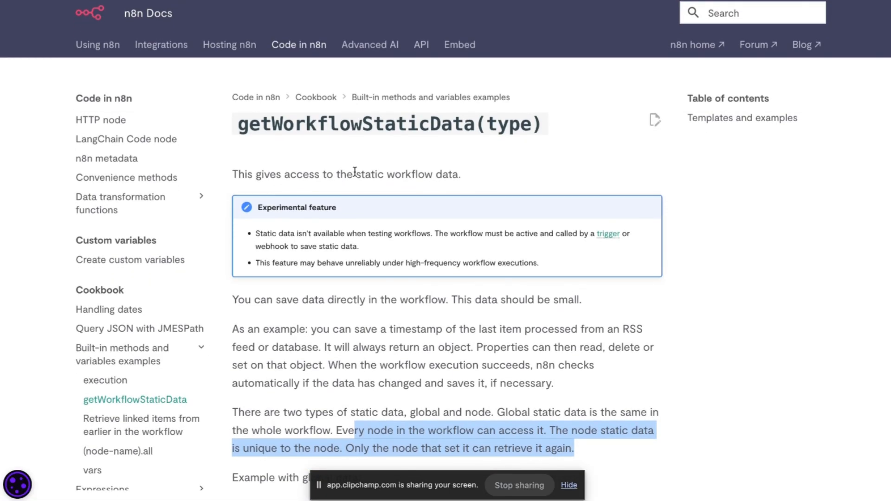
key(ctrl+Left)
key(ctrl+Left)
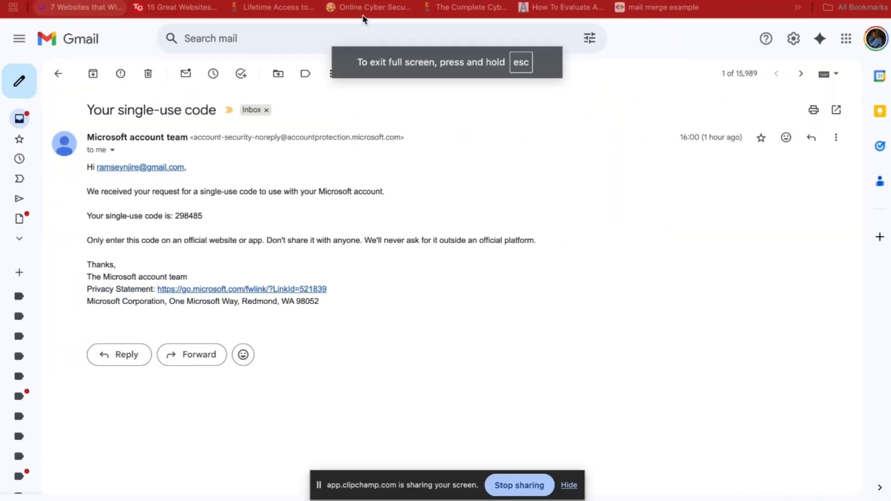
Ask ChatGPT whether variables stored in one n8n workflow can be read from another workflow.
click(278, 1)
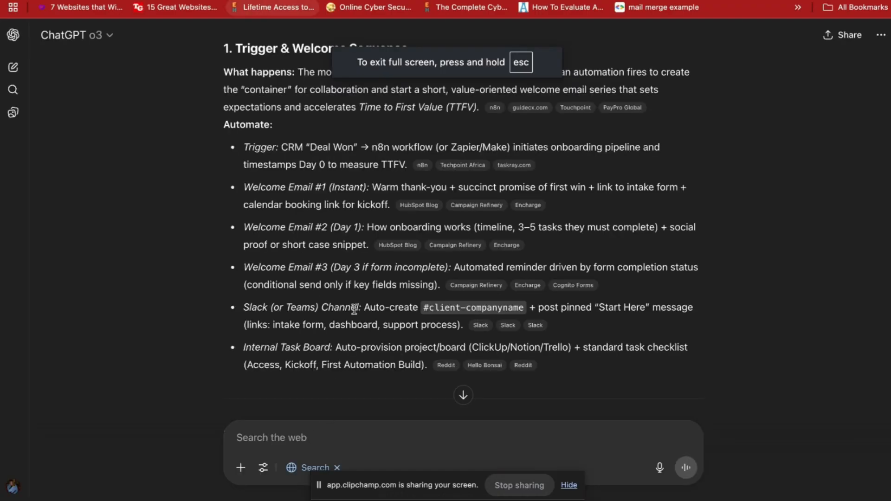
scroll(347, 342, down, 20)
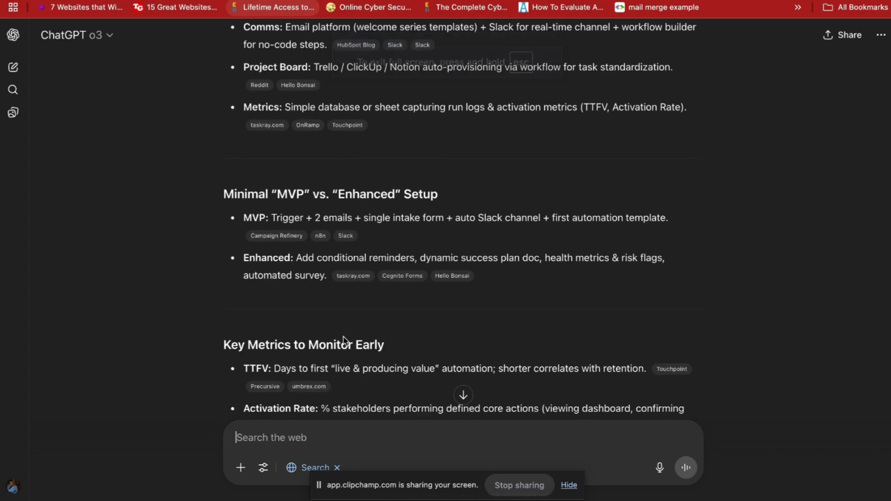
click(323, 437)
text(Hey)
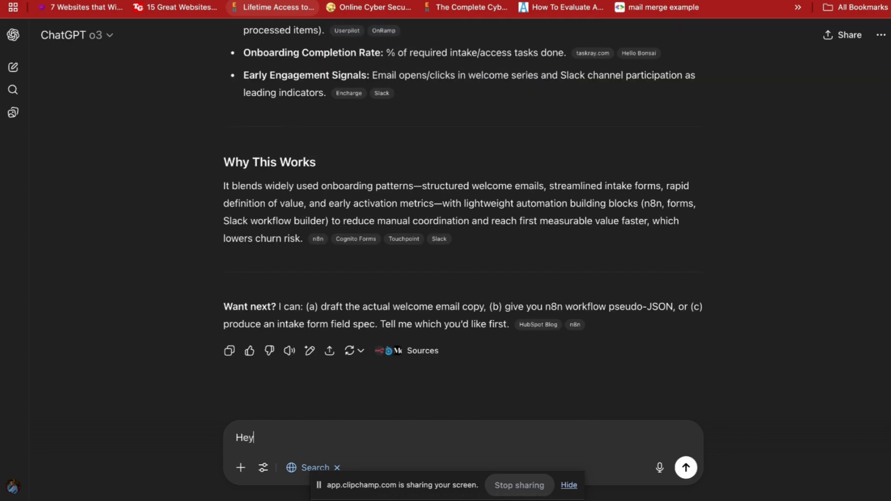
text( I'm loking into)
key(BackSpace)
key(BackSpace)
key(BackSpace)
text(oking)
key(BackSpace)
key(BackSpace)
key(BackSpace)
key(BackSpace)
text(ing into whe)
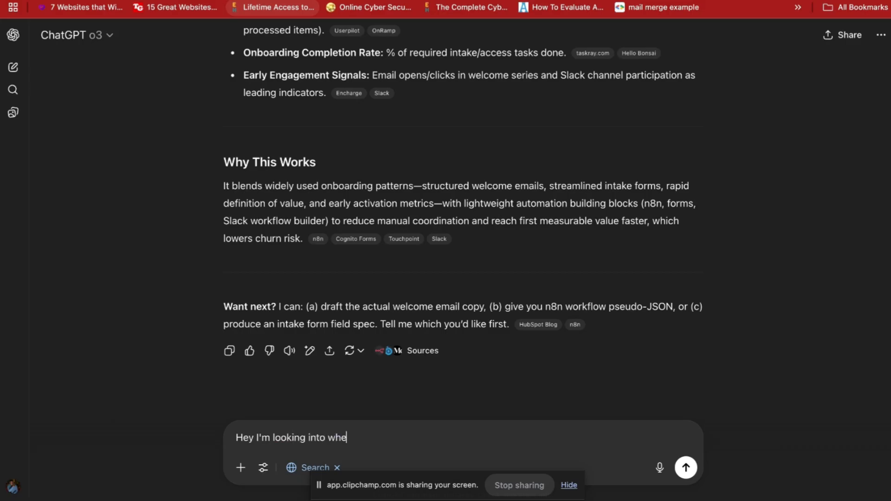
text(ther I can store variables in n)
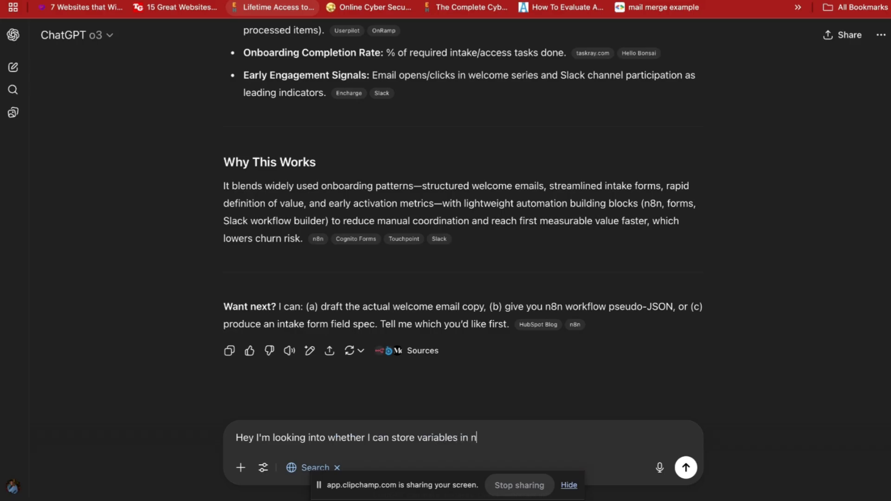
text(8n where I can set variables in )
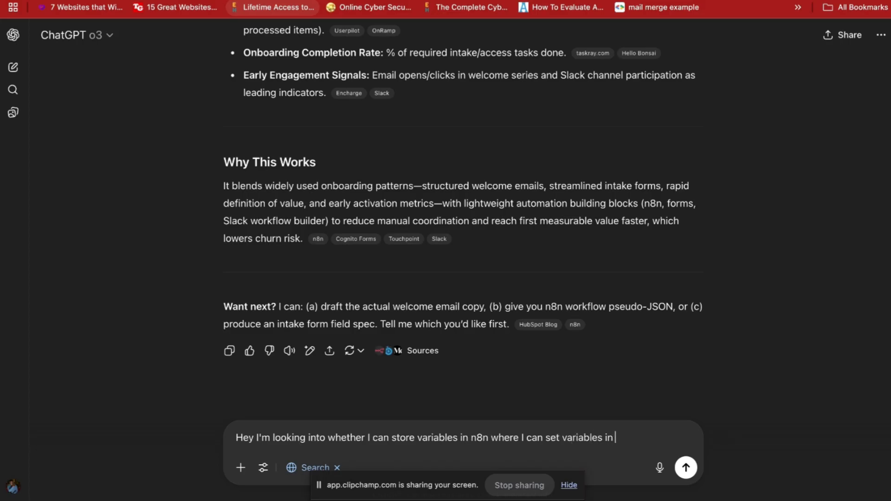
text(one workflow and )
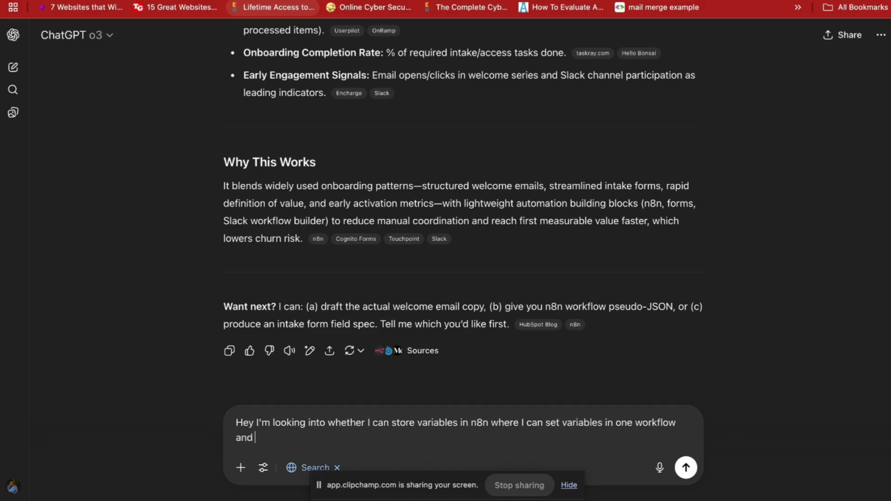
text(access them from a different workflow.)
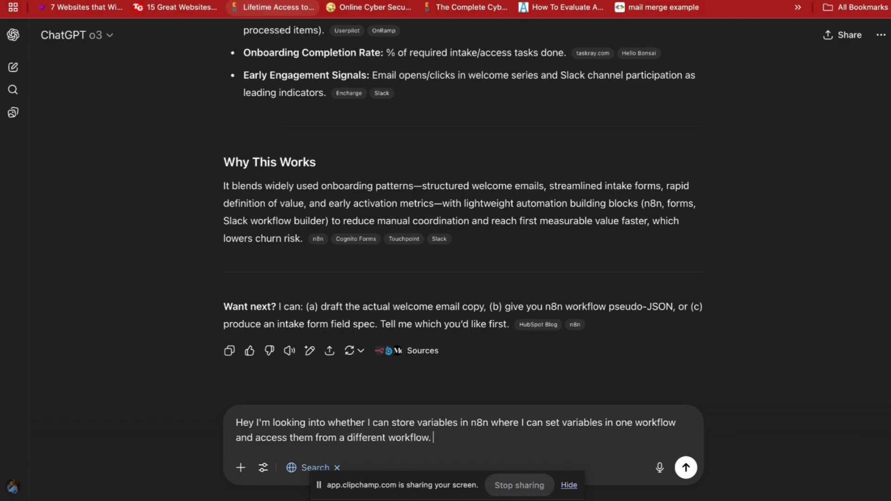
text( WDYT)
key(Return)
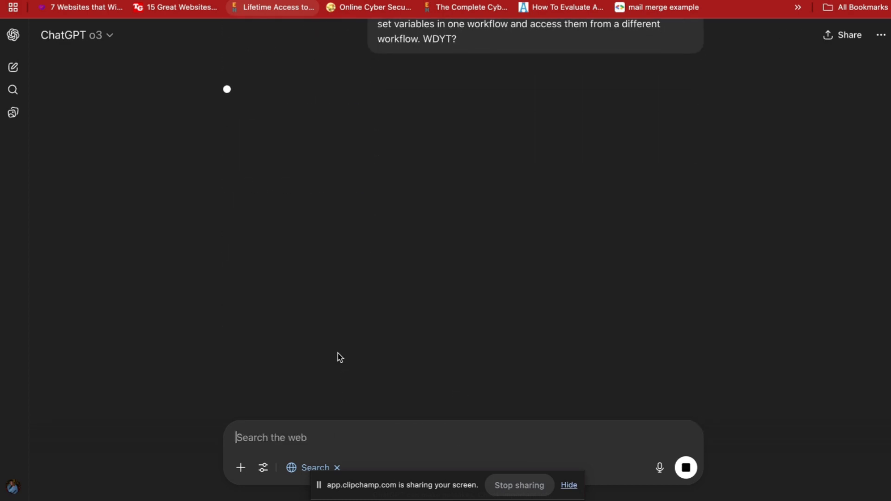
key(ctrl+Right)
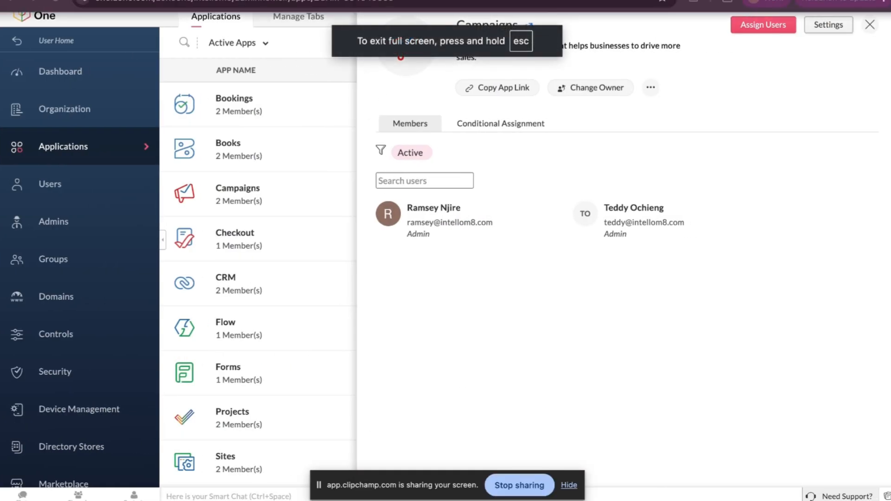
Switch to the Blank Slate notes and read ideas 2 and 3 on the webhook and encoding.
key(ctrl+Right)
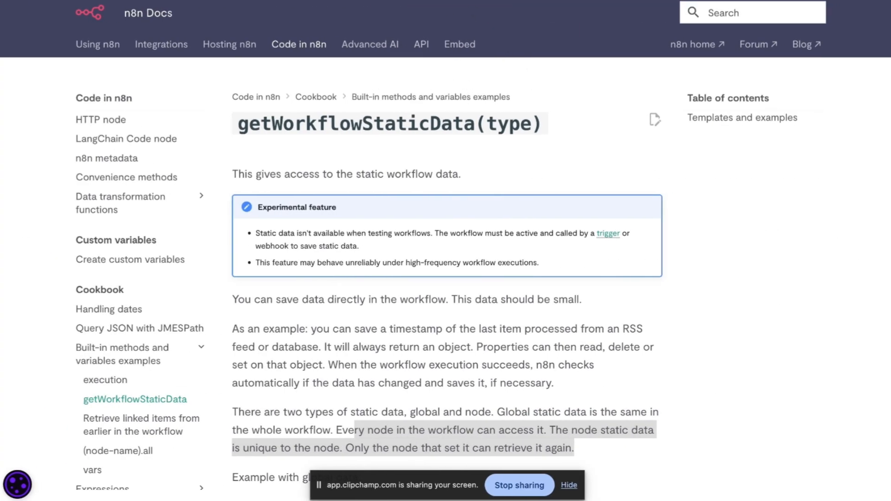
key(ctrl+Right)
click(347, 226)
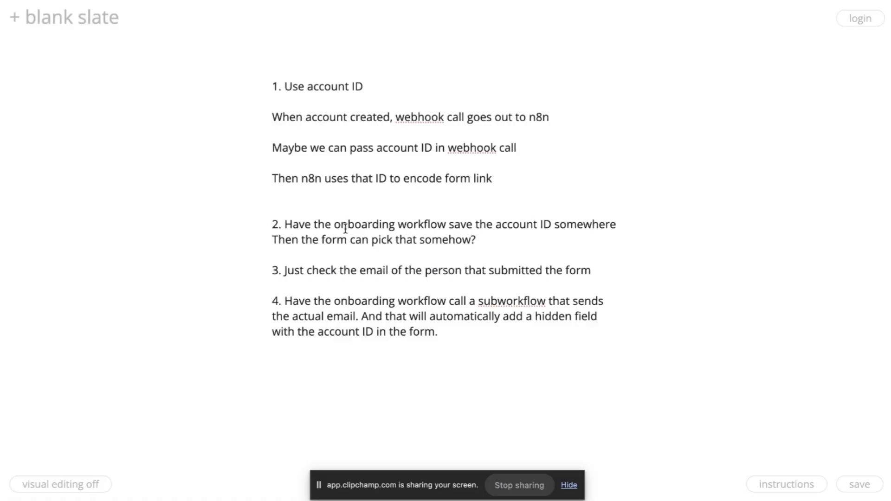
click(477, 257)
double_click(461, 147)
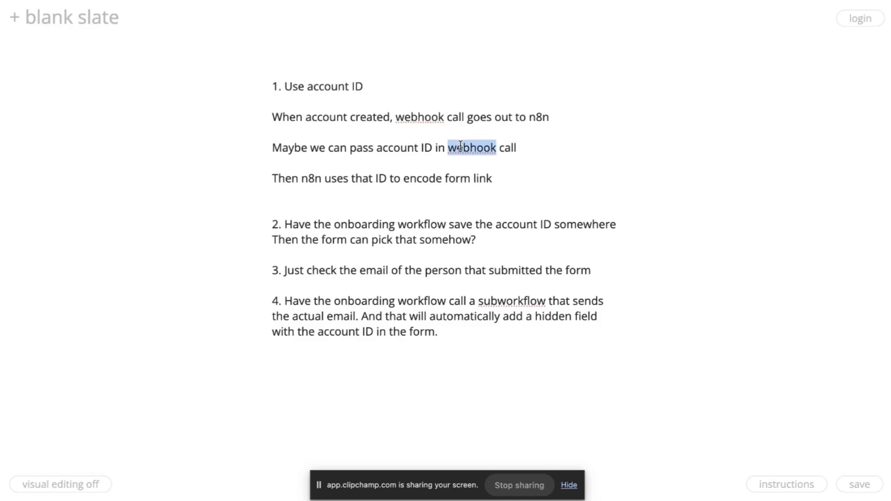
click(438, 180)
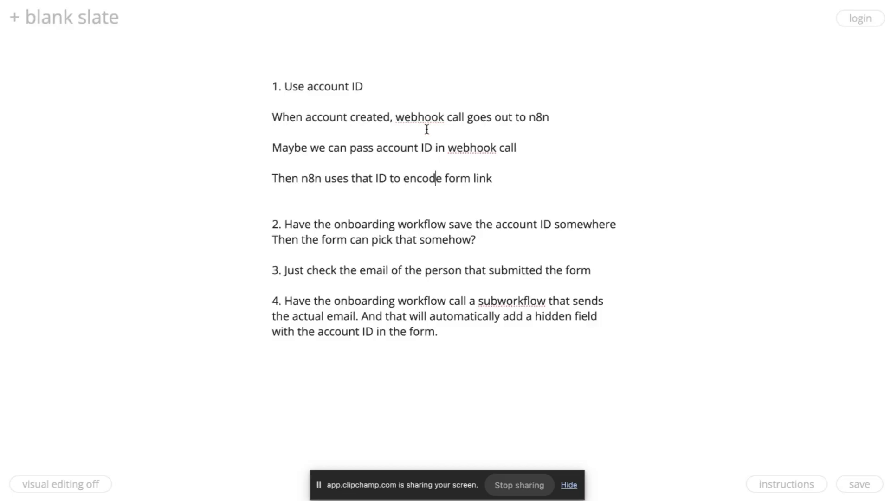
Check ChatGPT for a reply, then review idea 3's email wording and the account ID lines.
key(ctrl+Left)
key(ctrl+Left)
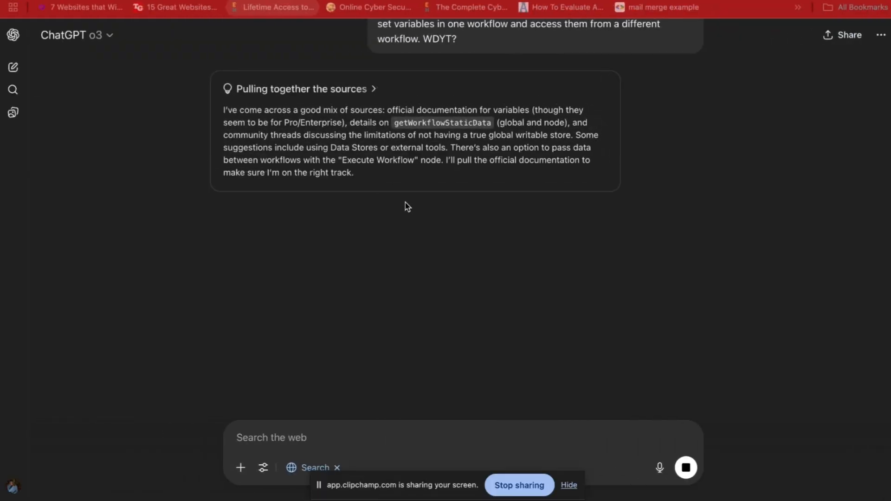
key(ctrl+Right)
key(ctrl+Right)
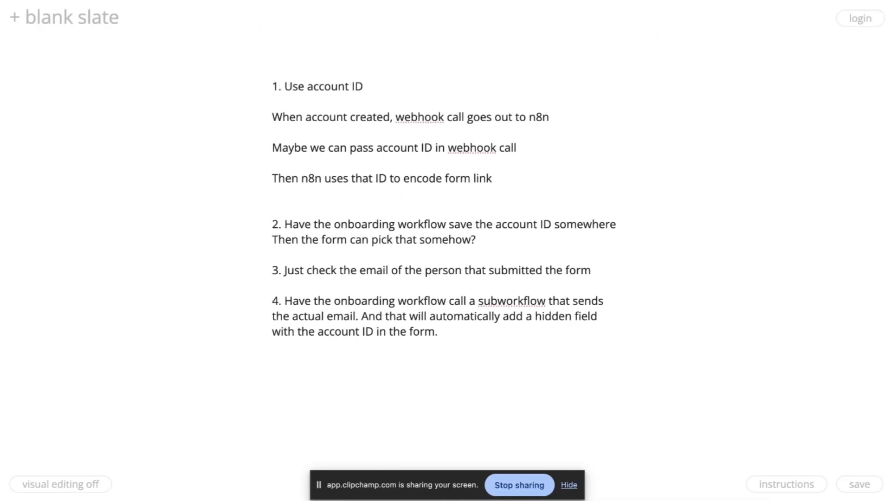
mouse_move(445, 0)
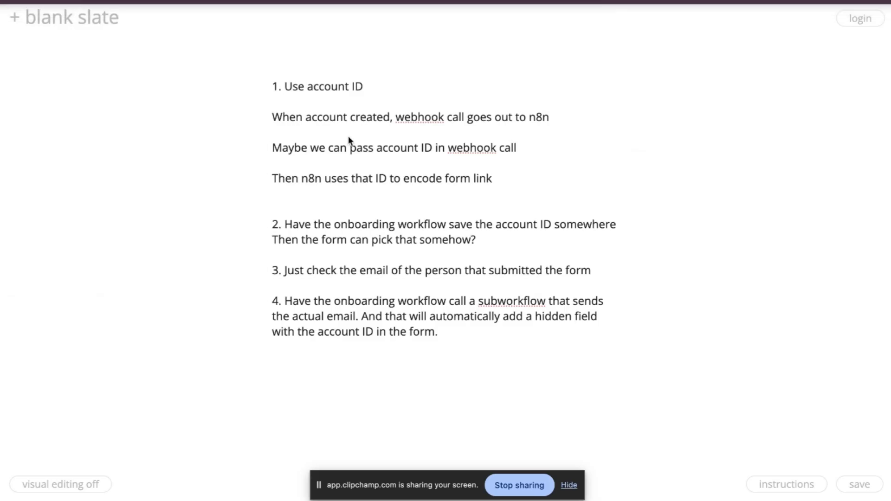
click(304, 272)
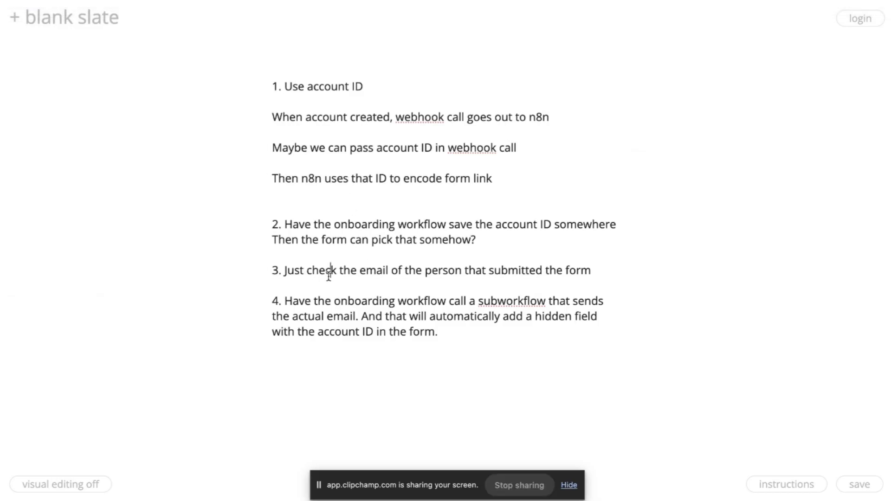
drag(359, 272, 396, 272)
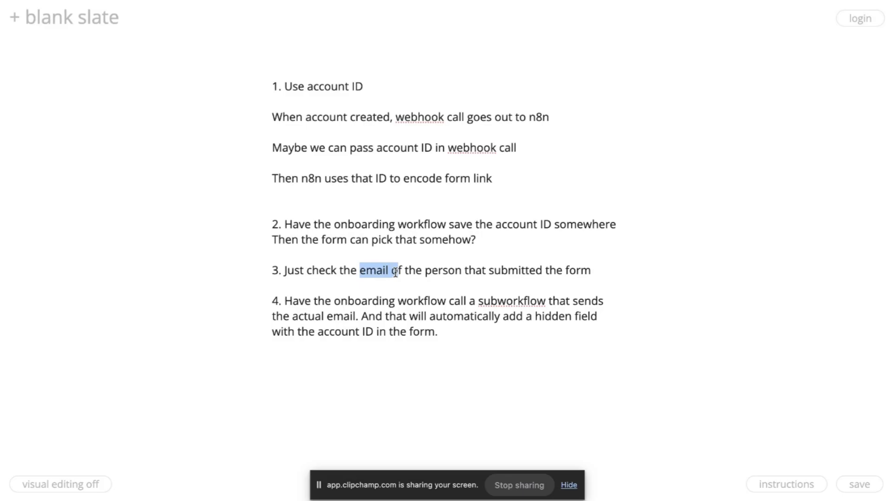
click(417, 117)
click(400, 148)
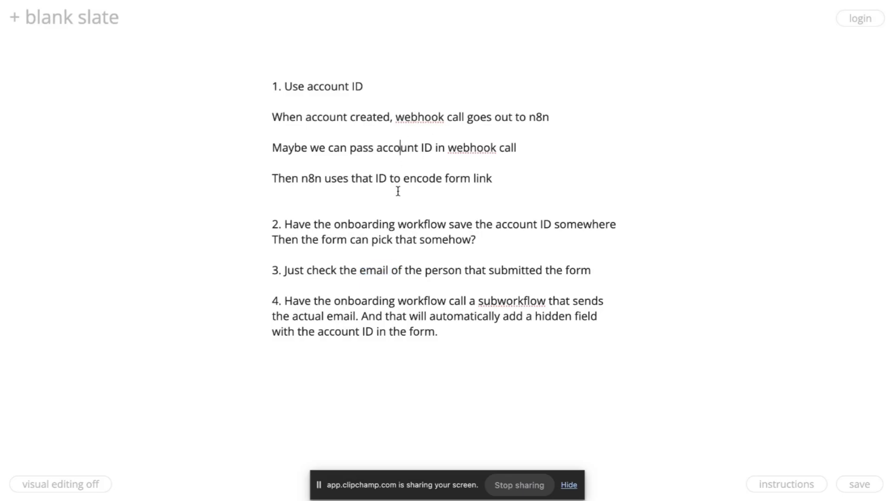
click(394, 180)
drag(360, 273, 414, 269)
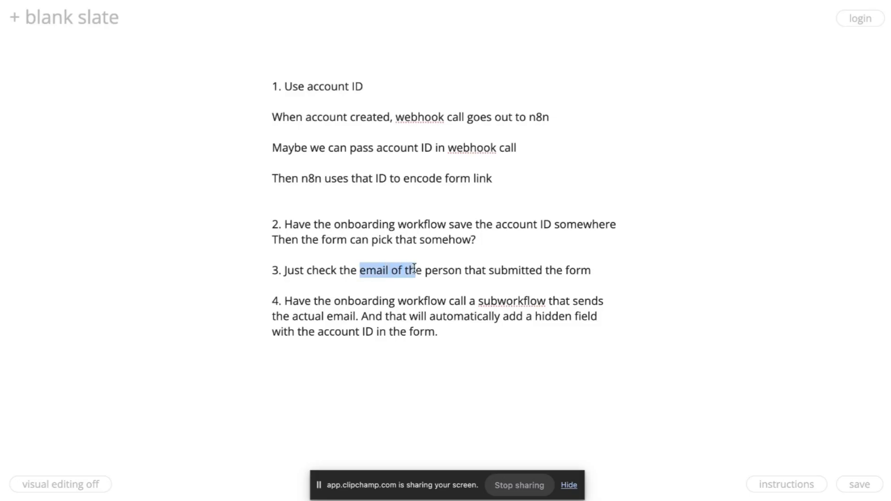
click(330, 114)
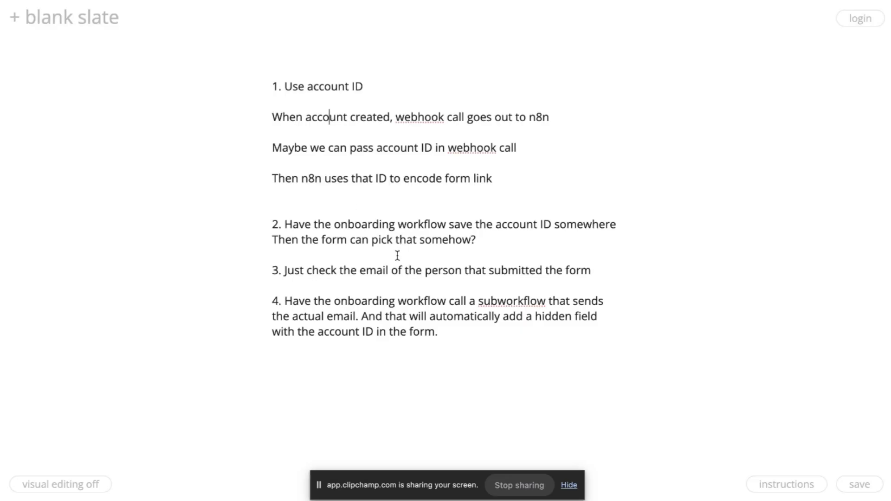
click(382, 270)
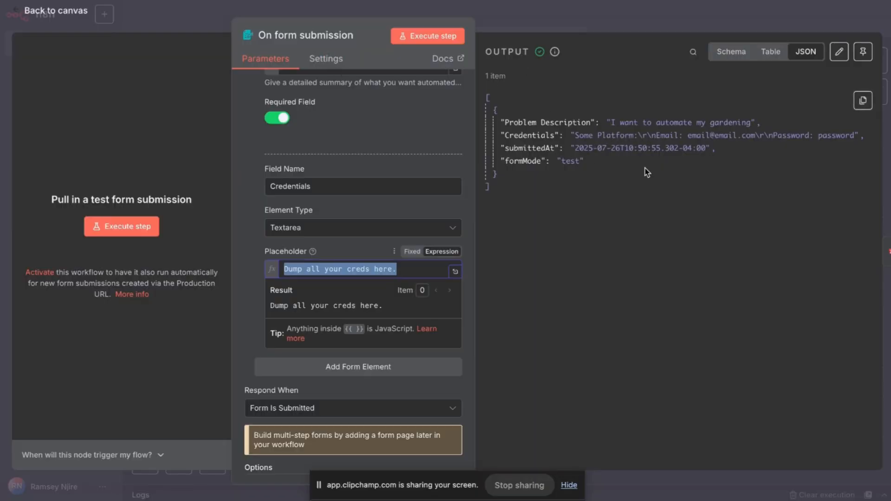
Reopen the On form submission trigger and add an Email field of element type Email.
click(519, 3)
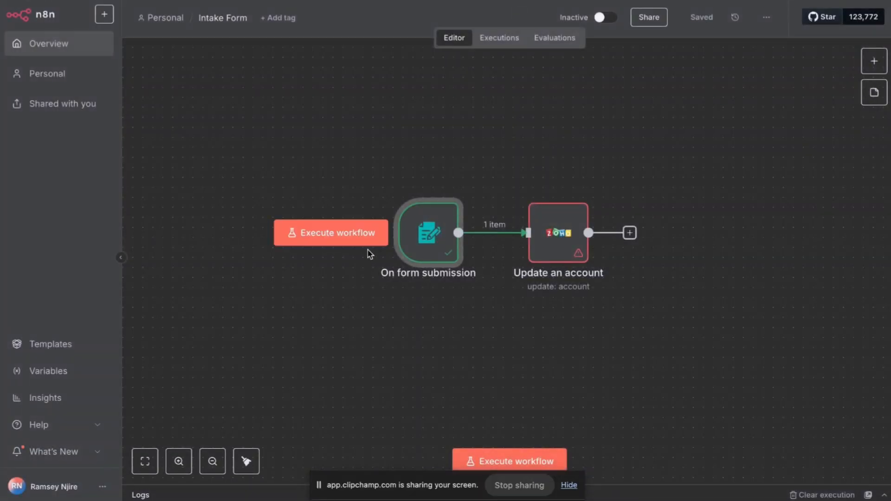
double_click(430, 258)
scroll(432, 272, down, 10)
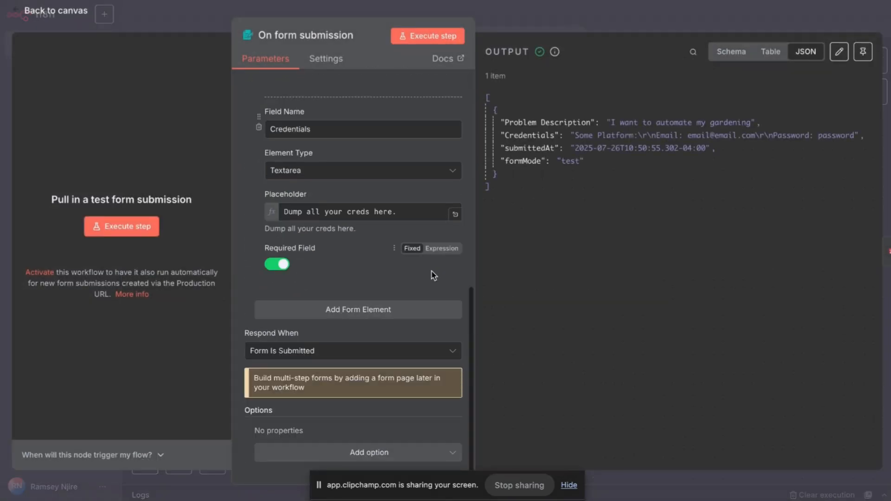
click(400, 319)
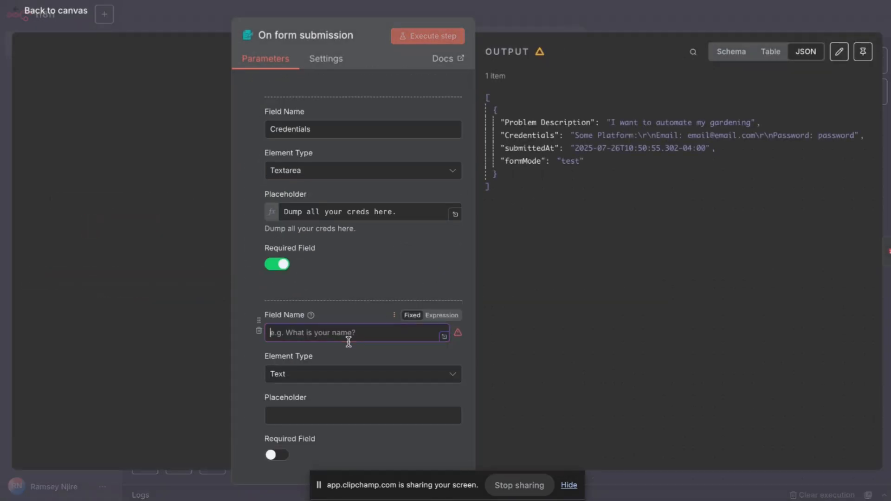
text(Email)
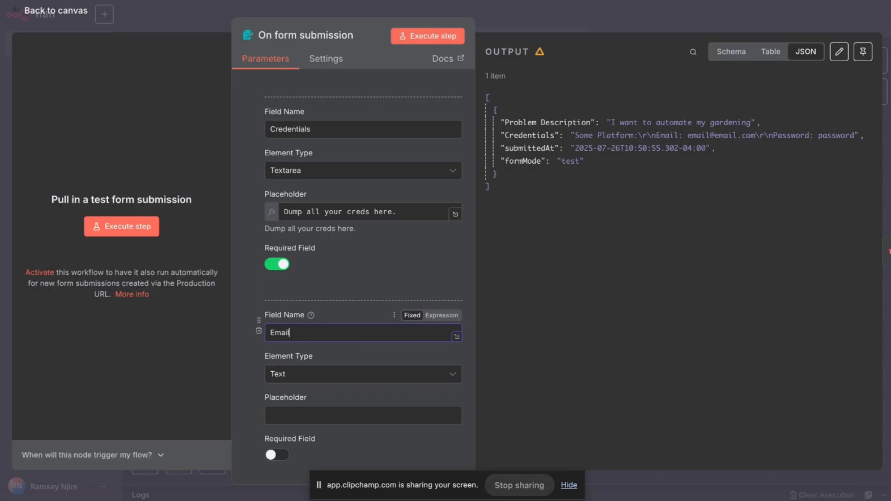
scroll(336, 368, down, 4)
click(340, 184)
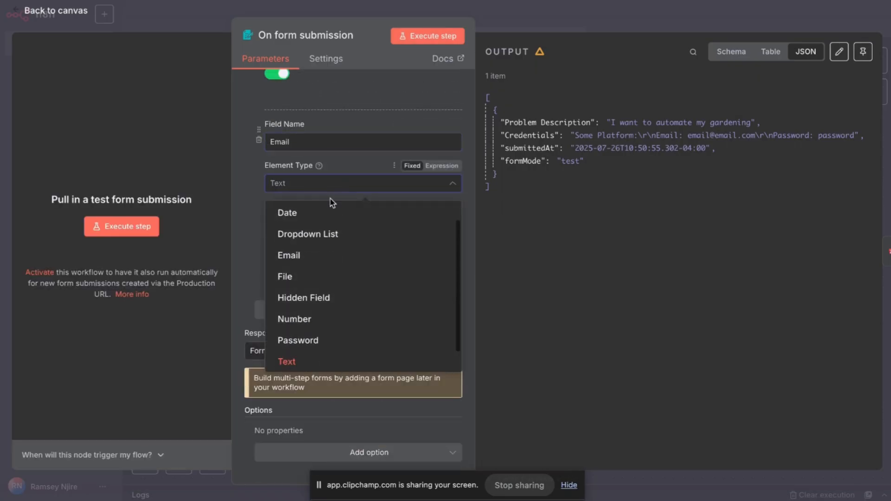
scroll(338, 301, up, 1)
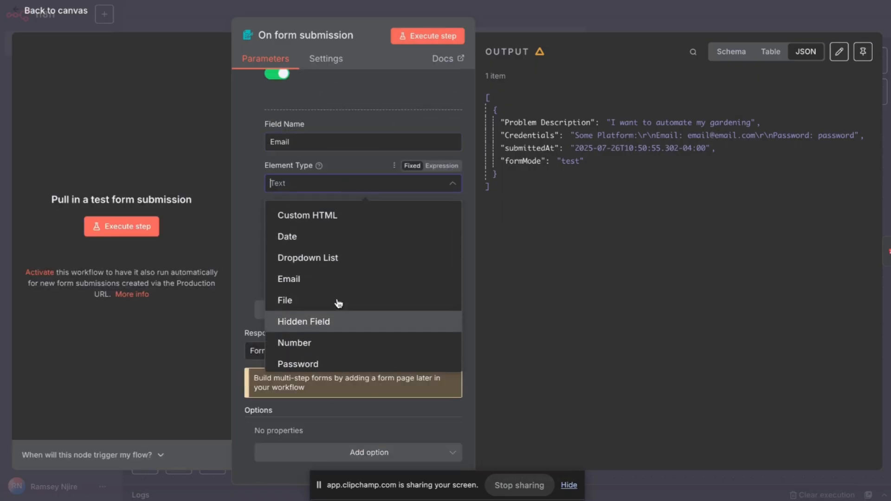
scroll(338, 302, up, 1)
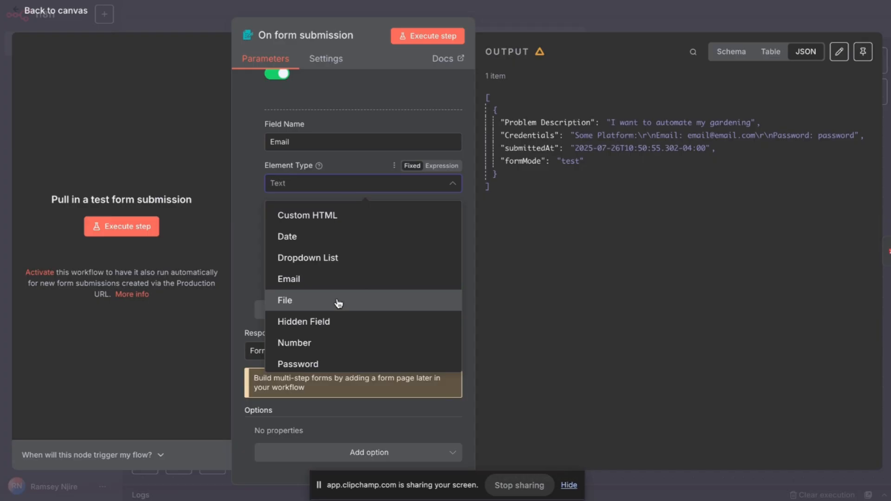
click(325, 280)
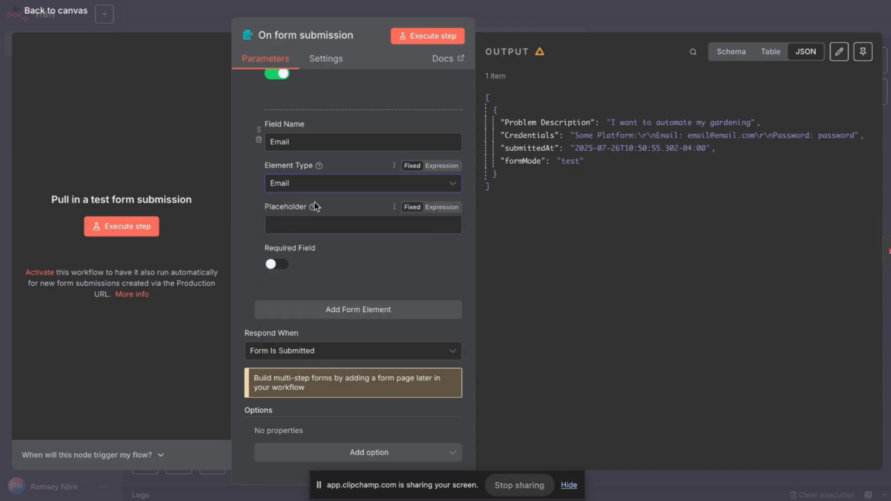
Give the Email field the placeholder 'Enter your email address' and close the node settings.
click(312, 223)
text(Enter)
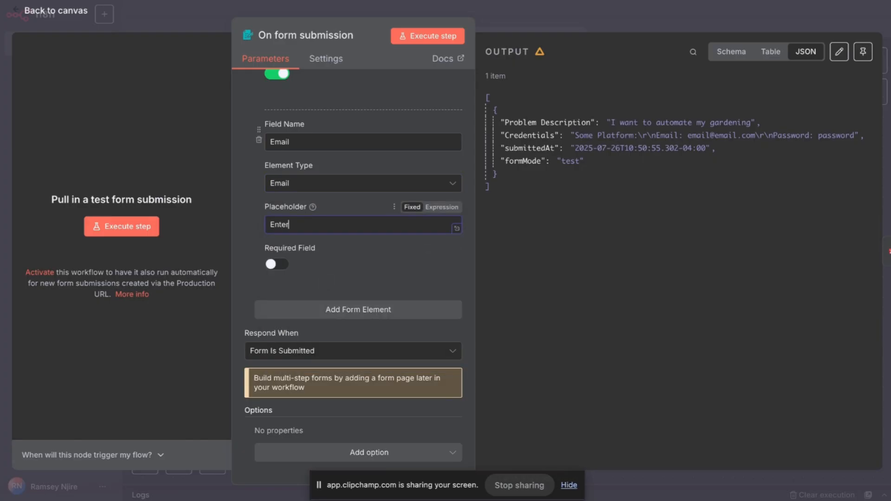
text( your )
text(office email add)
key(BackSpace)
key(BackSpace)
key(BackSpace)
key(BackSpace)
key(BackSpace)
key(BackSpace)
text(email address)
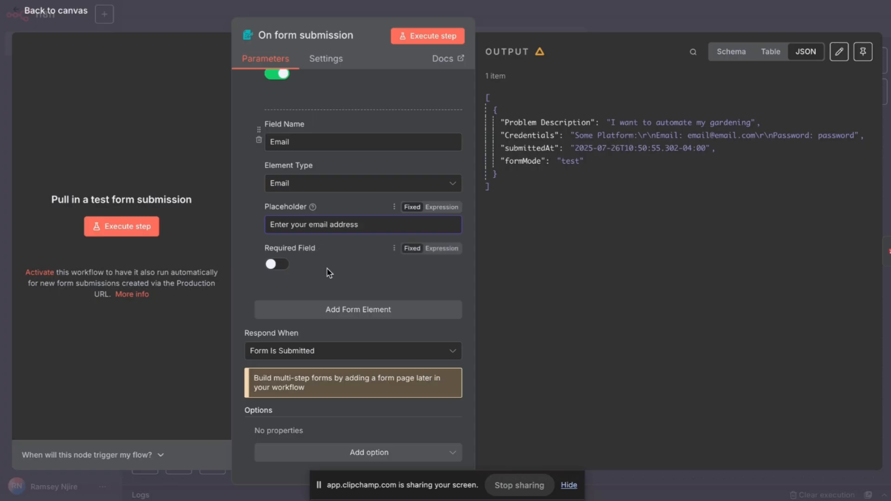
click(366, 281)
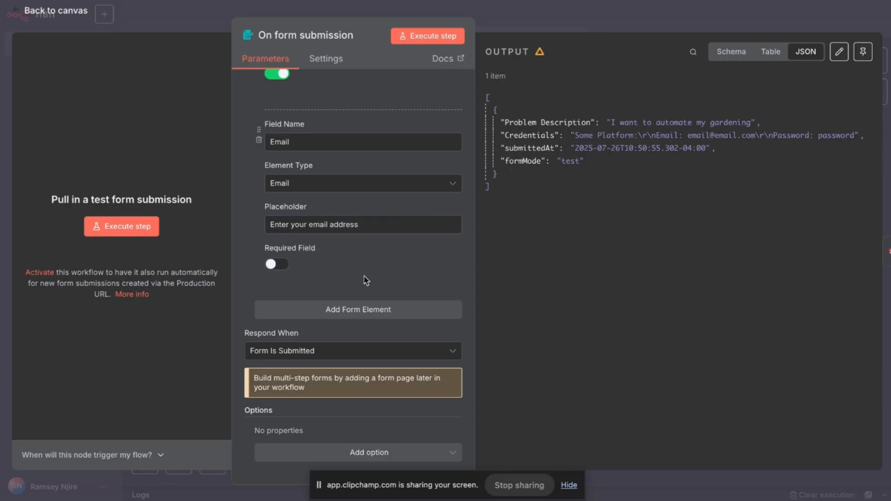
scroll(366, 280, up, 15)
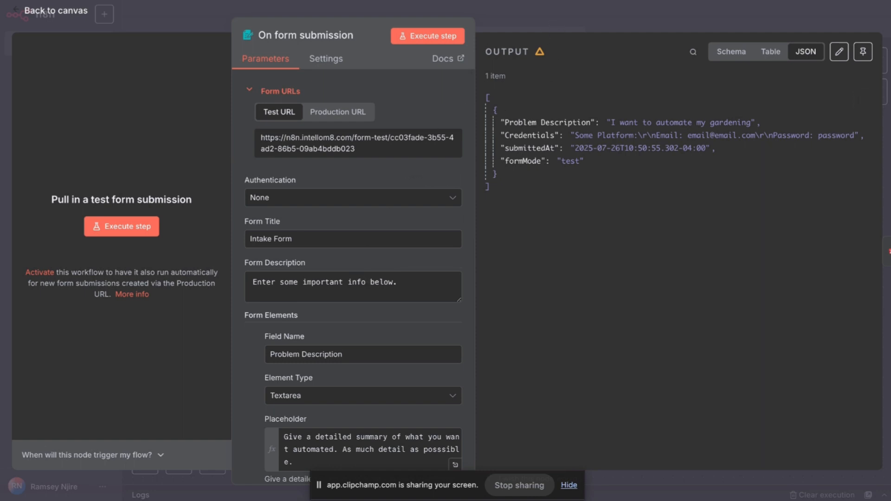
click(574, 14)
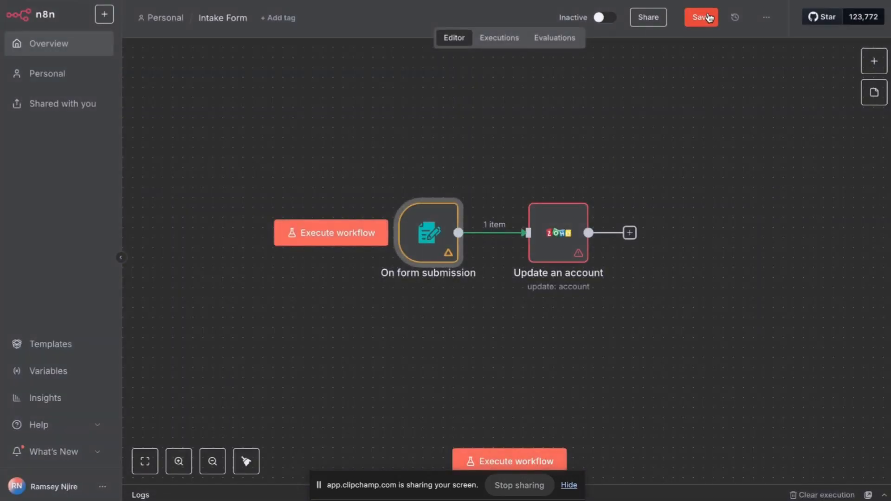
Delete the Zoho Update an account step, run the workflow, and enter a test email address.
click(570, 188)
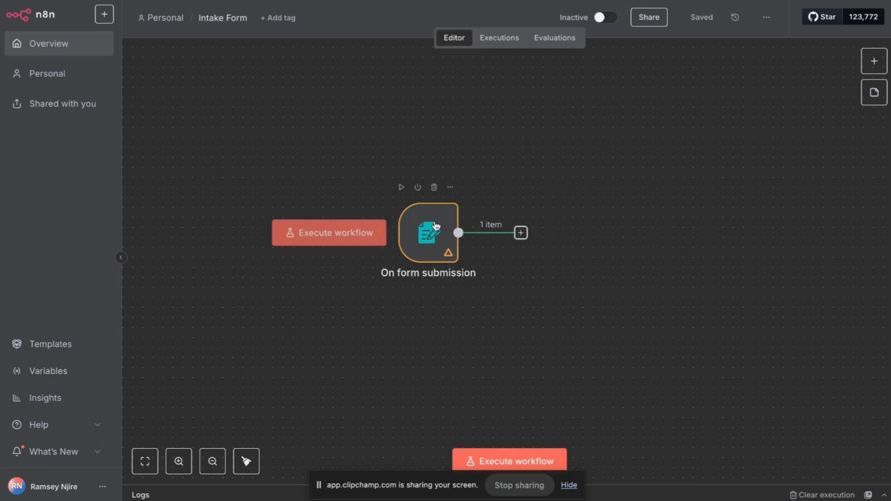
click(370, 232)
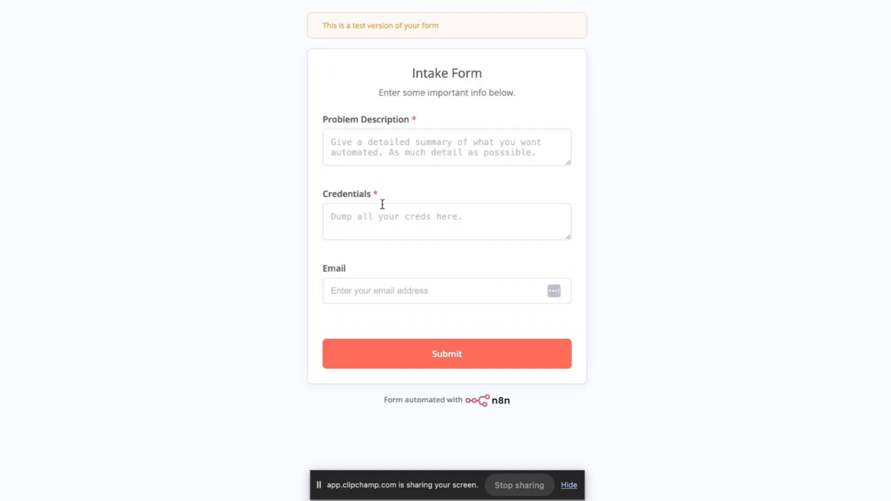
click(378, 298)
text(a)
key(BackSpace)
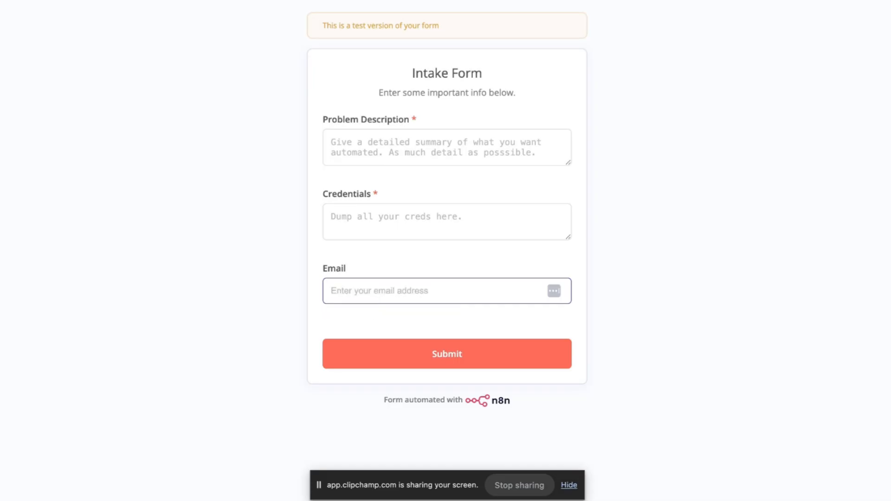
text(f)
key(BackSpace)
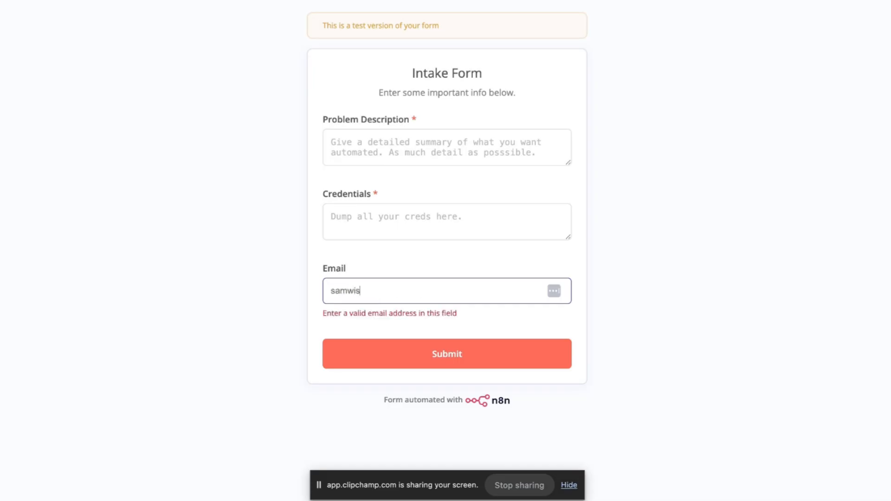
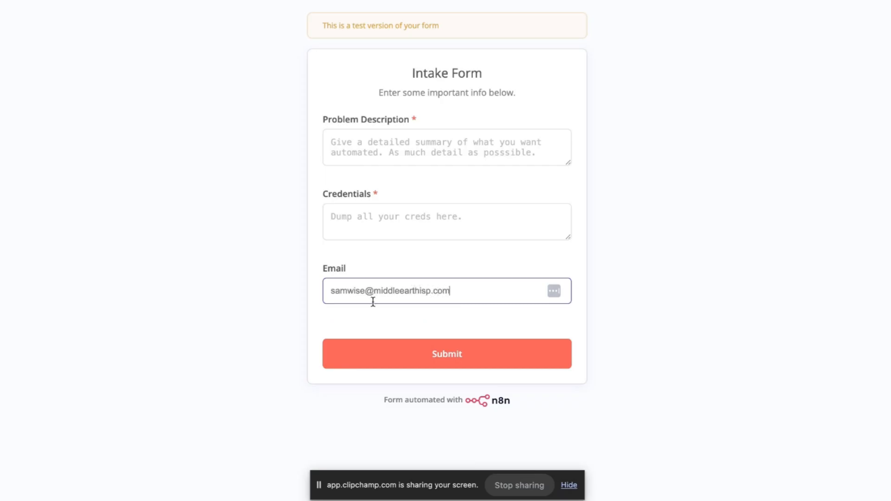
click(382, 216)
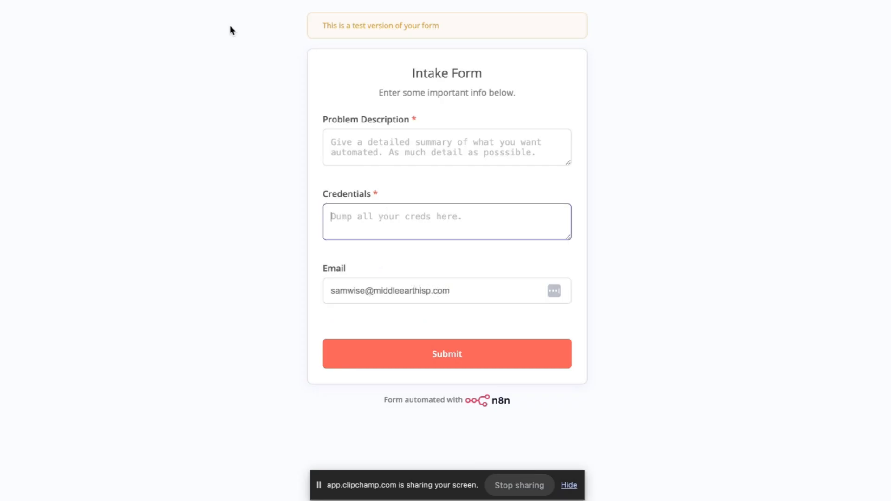
Fill in sample credentials and the problem 'I need an automation for my gardening', then submit.
click(227, 1)
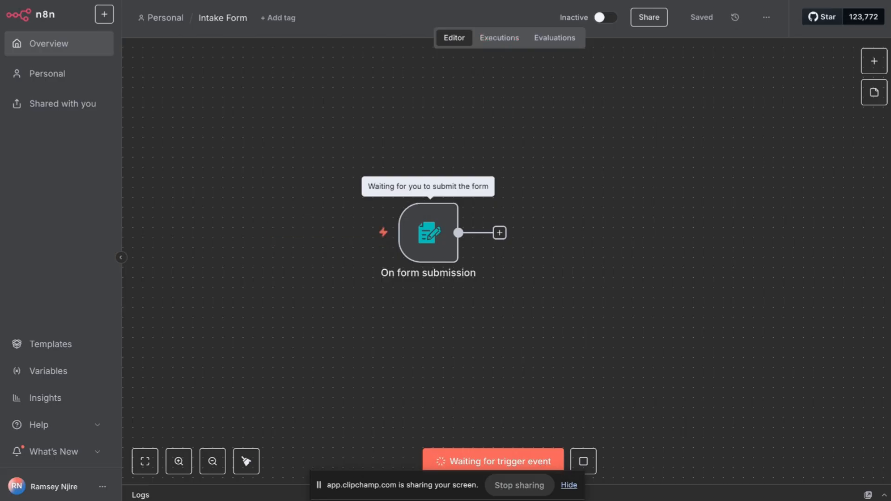
click(302, 0)
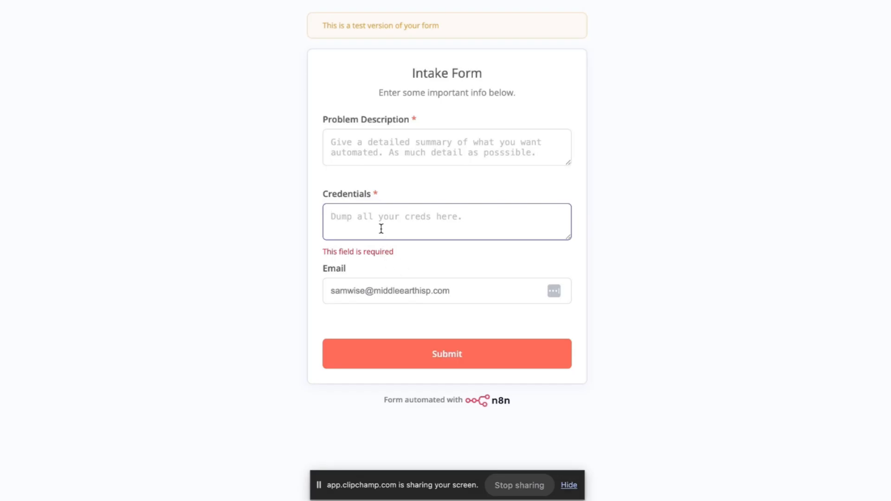
text(Some Plar)
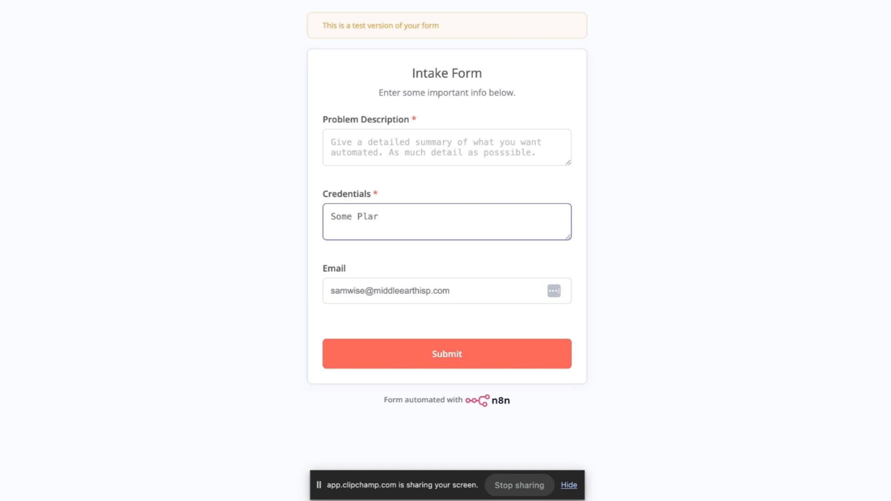
text(oftform:)
key(Return)
key(Return)
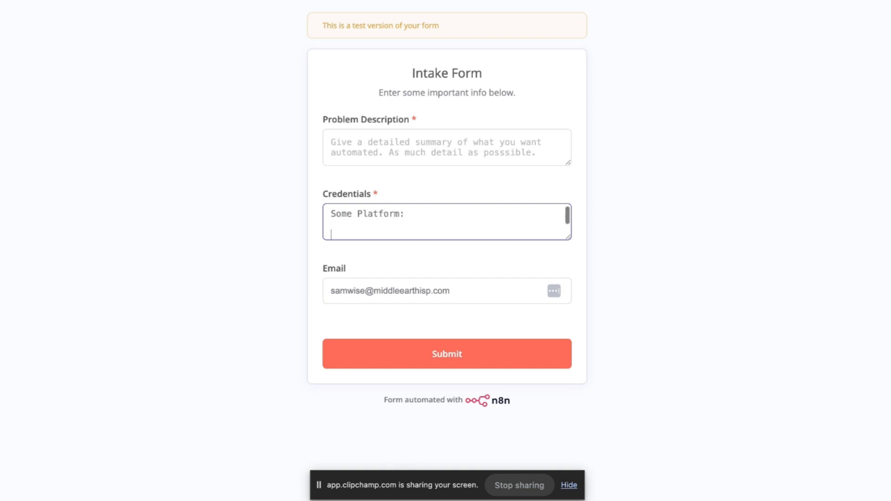
text(email: email)
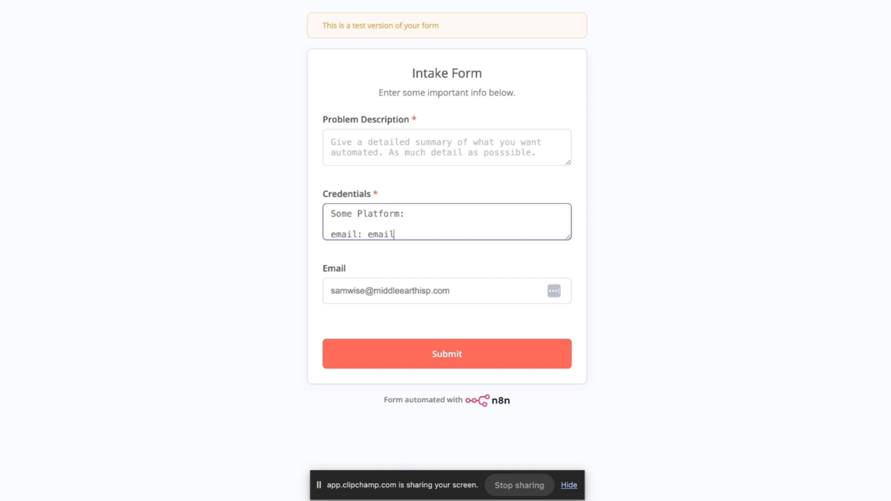
text(@email.com)
key(Return)
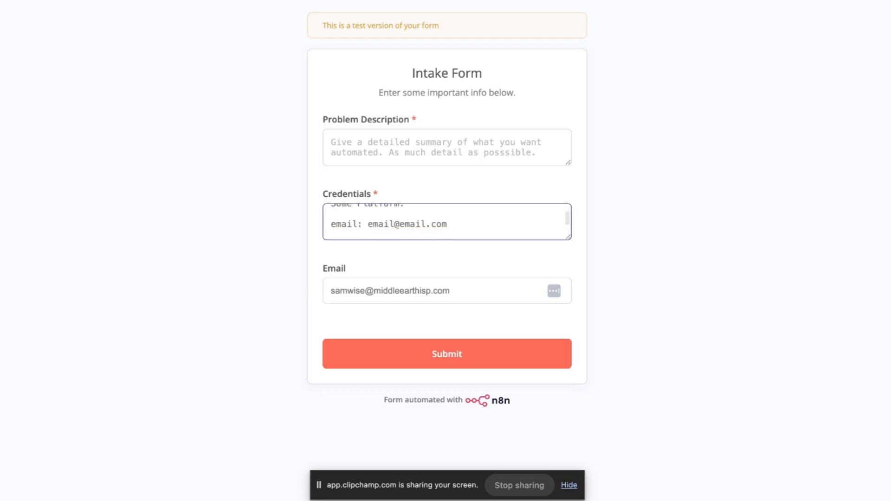
text(passwo)
text(rdf)
text( password)
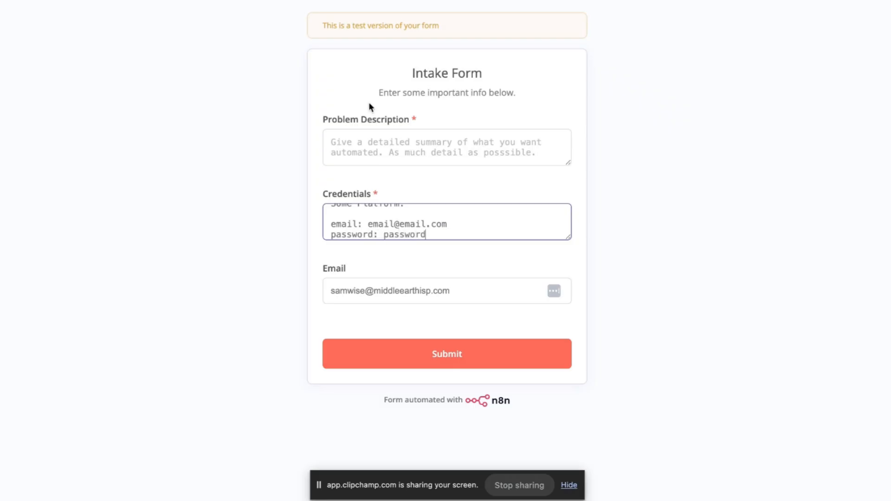
click(358, 145)
text(I need )
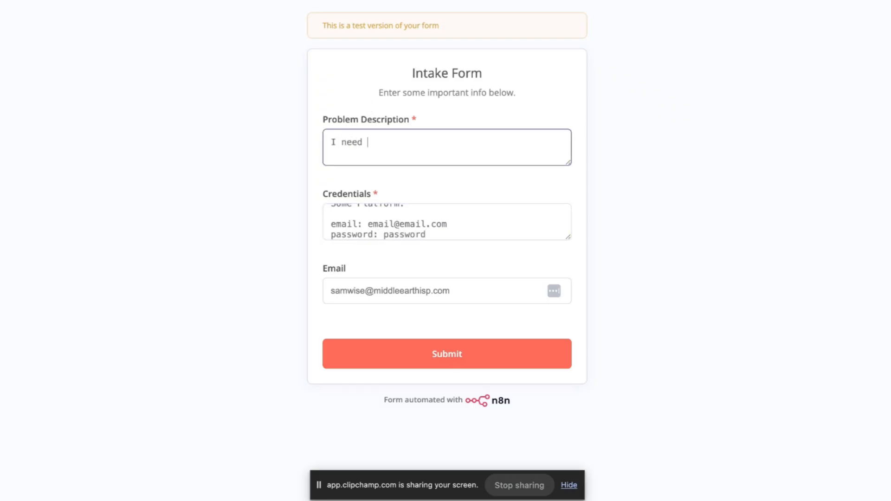
text(an automation for my)
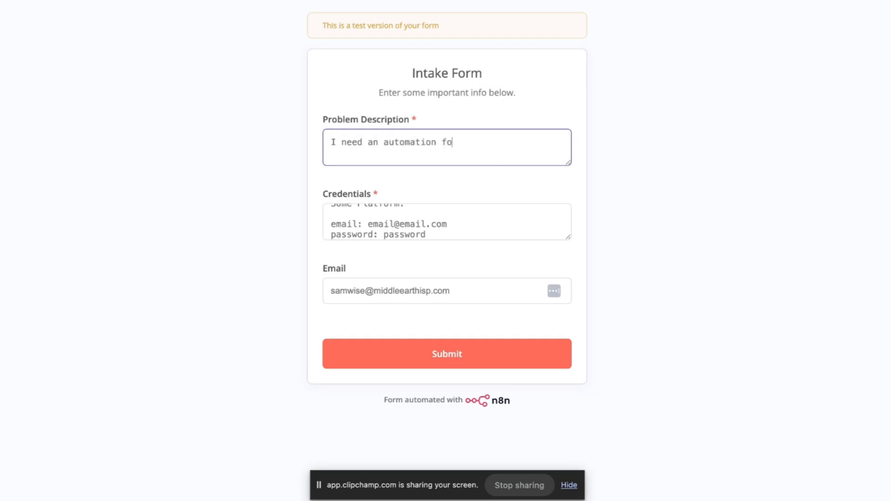
text( gardening.)
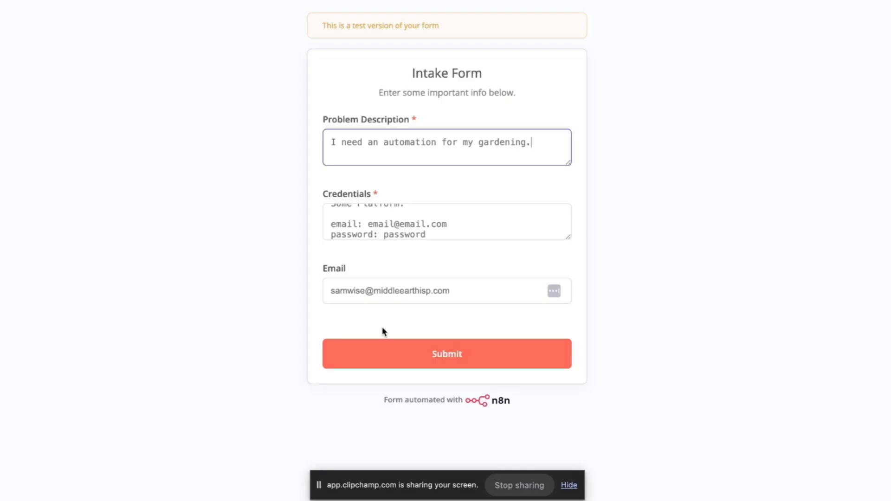
click(389, 357)
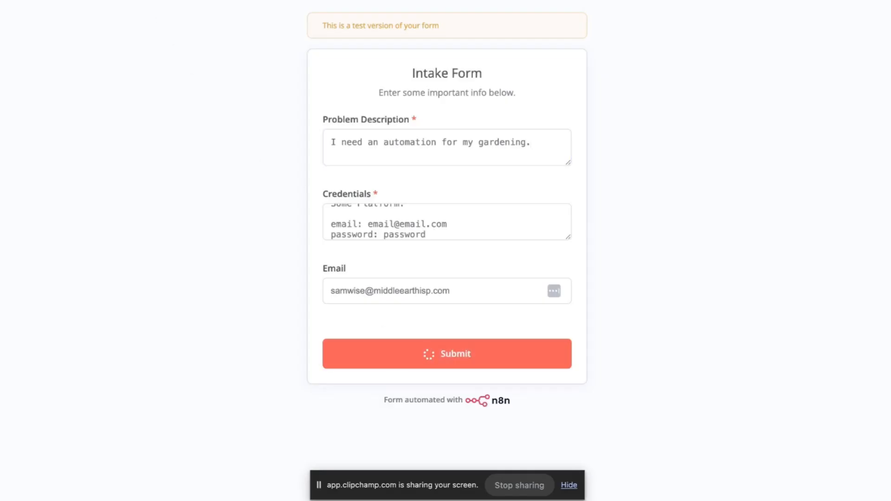
Inspect the On form submission trigger's output from the test submission.
click(197, 1)
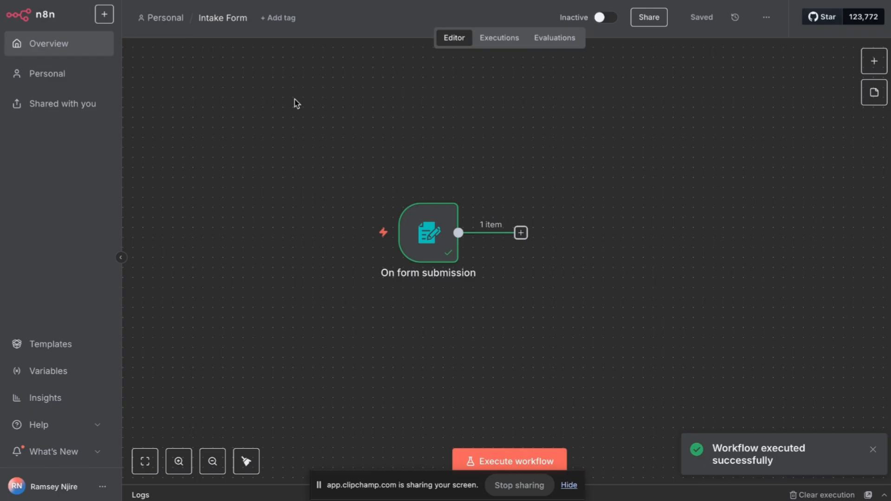
double_click(424, 239)
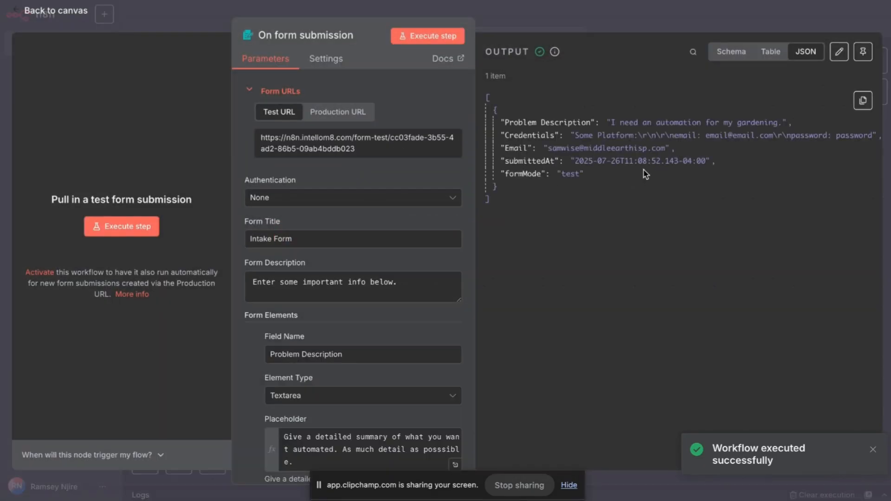
click(633, 20)
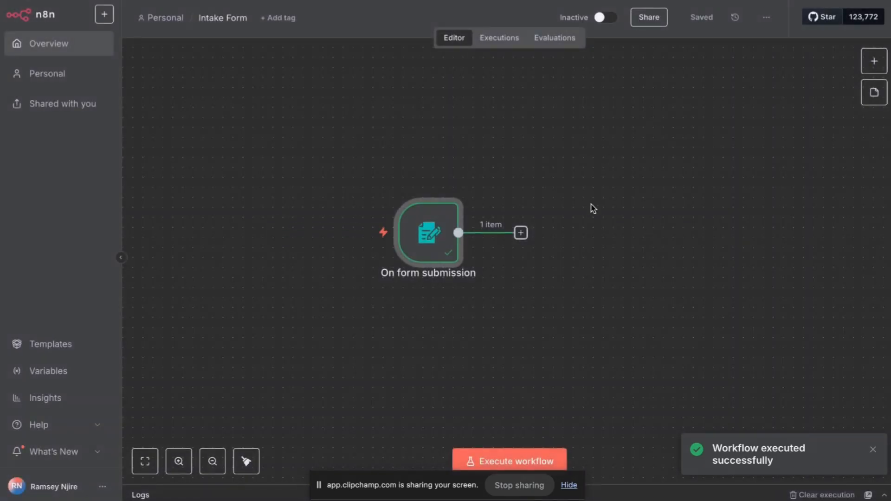
Add a Zoho CRM 'Get an account' step after the trigger, then delete it.
click(521, 233)
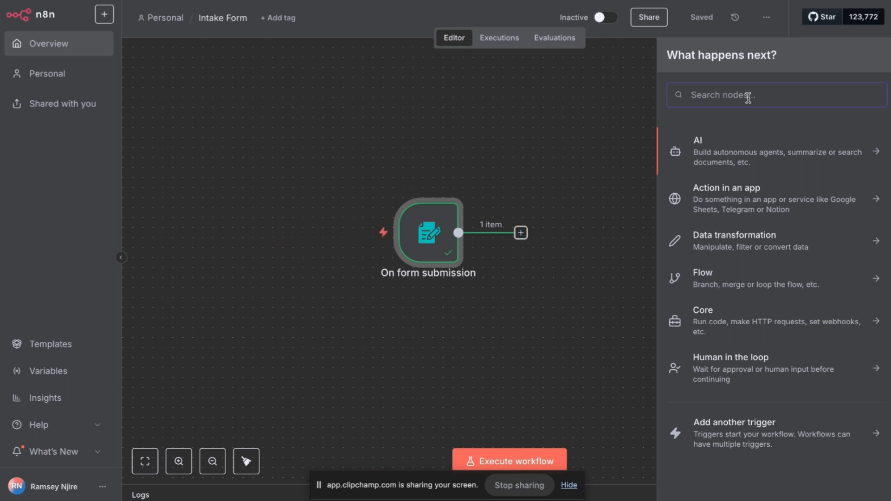
text(zohor)
click(756, 145)
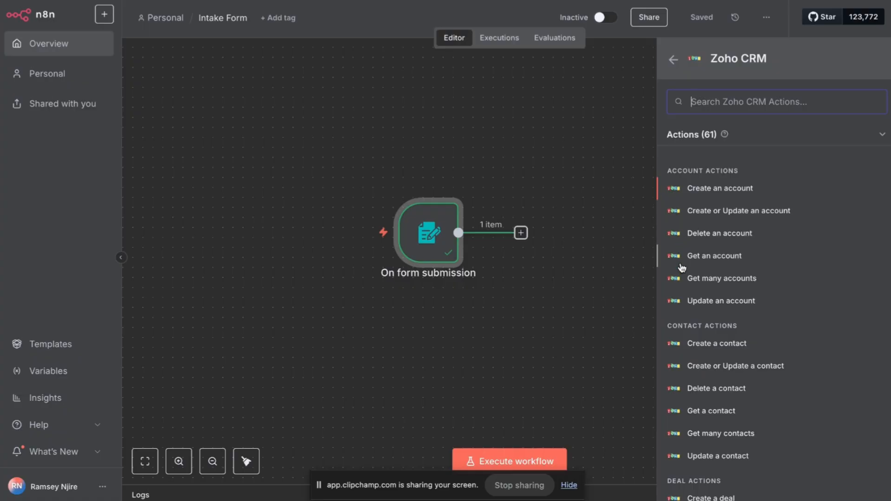
click(722, 259)
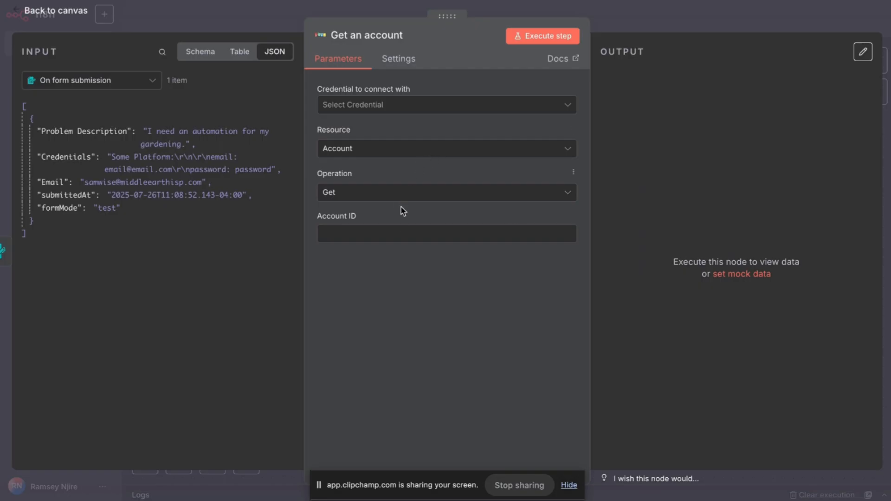
click(400, 231)
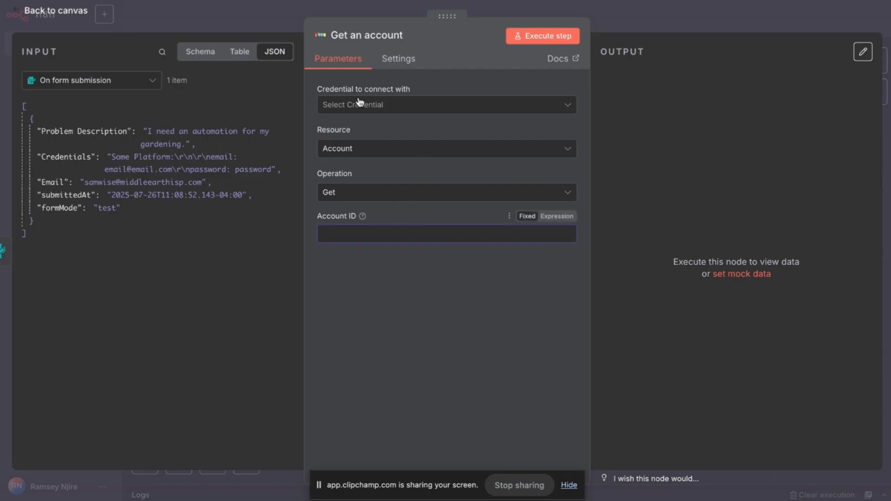
click(270, 12)
click(568, 191)
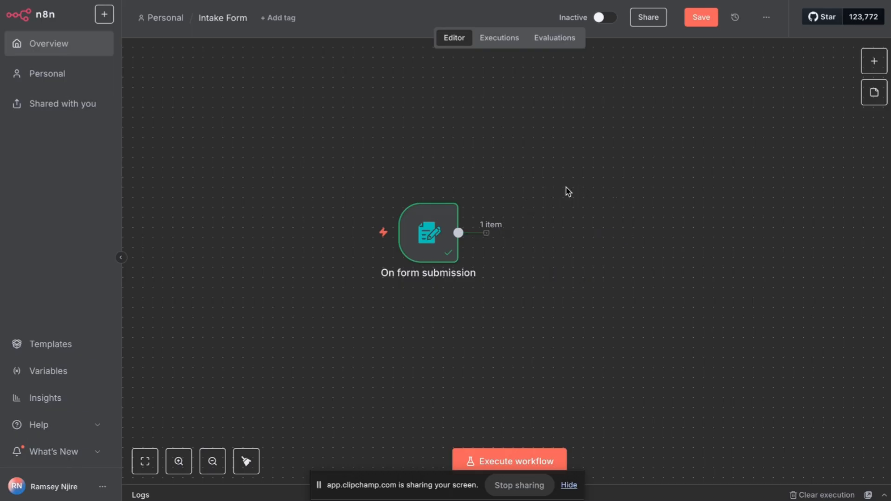
Save the Intake Form workflow and search Google for 'zohocrm api' in a new tab.
click(521, 233)
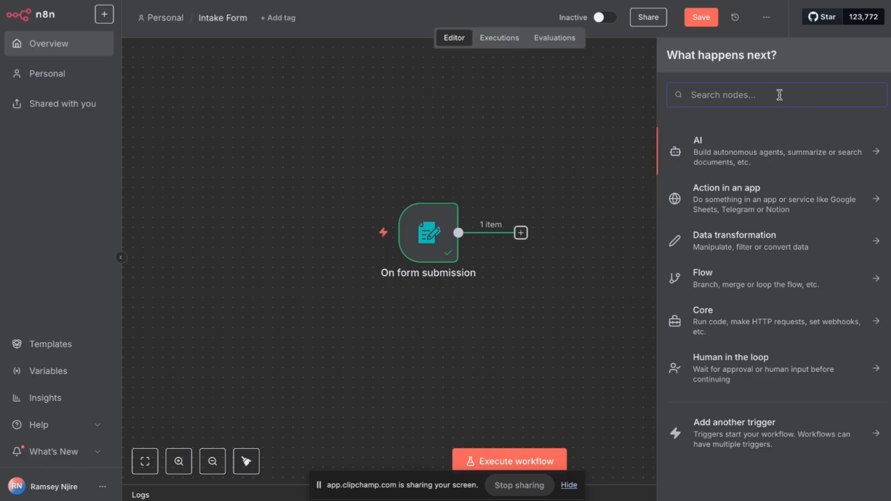
click(703, 19)
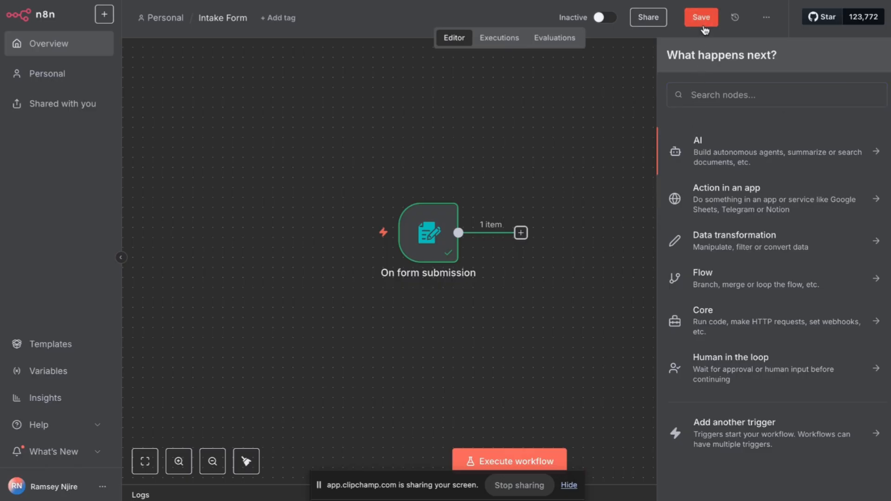
right_click(147, 0)
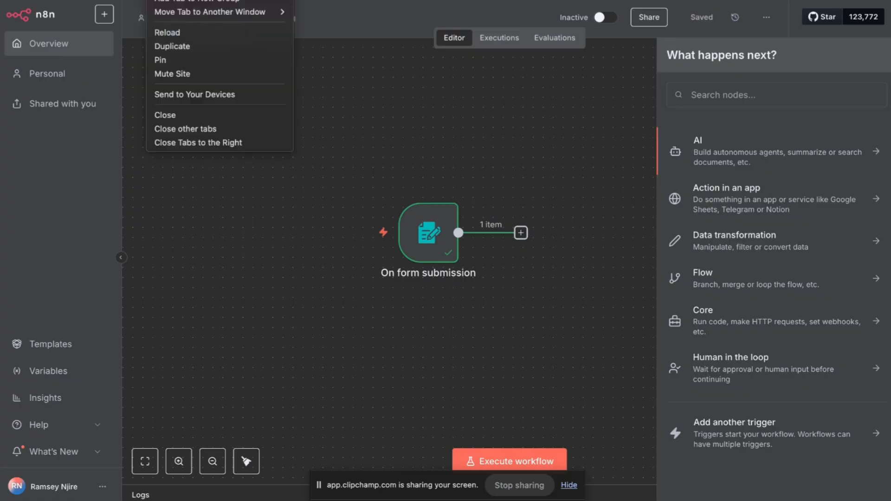
click(241, 0)
text(zoh)
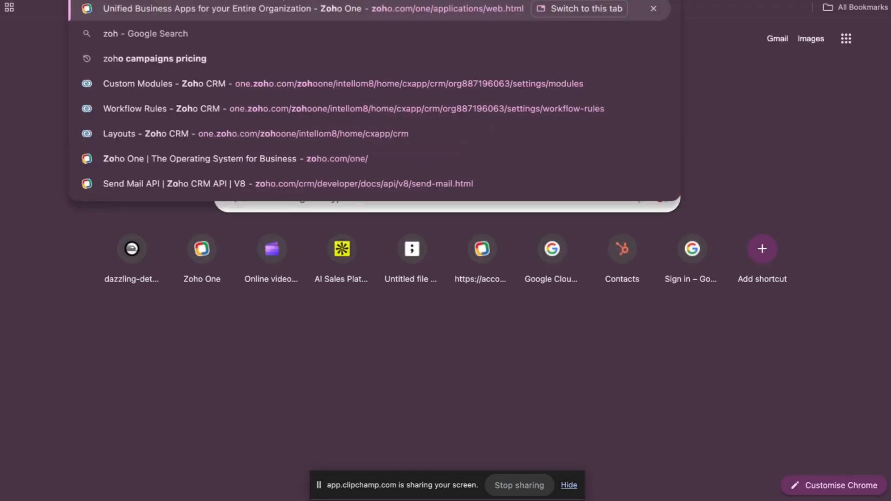
text(ocrm api)
key(Return)
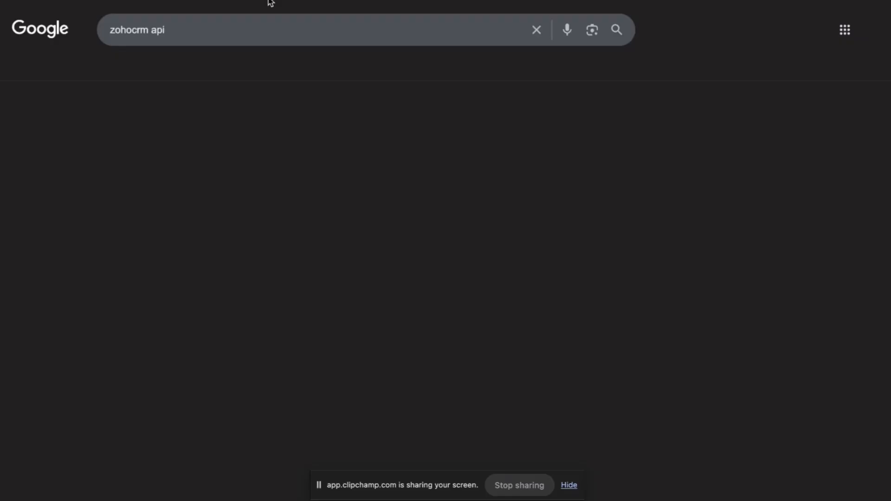
click(146, 0)
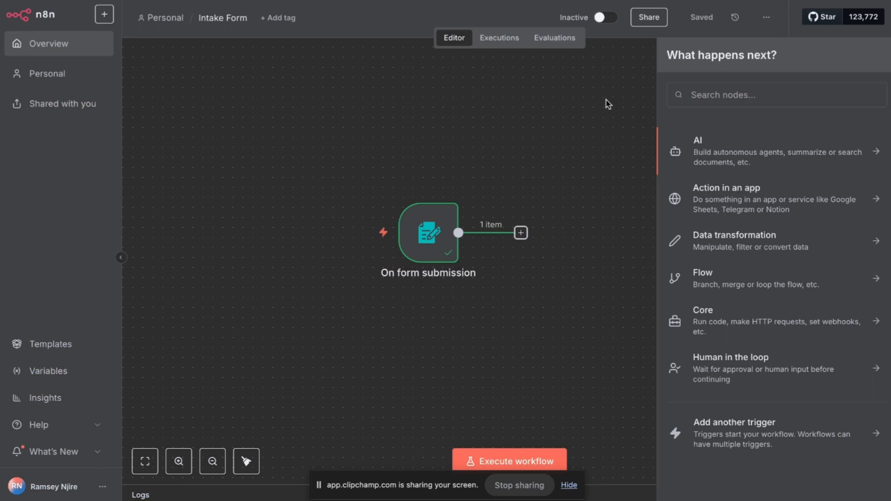
Glance at the zohocrm api results, then read ChatGPT's answer listing $vars and $env.
click(197, 0)
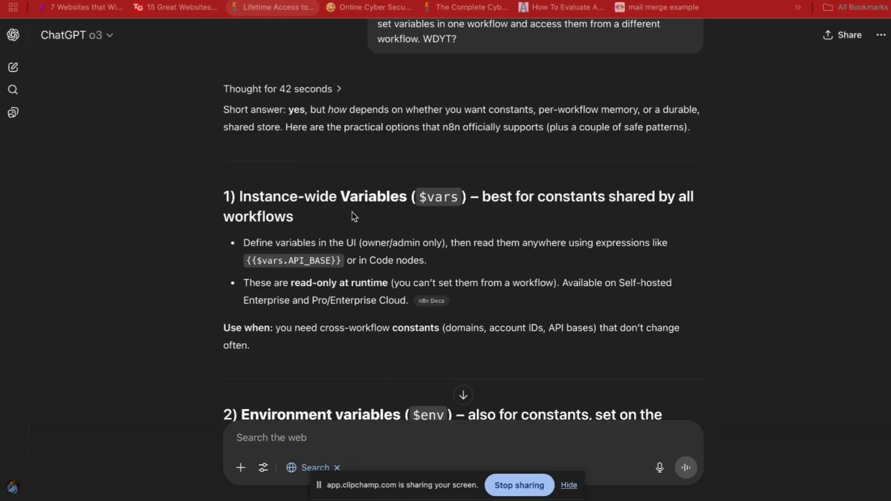
scroll(354, 216, down, 2)
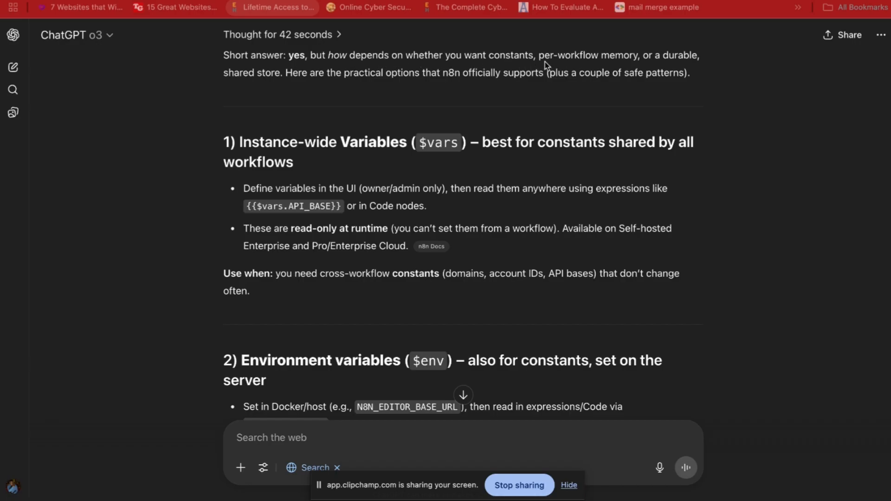
scroll(318, 122, down, 2)
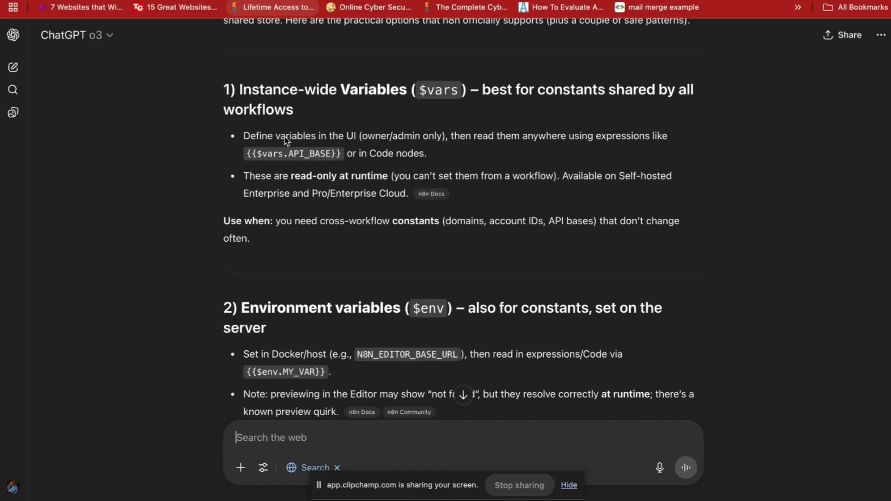
drag(244, 137, 424, 156)
scroll(366, 146, down, 1)
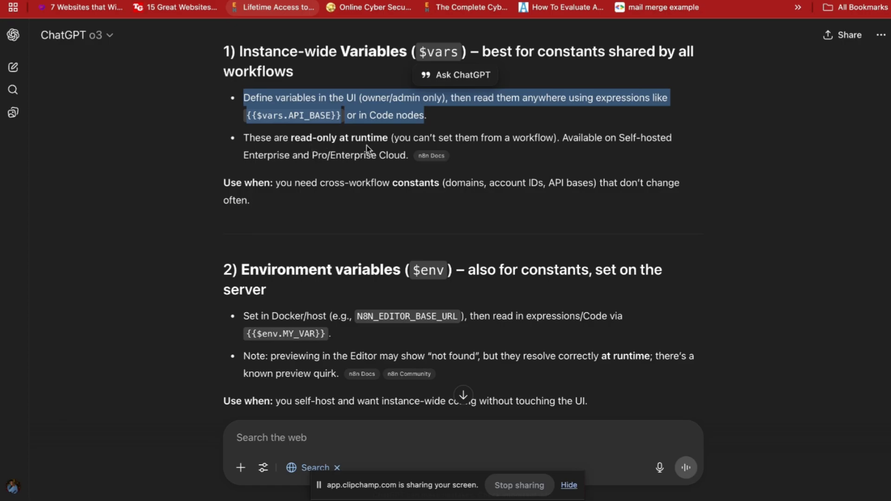
scroll(364, 150, down, 1)
drag(273, 120, 397, 135)
scroll(398, 135, down, 2)
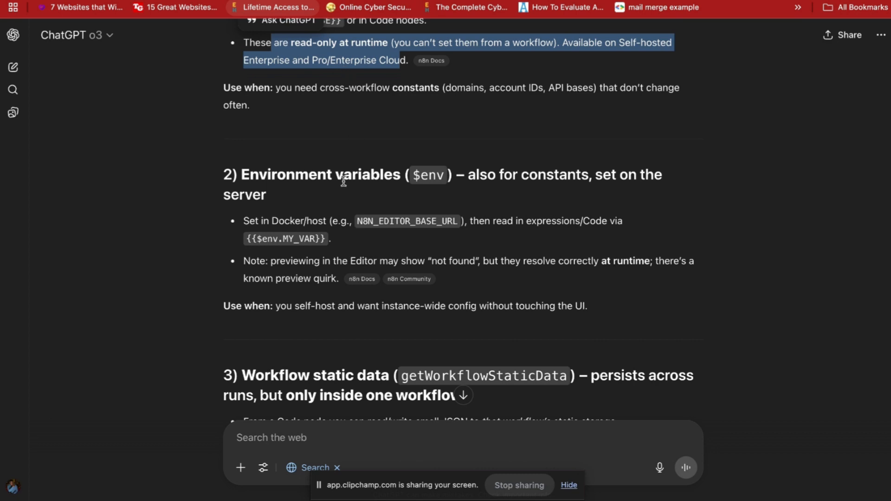
scroll(343, 181, down, 2)
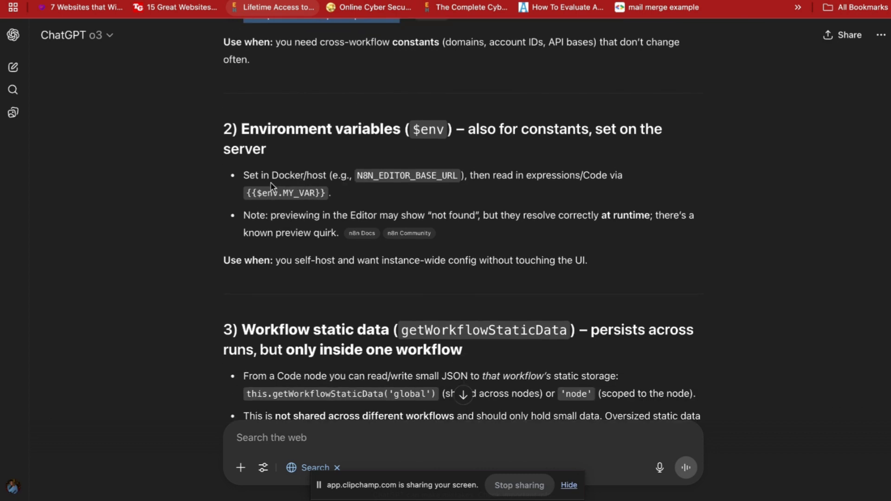
drag(262, 178, 476, 188)
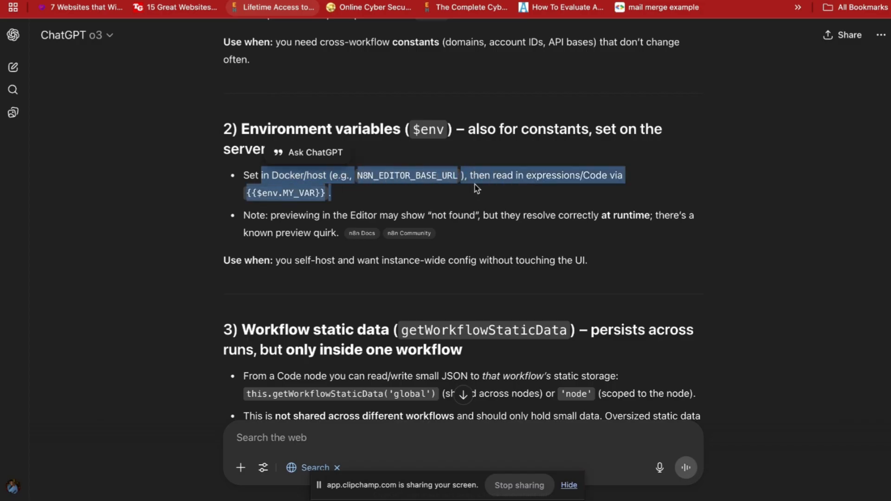
scroll(476, 188, down, 3)
click(282, 146)
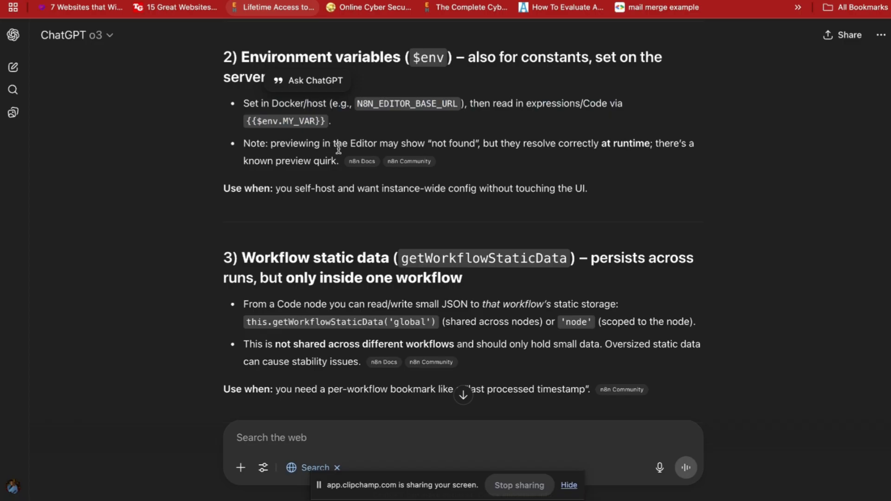
drag(306, 143, 335, 159)
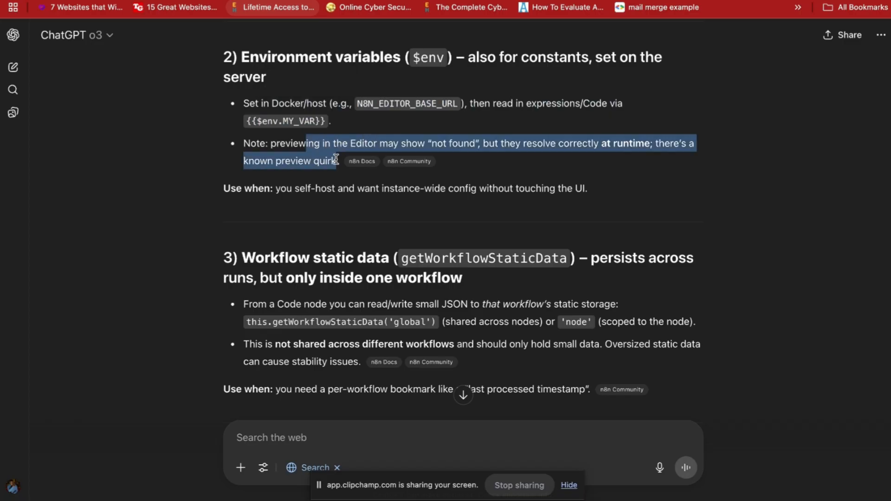
scroll(336, 160, down, 3)
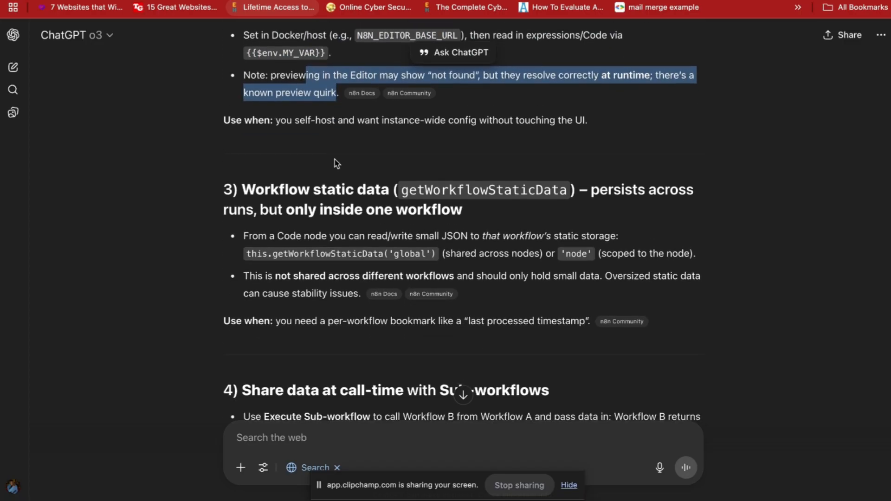
scroll(337, 164, down, 1)
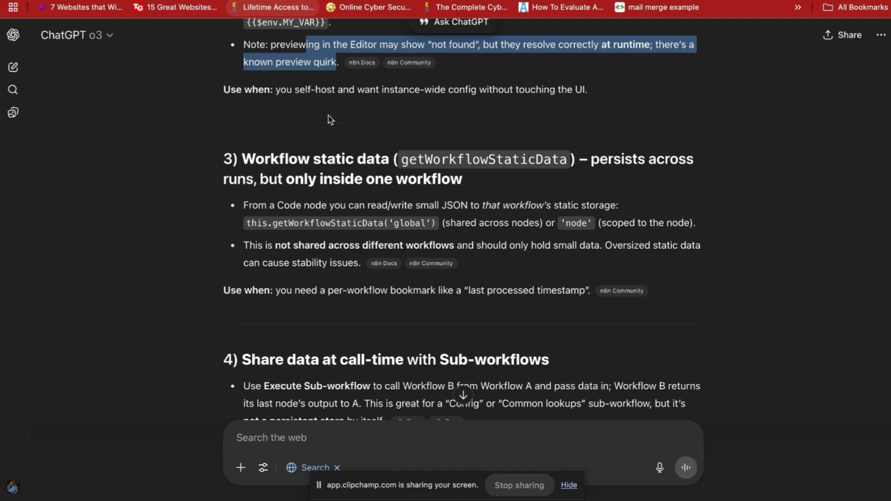
drag(242, 159, 428, 179)
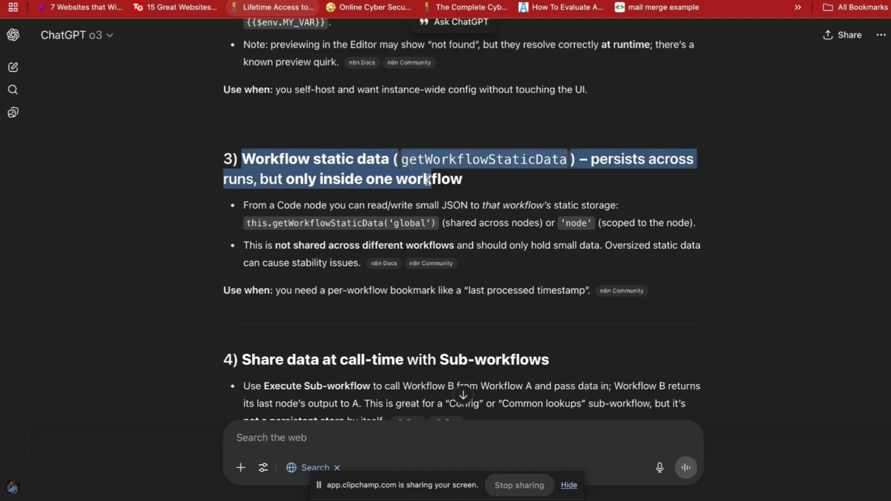
scroll(427, 179, up, 3)
scroll(428, 179, down, 4)
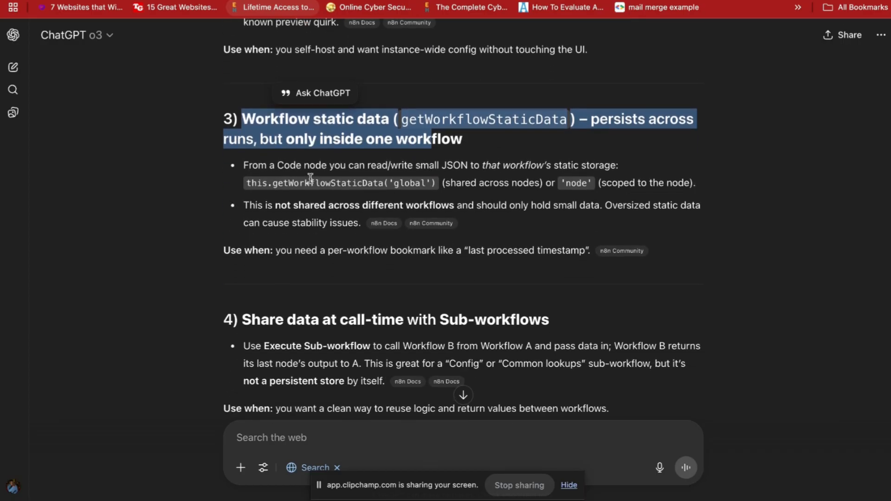
drag(309, 183, 366, 211)
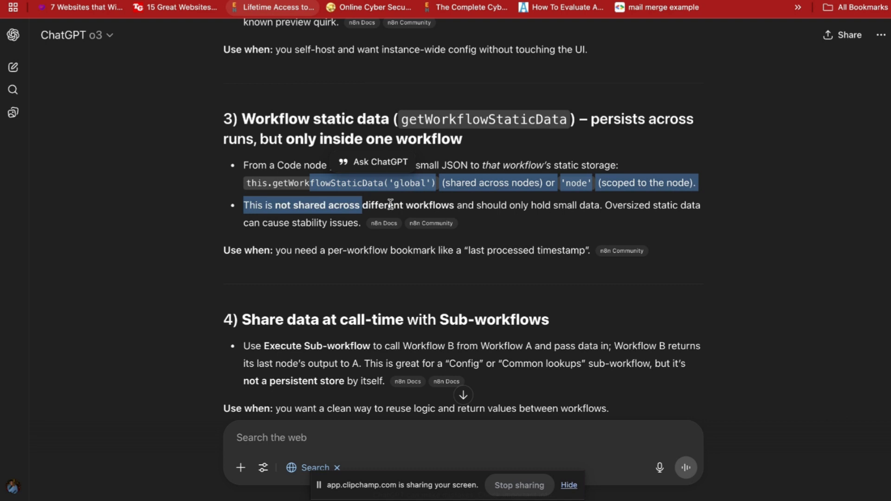
drag(384, 205, 464, 205)
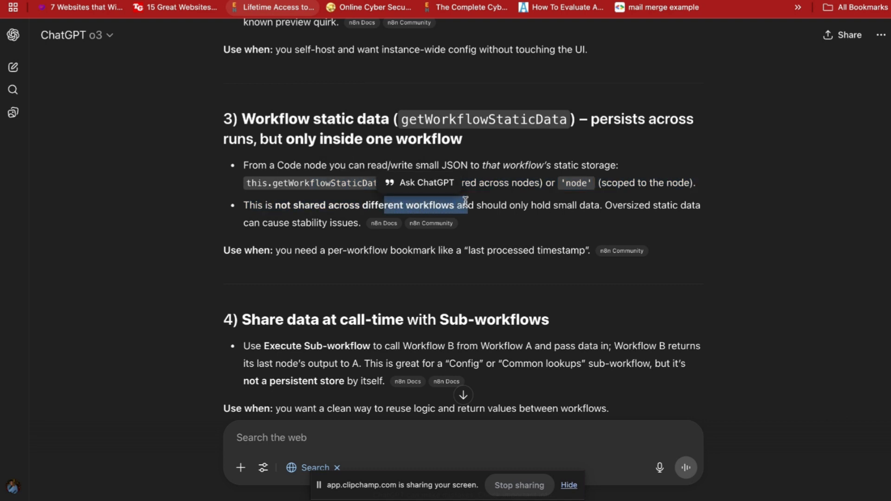
click(284, 225)
drag(284, 225, 332, 224)
scroll(268, 136, down, 4)
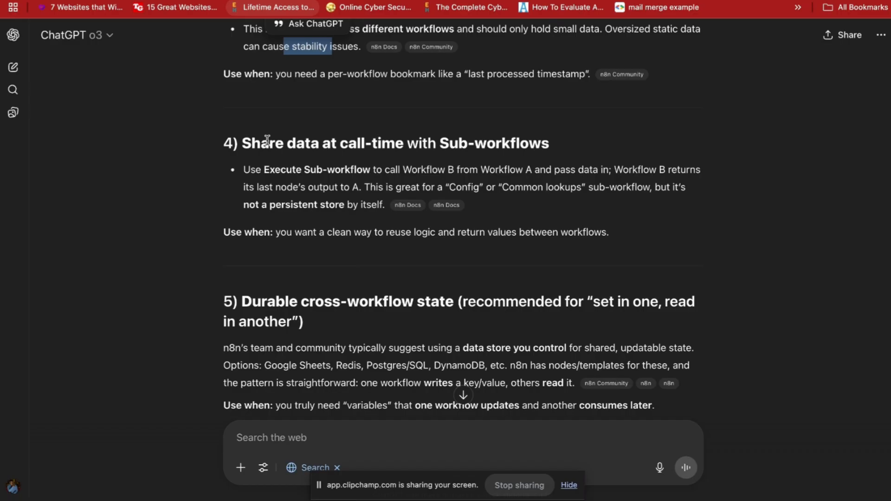
drag(261, 142, 399, 170)
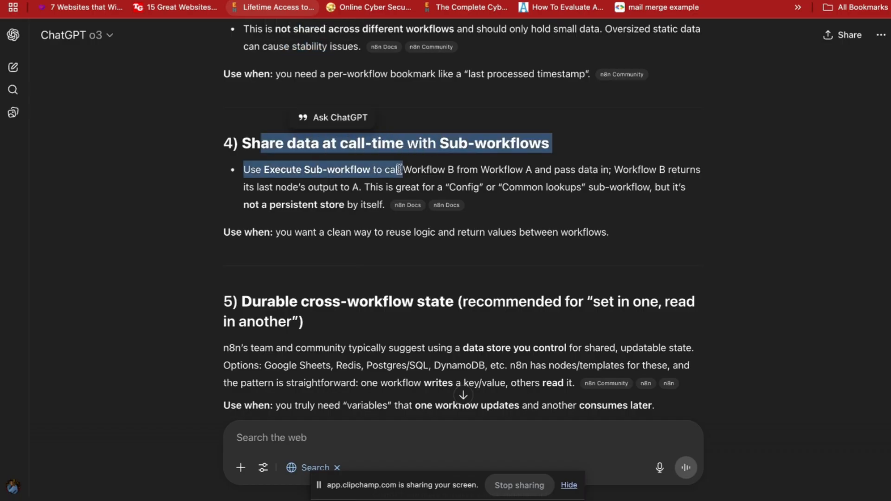
click(341, 182)
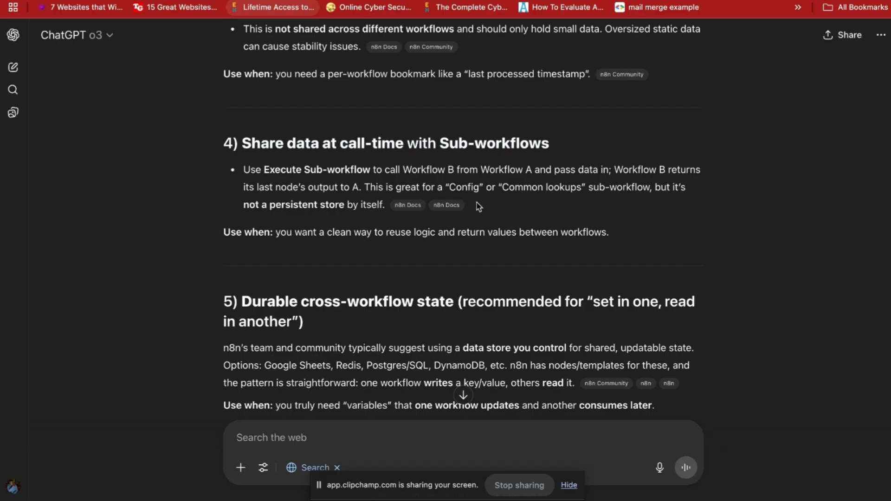
drag(338, 187, 370, 202)
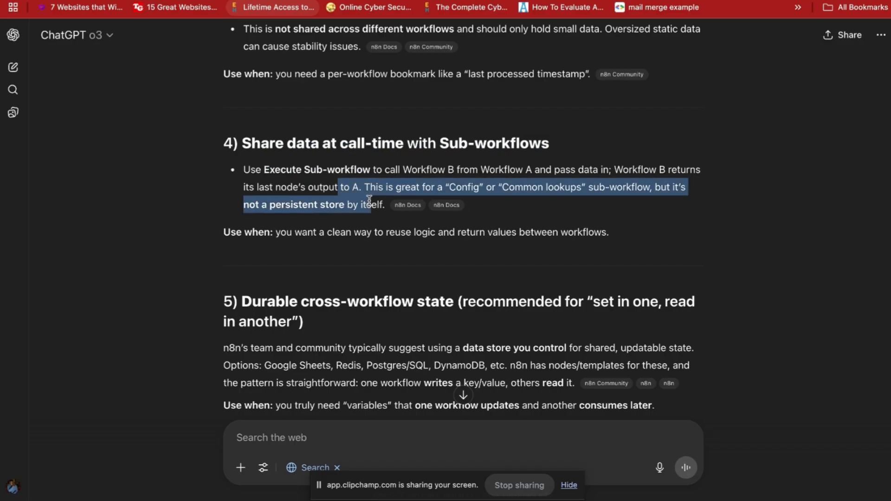
scroll(369, 201, down, 1)
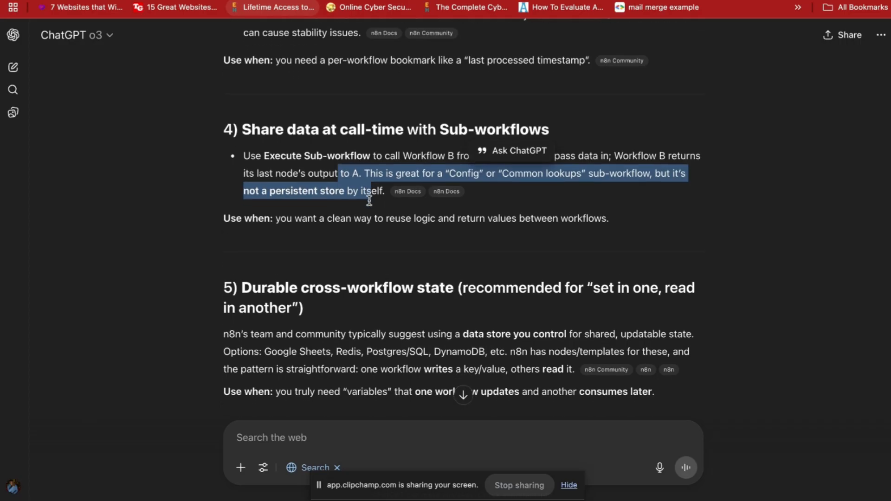
scroll(369, 200, down, 2)
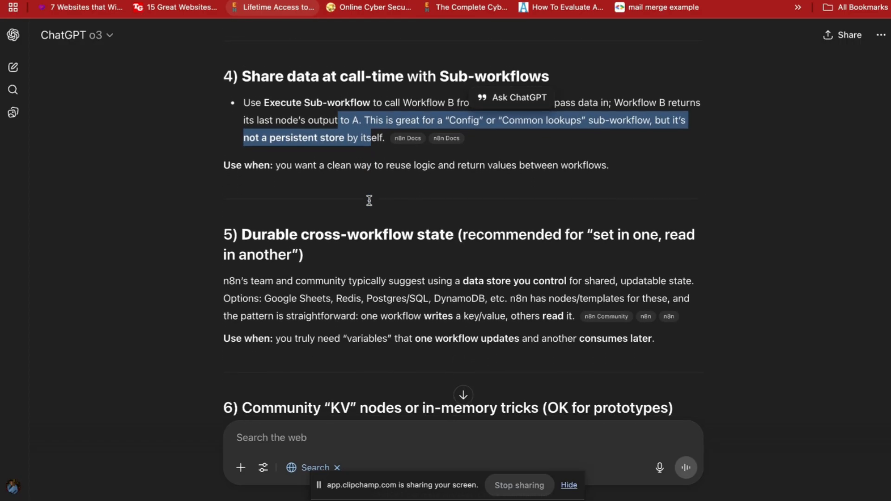
scroll(369, 203, down, 2)
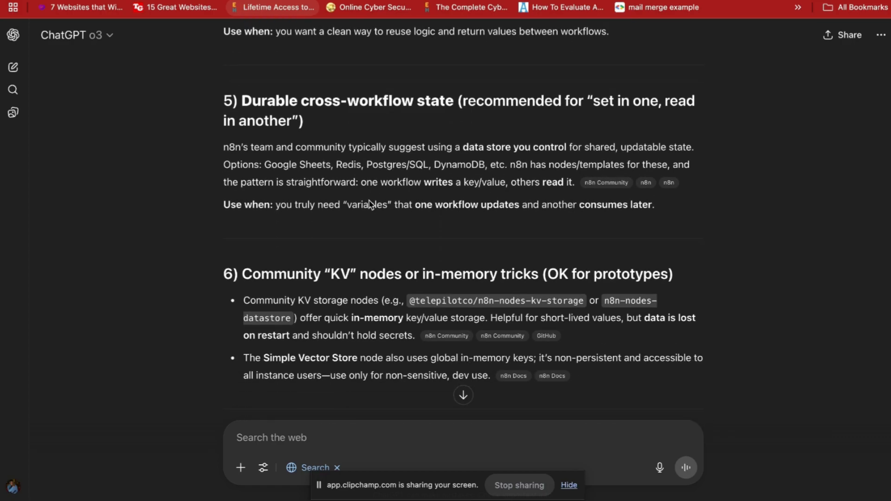
drag(242, 103, 457, 112)
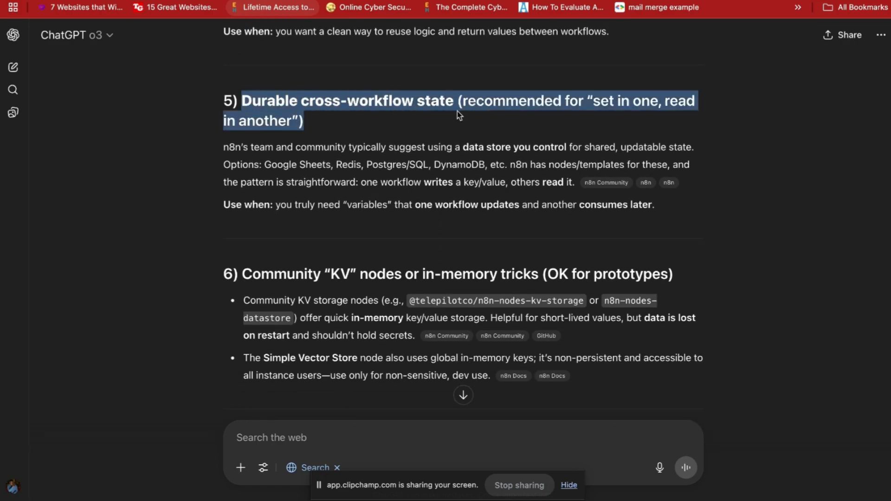
scroll(472, 135, down, 1)
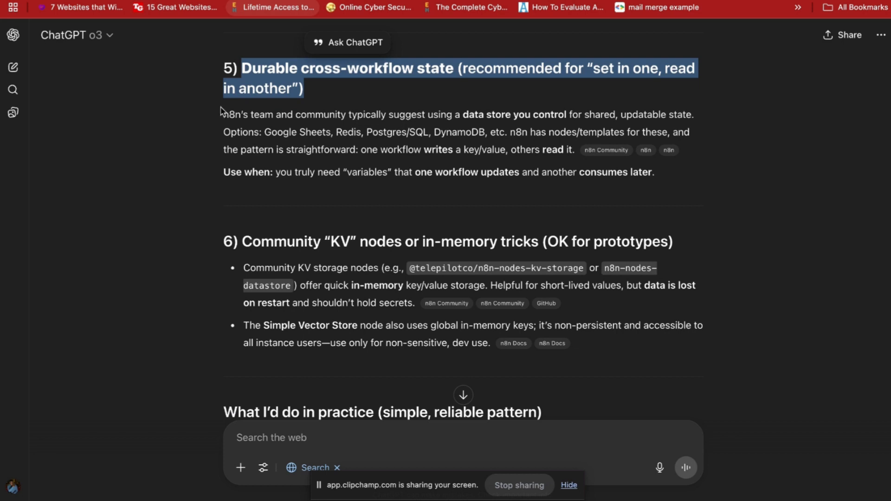
drag(221, 114, 541, 134)
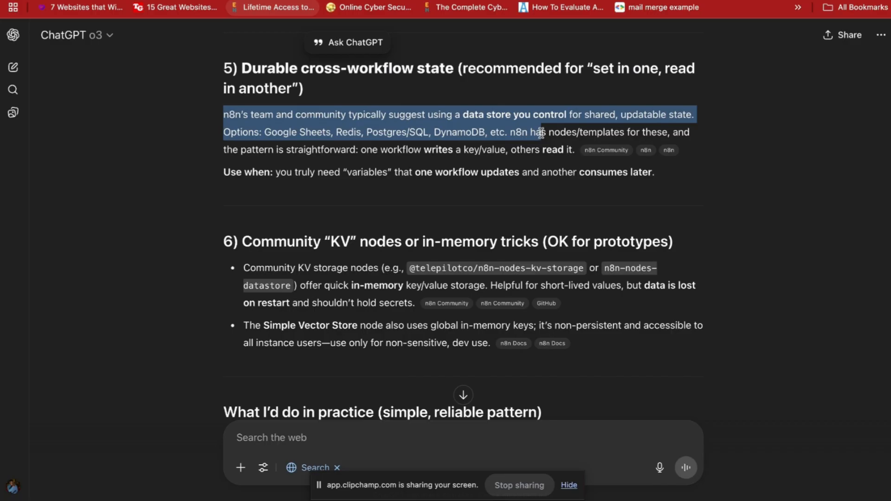
click(369, 137)
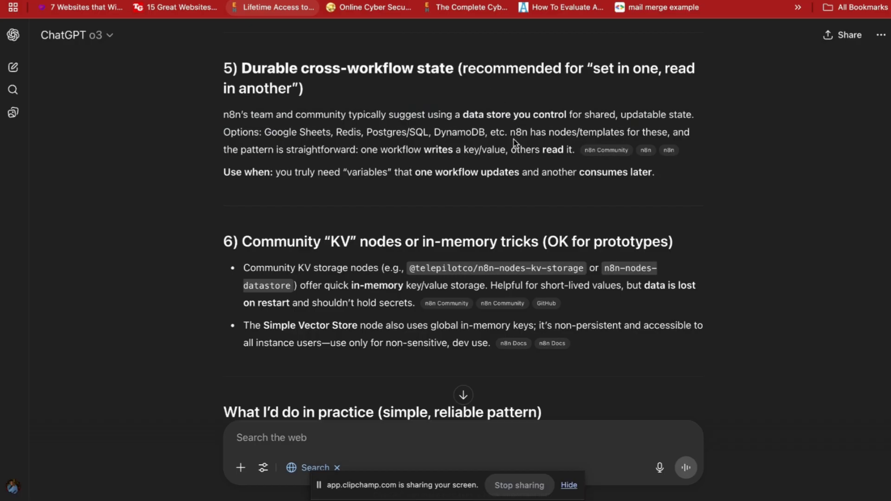
drag(498, 134, 590, 135)
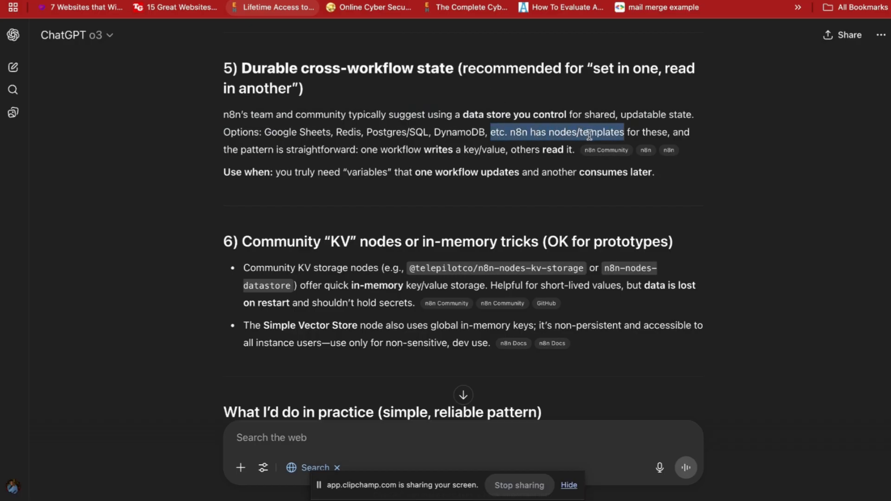
click(518, 153)
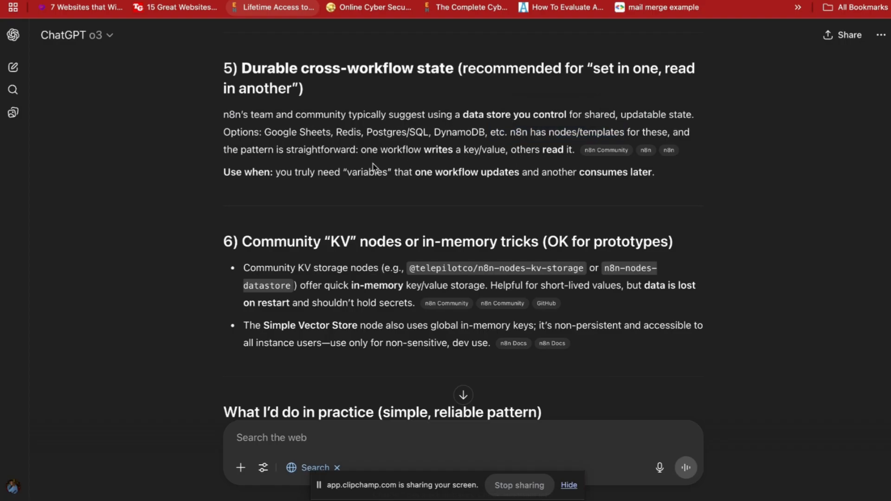
drag(239, 149, 539, 168)
scroll(538, 167, down, 3)
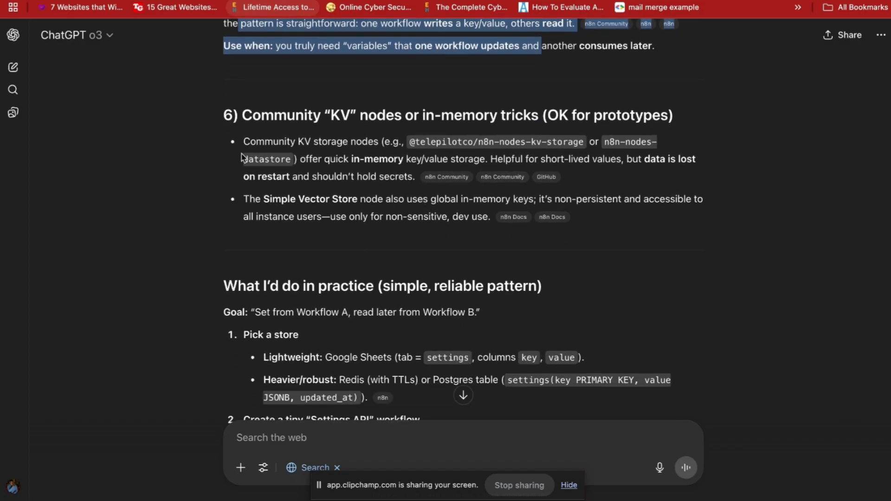
click(254, 150)
drag(254, 151, 386, 160)
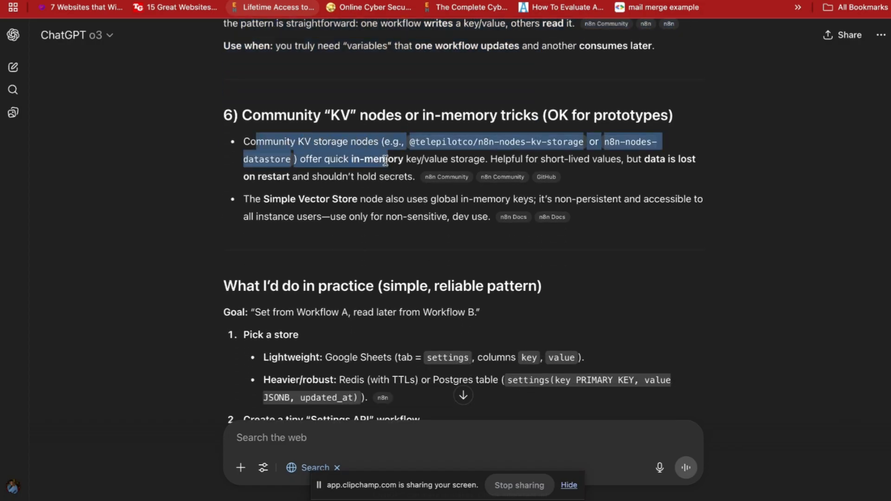
click(453, 157)
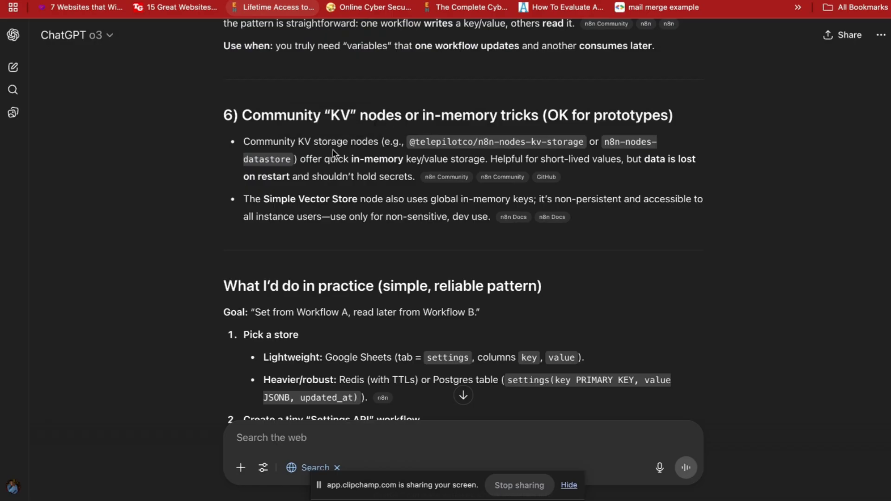
mouse_move(482, 176)
drag(319, 199, 460, 203)
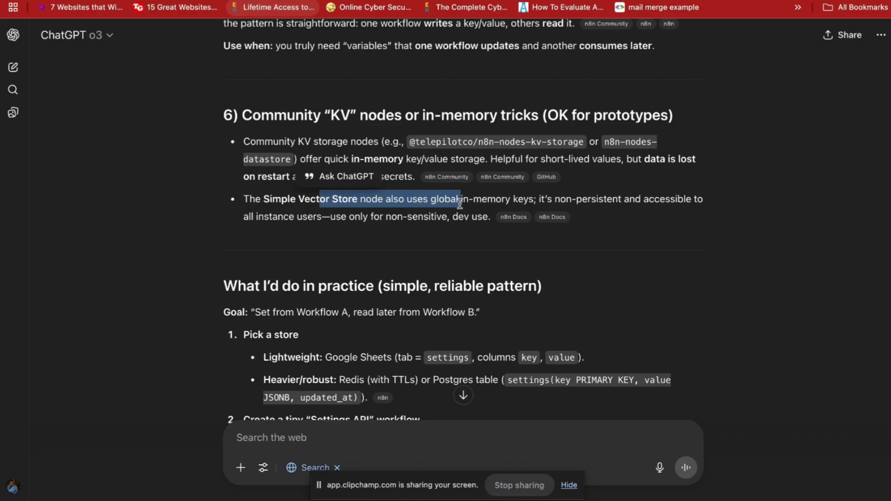
click(455, 224)
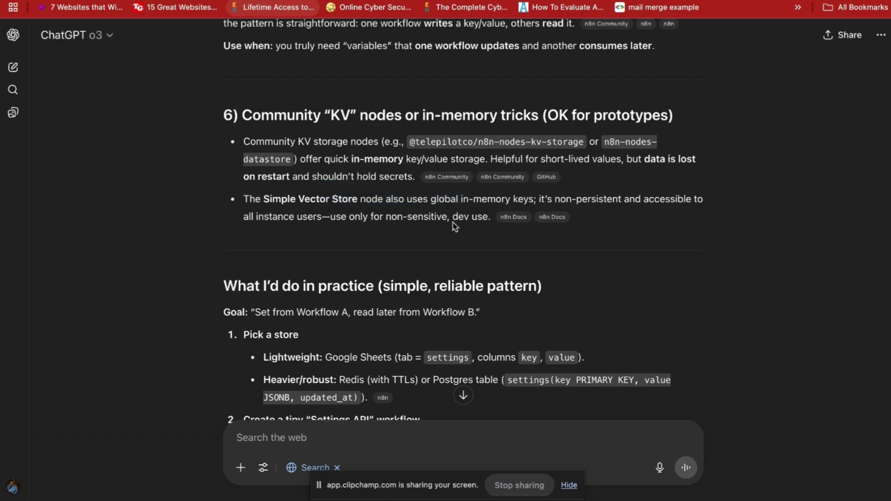
scroll(454, 226, down, 1)
scroll(455, 227, down, 2)
scroll(455, 226, down, 5)
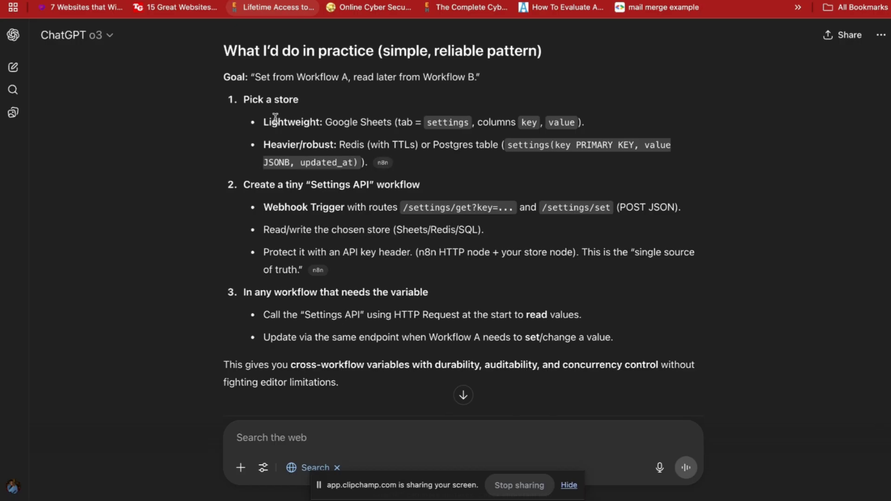
Highlight the Redis-with-TTLs option, webhook settings routes, API-key header advice and Settings API step.
drag(330, 145, 420, 148)
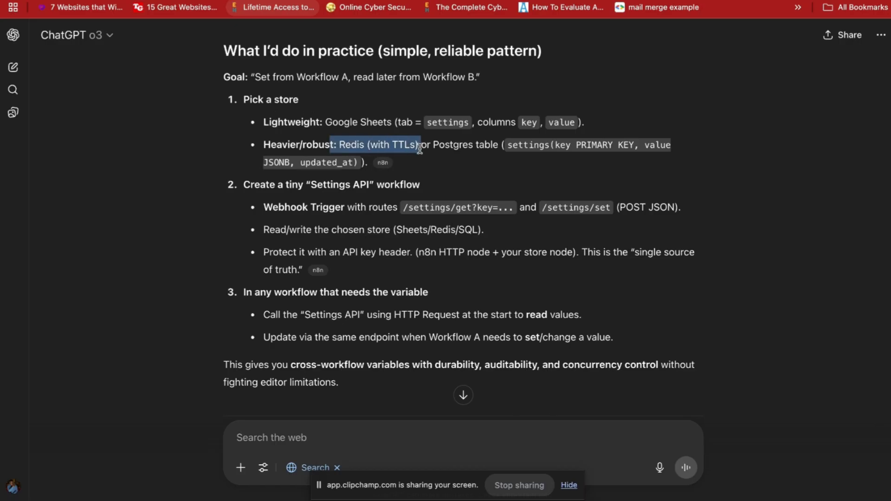
click(308, 210)
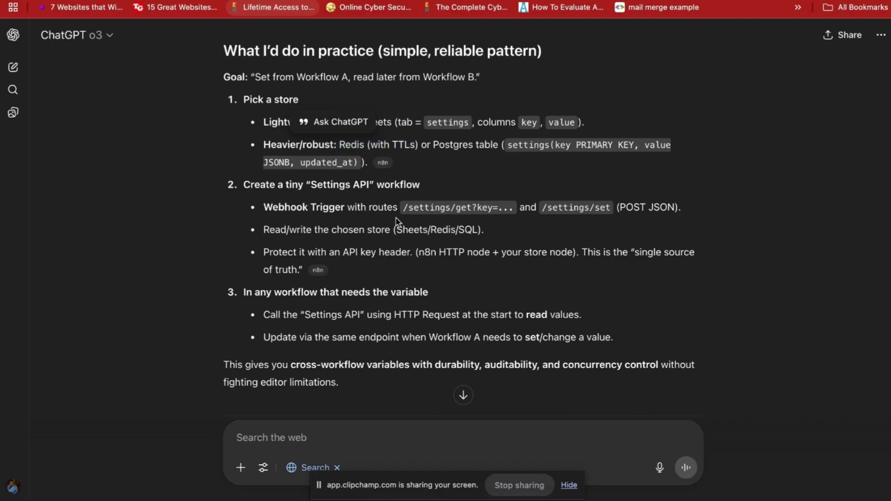
drag(384, 210, 494, 229)
drag(395, 252, 401, 253)
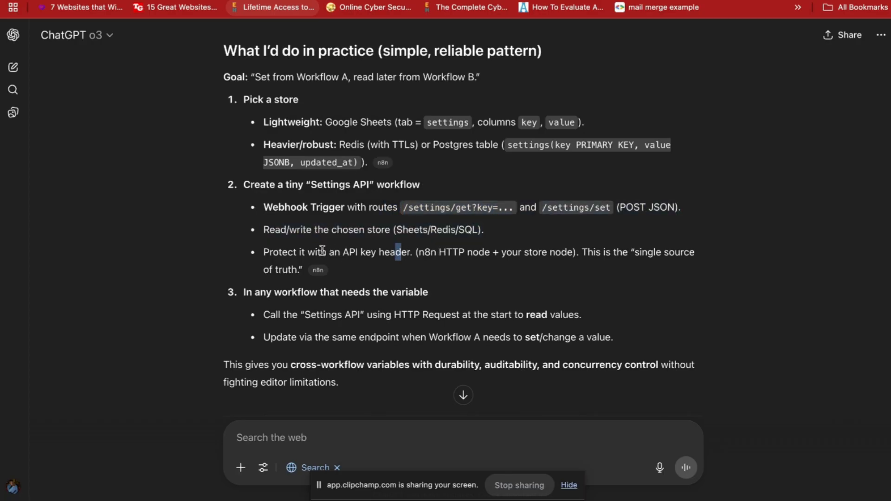
drag(322, 251, 430, 277)
scroll(397, 315, down, 3)
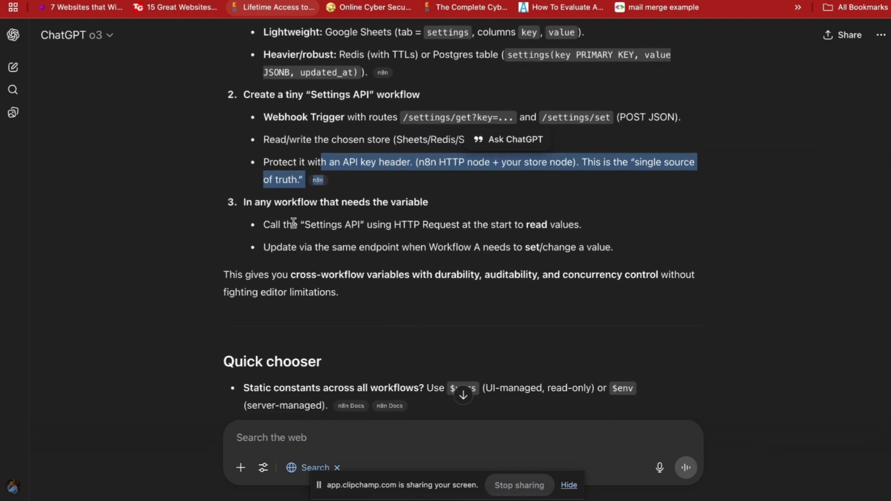
drag(275, 227, 395, 247)
scroll(395, 248, down, 5)
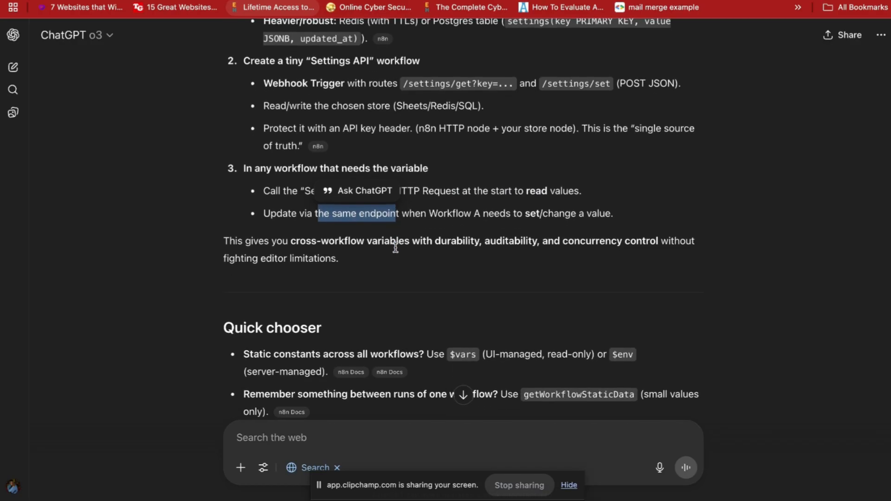
scroll(396, 247, up, 1)
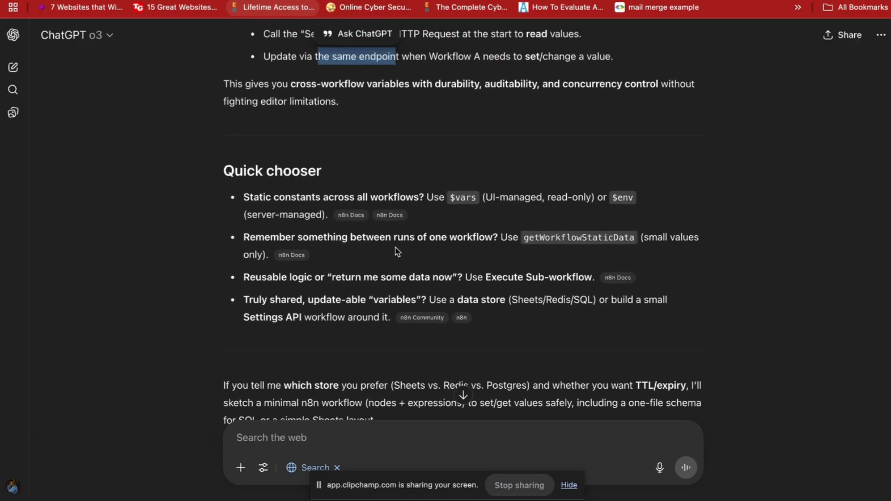
scroll(397, 252, down, 1)
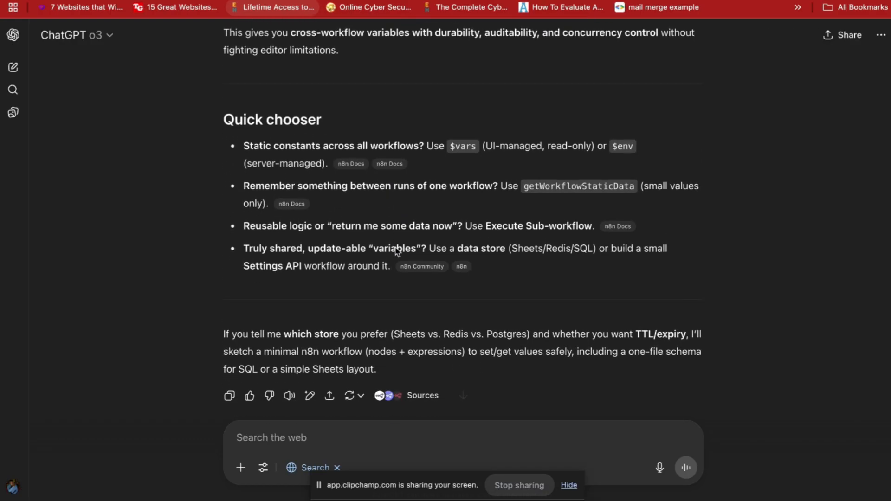
scroll(397, 252, down, 1)
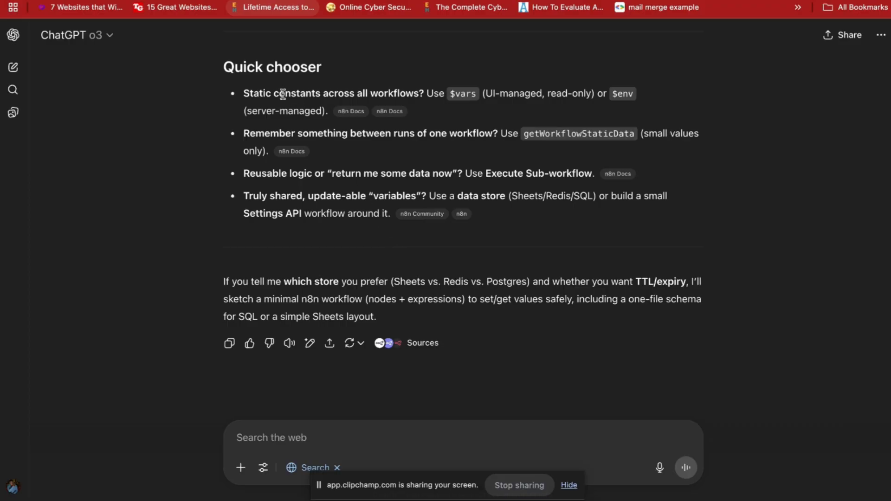
drag(284, 93, 368, 94)
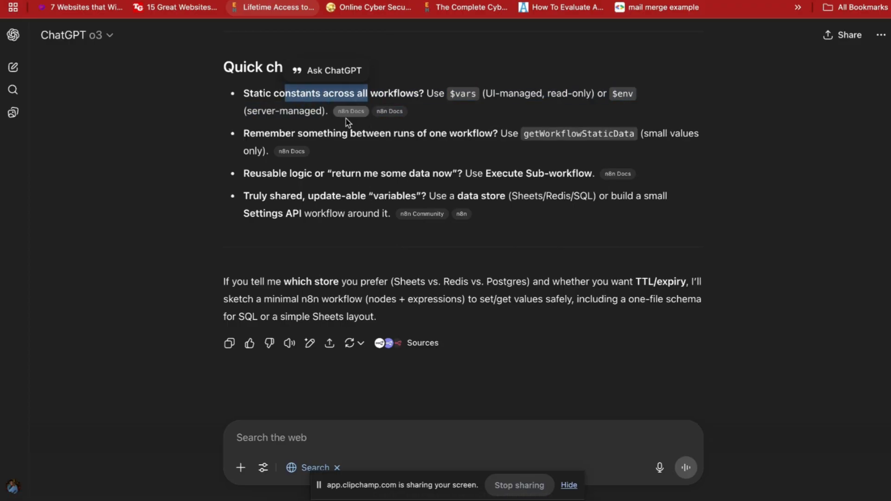
scroll(342, 136, up, 7)
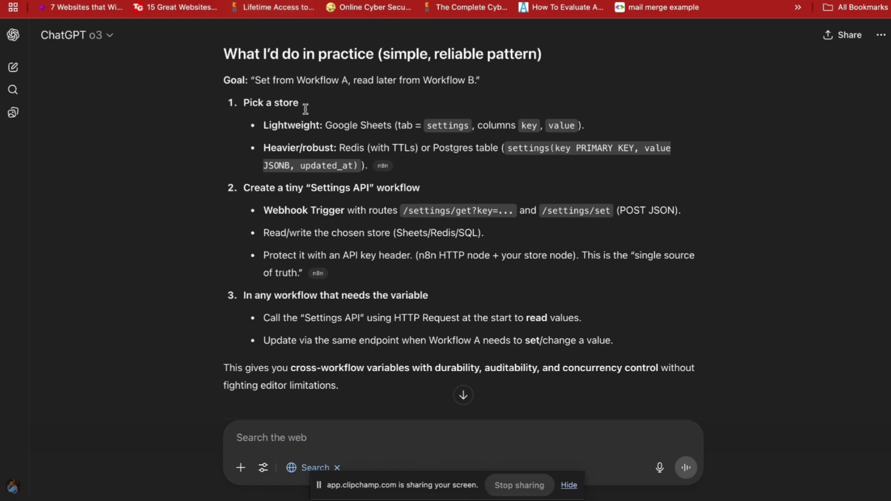
scroll(335, 130, up, 5)
scroll(322, 136, up, 3)
scroll(322, 135, down, 2)
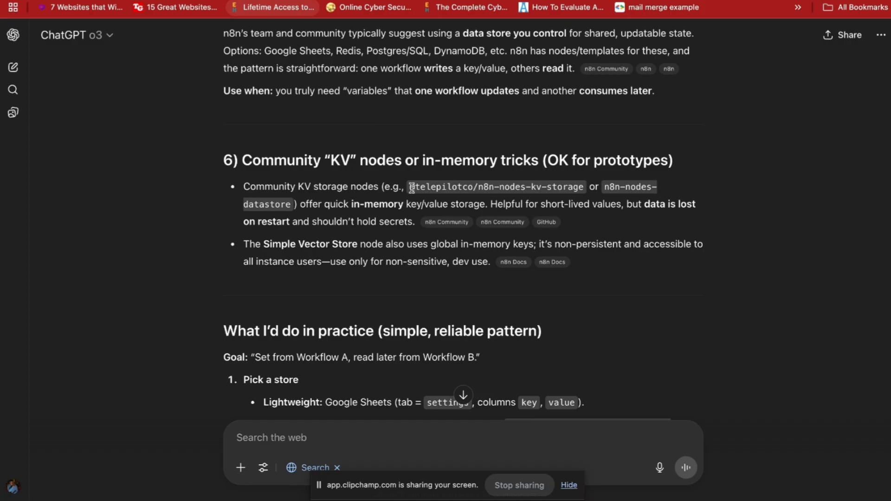
drag(412, 186, 588, 191)
key(super+c)
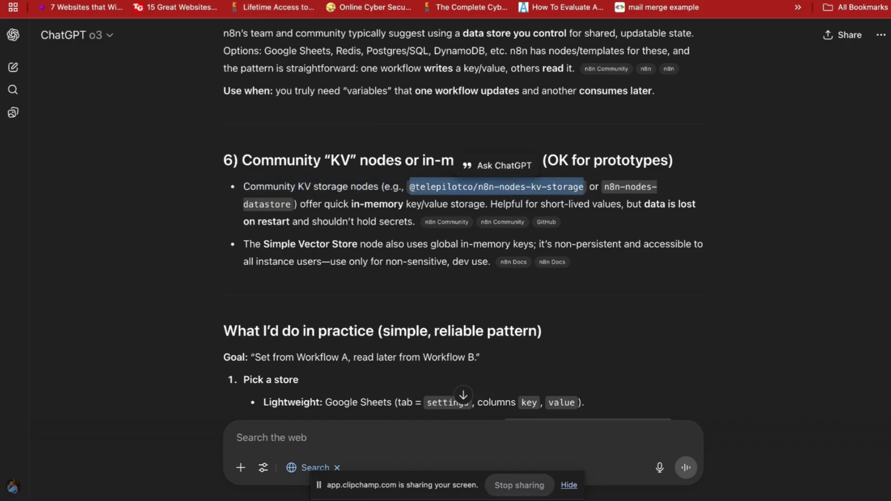
right_click(231, 0)
In a new tab, search Google for npm and go to the npm home page.
click(264, 0)
text(npm)
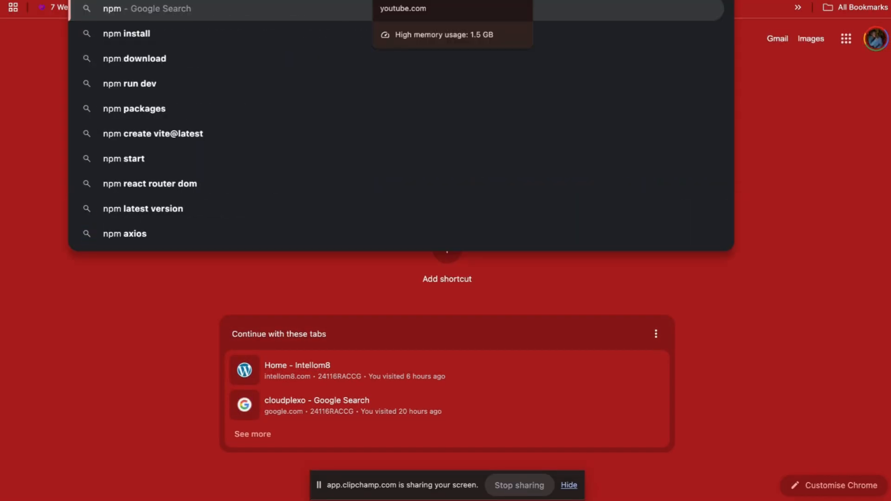
key(Return)
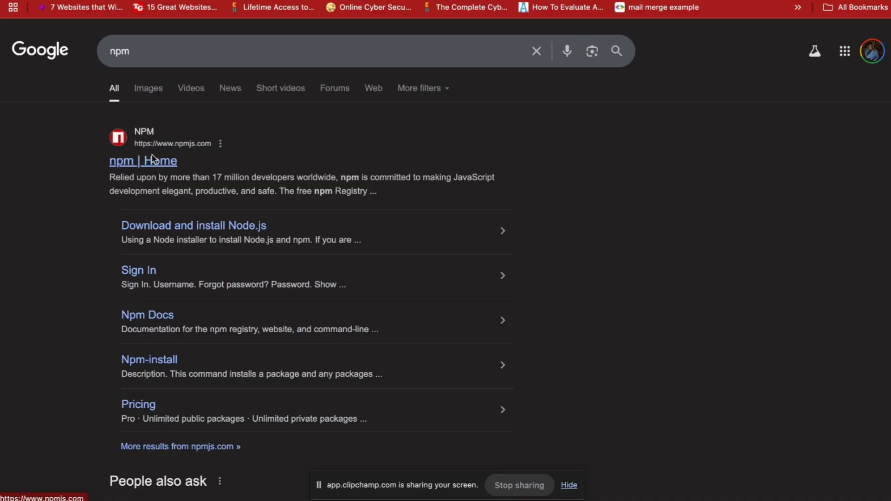
click(152, 159)
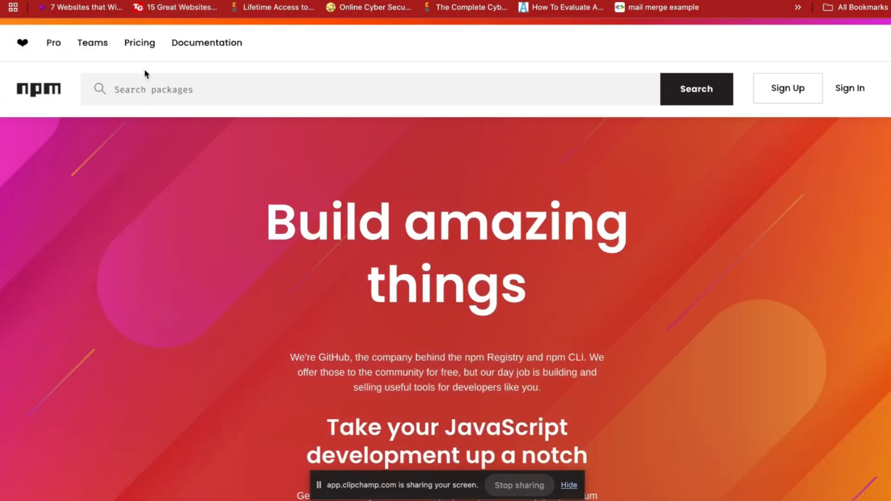
click(152, 87)
key(super+v)
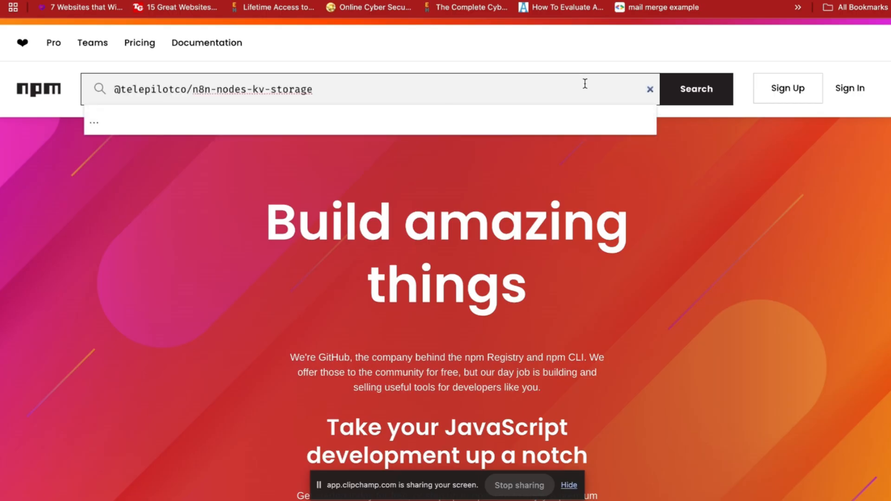
click(696, 94)
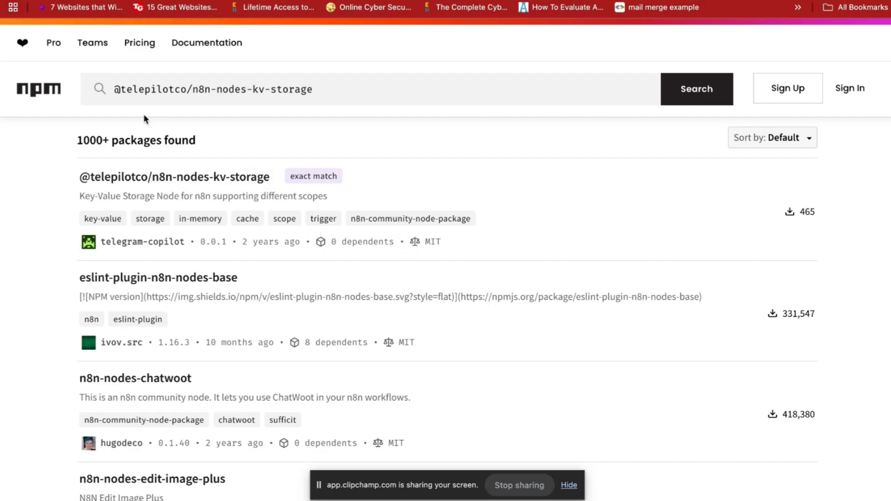
click(156, 184)
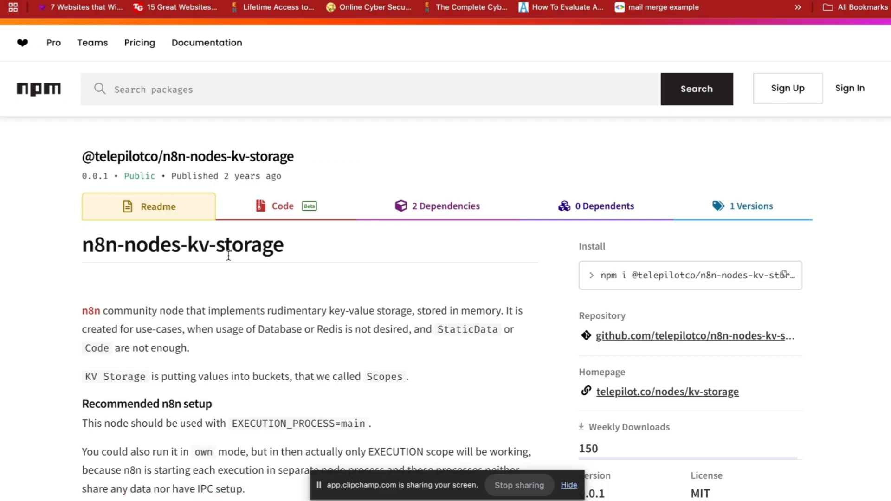
scroll(226, 253, down, 4)
scroll(210, 129, up, 3)
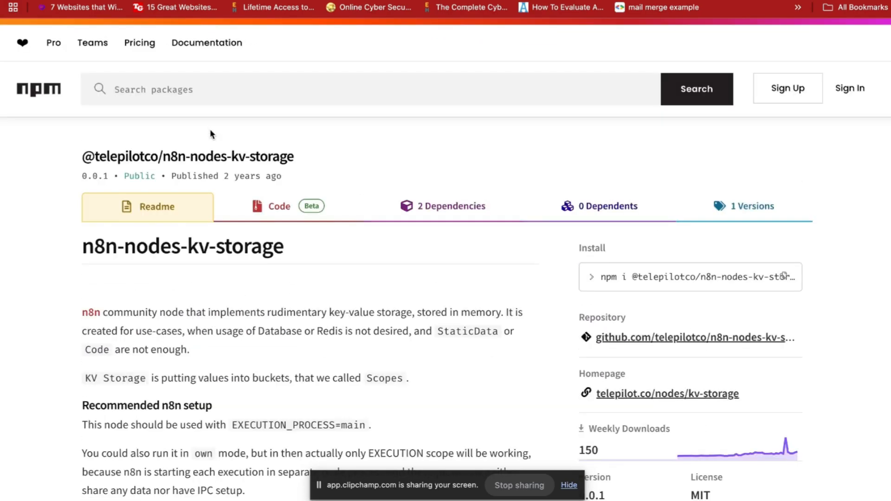
scroll(246, 253, down, 2)
scroll(238, 221, down, 2)
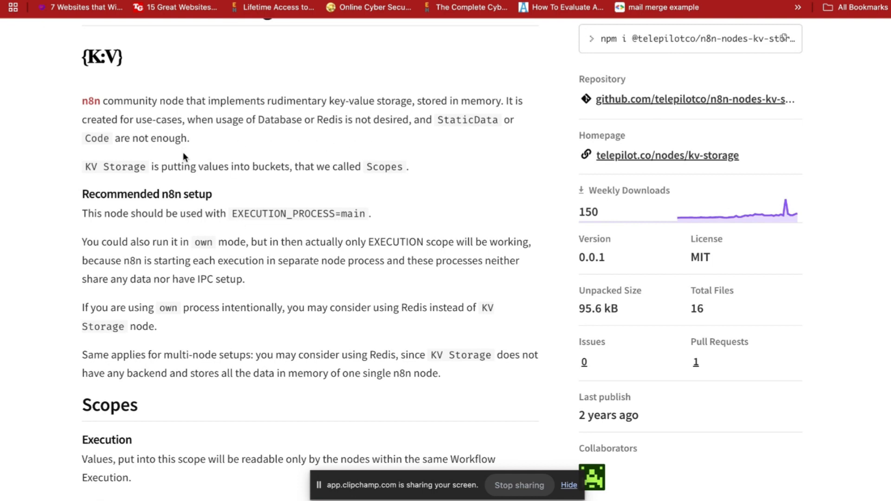
scroll(219, 191, down, 1)
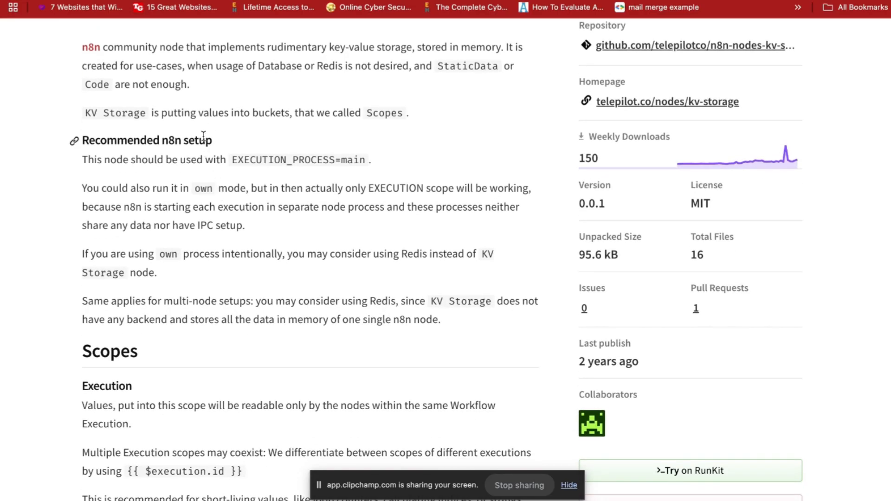
scroll(221, 223, down, 1)
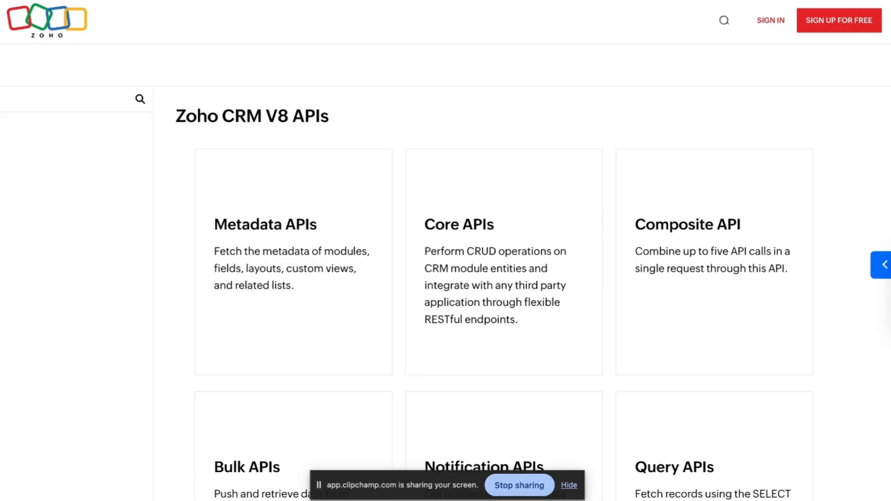
Bring up the context menu for the Zoho CRM API docs tab.
right_click(202, 0)
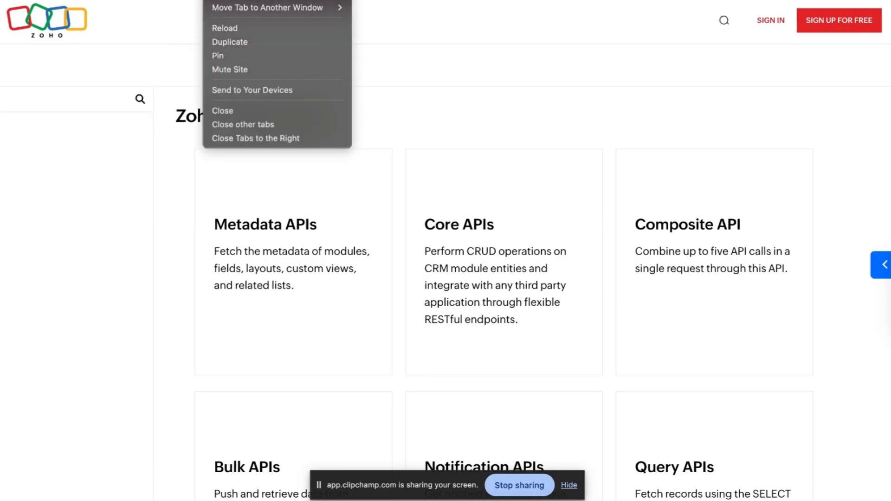